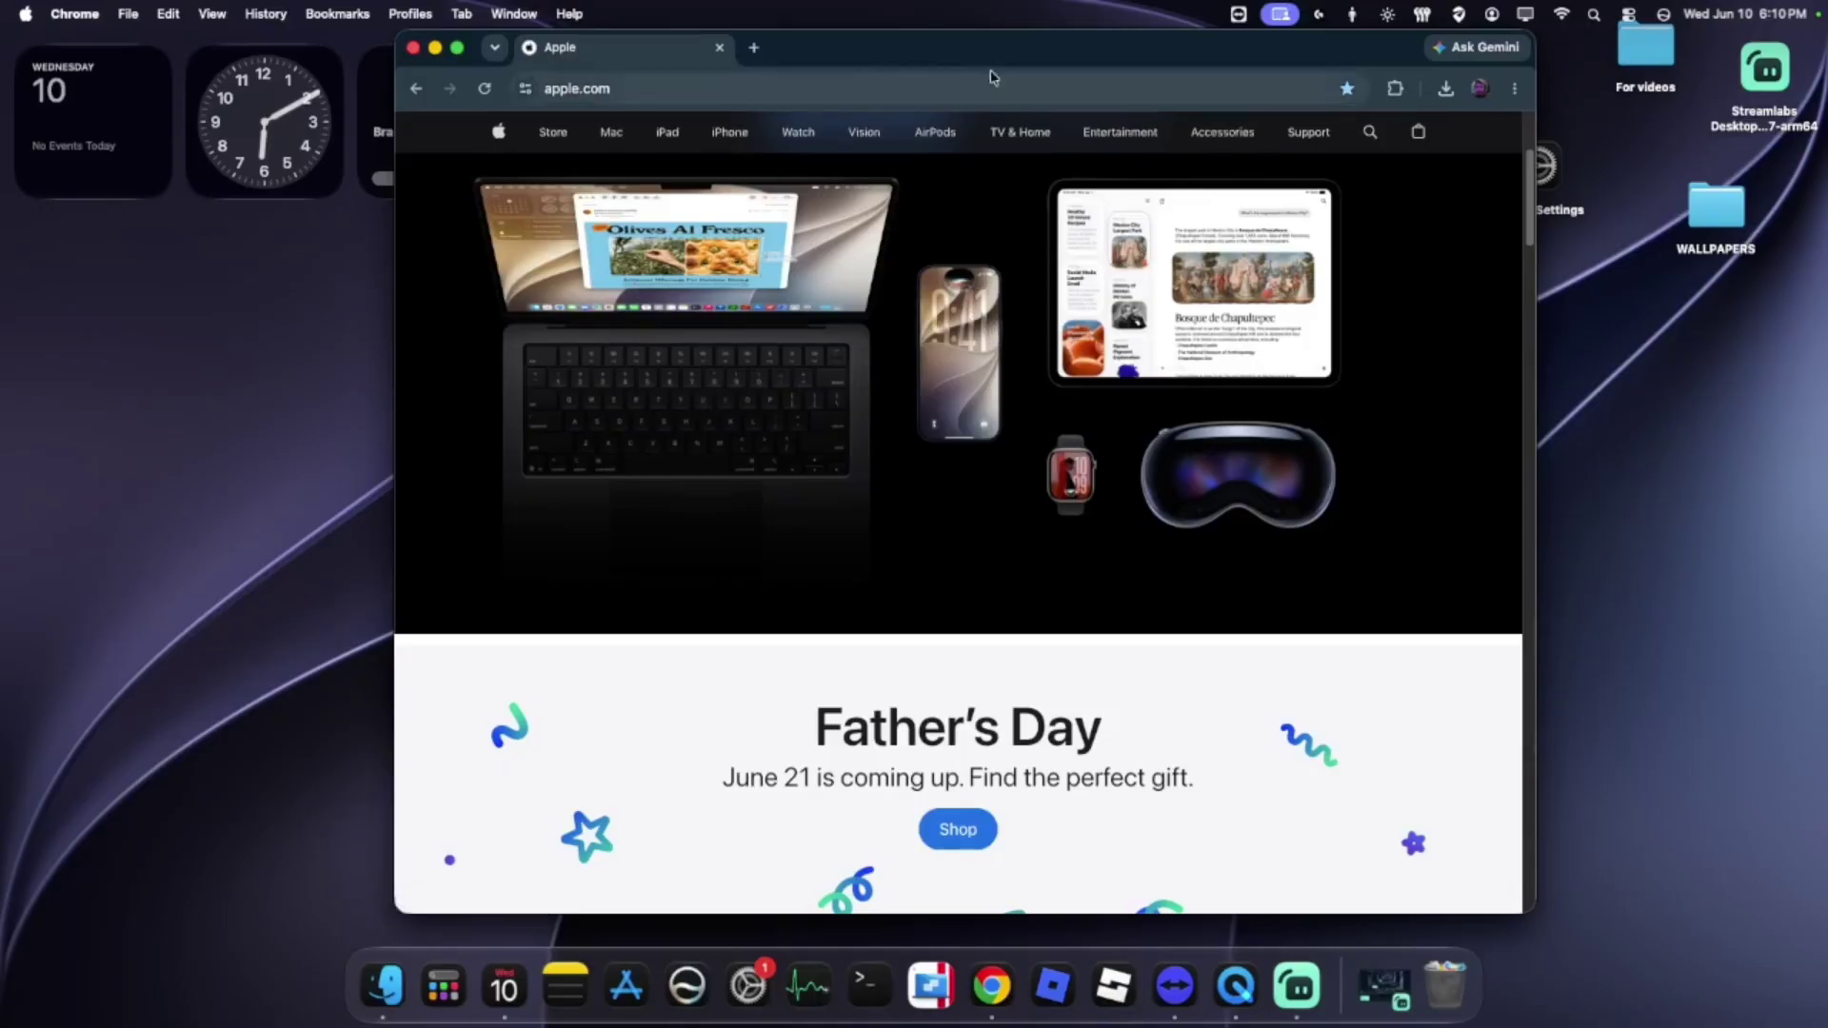
Step: View the macOS 27 section of Apple's OS overview website and close the browser window
drag(942, 48, 900, 85)
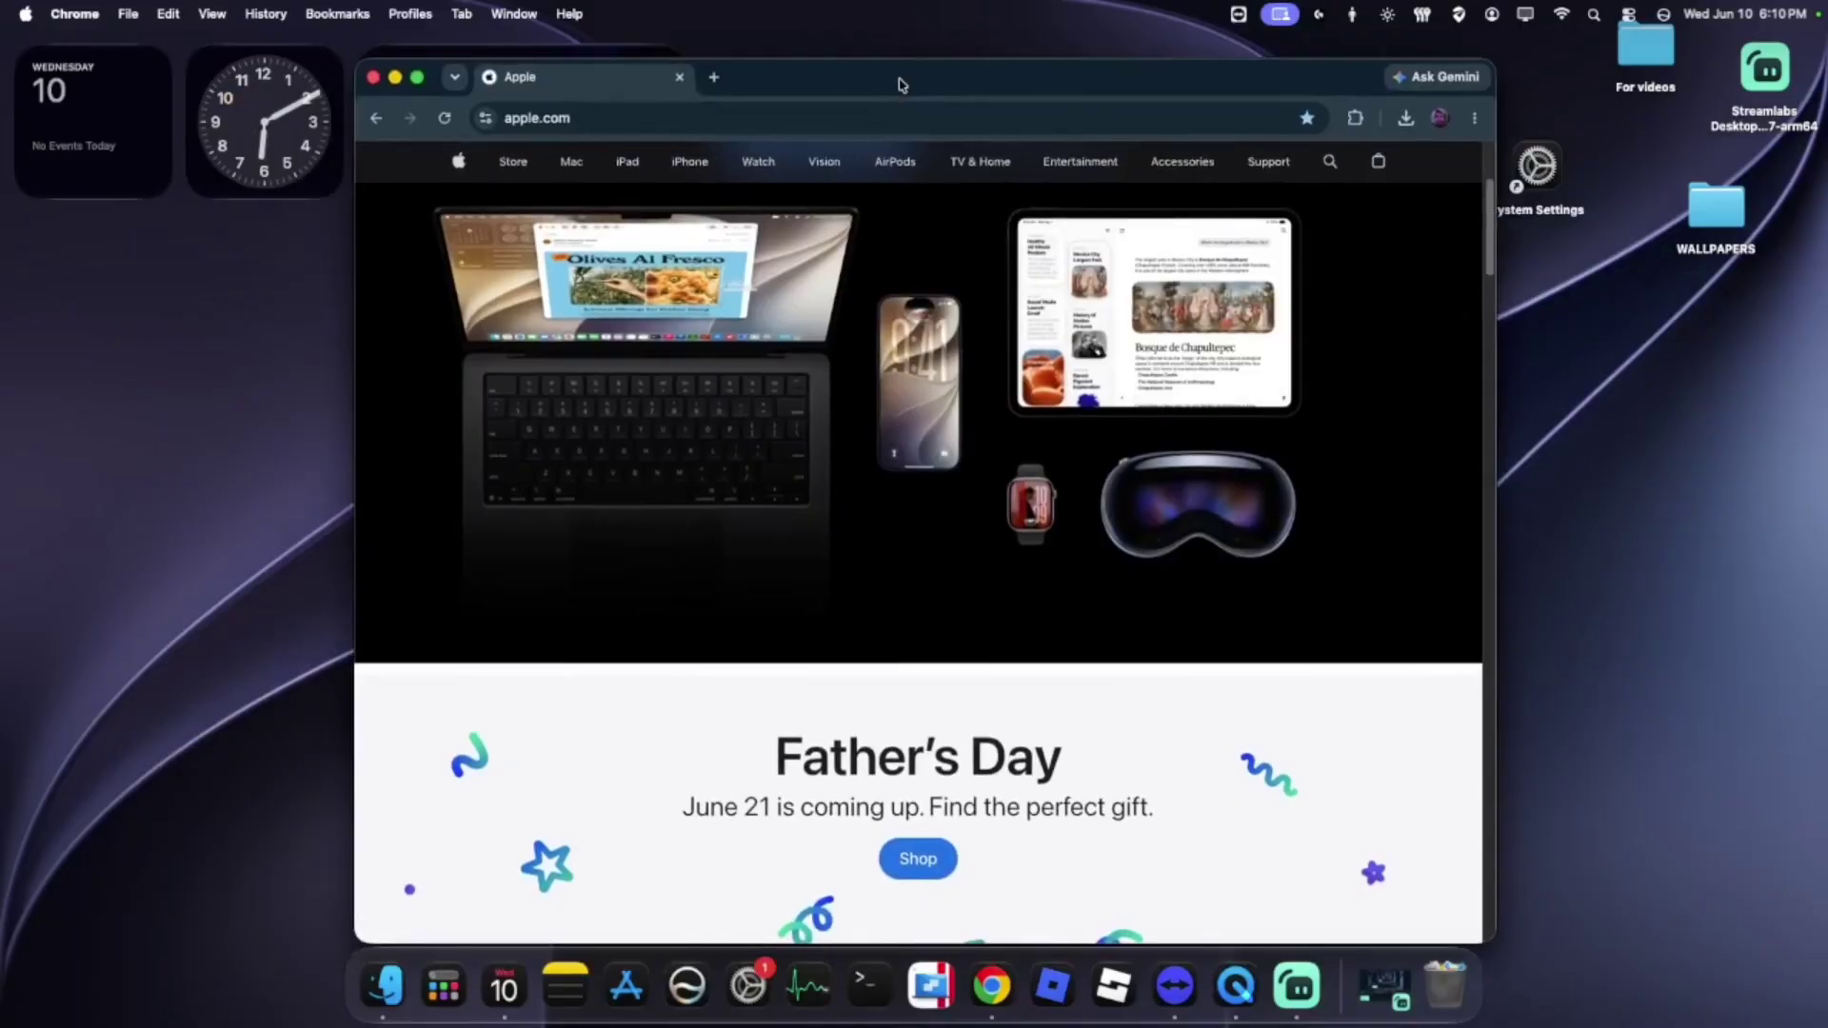
click(651, 337)
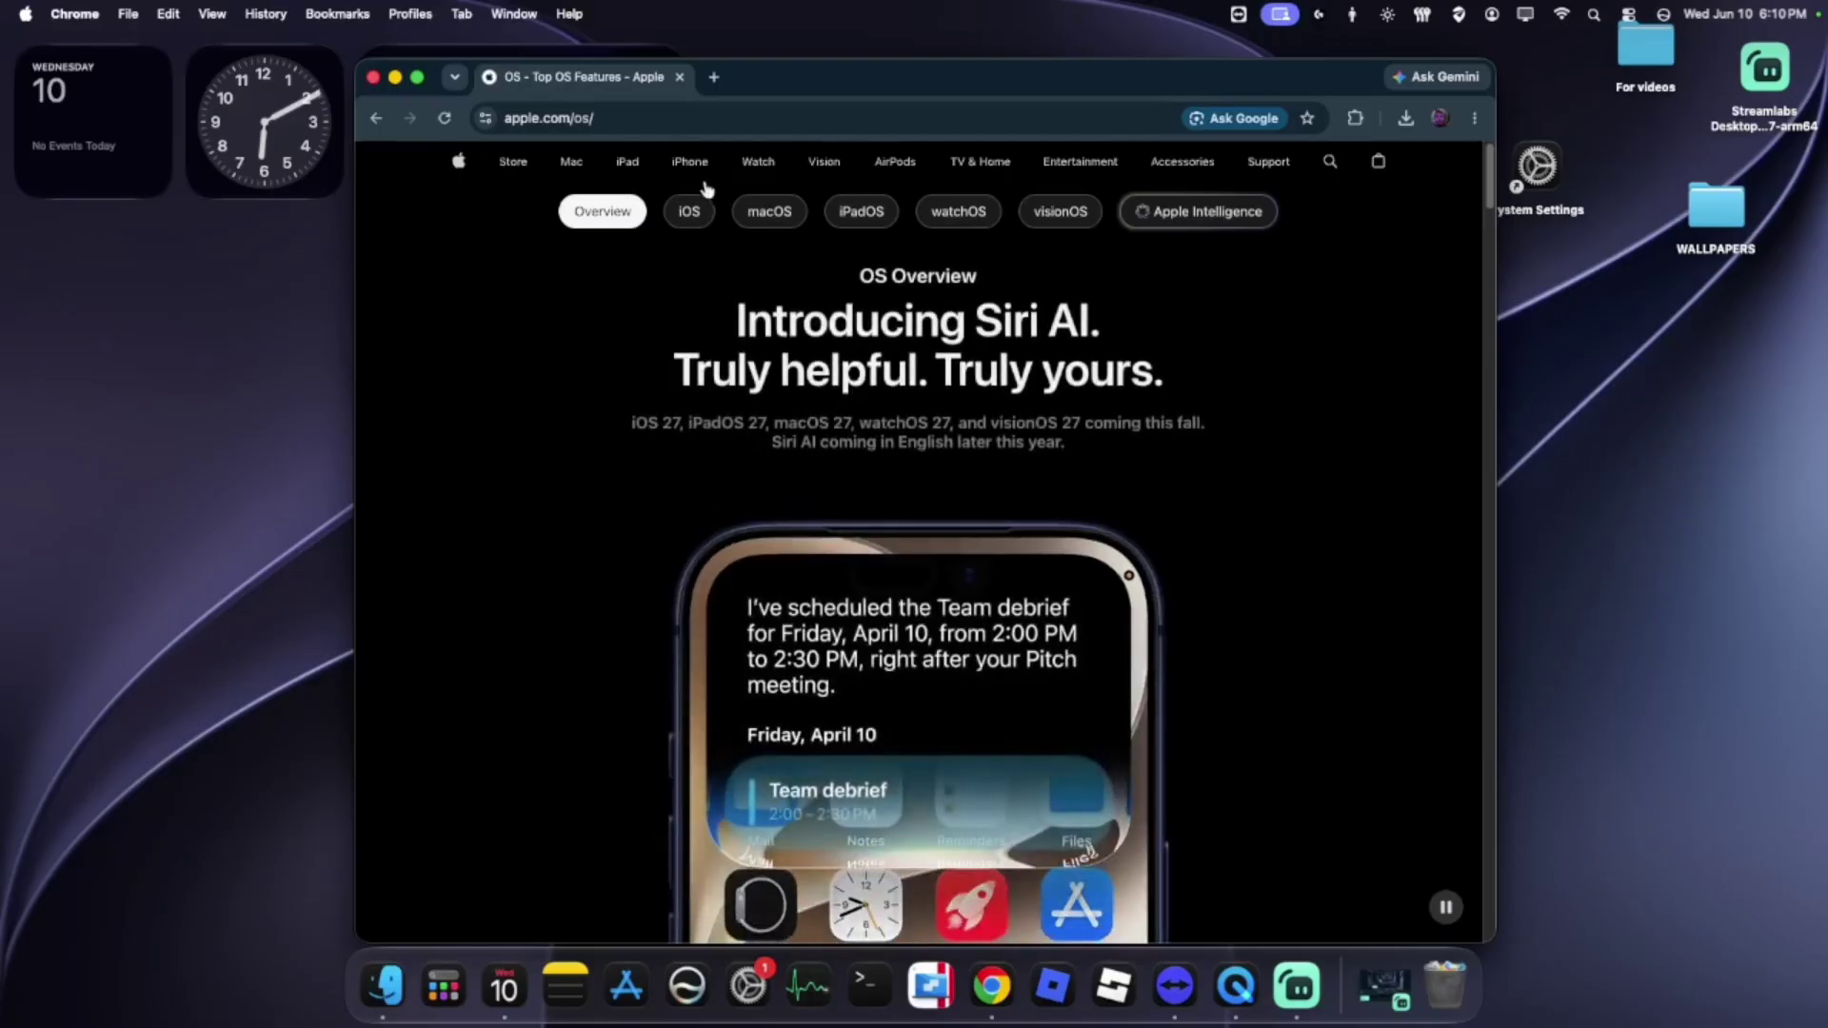
click(790, 216)
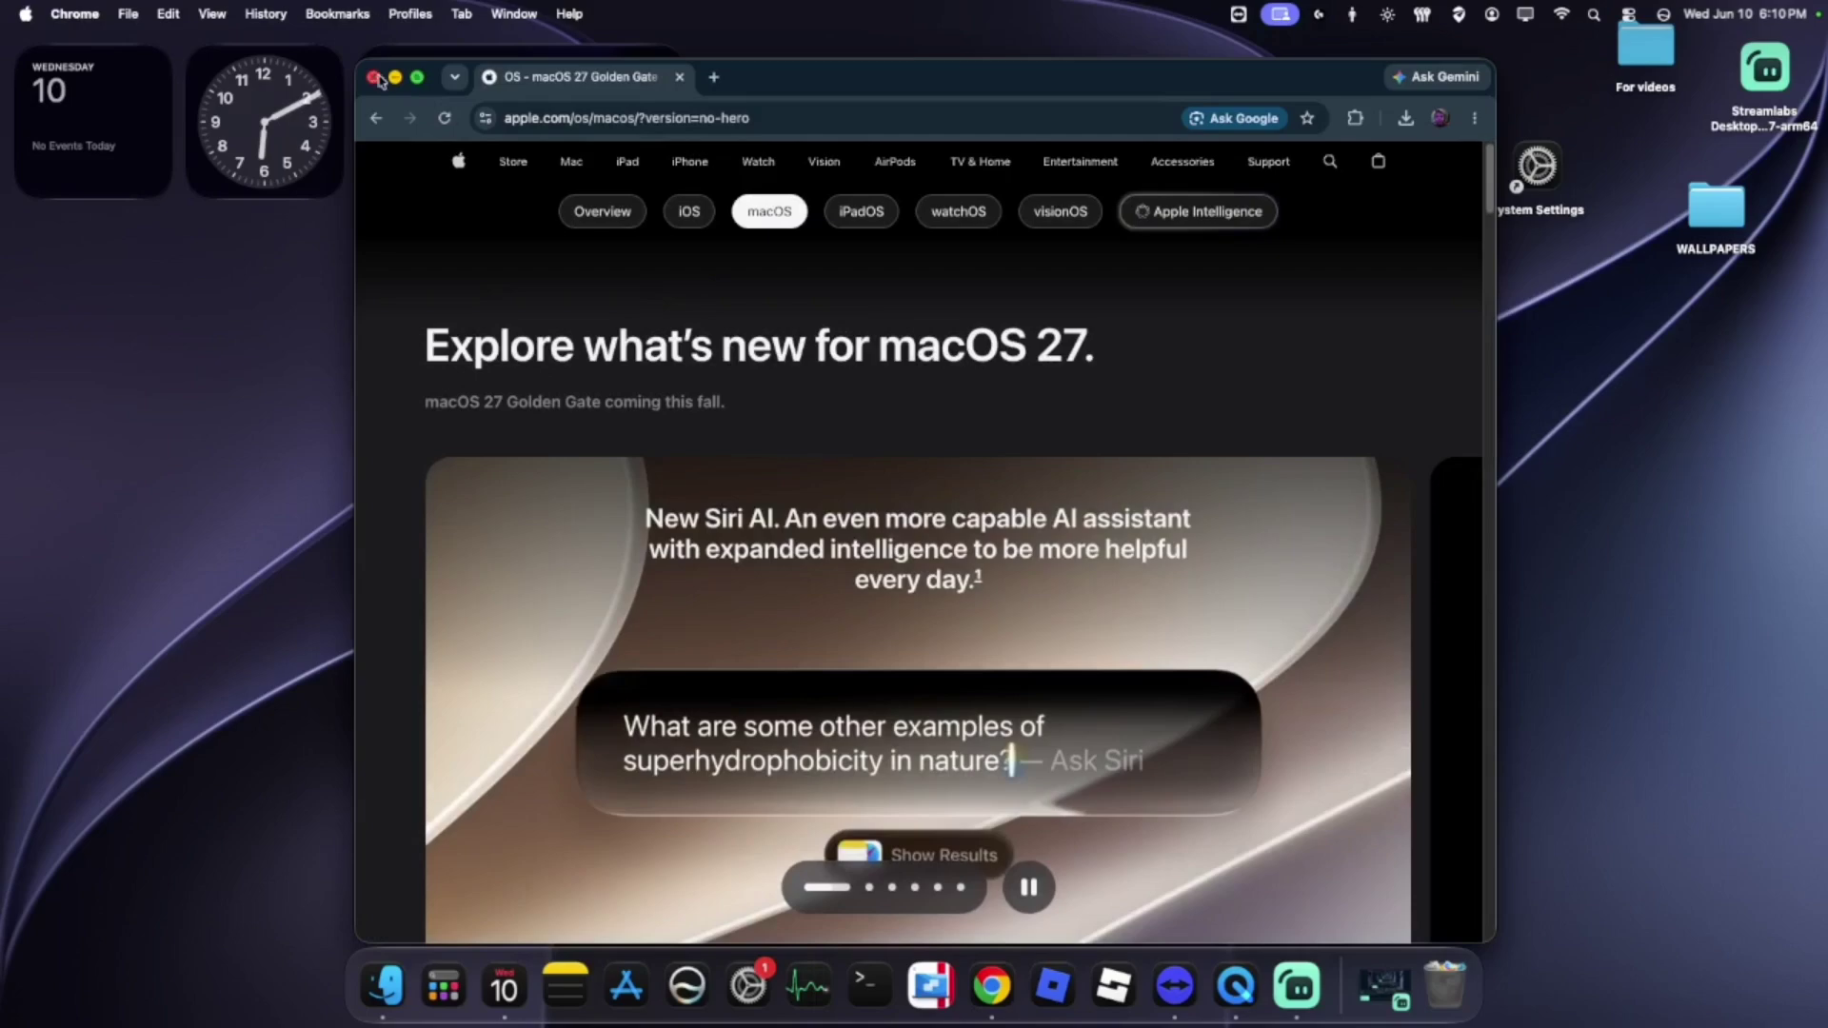
click(374, 78)
drag(494, 387, 927, 731)
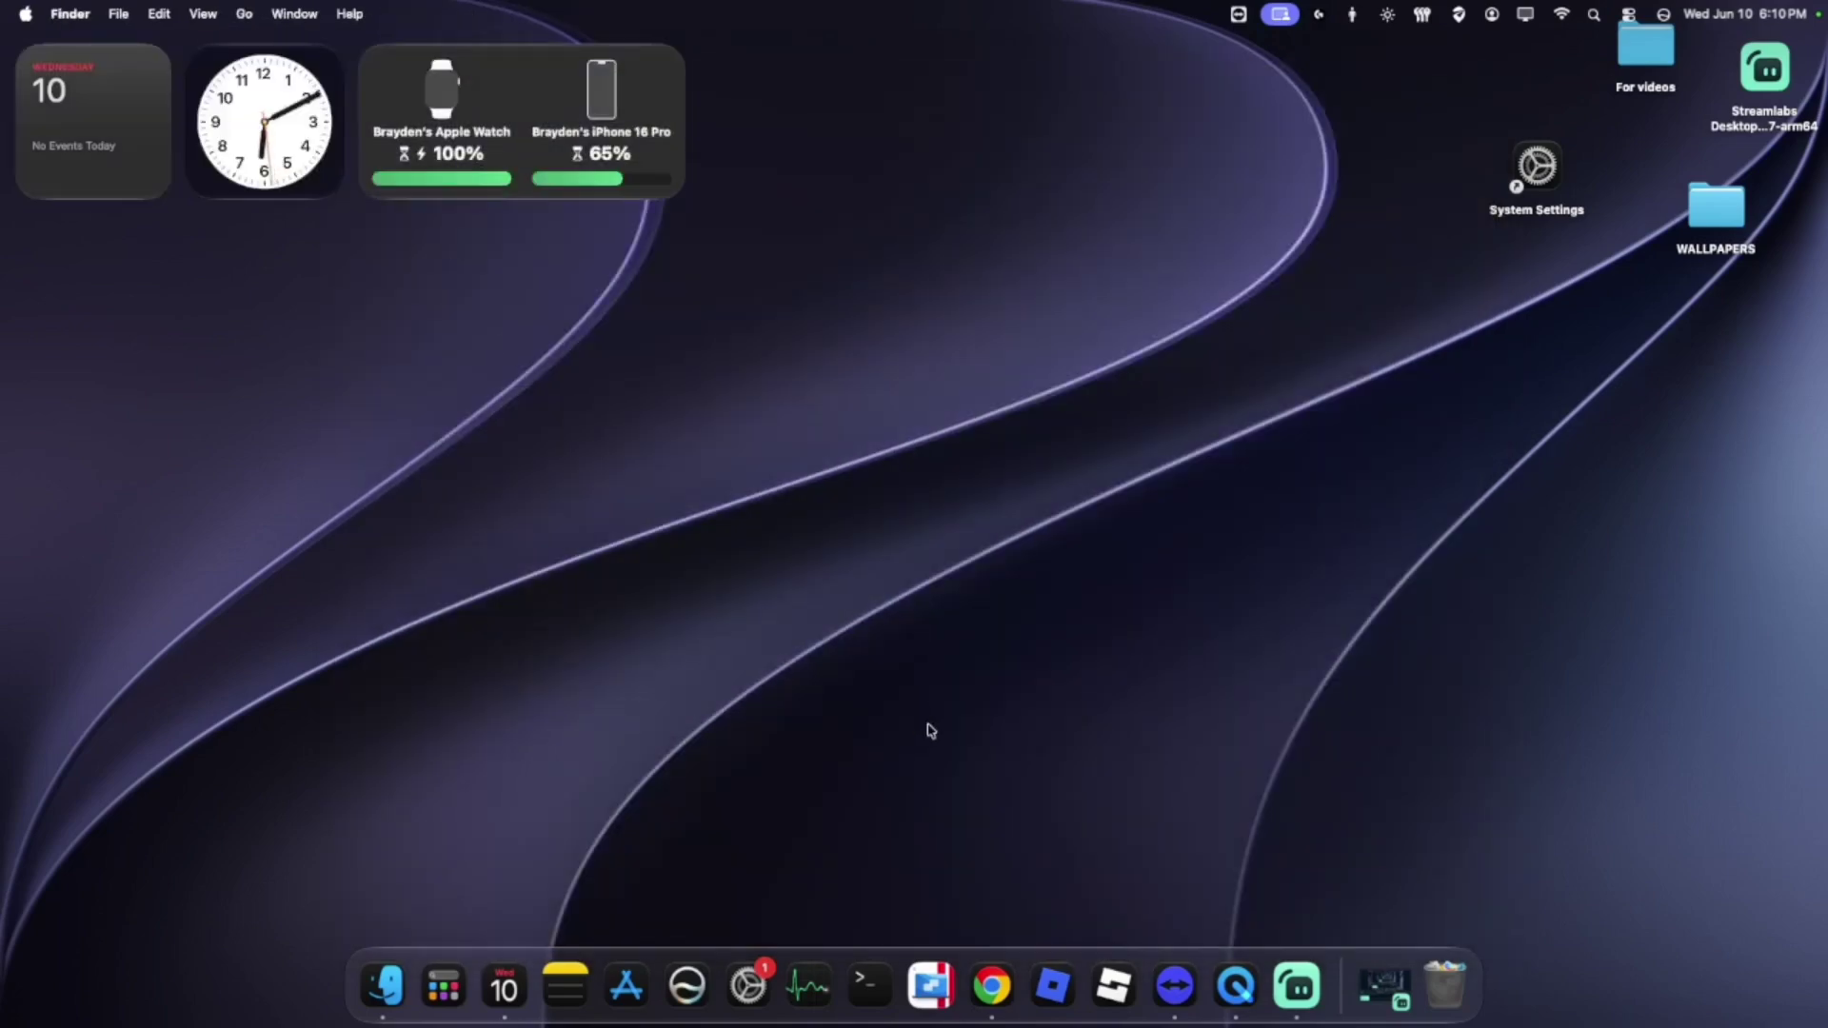
Step: Open a Terminal window, paste the clipboard text at the prompt, and close the window without running it
click(865, 970)
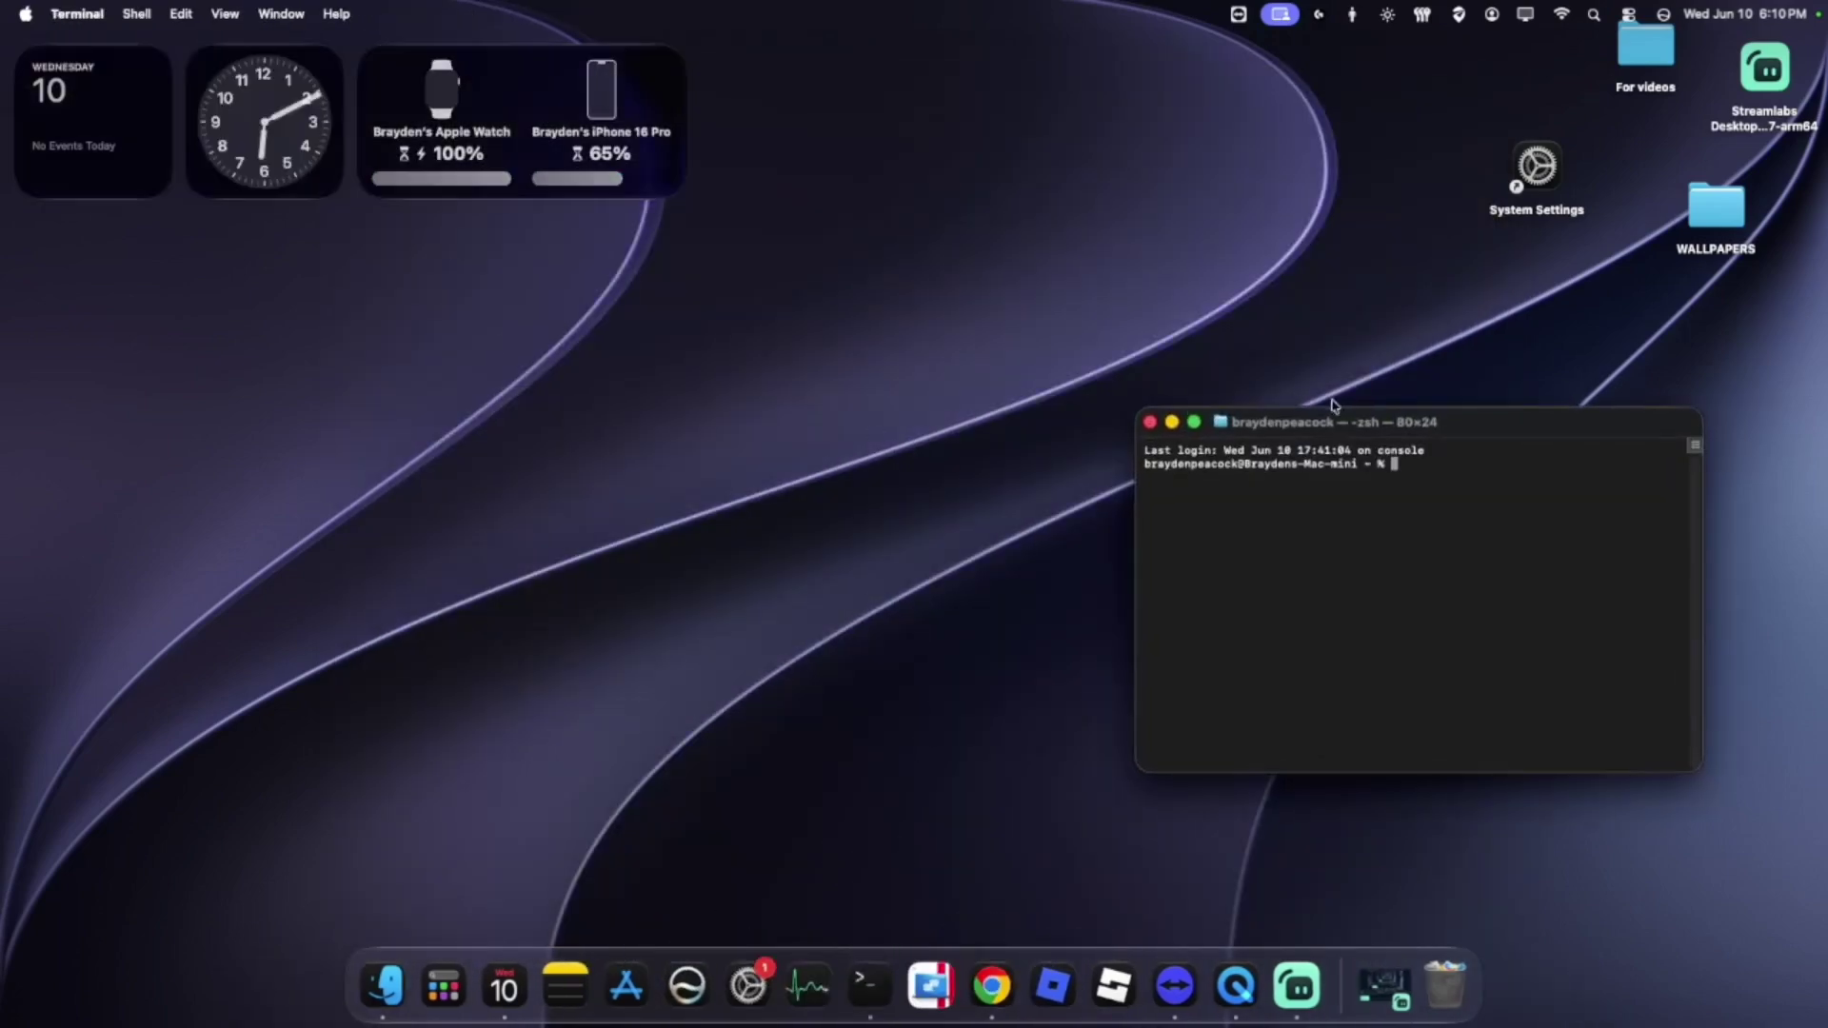
drag(1338, 428, 1183, 417)
right_click(1281, 539)
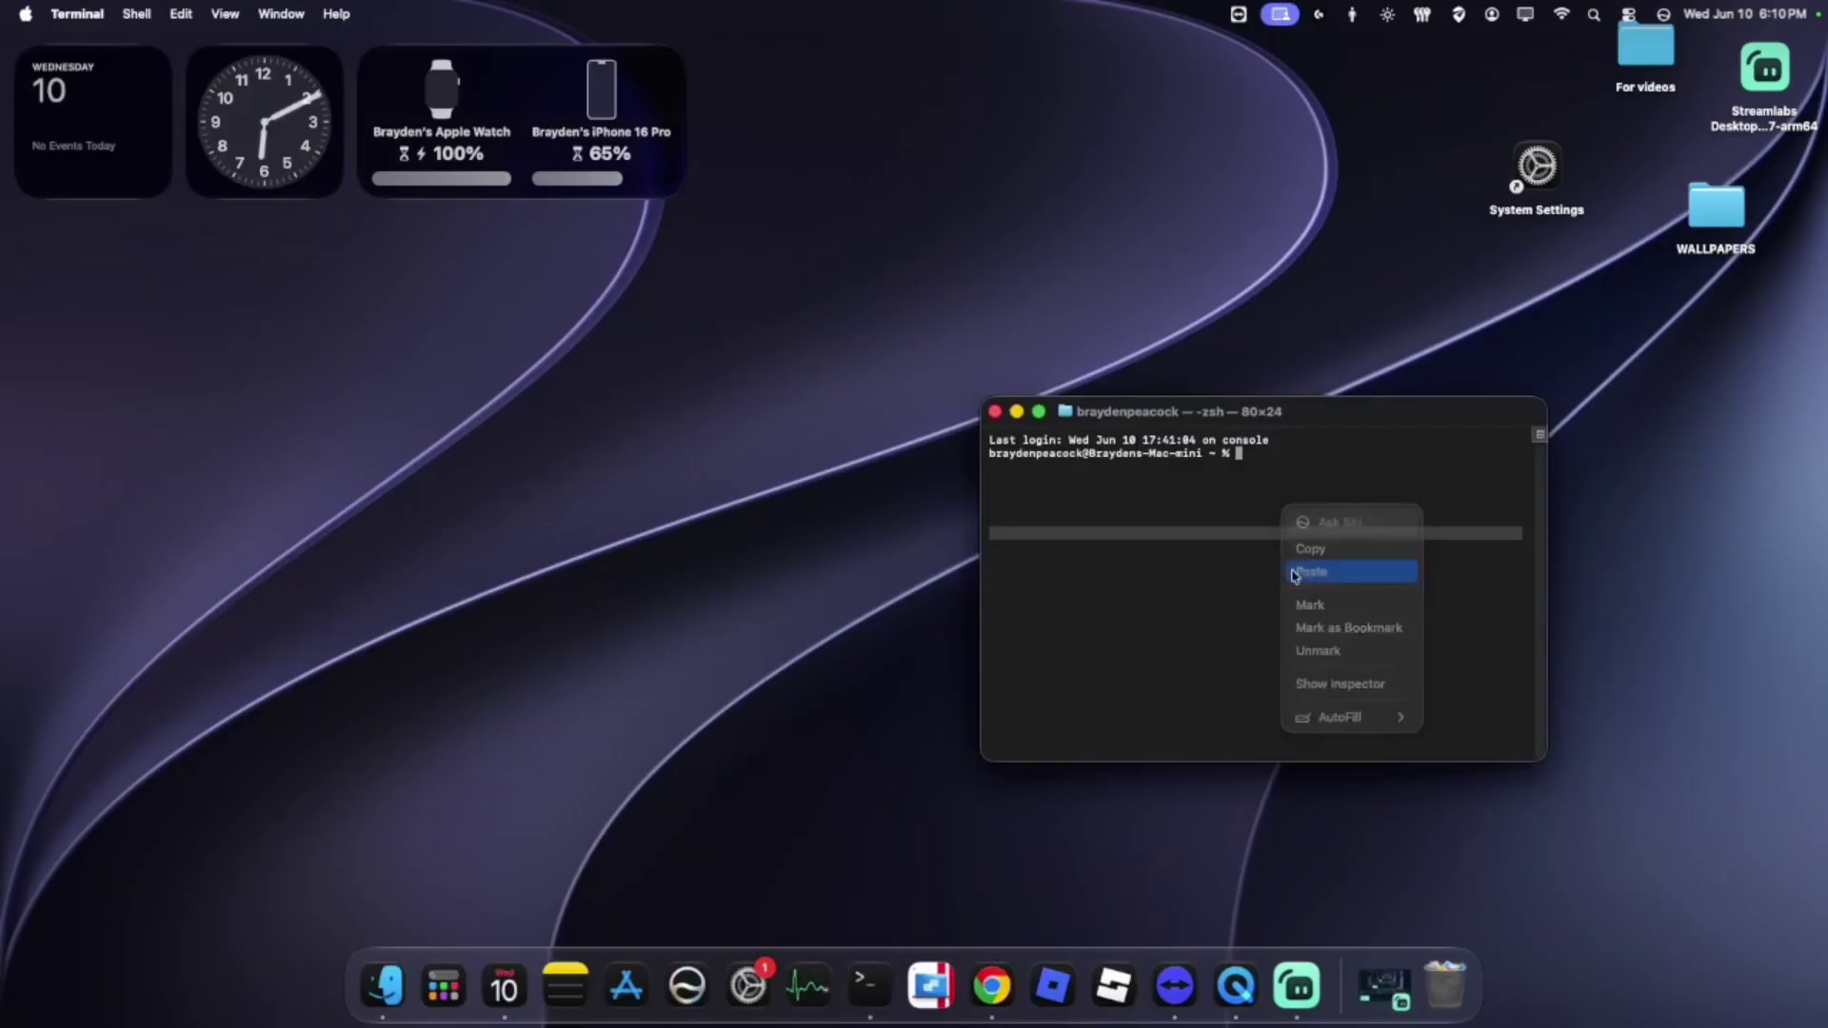
click(1300, 572)
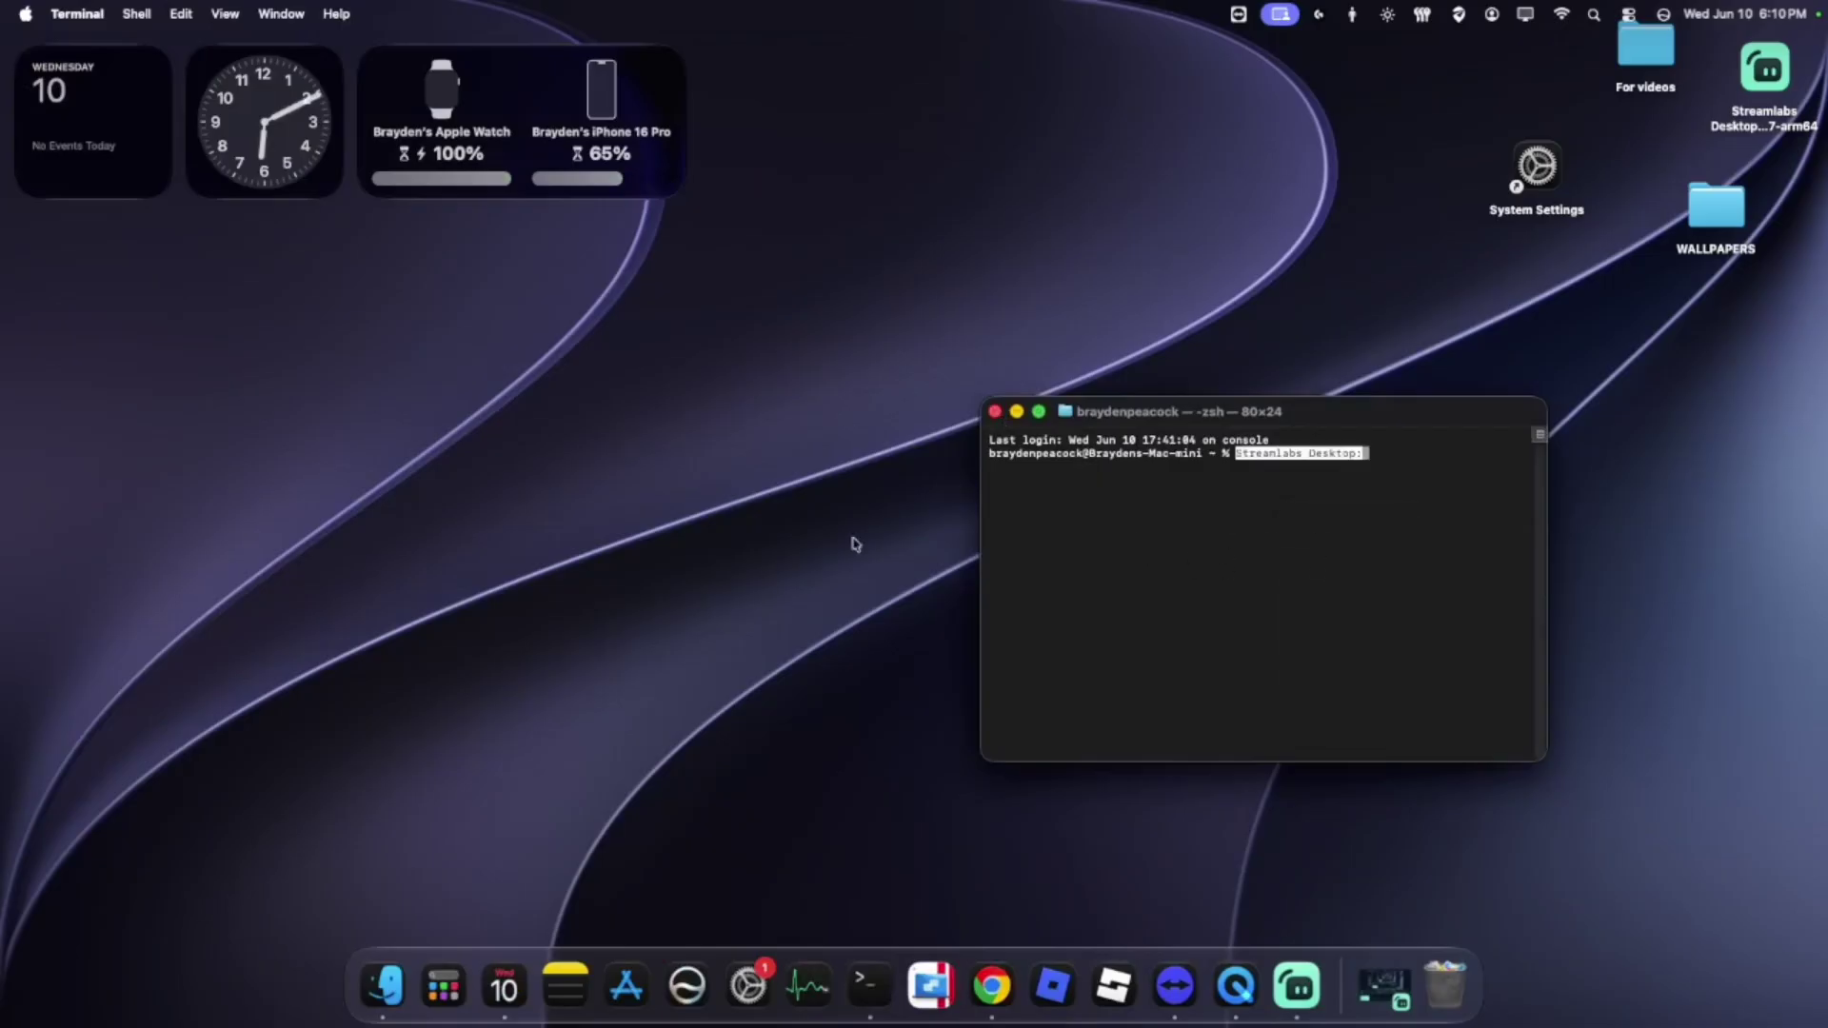
click(995, 412)
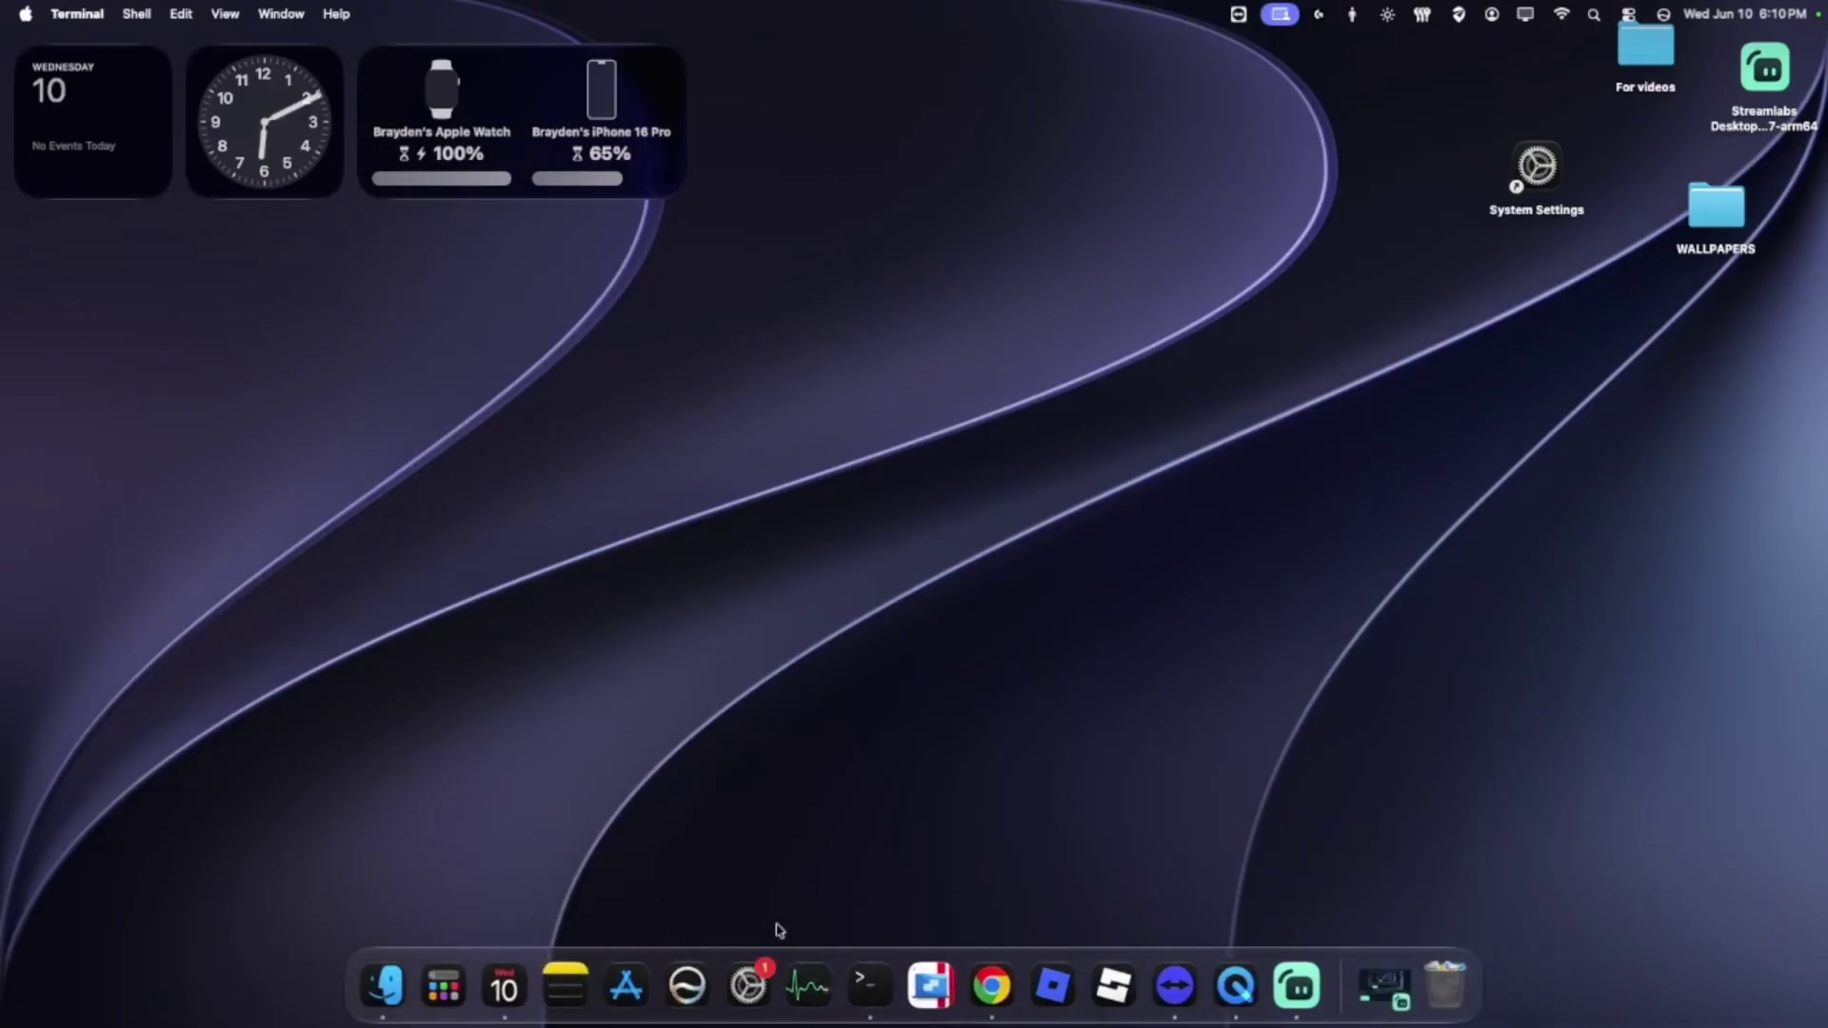
drag(575, 408, 1000, 710)
mouse_move(1097, 788)
mouse_down()
mouse_move(673, 661)
mouse_move(642, 481)
mouse_up()
Step: Open the About page in System Settings and examine the Mac's hardware details and macOS version
click(749, 981)
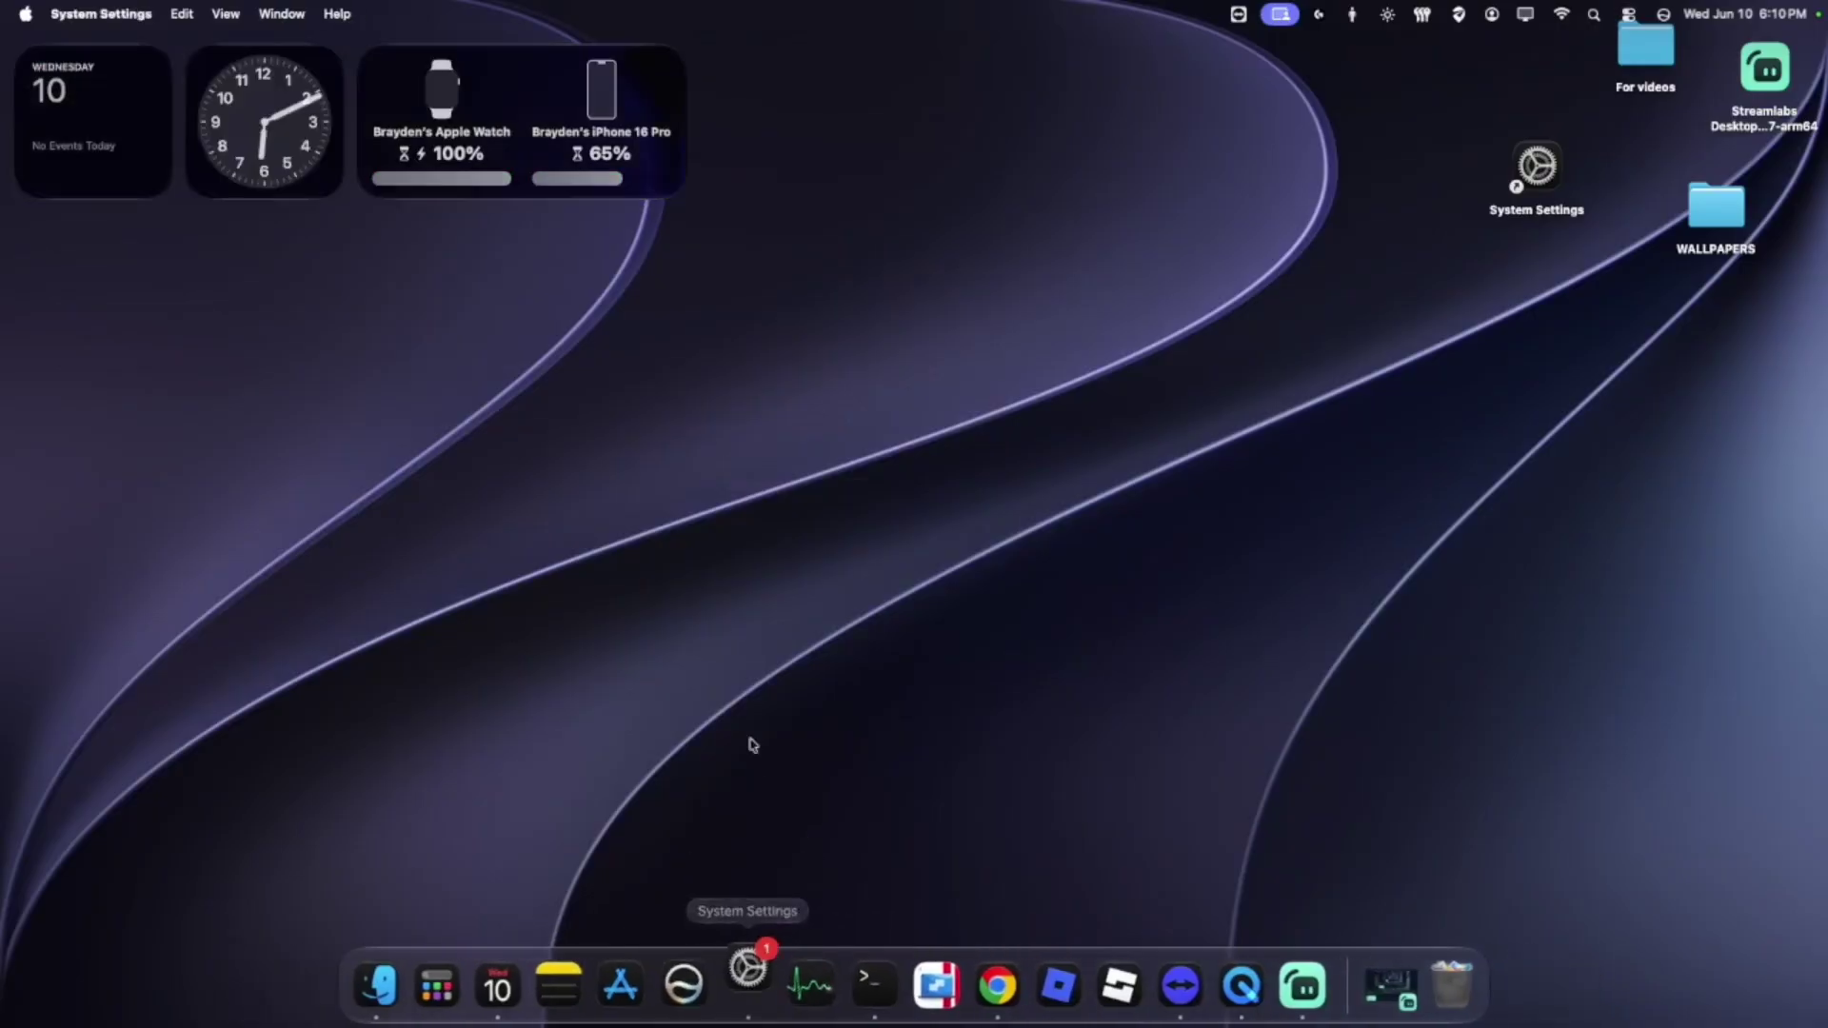
drag(1146, 277, 957, 277)
click(890, 511)
scroll(984, 460, down, 5)
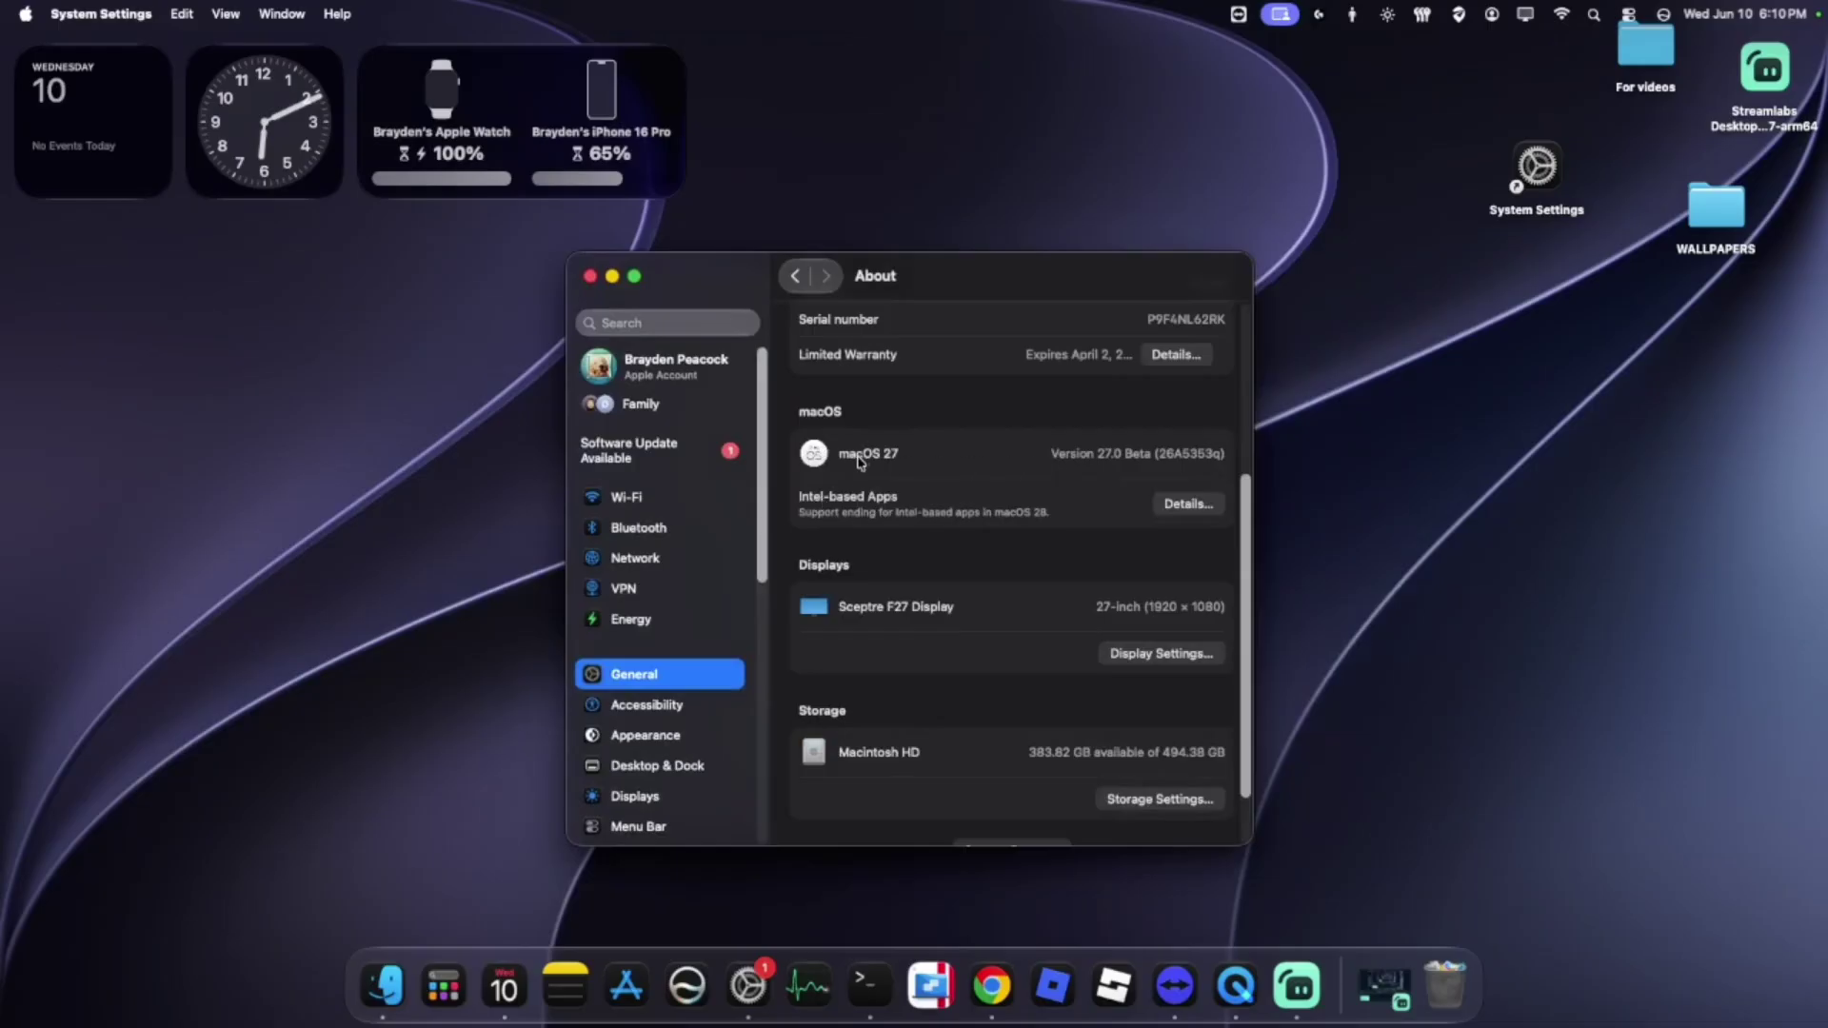
drag(902, 278, 753, 227)
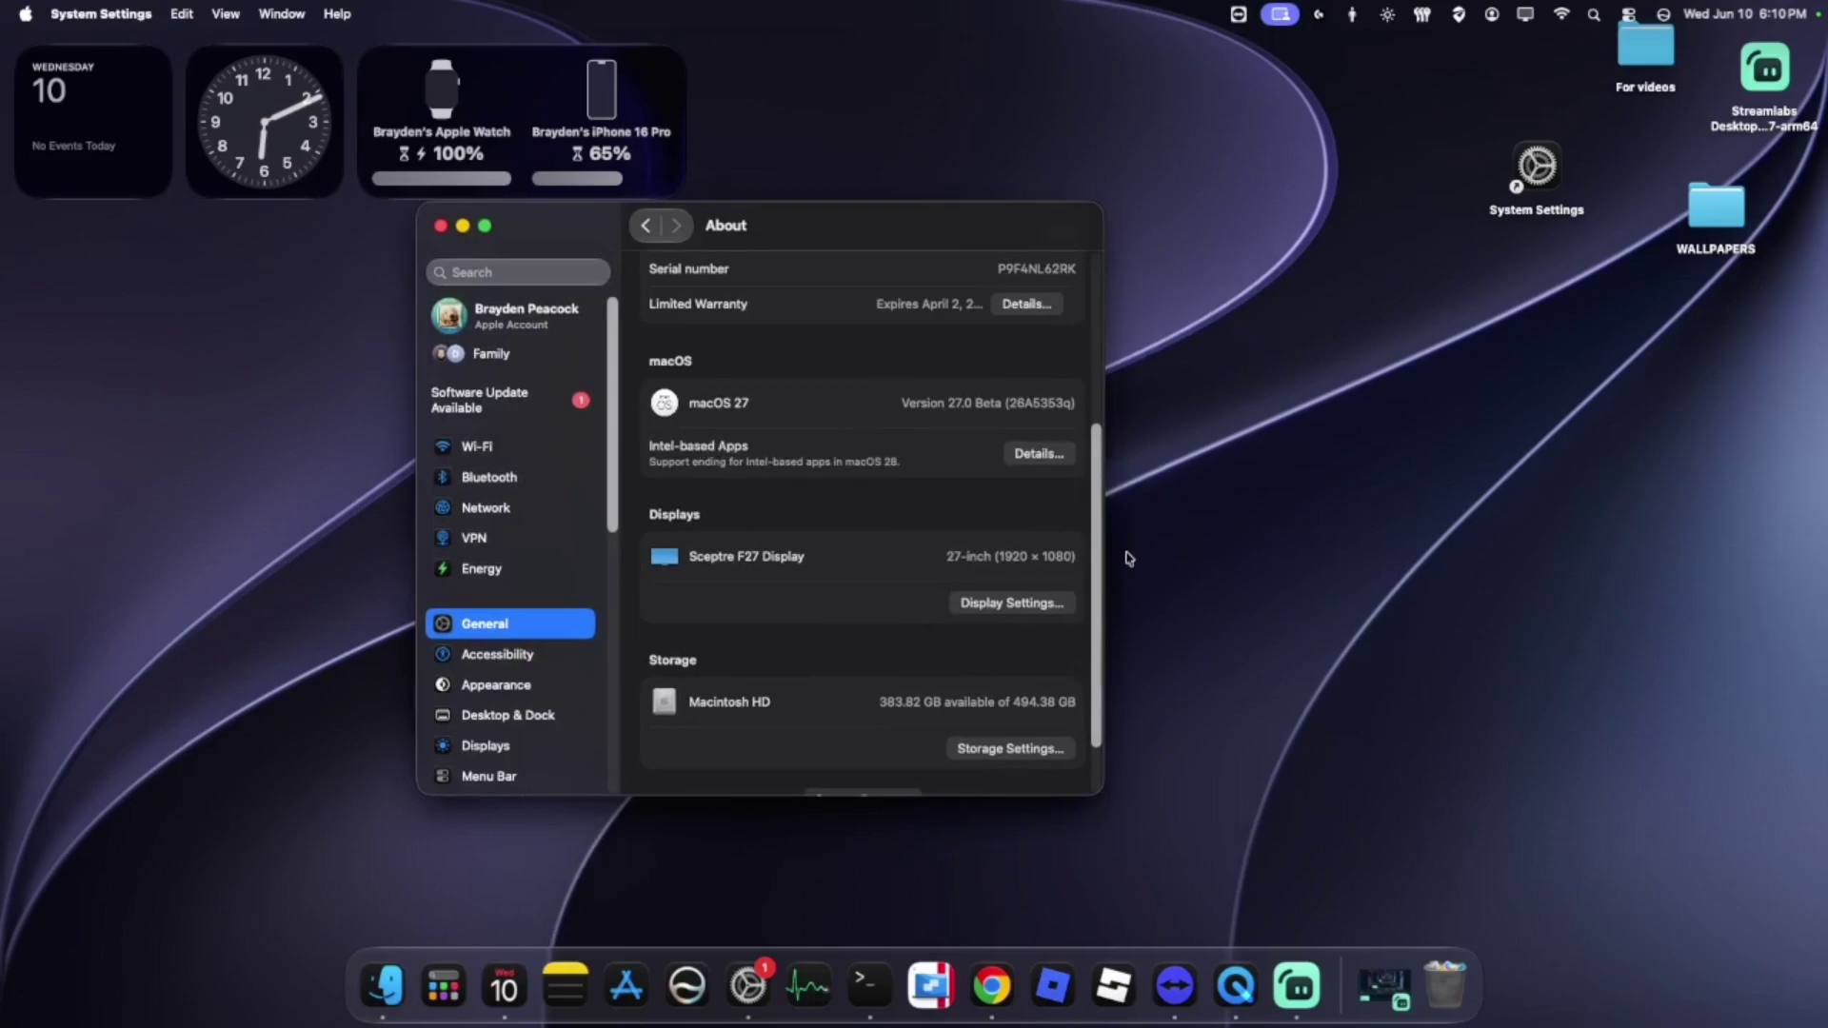
drag(1098, 545, 1111, 469)
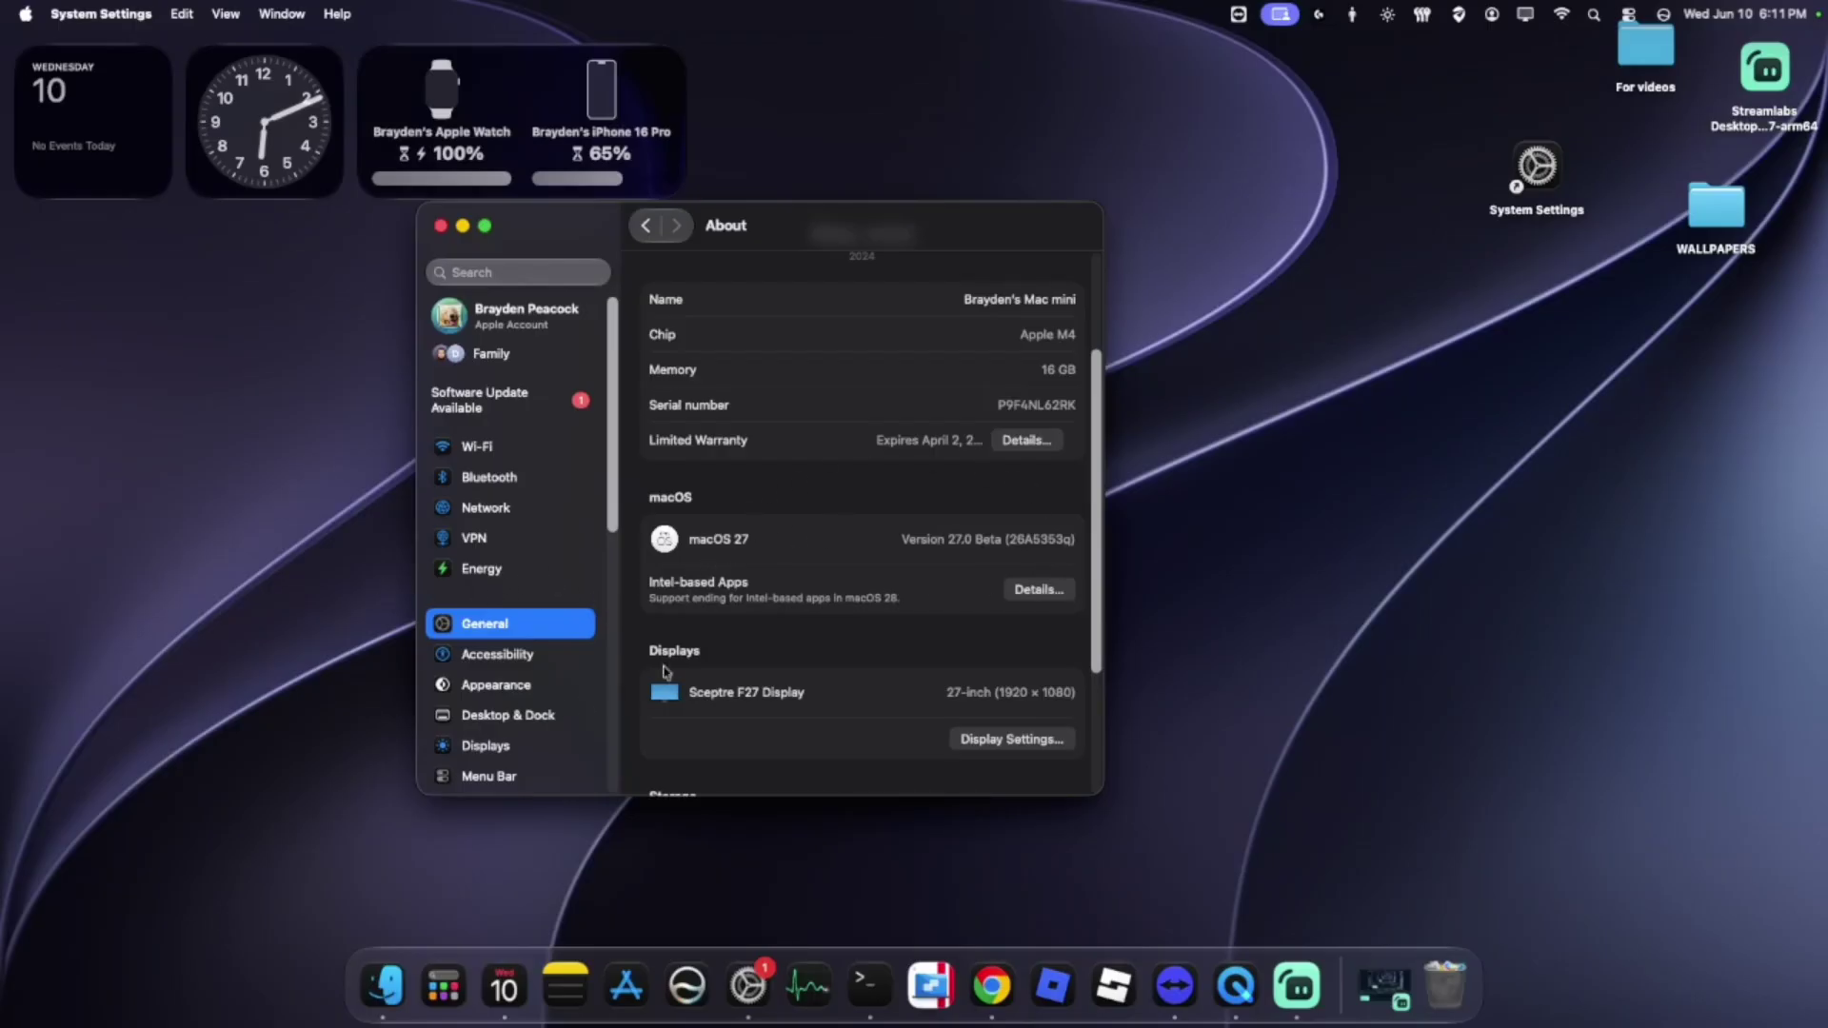
scroll(661, 684, down, 5)
scroll(653, 625, up, 7)
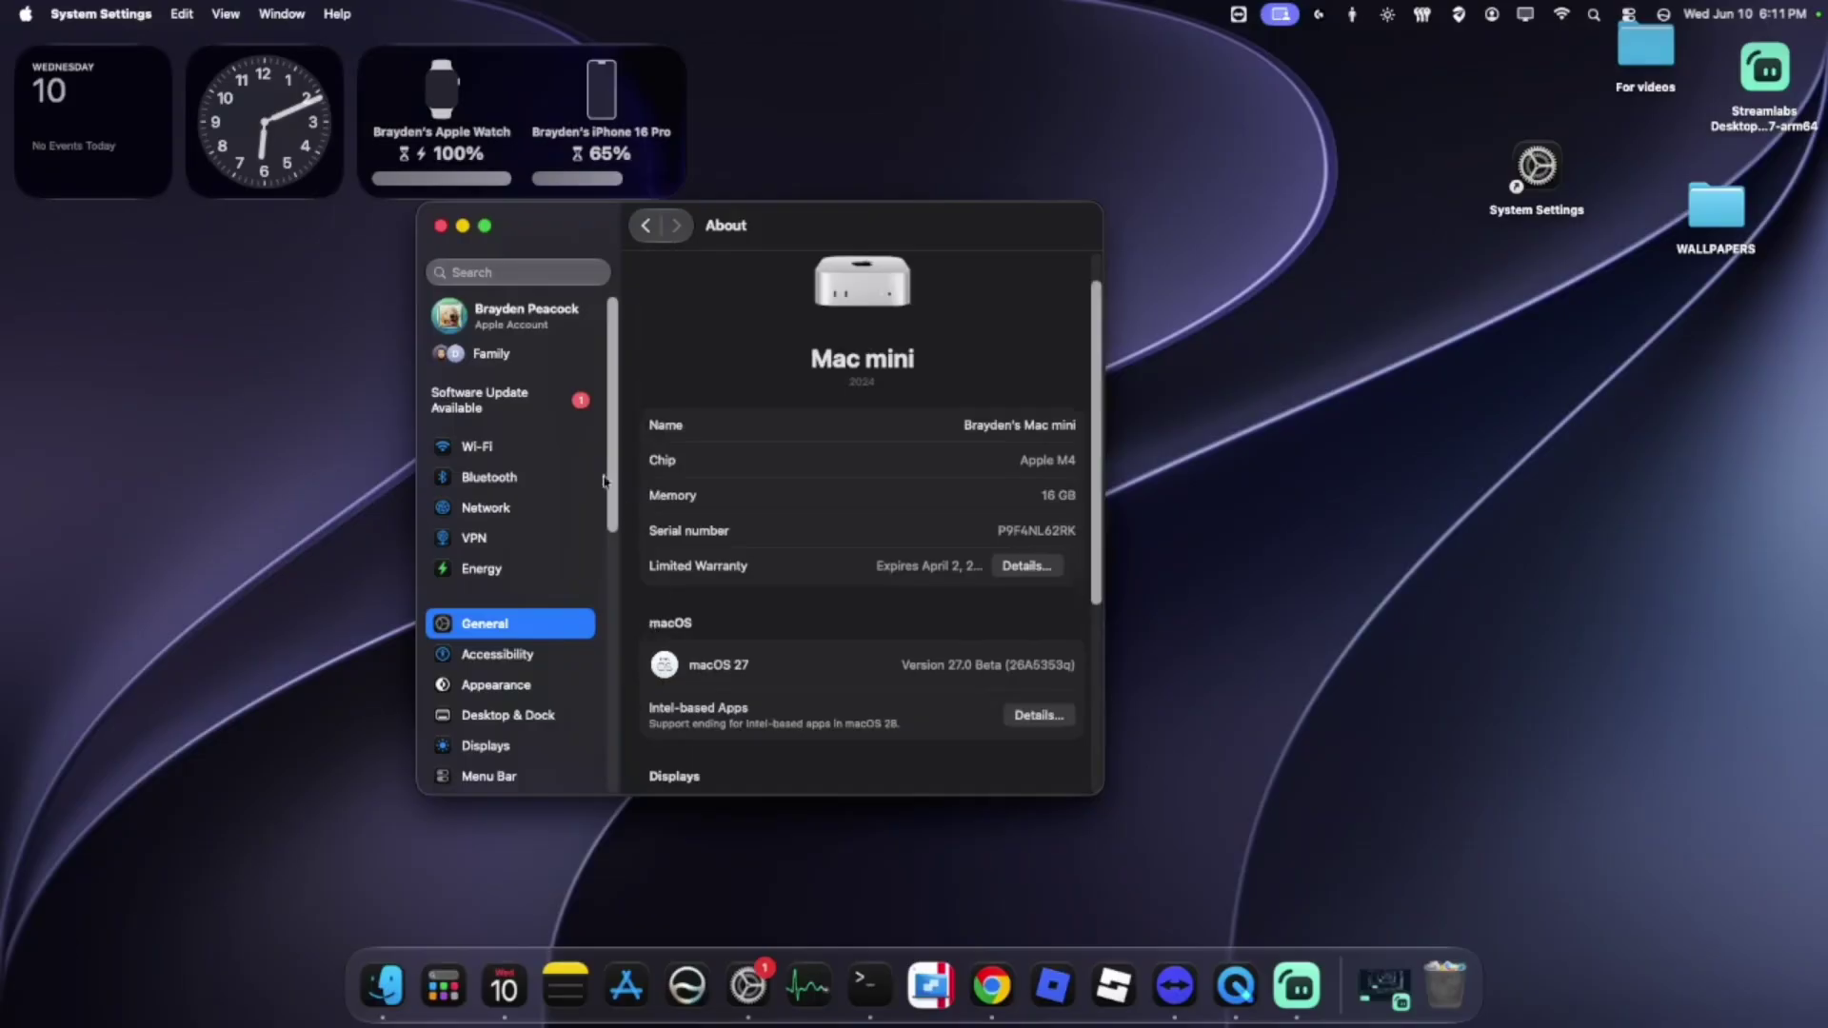
Step: Show the Siri settings page and look through the remaining System Settings categories
scroll(592, 570, down, 5)
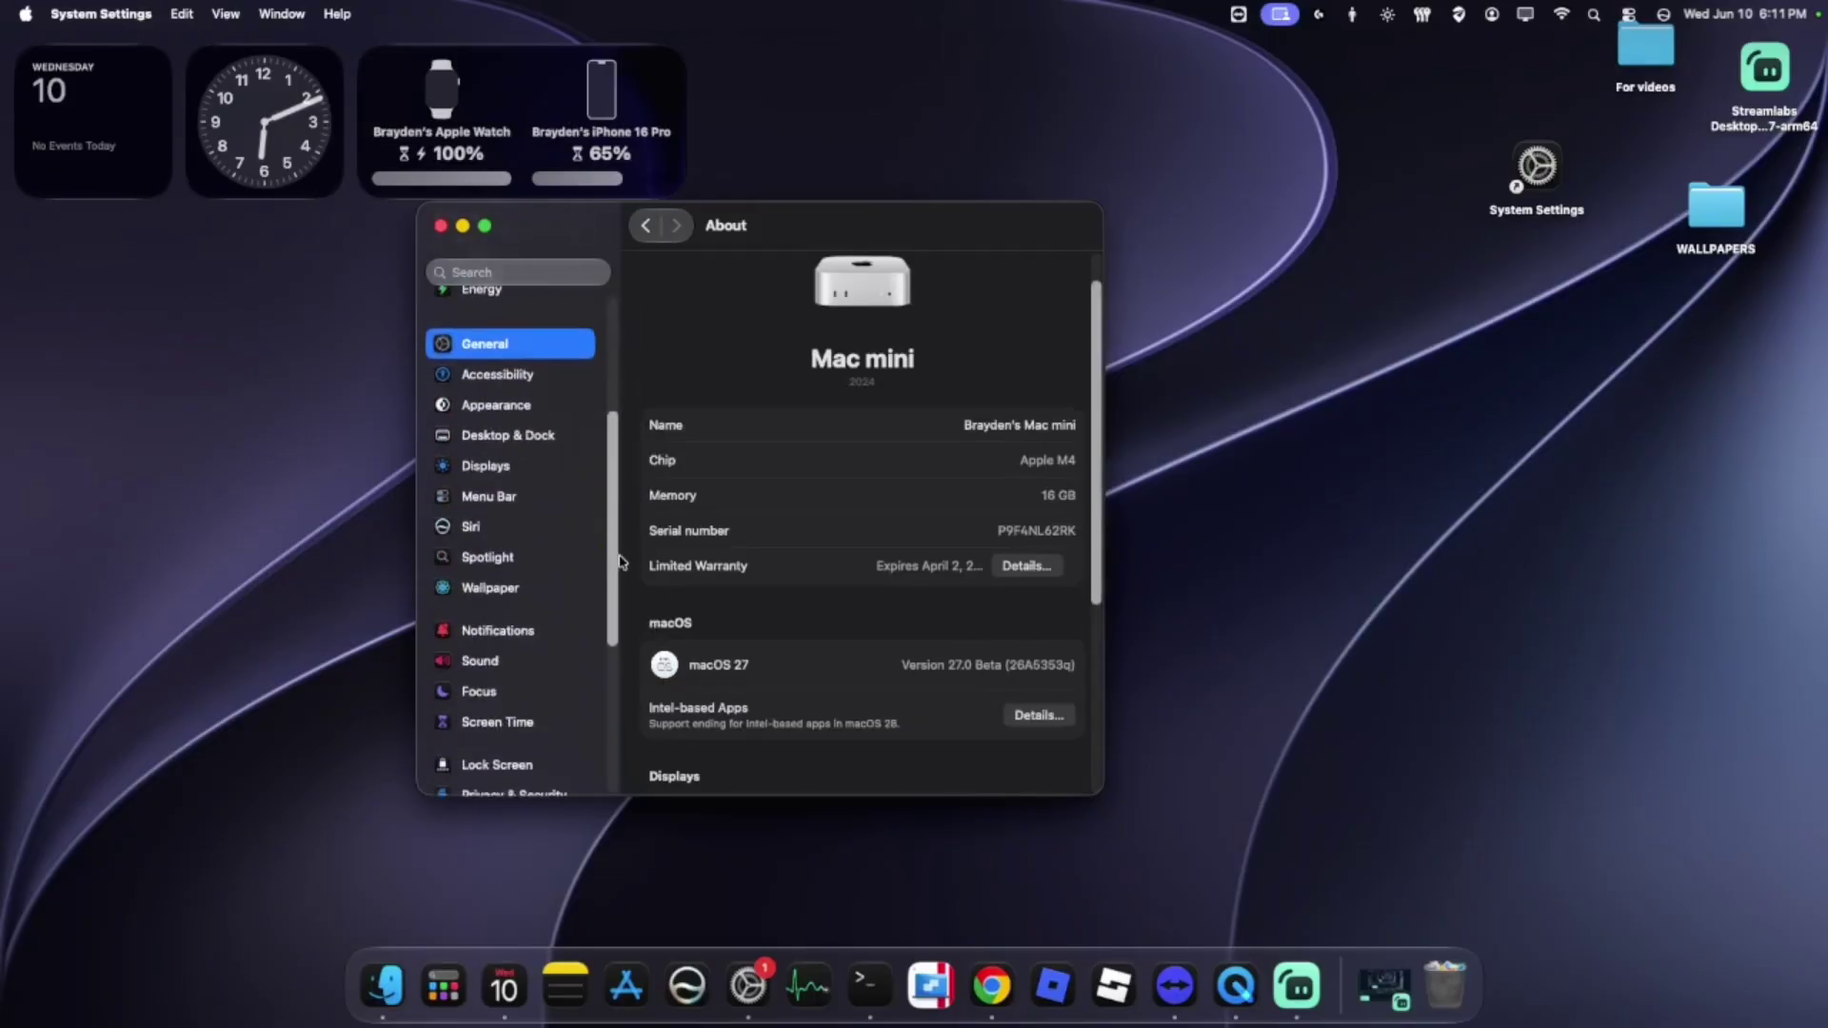
click(520, 534)
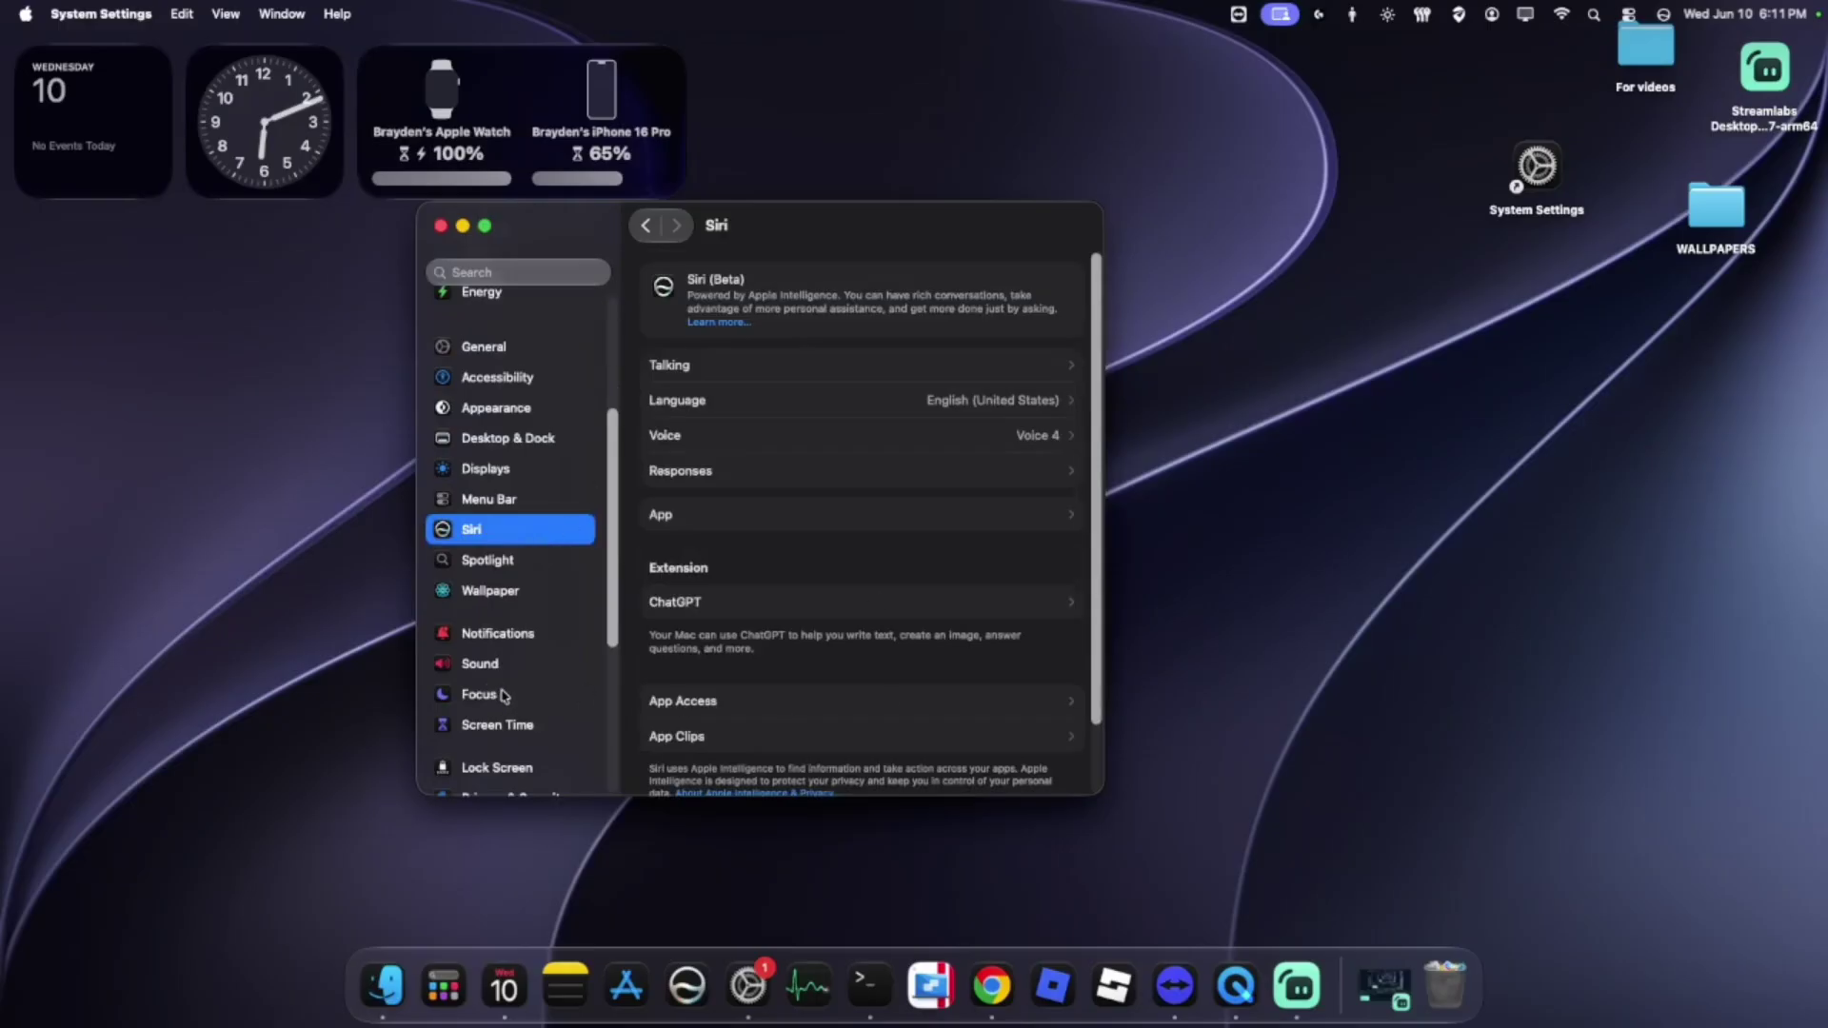
scroll(505, 696, down, 3)
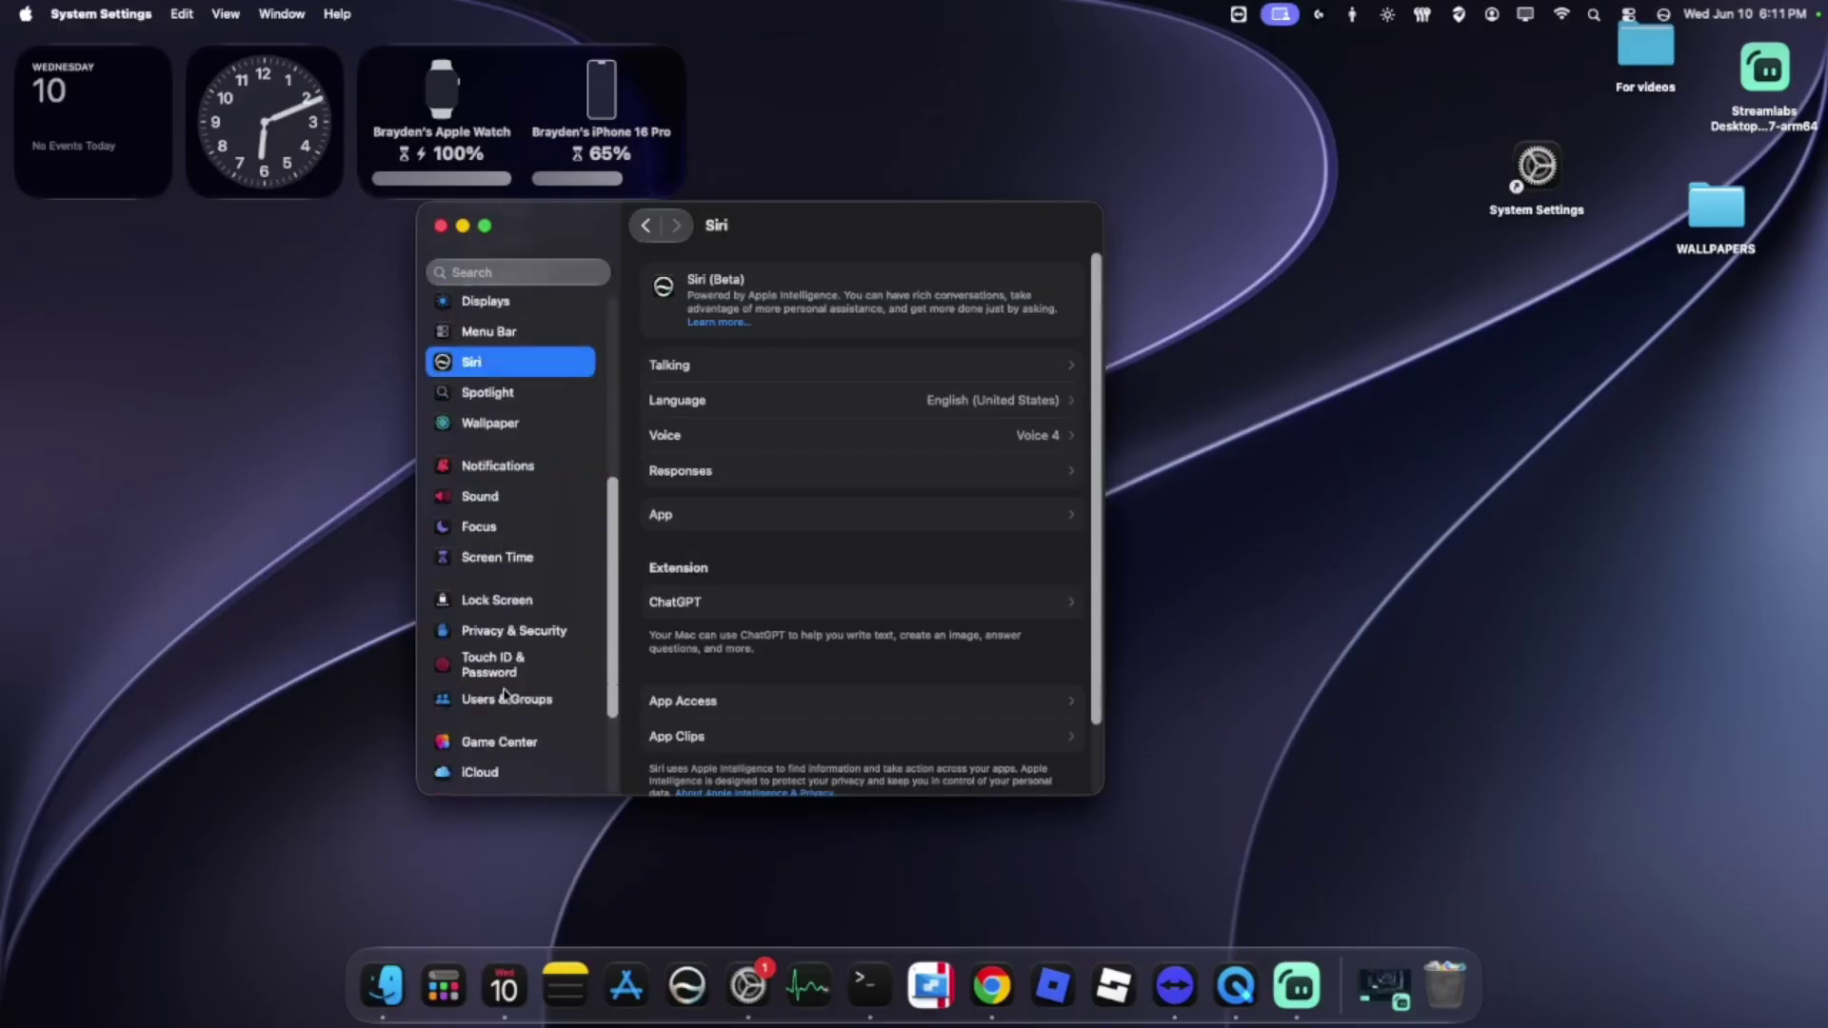
scroll(506, 696, down, 3)
scroll(507, 695, up, 10)
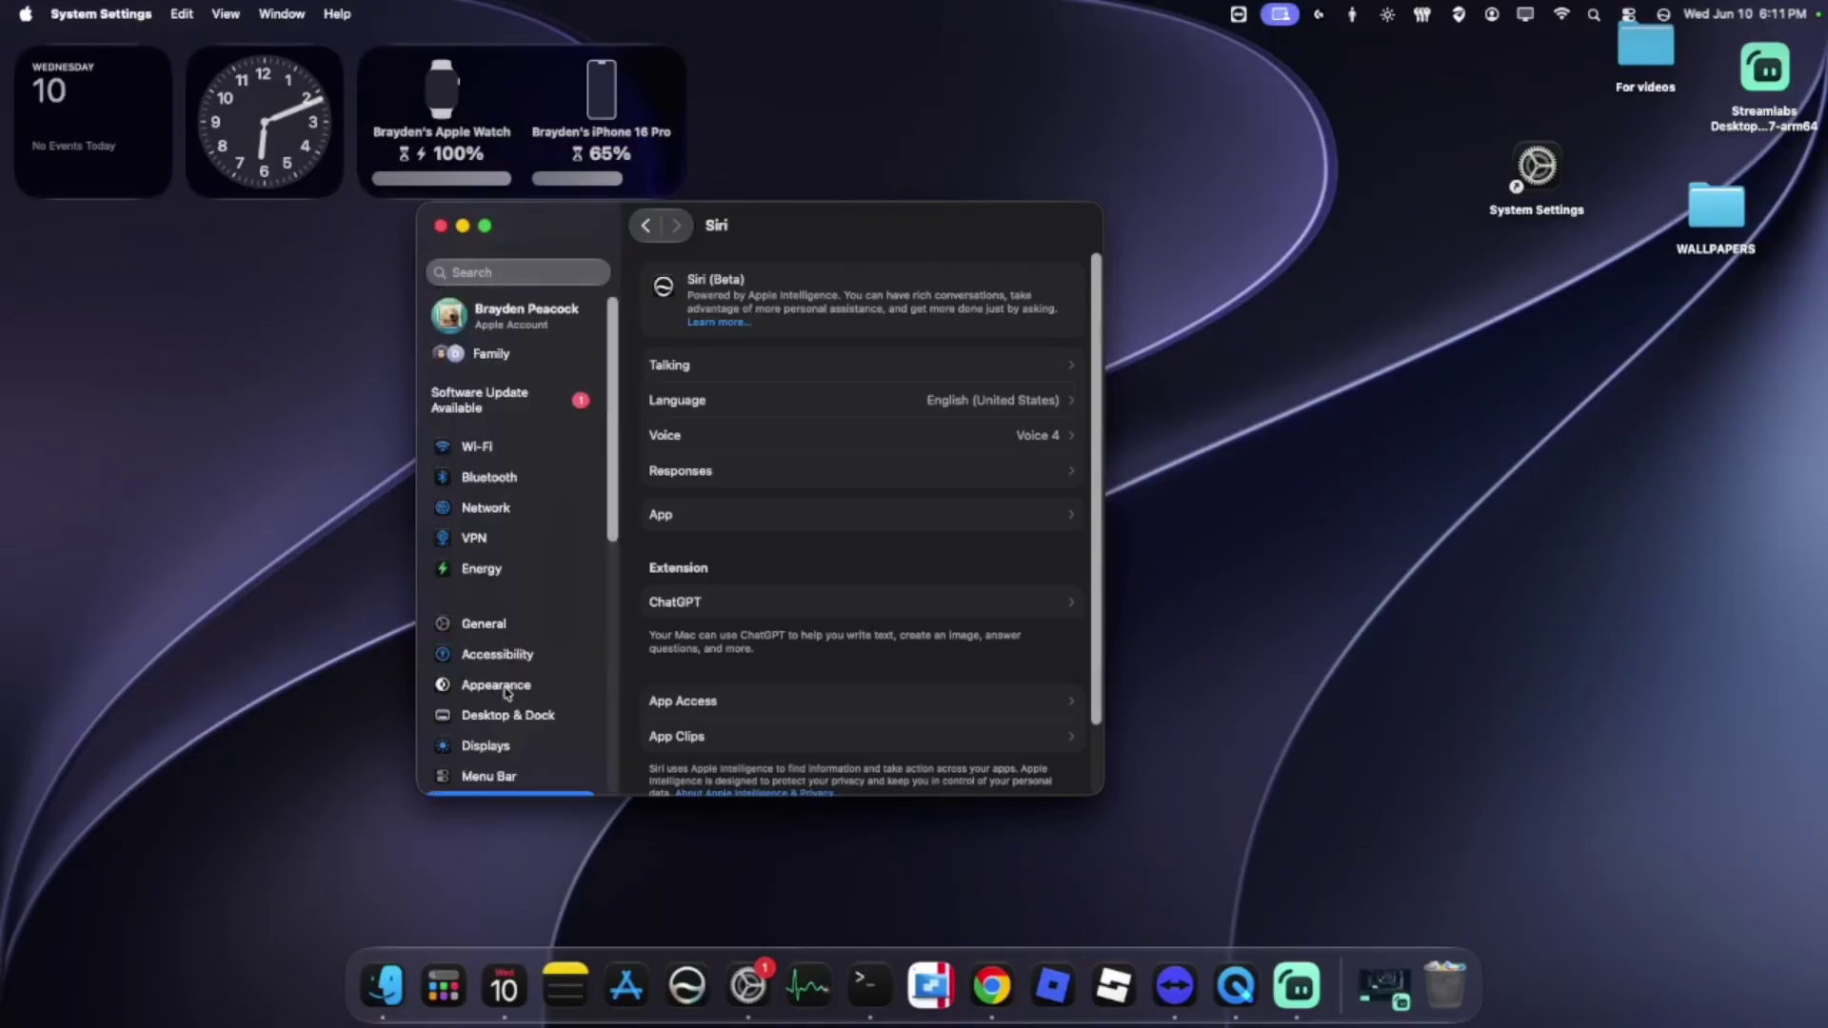
Step: In the Appearance settings, try the Liquid Glass slider at both extremes and leave it at the clearest end
click(488, 623)
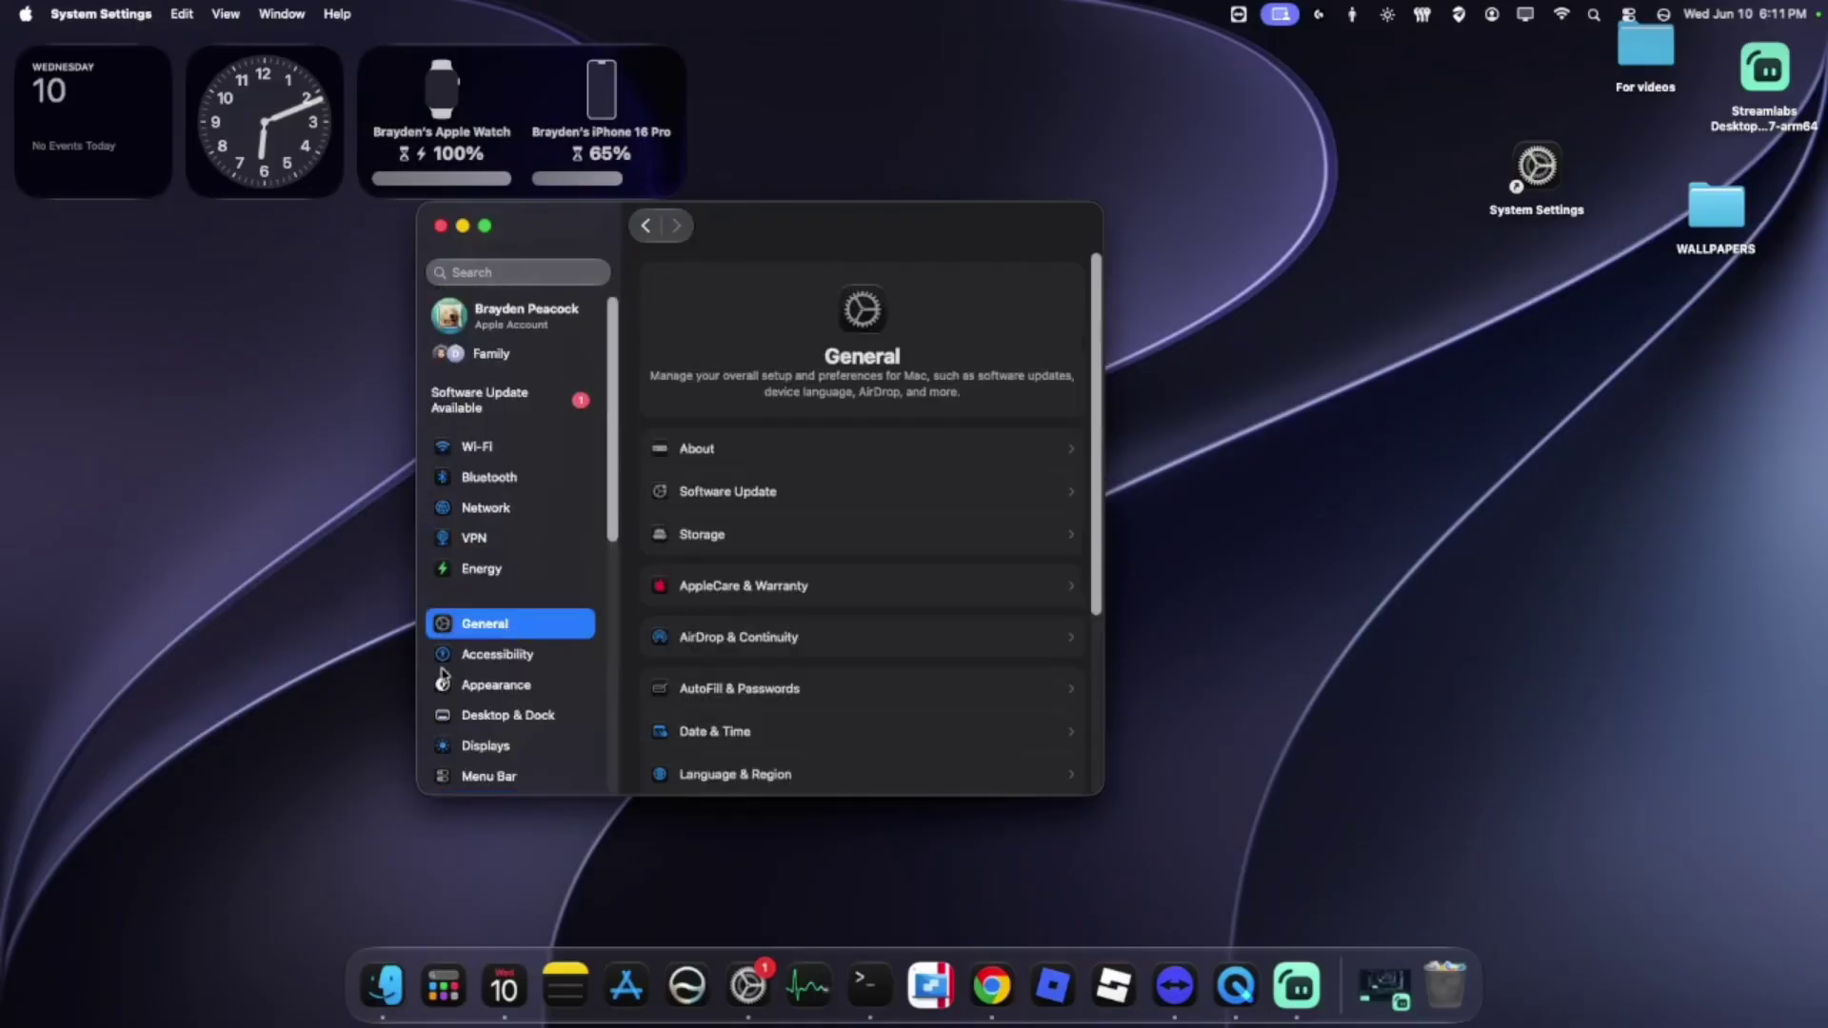
click(522, 688)
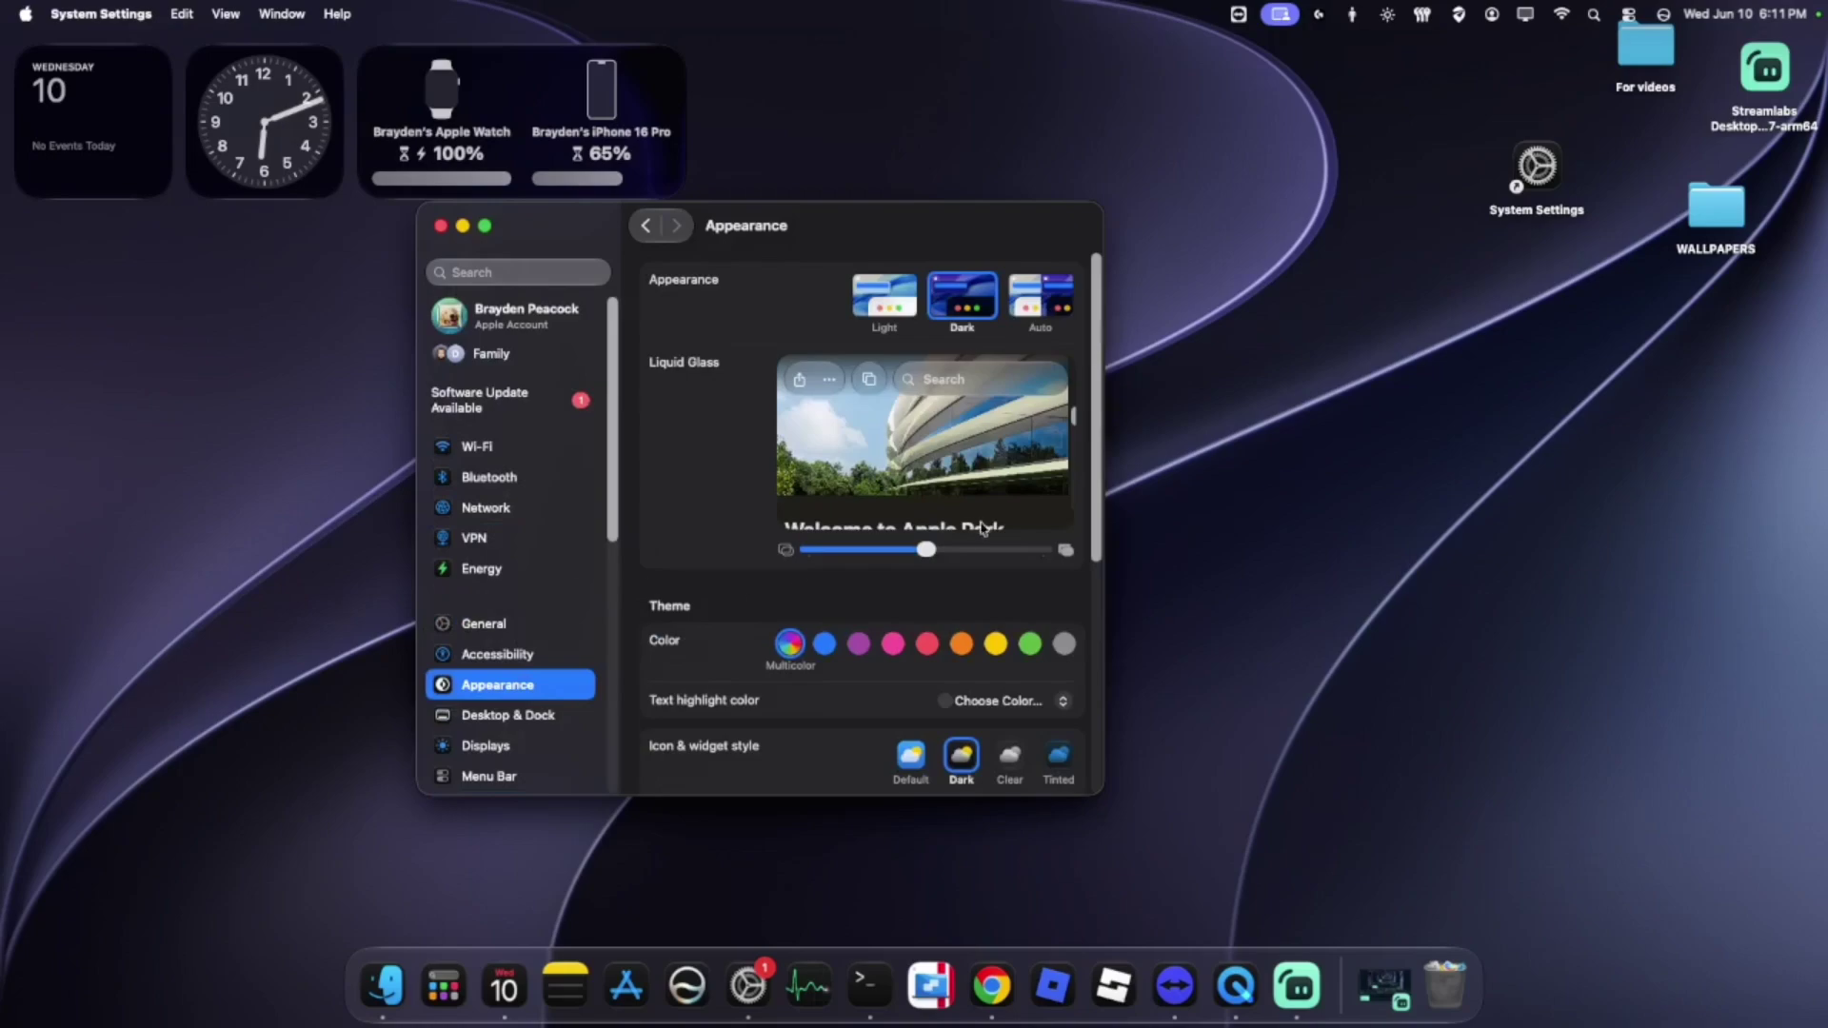
drag(931, 555, 602, 578)
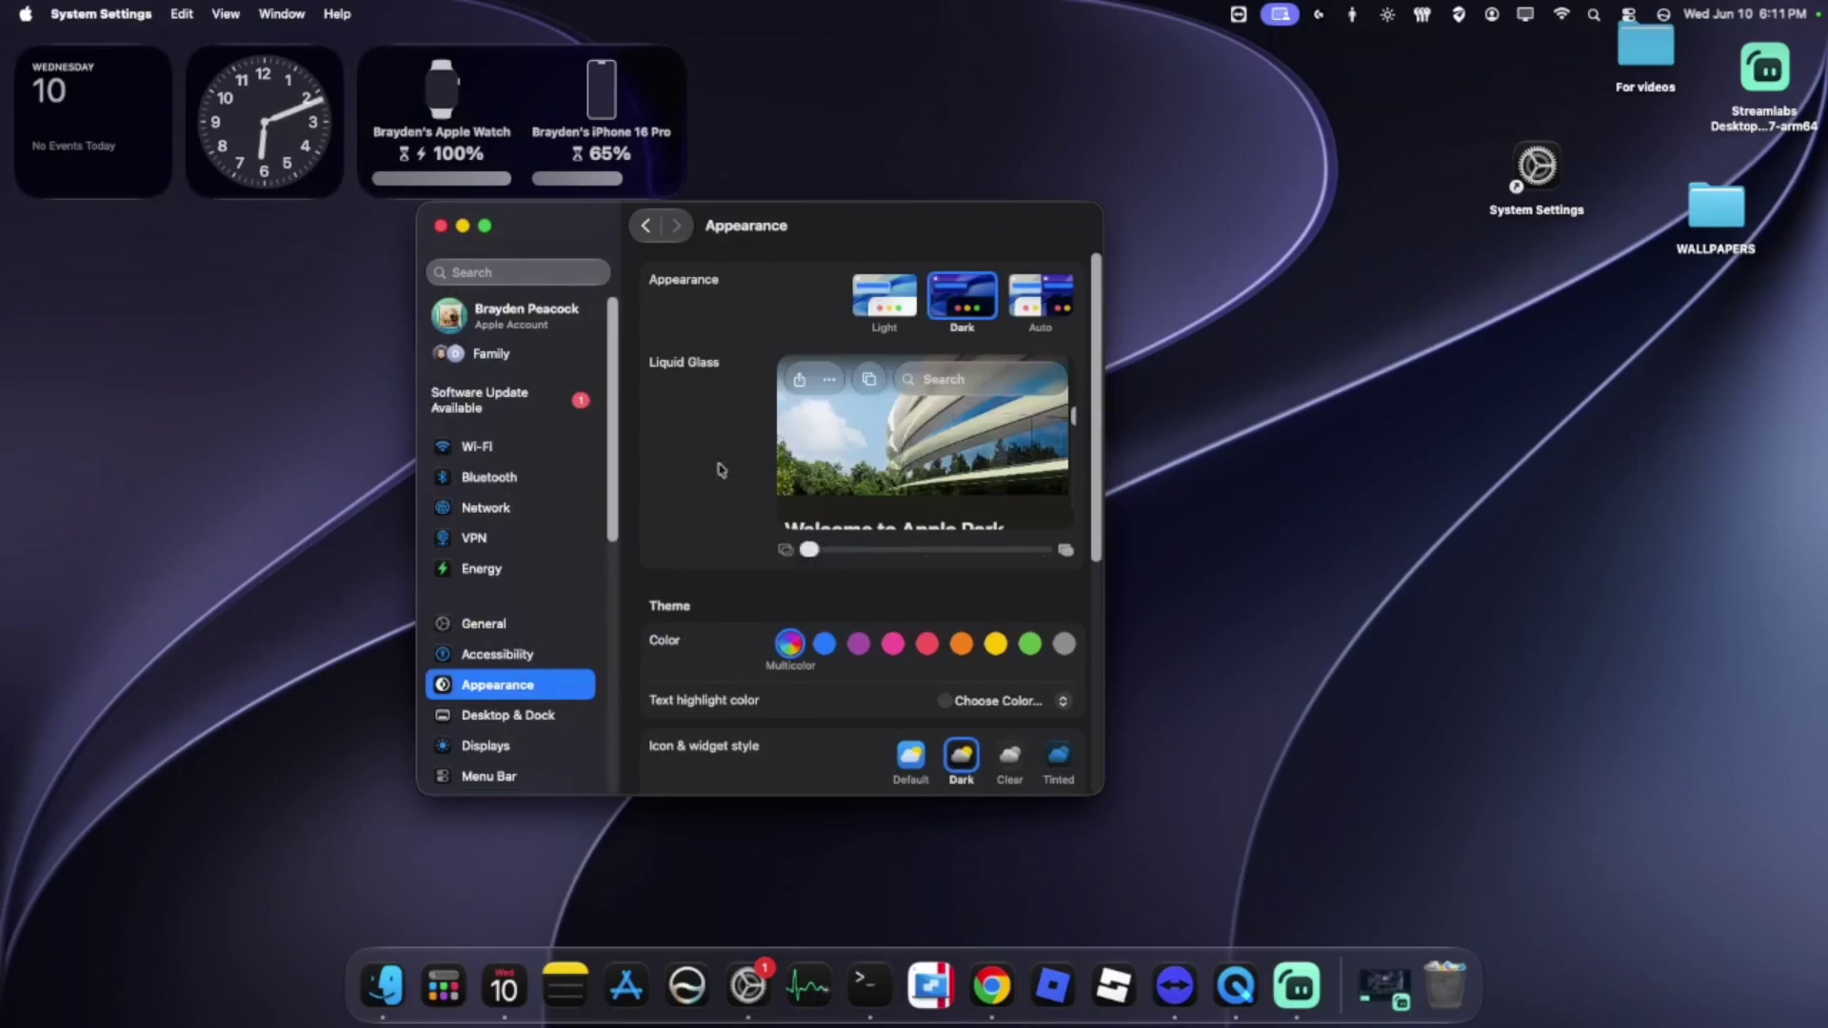
drag(808, 558, 1048, 552)
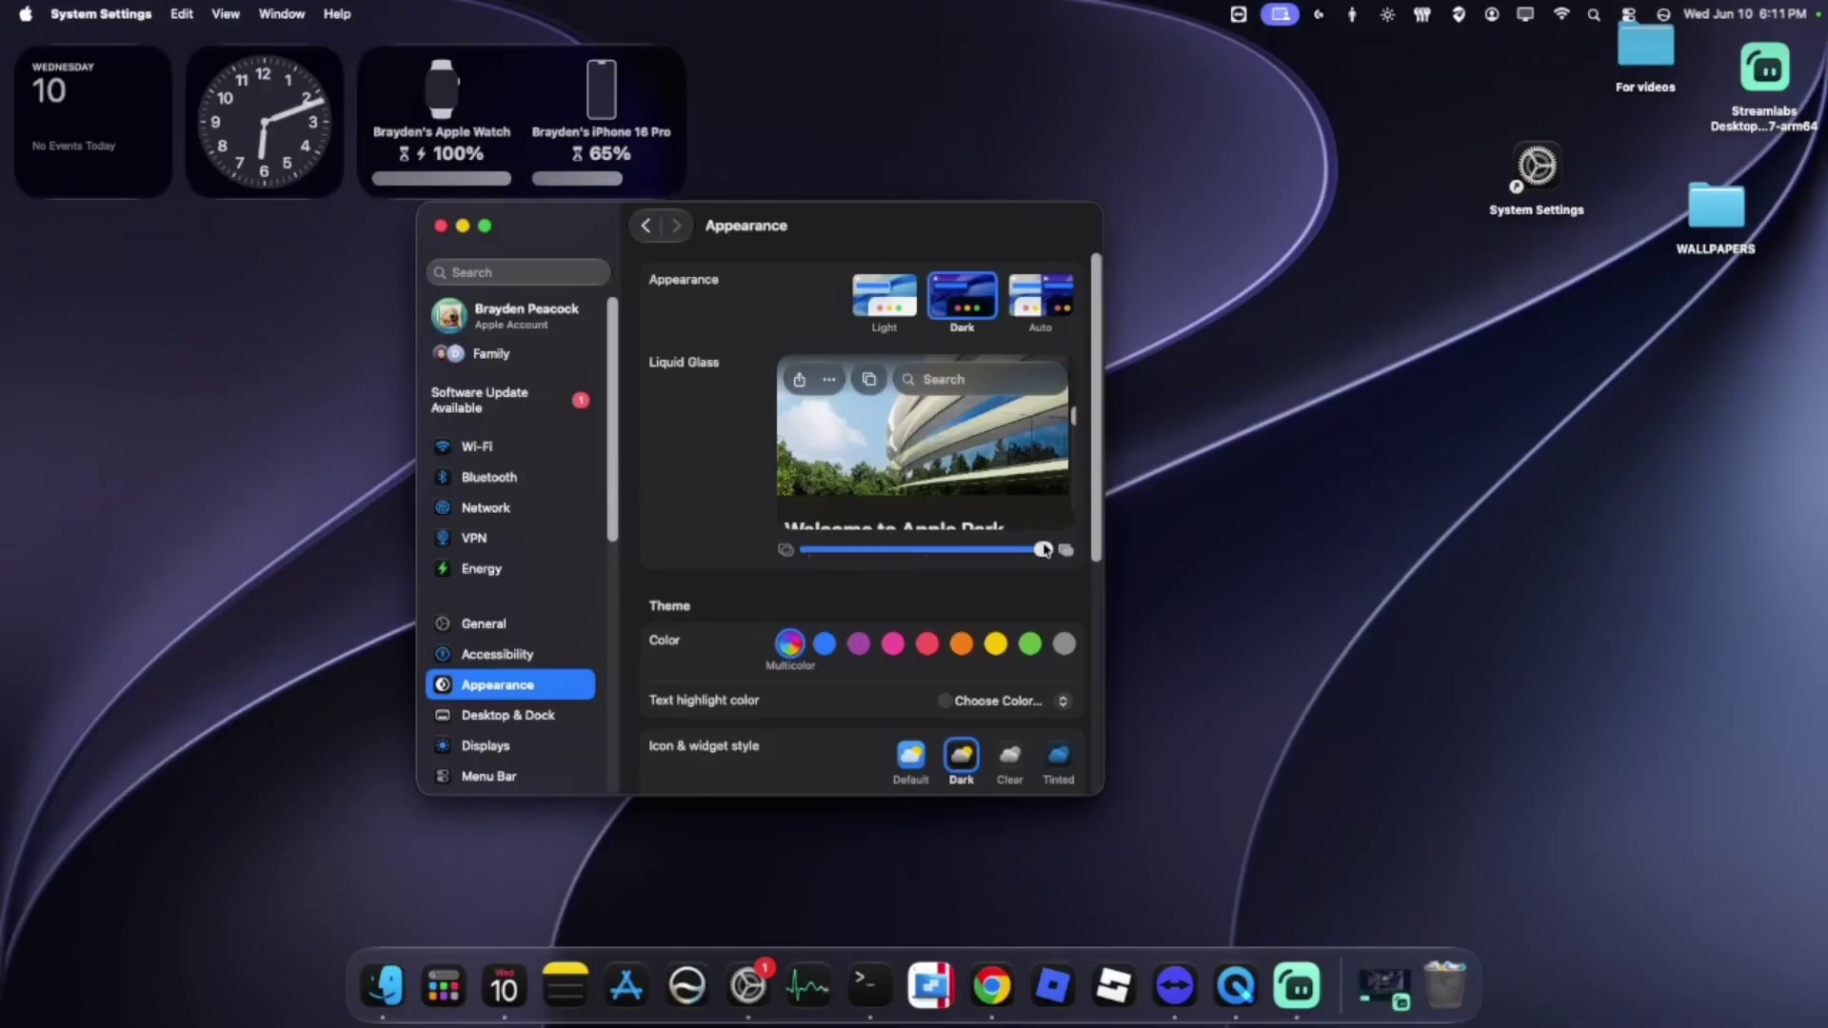
drag(1045, 550, 706, 546)
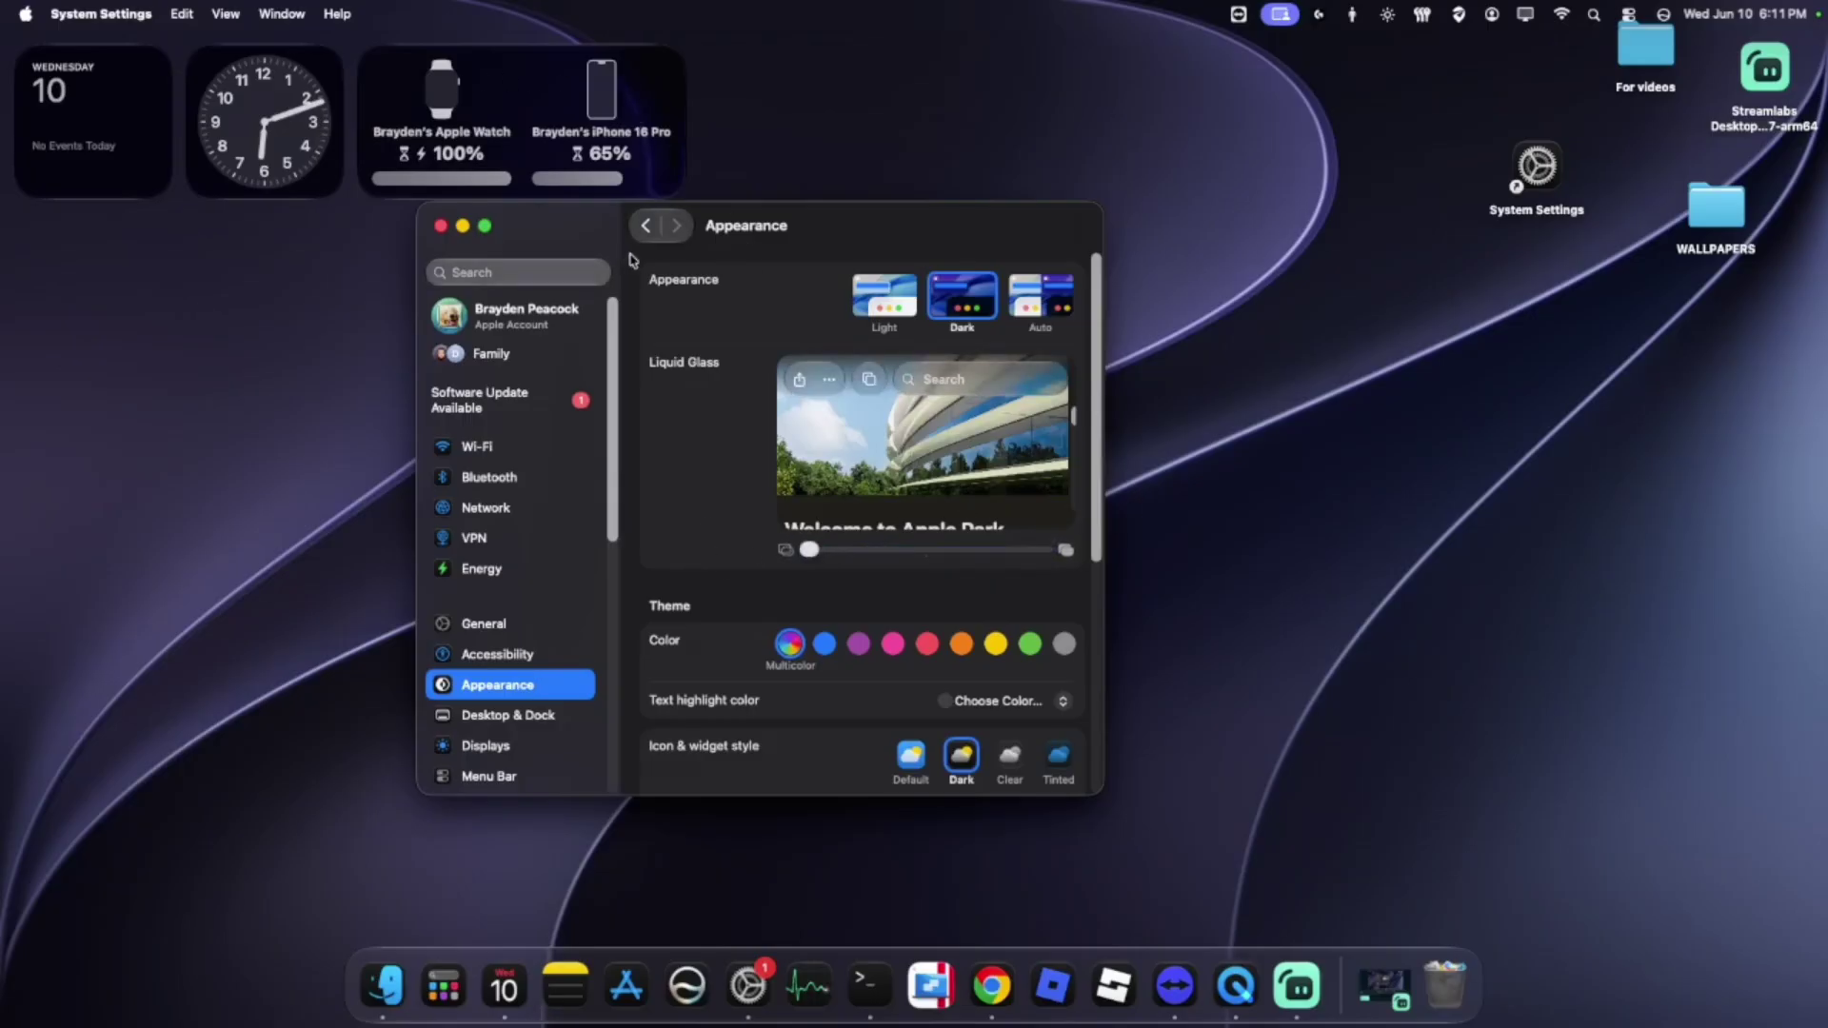
Step: Return to the General settings, examine the full list of settings categories, and close System Settings
click(645, 226)
drag(783, 231, 1076, 163)
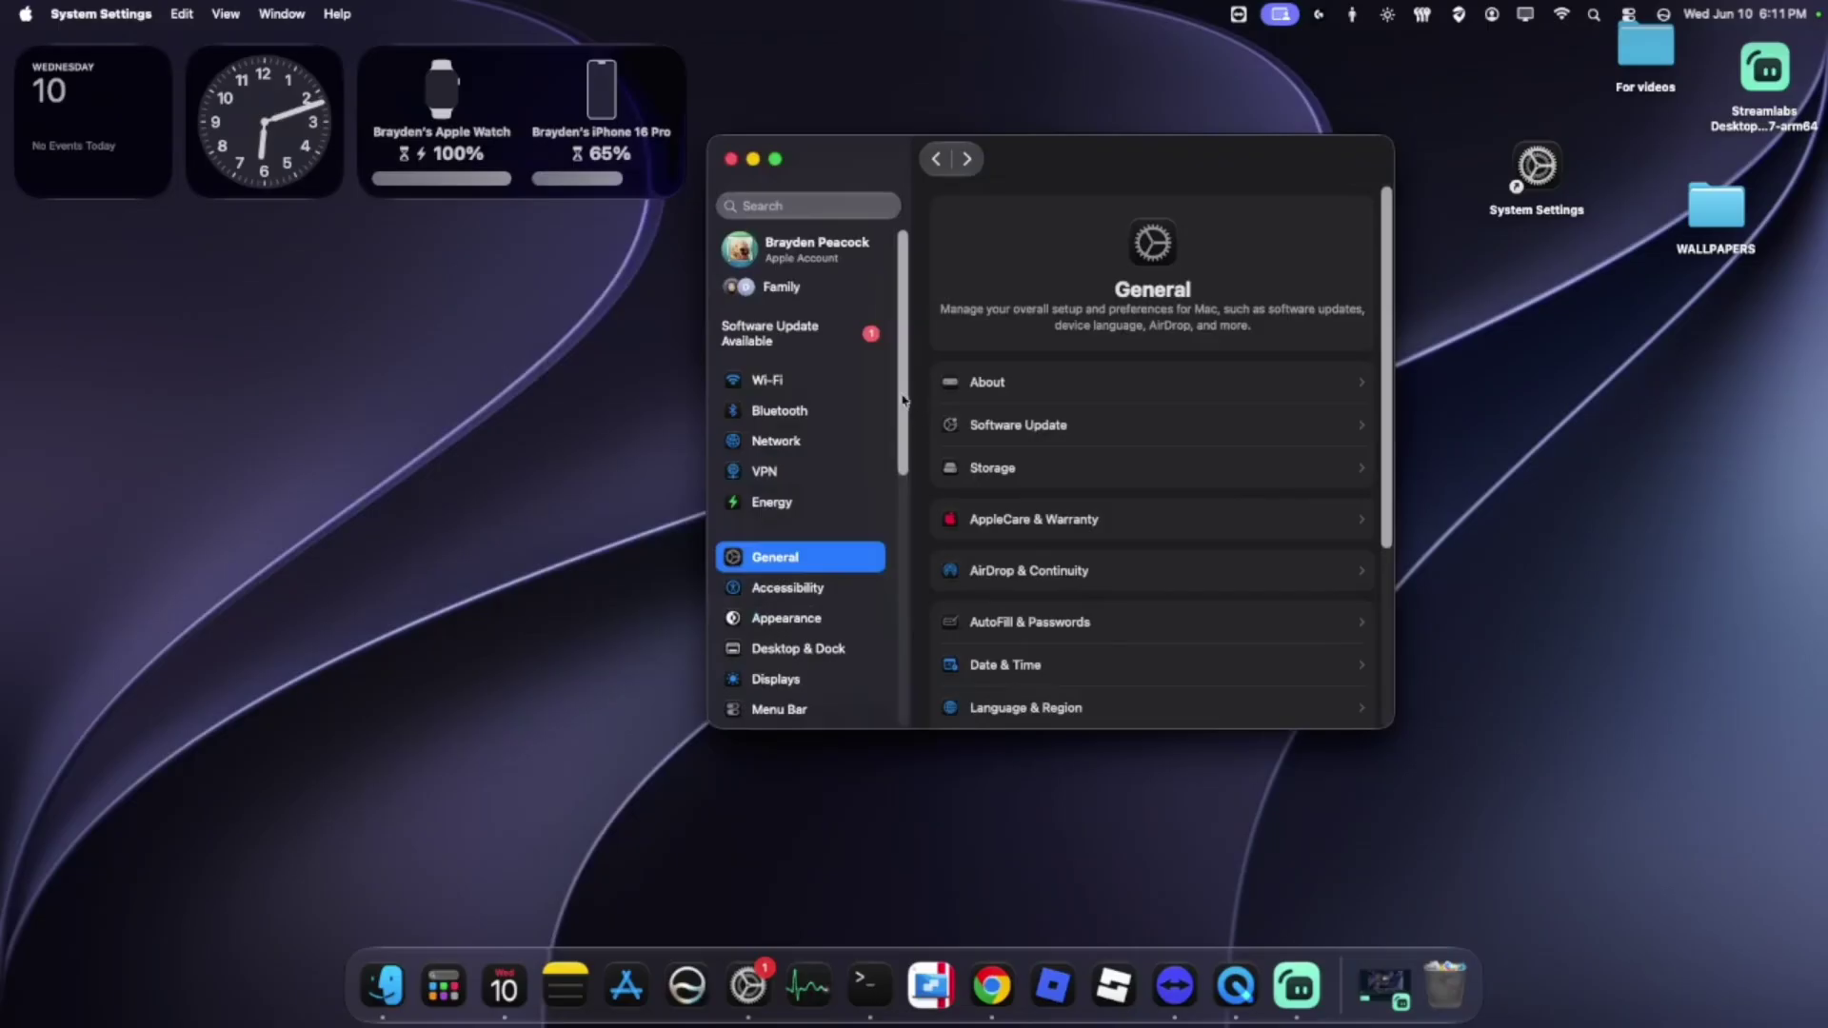
scroll(900, 400, down, 1)
scroll(900, 400, down, 10)
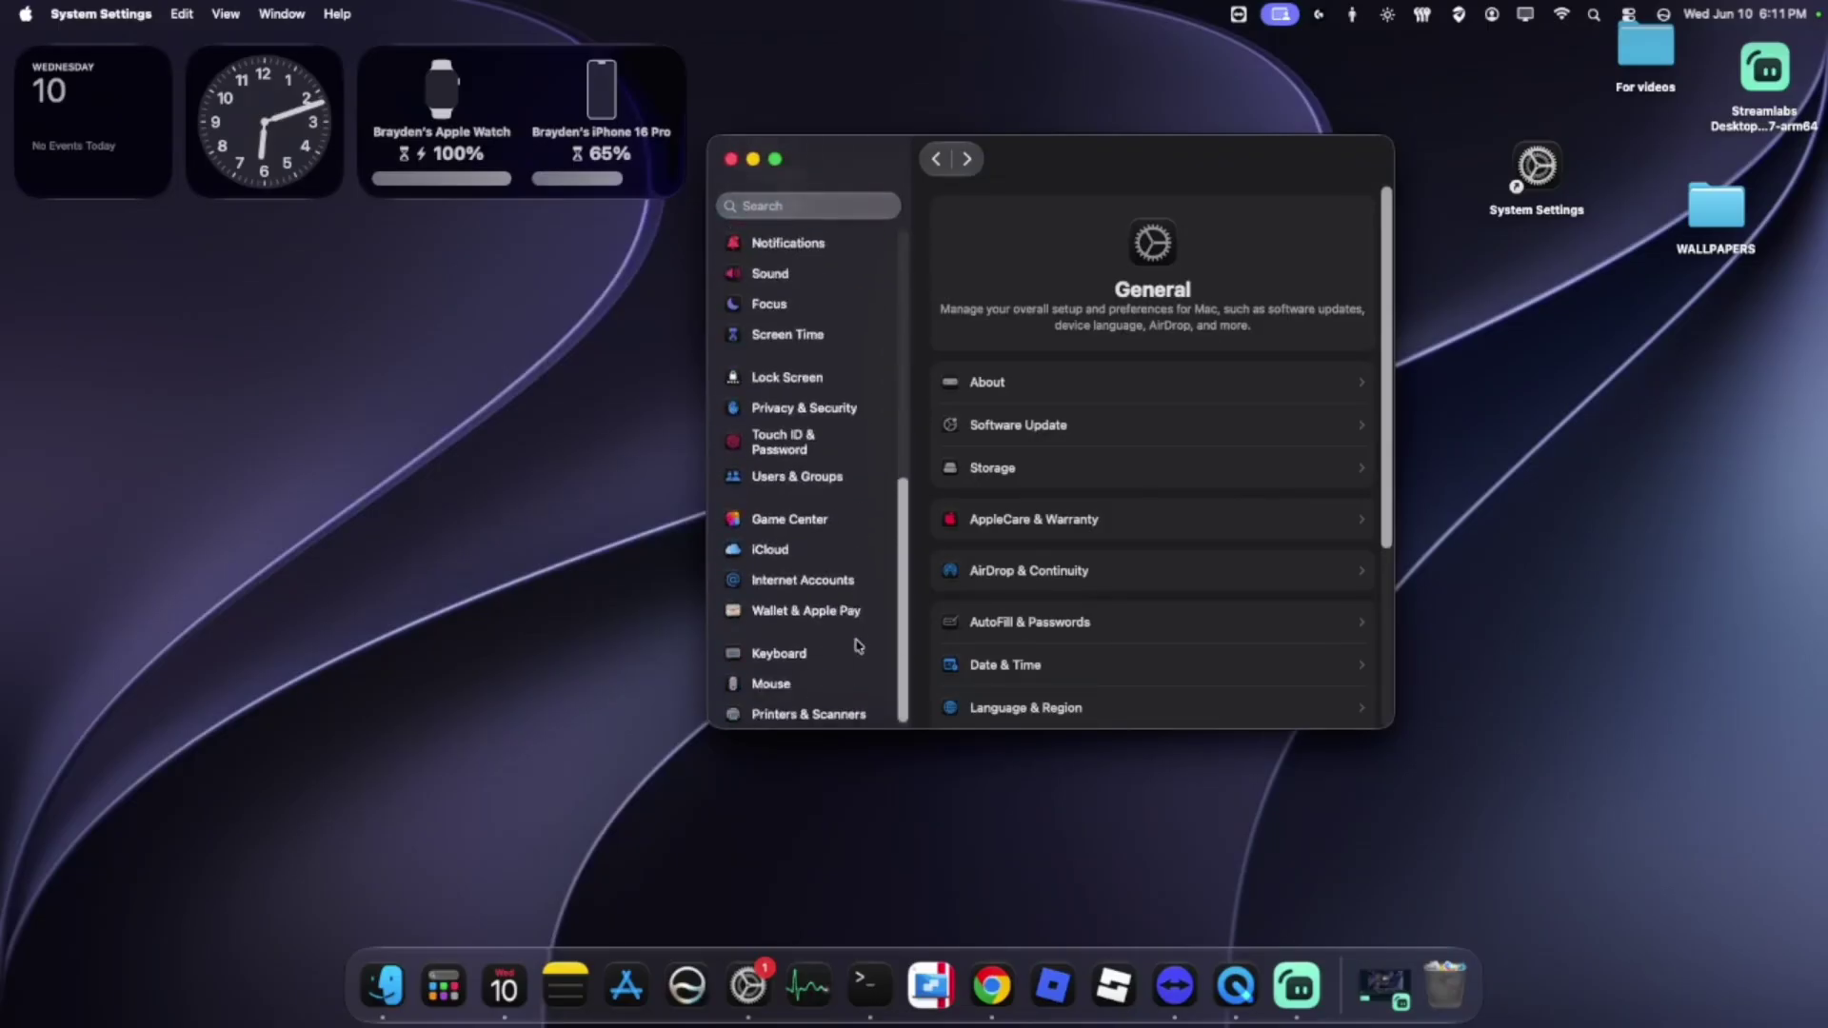
scroll(867, 683, up, 5)
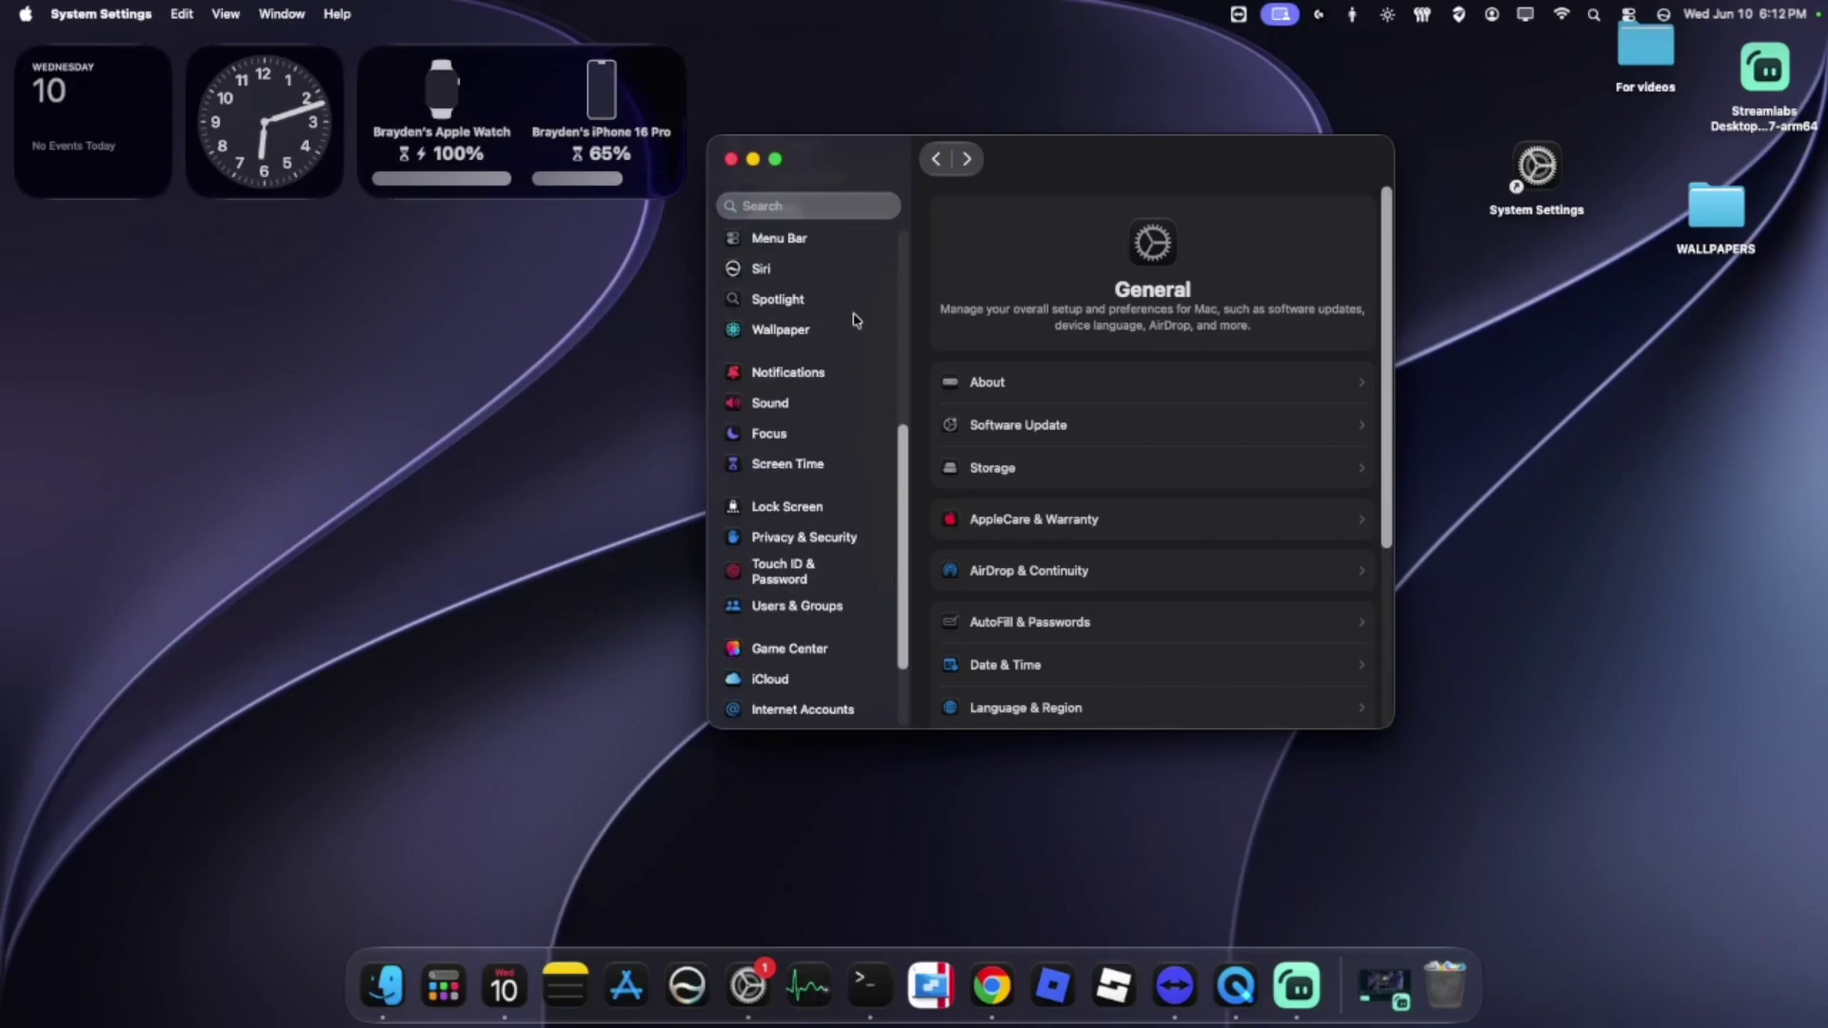
scroll(904, 346, down, 2)
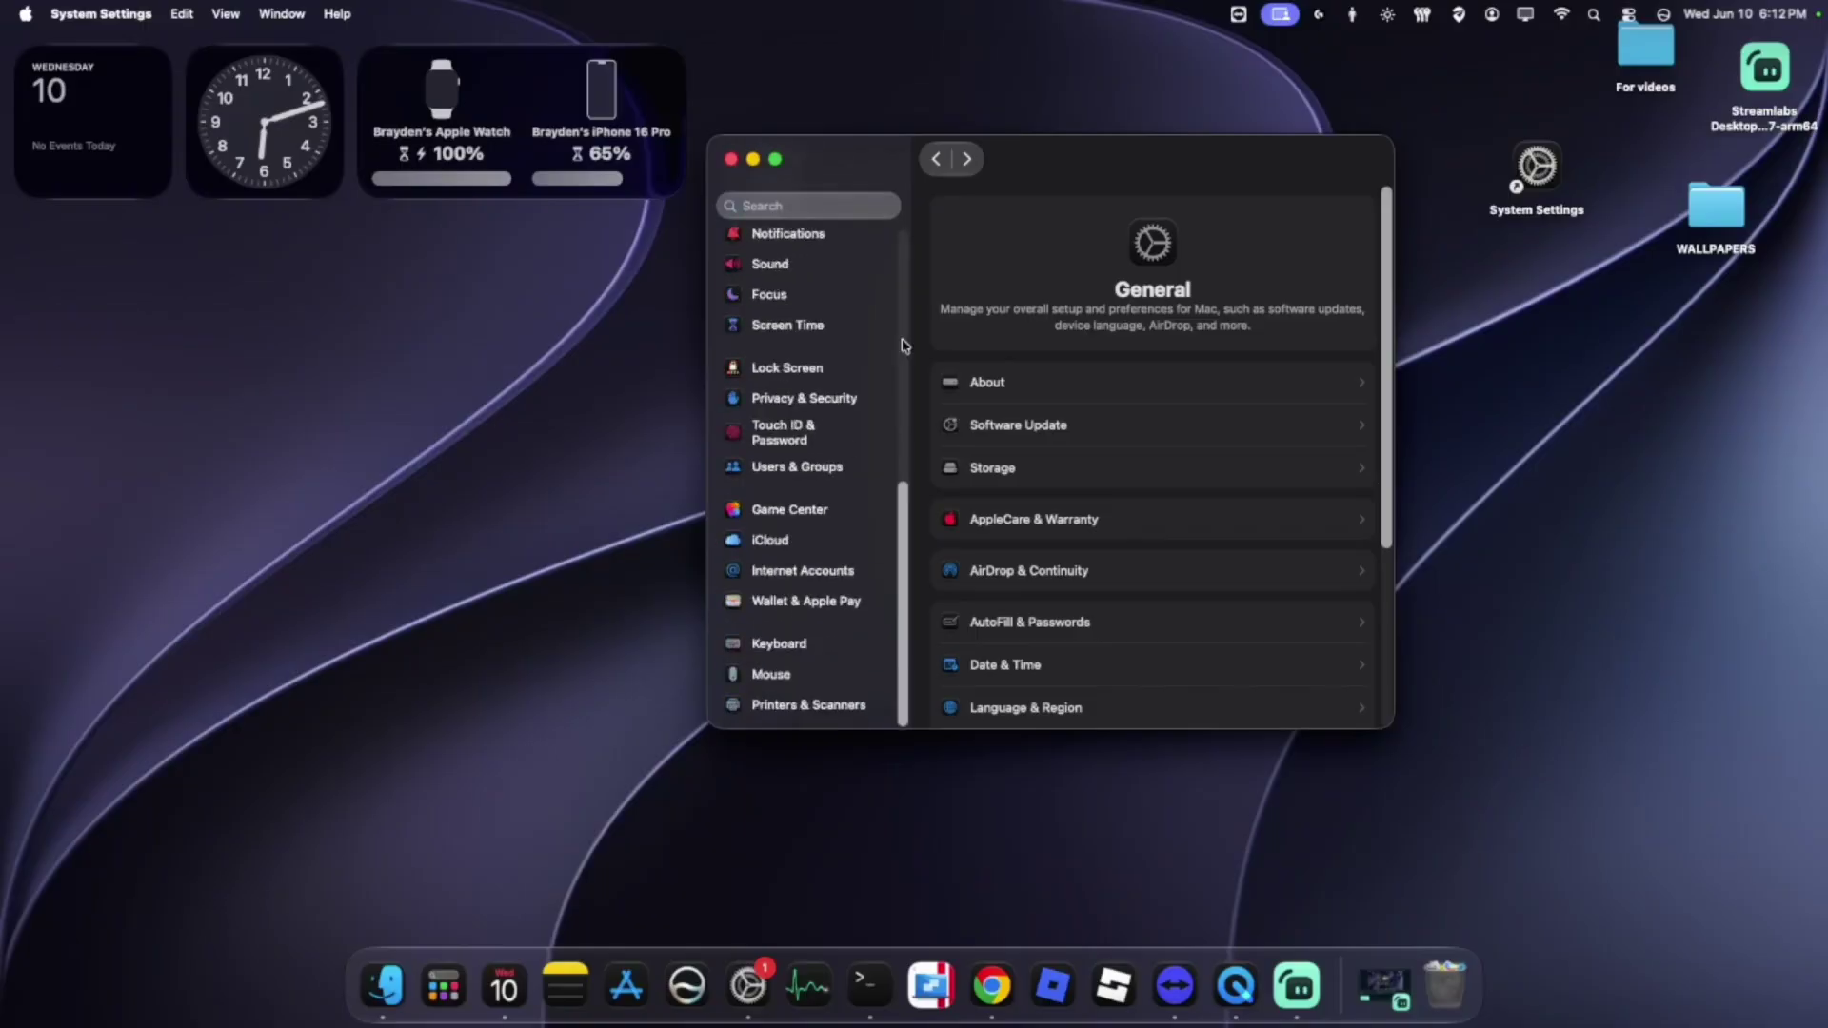
scroll(905, 346, up, 10)
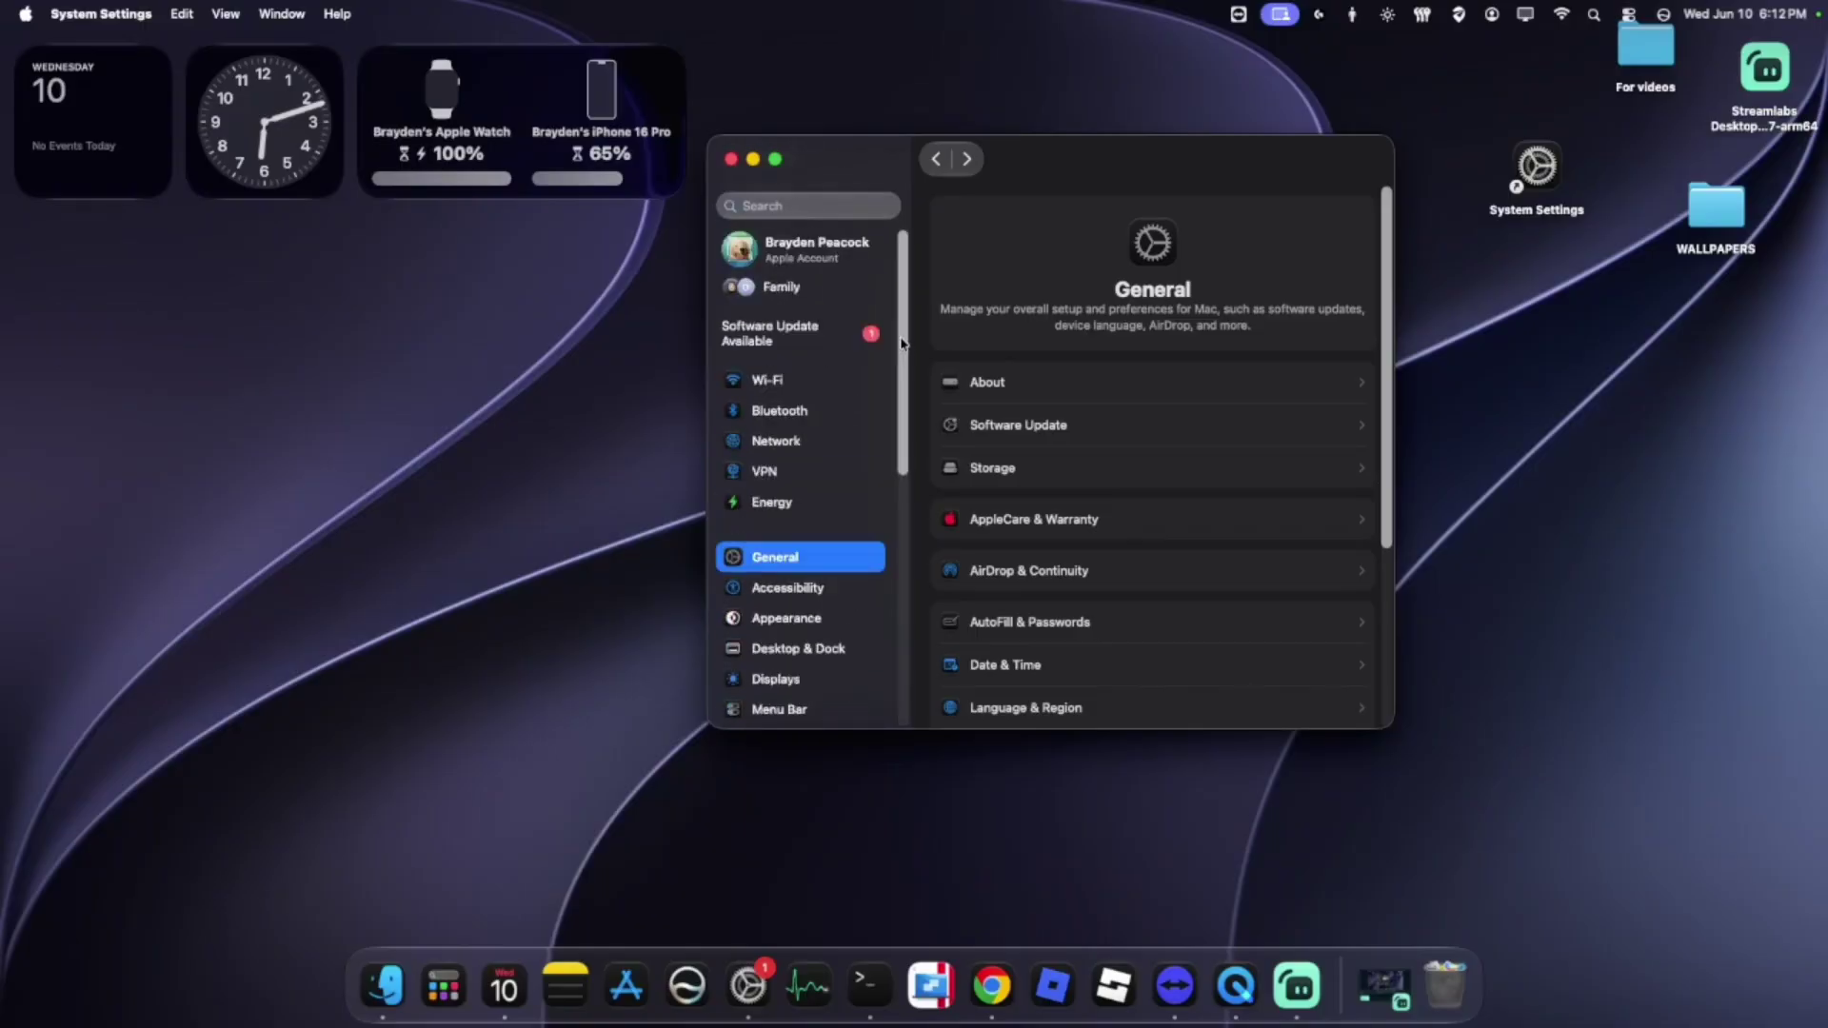
scroll(888, 322, down, 3)
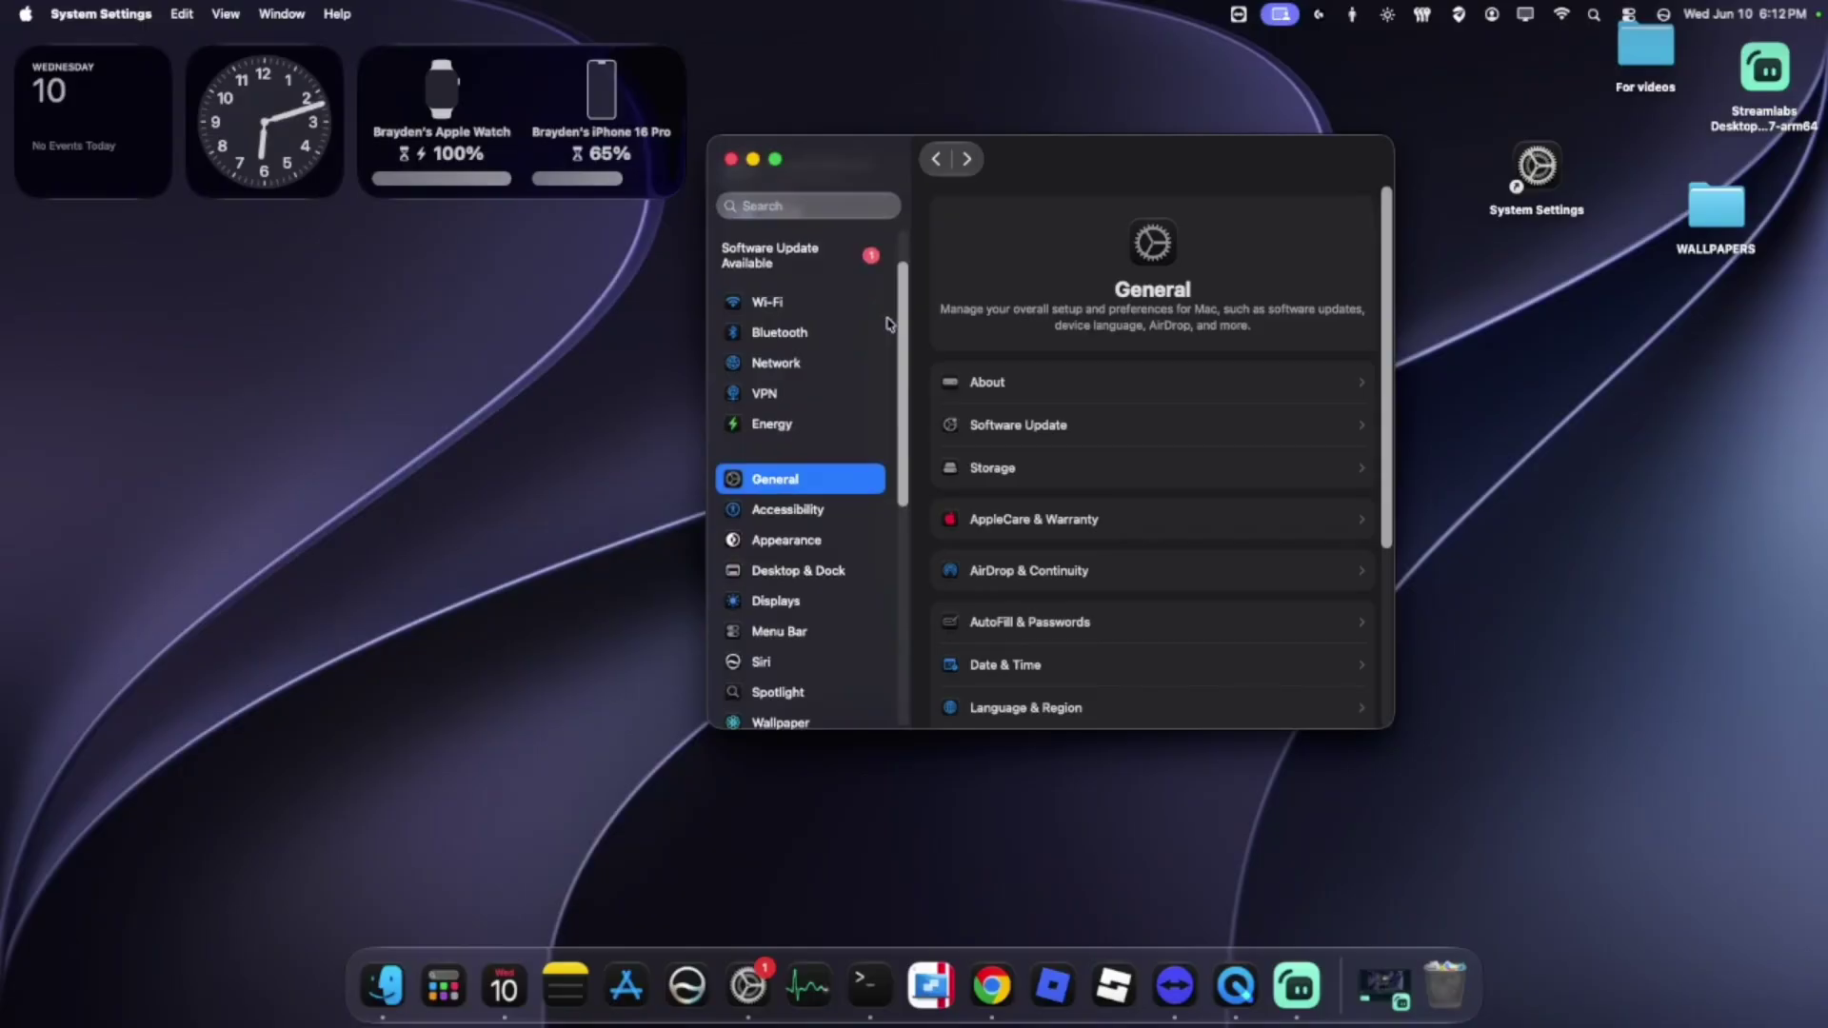
click(731, 160)
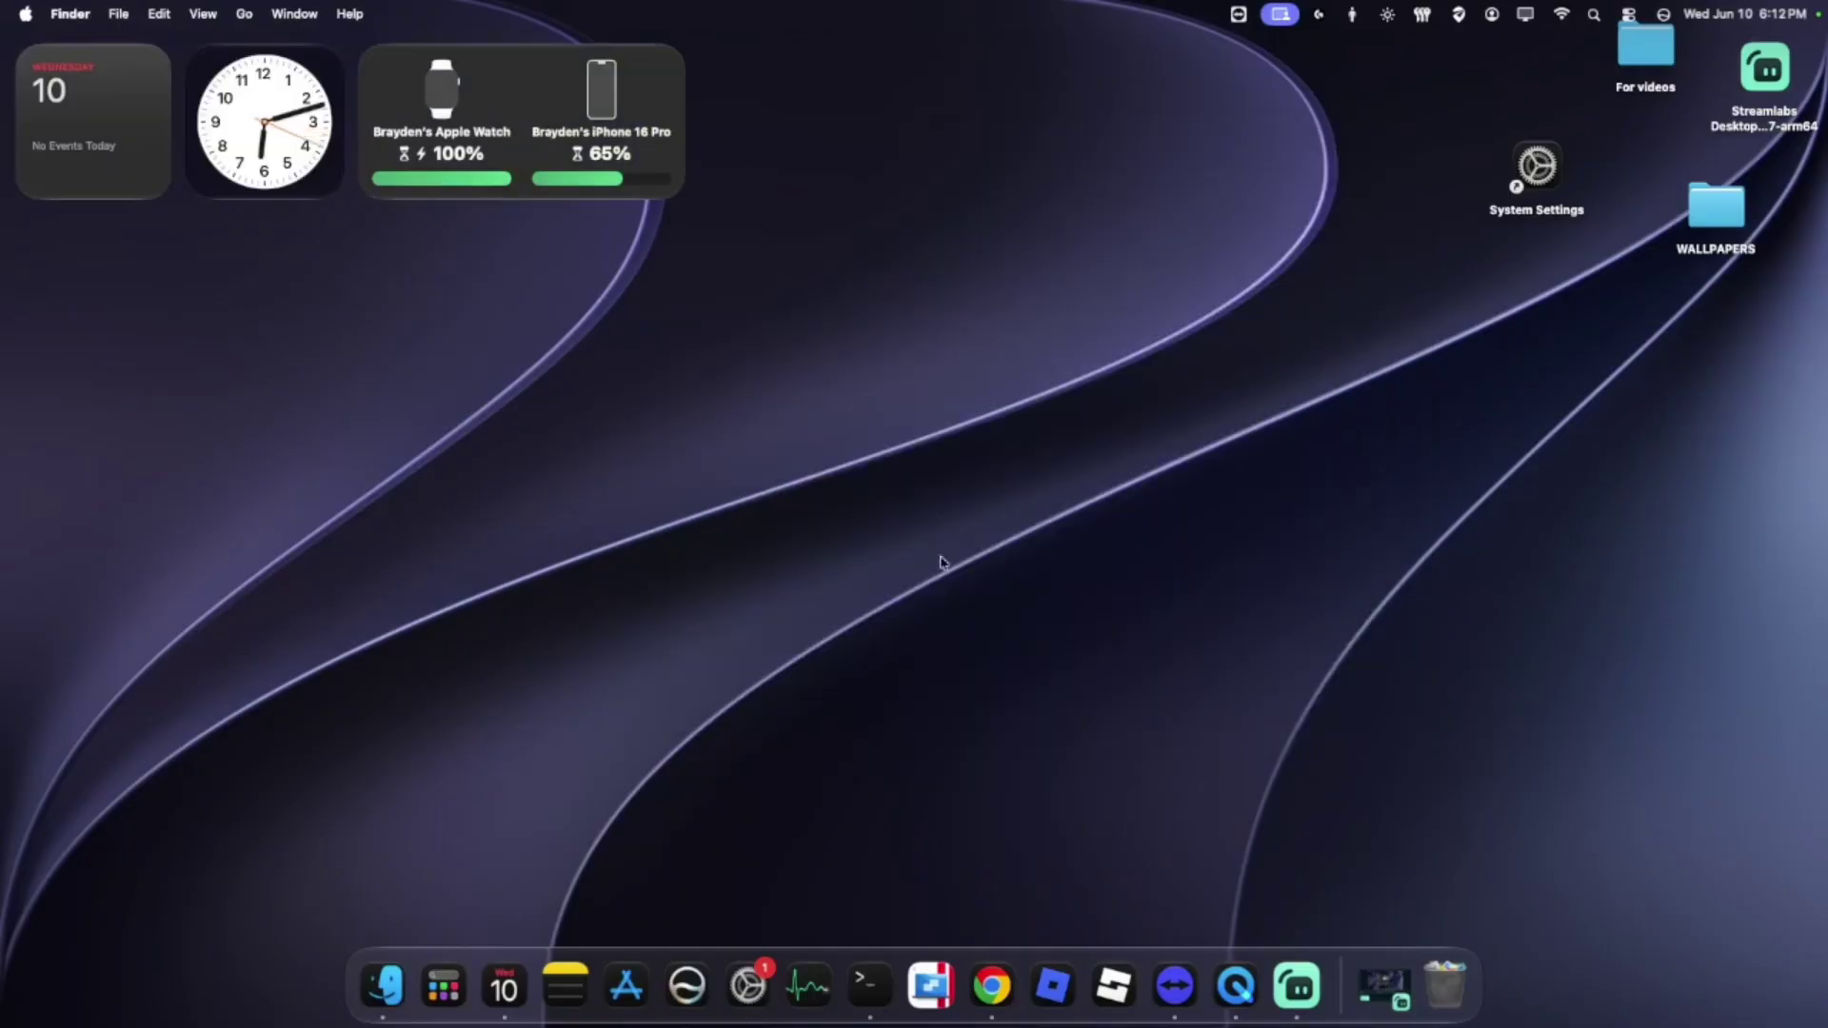
Step: Open the Siri app, view the "macOS iOS Release" conversation, and close the window
click(676, 967)
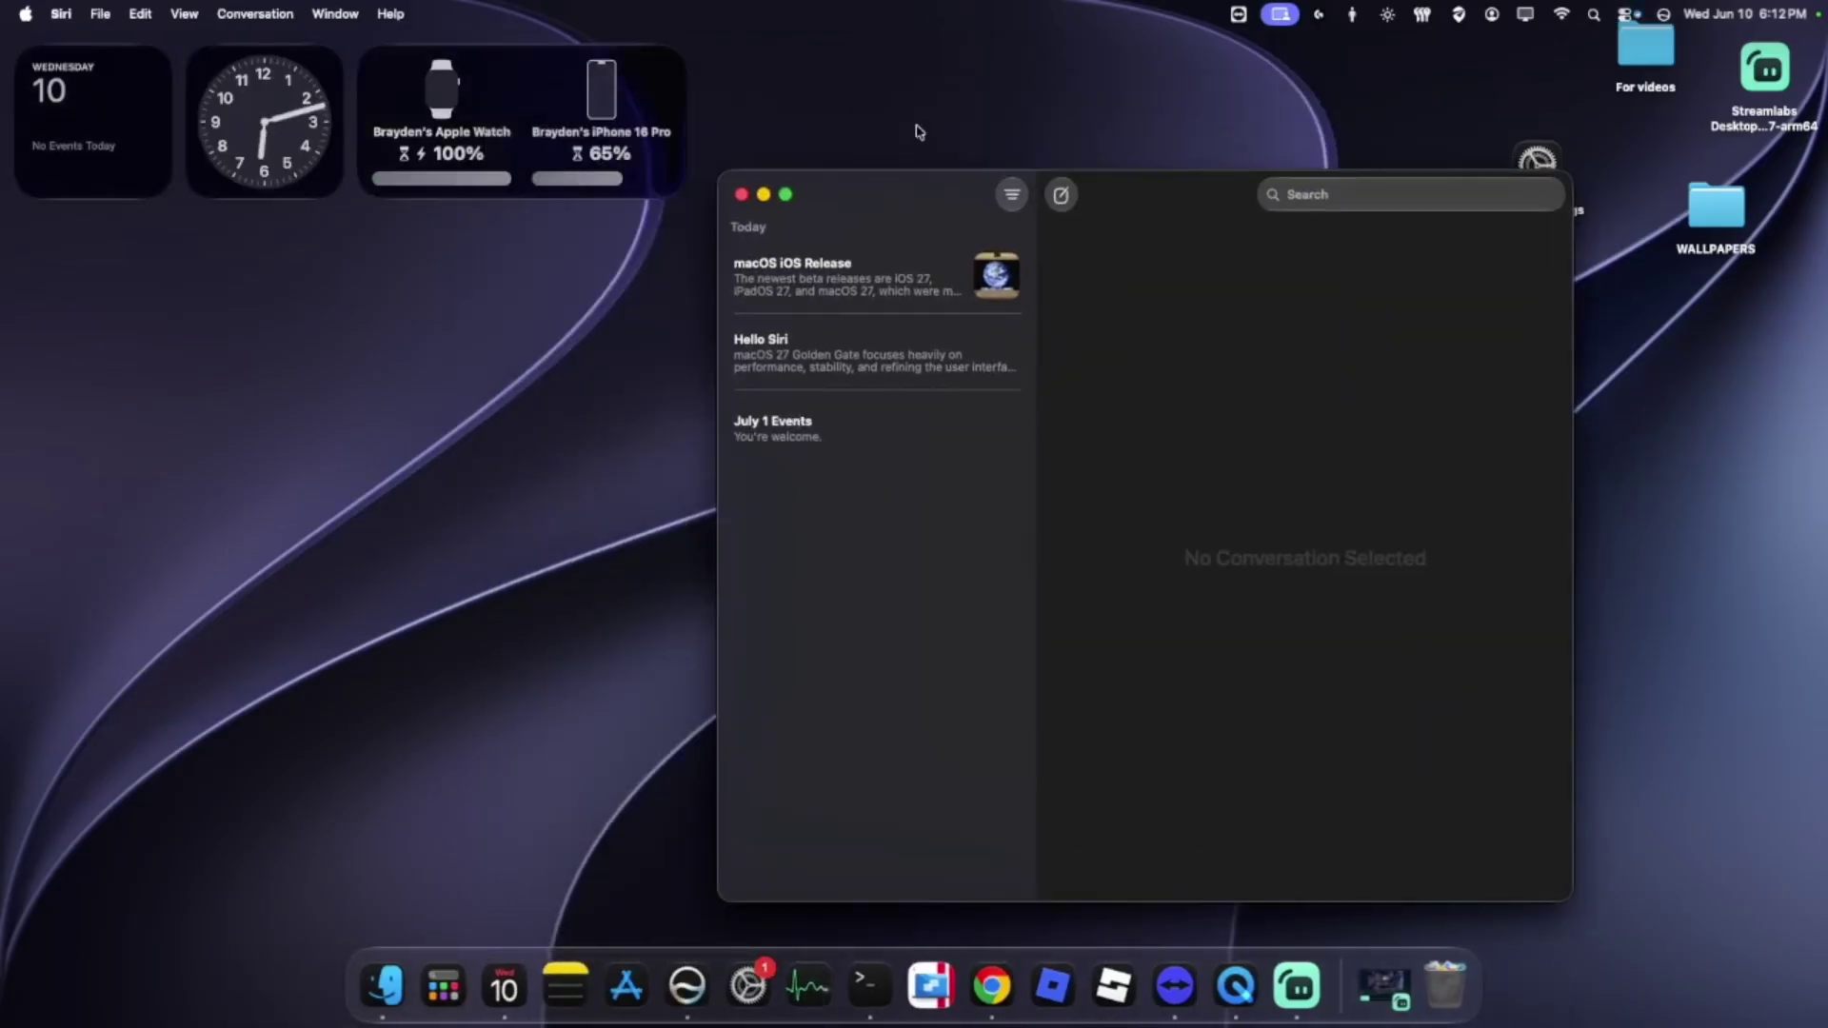
click(735, 227)
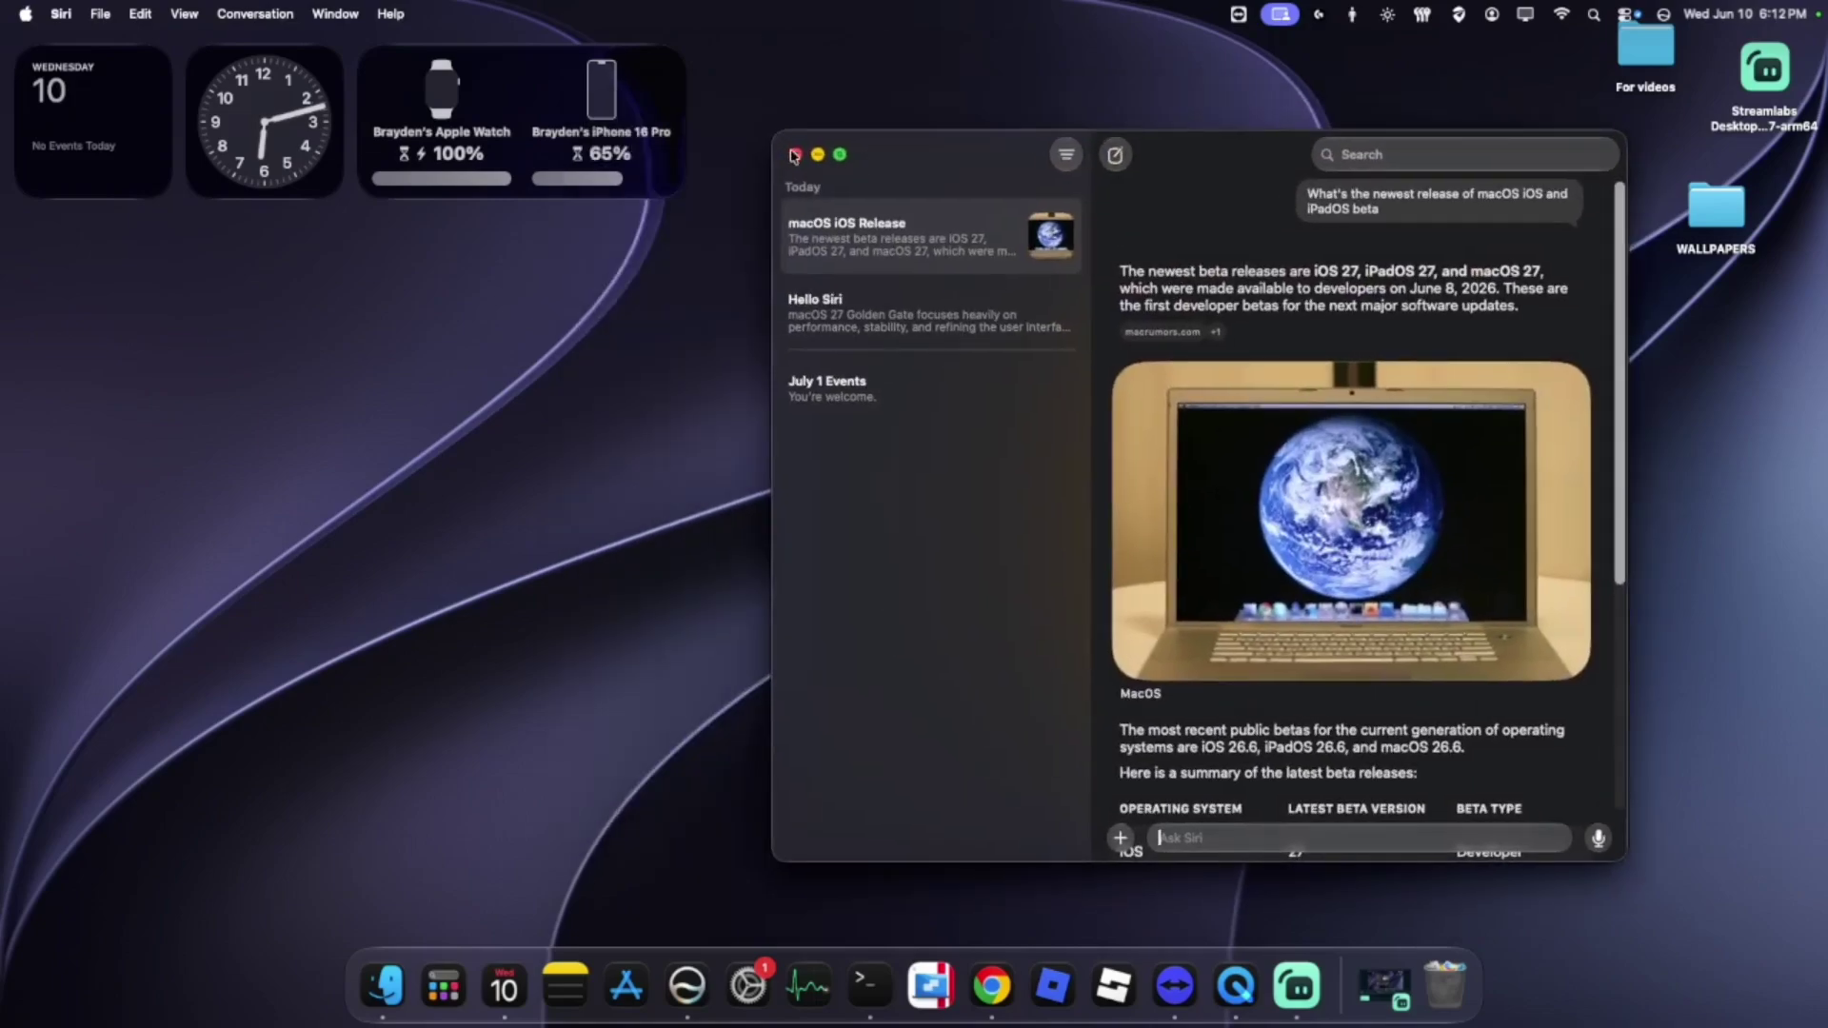
click(795, 155)
drag(554, 514, 1159, 781)
drag(1413, 820, 764, 119)
drag(694, 49, 1235, 861)
drag(1473, 877, 331, 60)
drag(620, 358, 1500, 739)
drag(1498, 740, 629, 257)
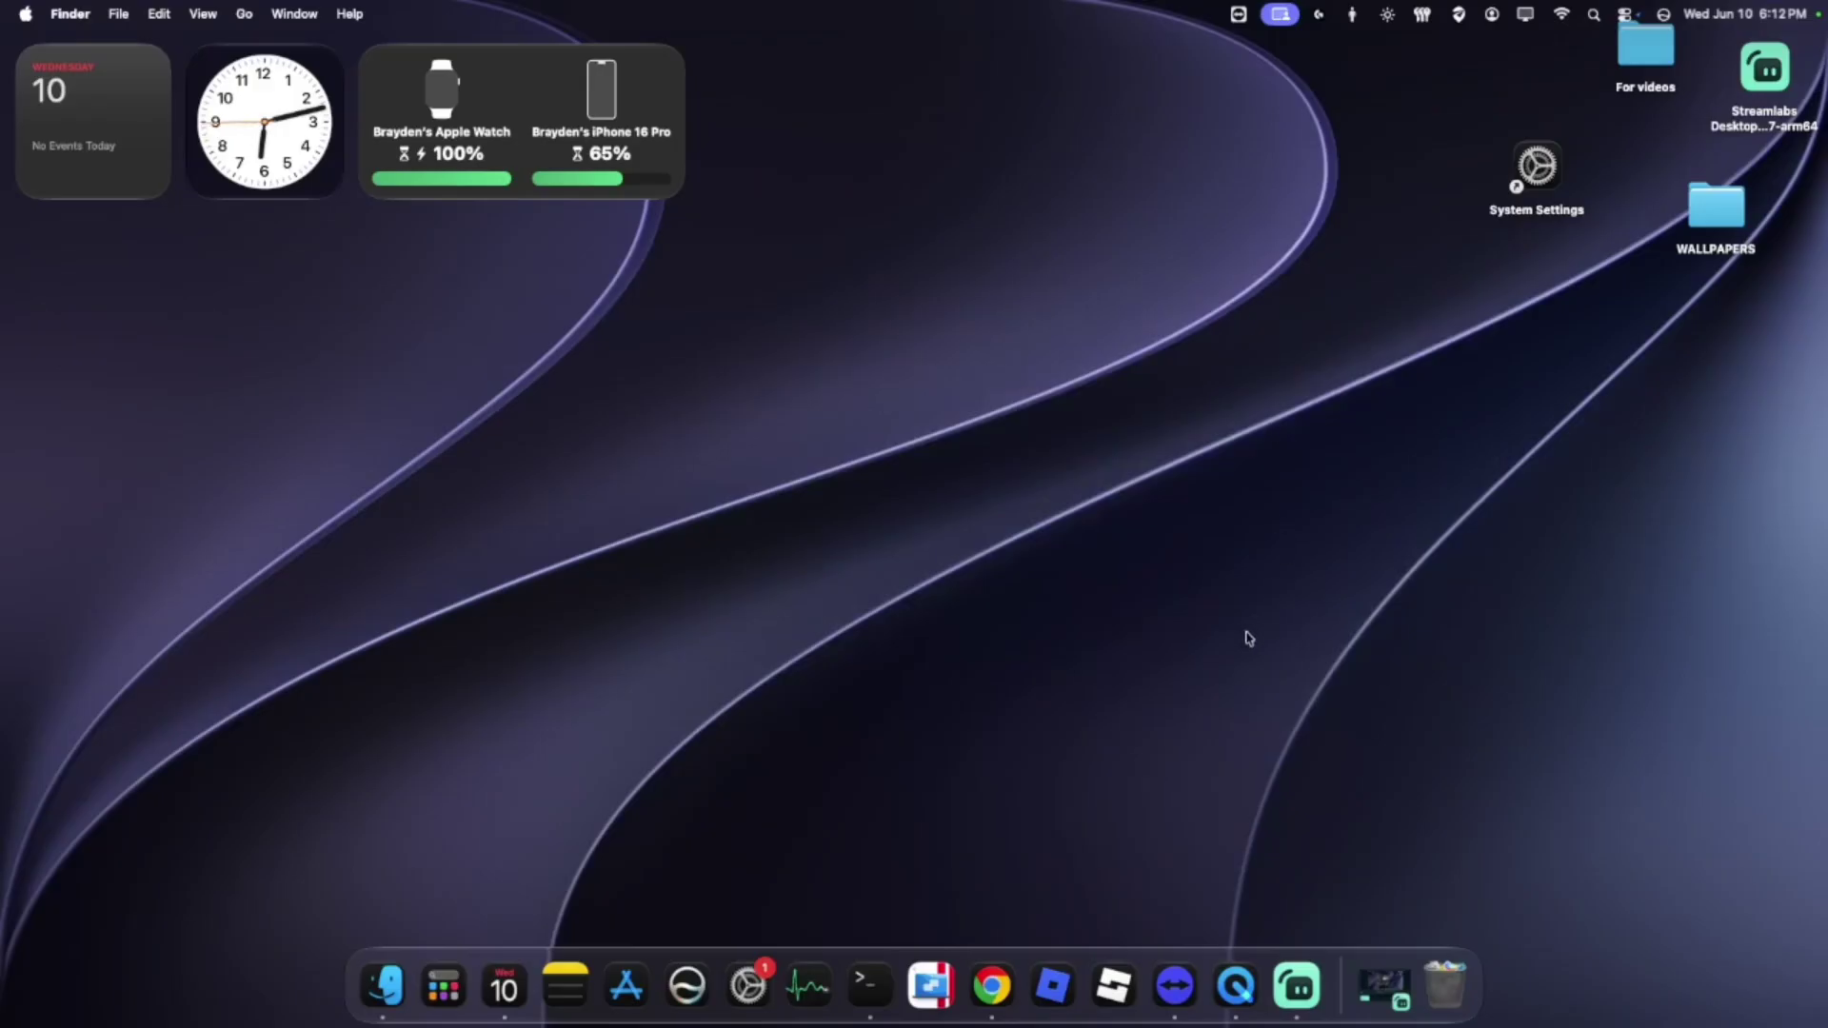
Step: Ask Siri "When was WWDC this year" and move its answer window away from the centre of the desktop
click(1664, 15)
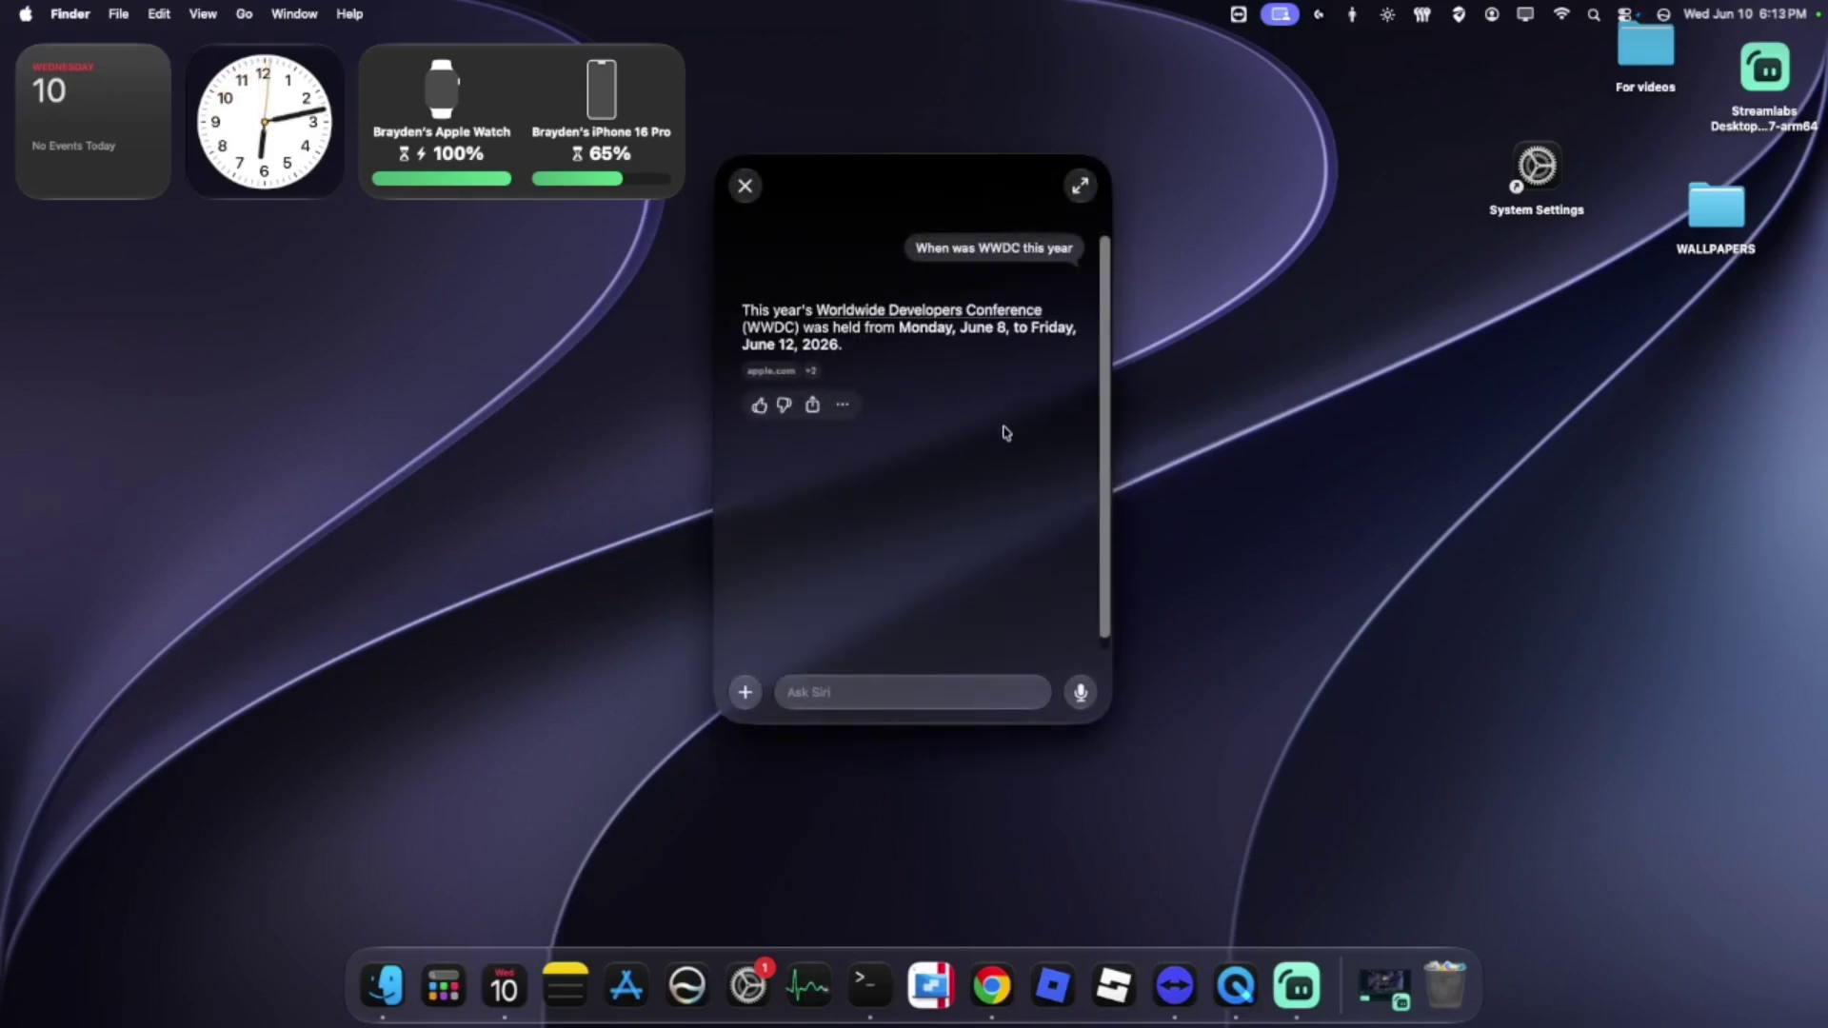
mouse_move(995, 429)
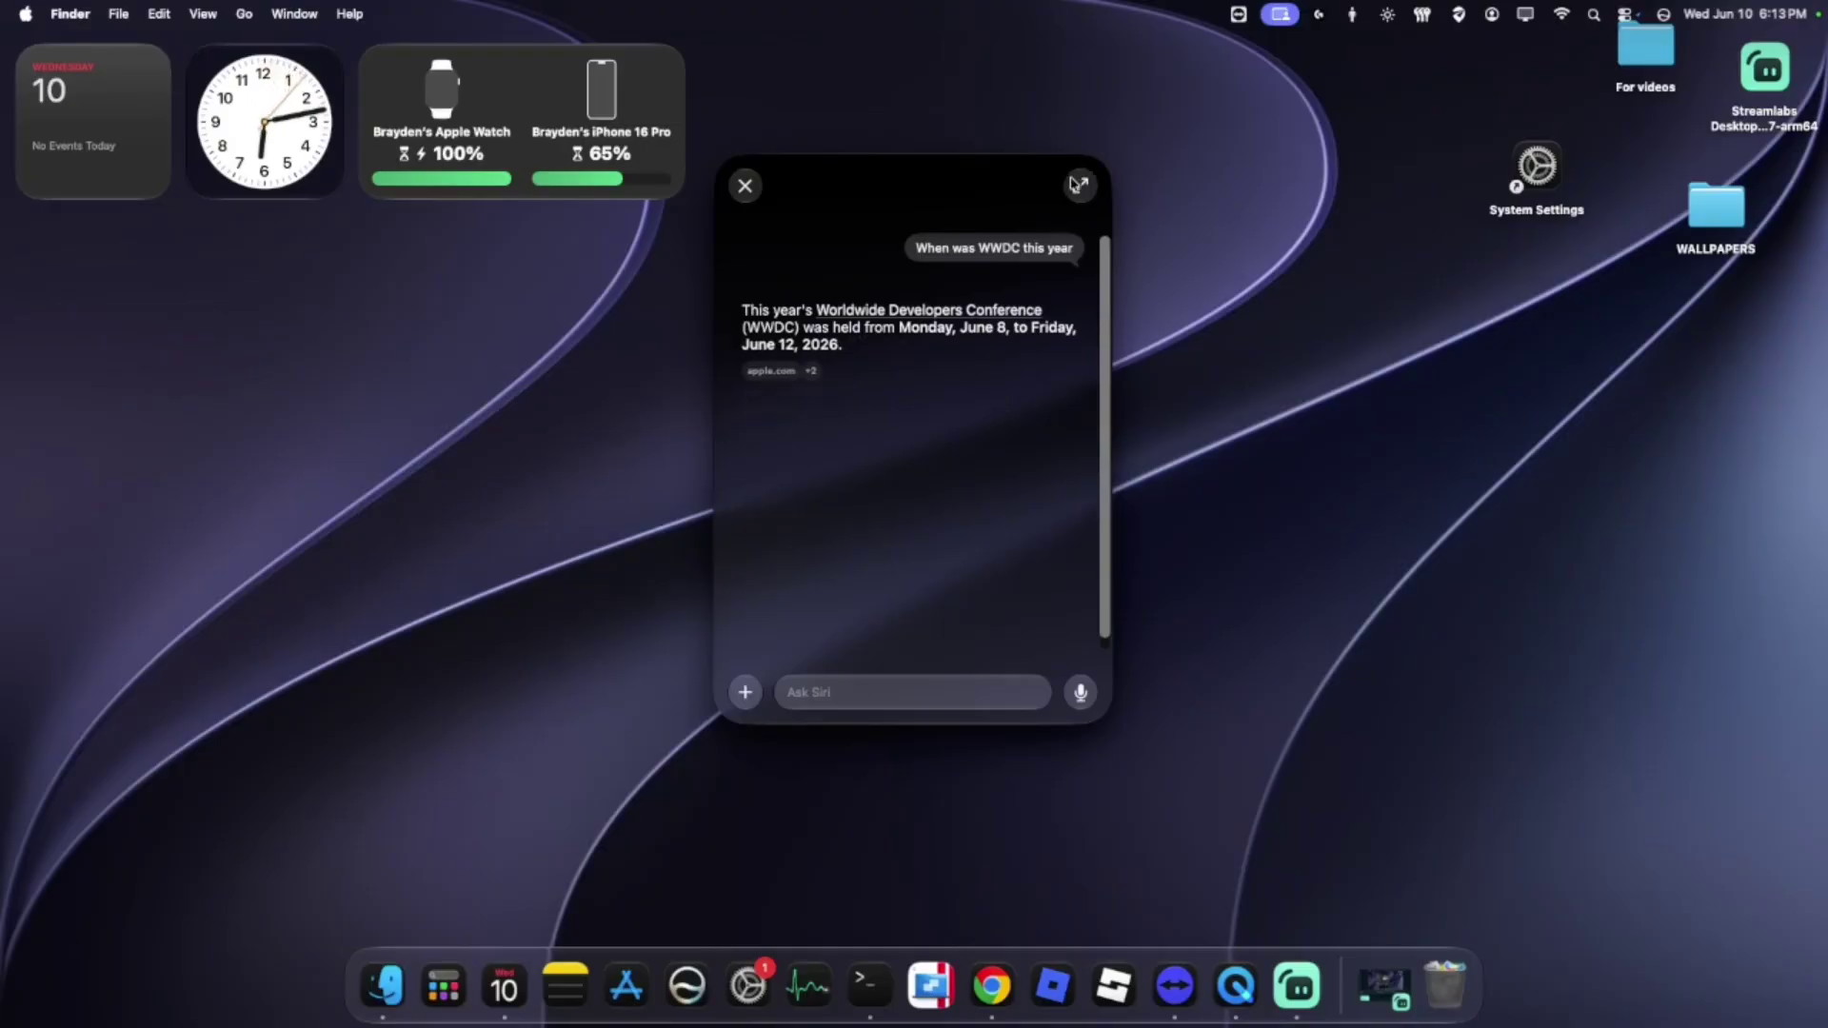
drag(919, 175, 1201, 202)
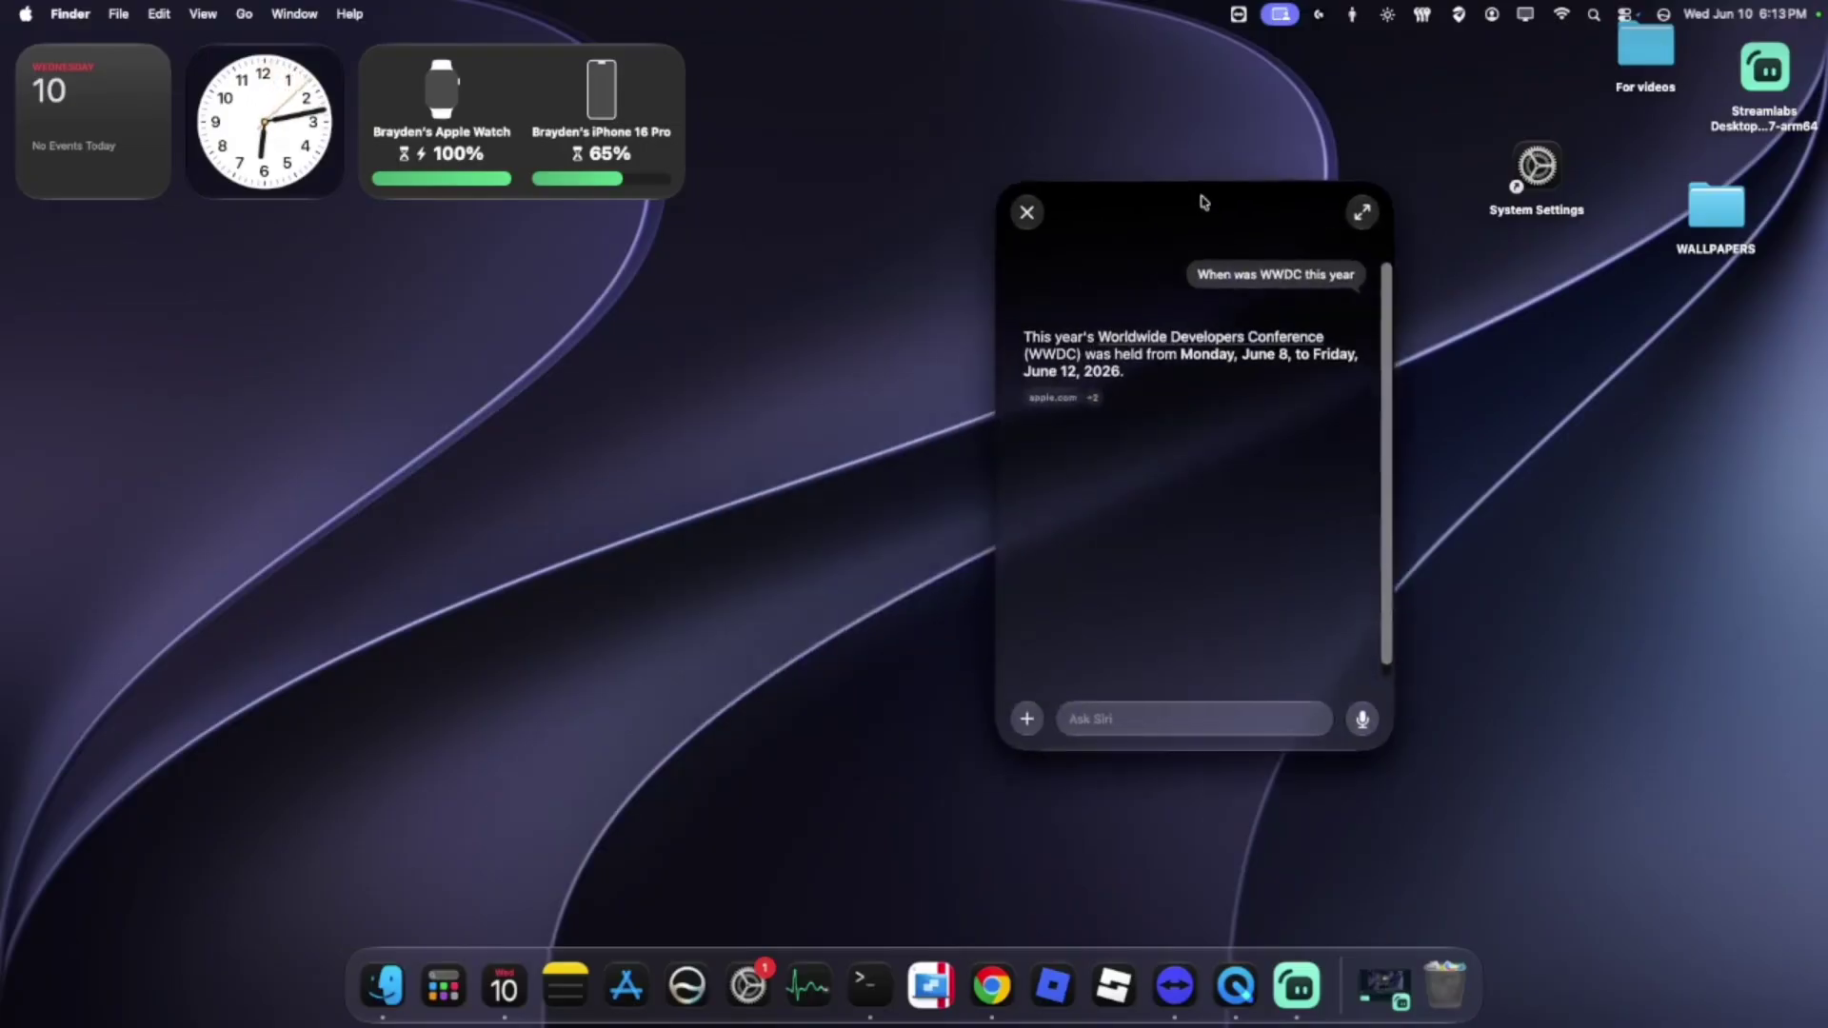
Step: Start a new Siri request asking "what events do I have in my calendar for July 1" and reposition its answer window
click(1027, 212)
drag(747, 355, 1292, 749)
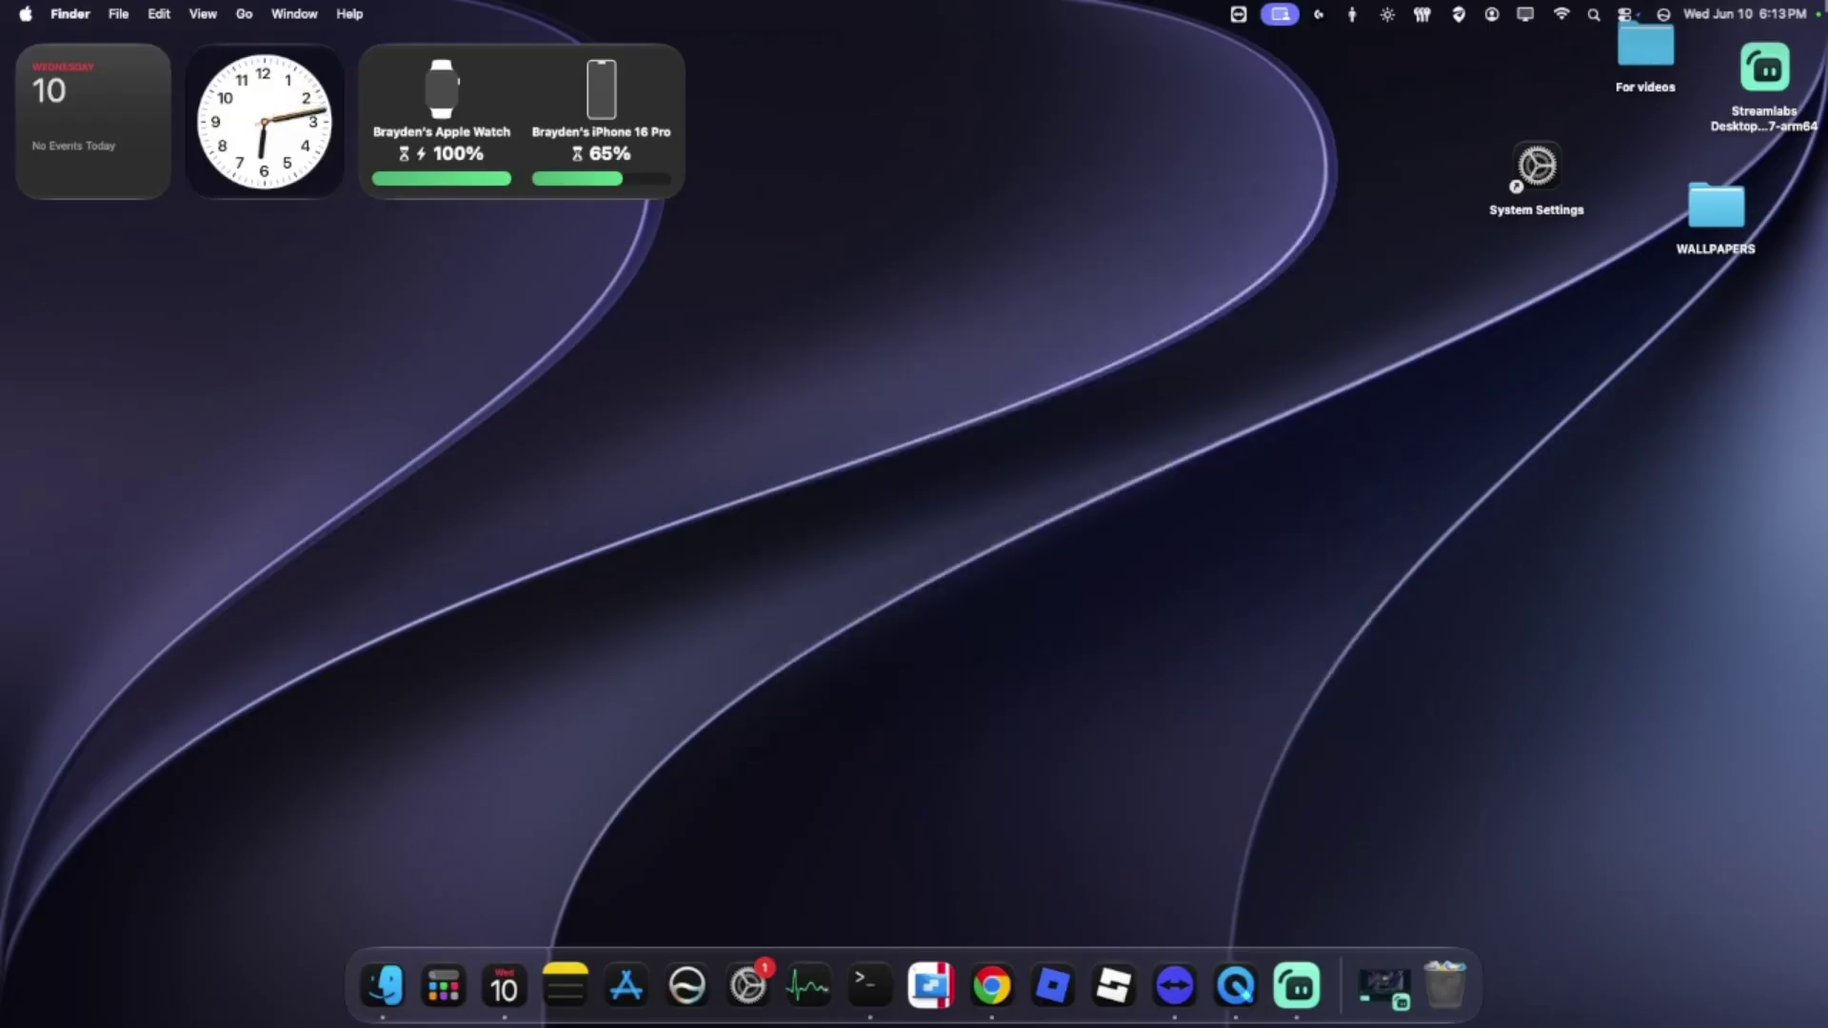
click(1662, 17)
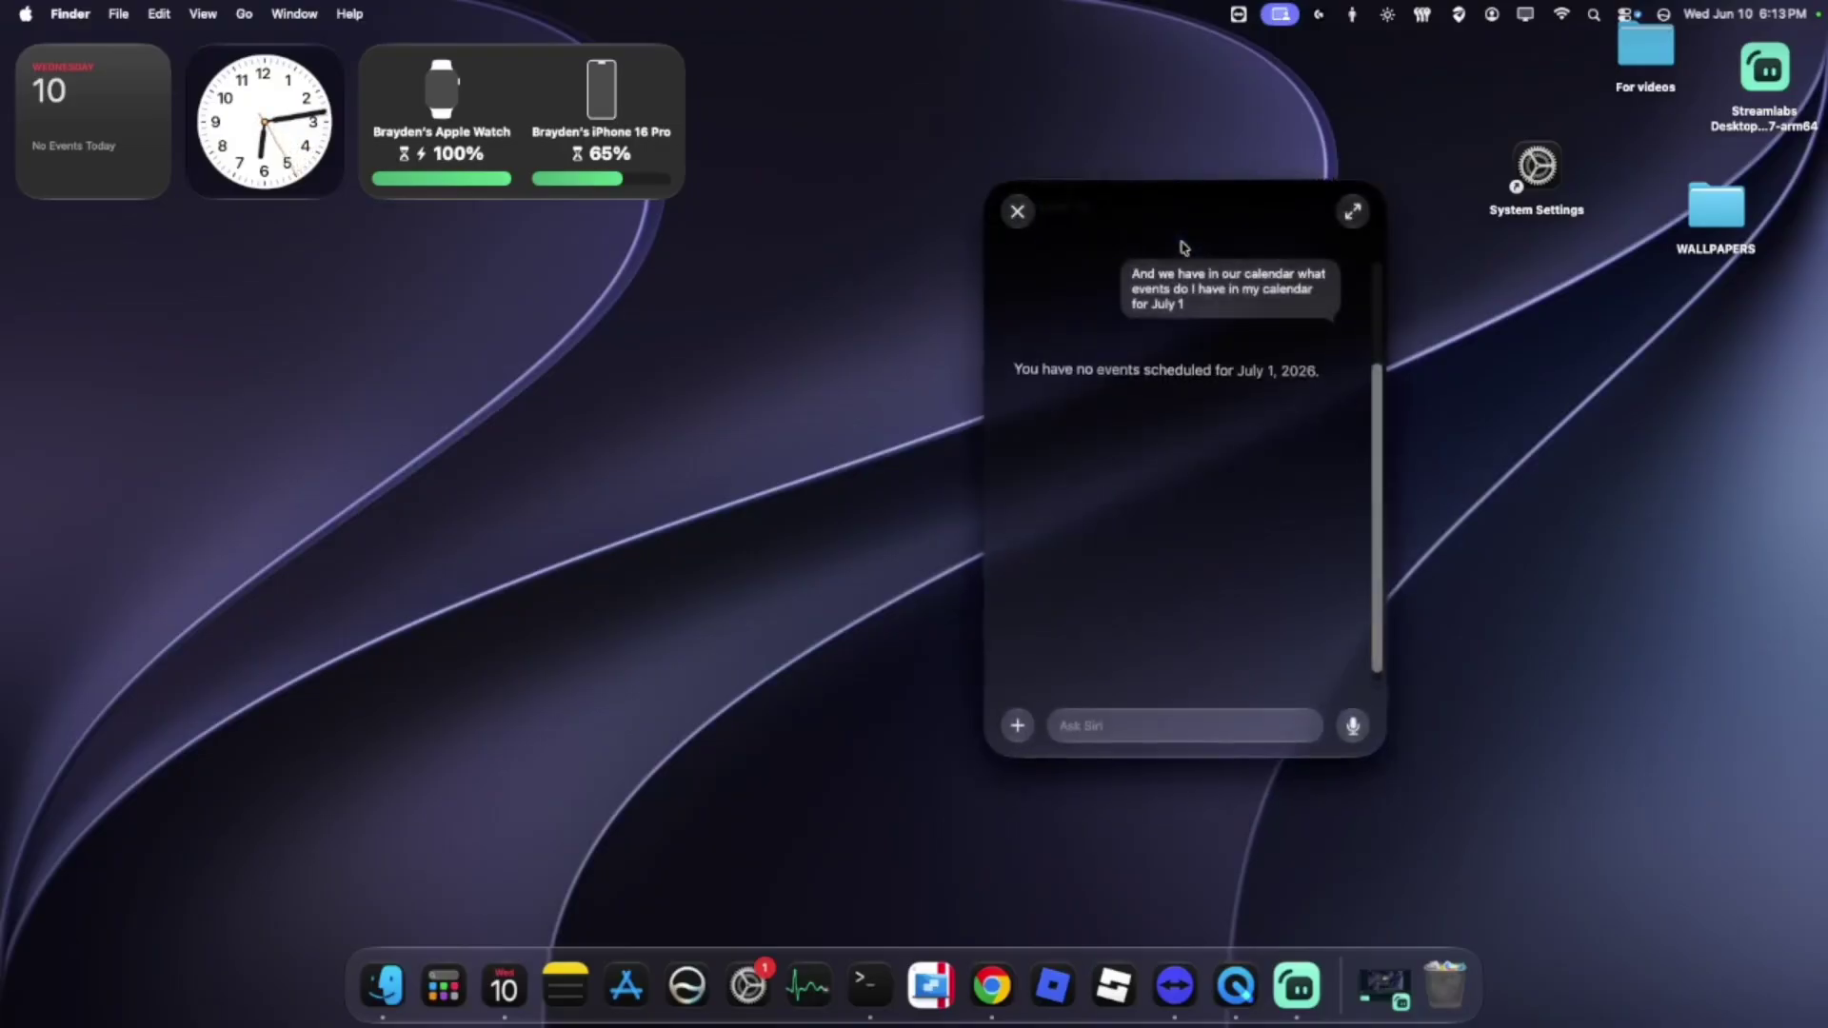
drag(1274, 198, 1040, 240)
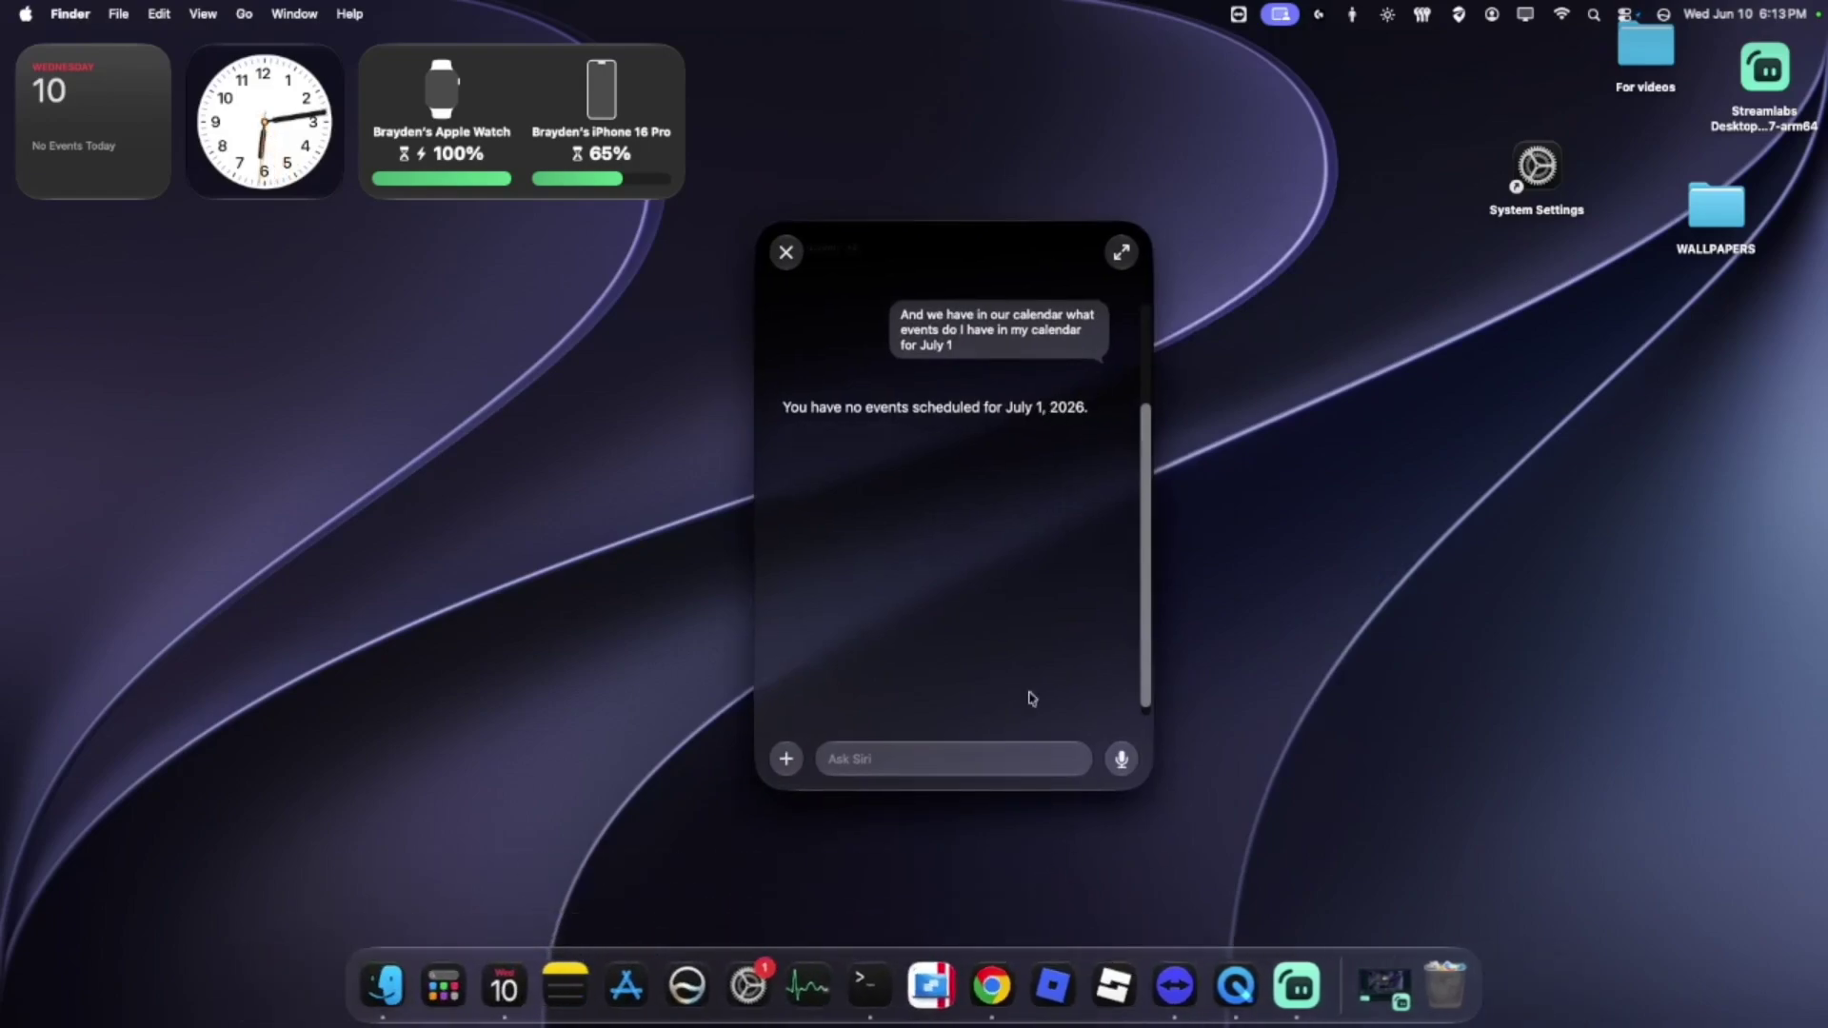
drag(928, 265, 1156, 279)
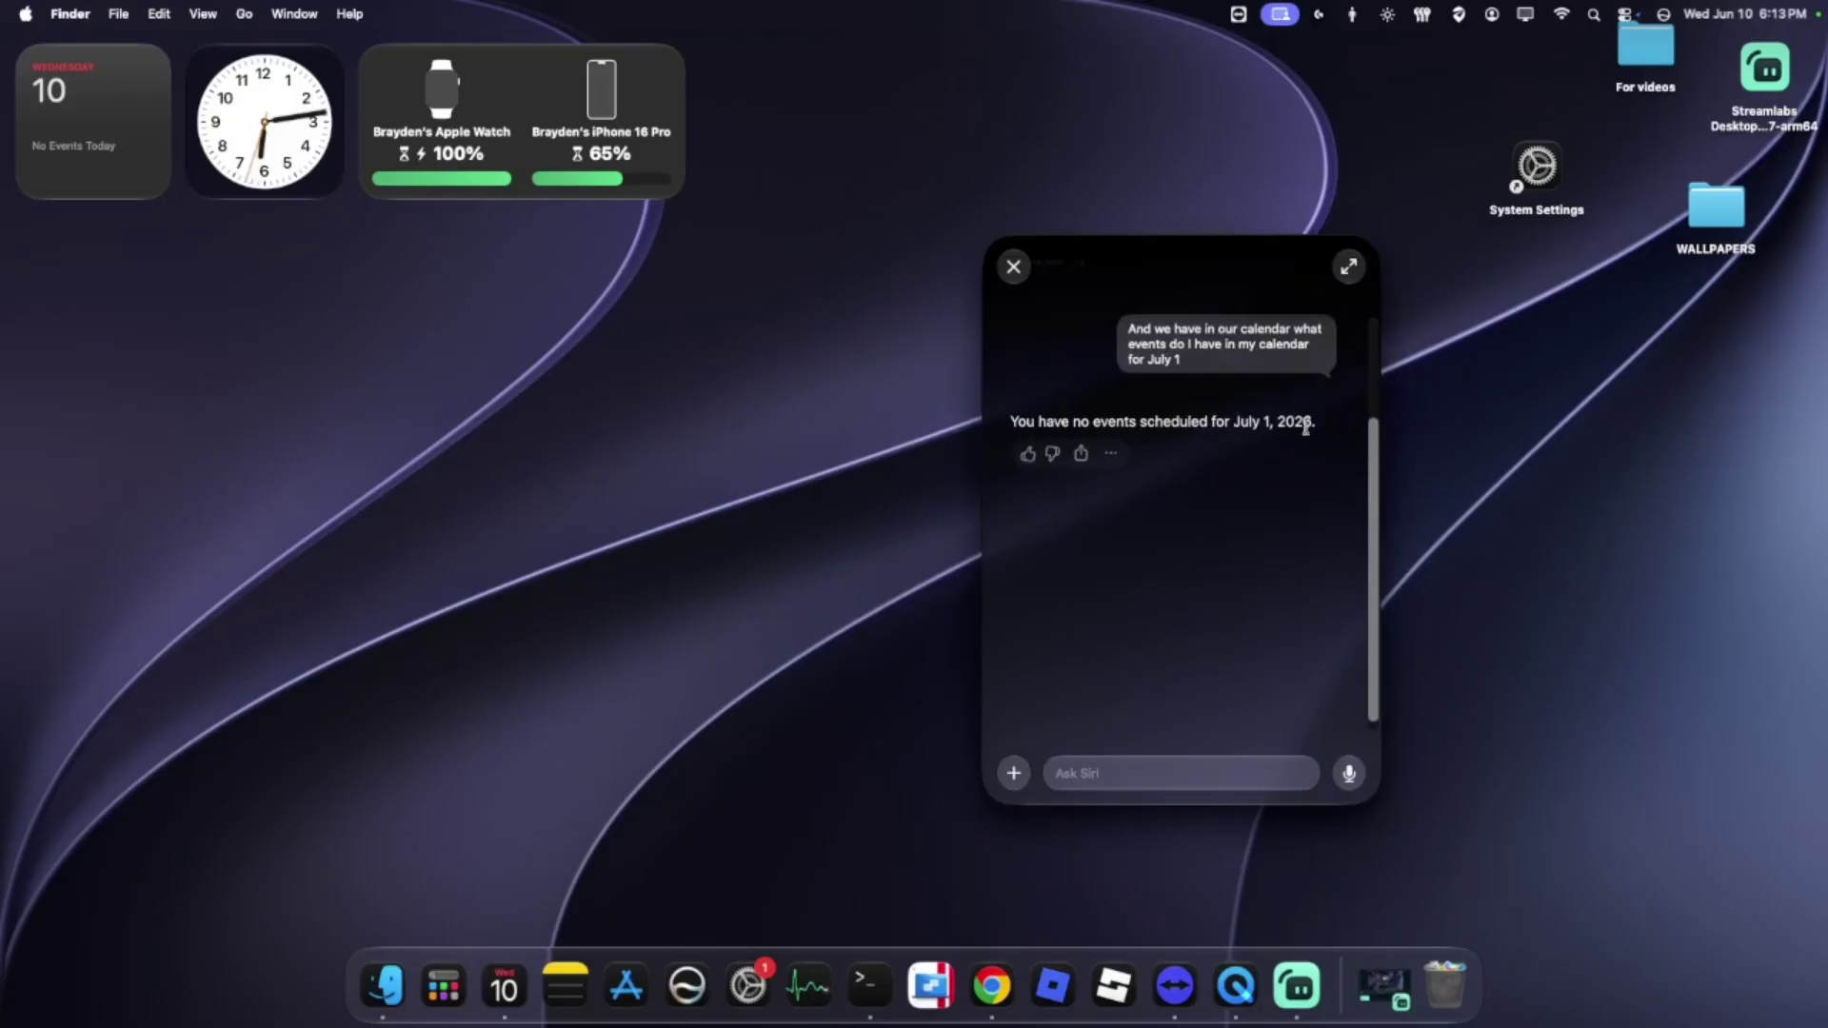
triple_click(1293, 422)
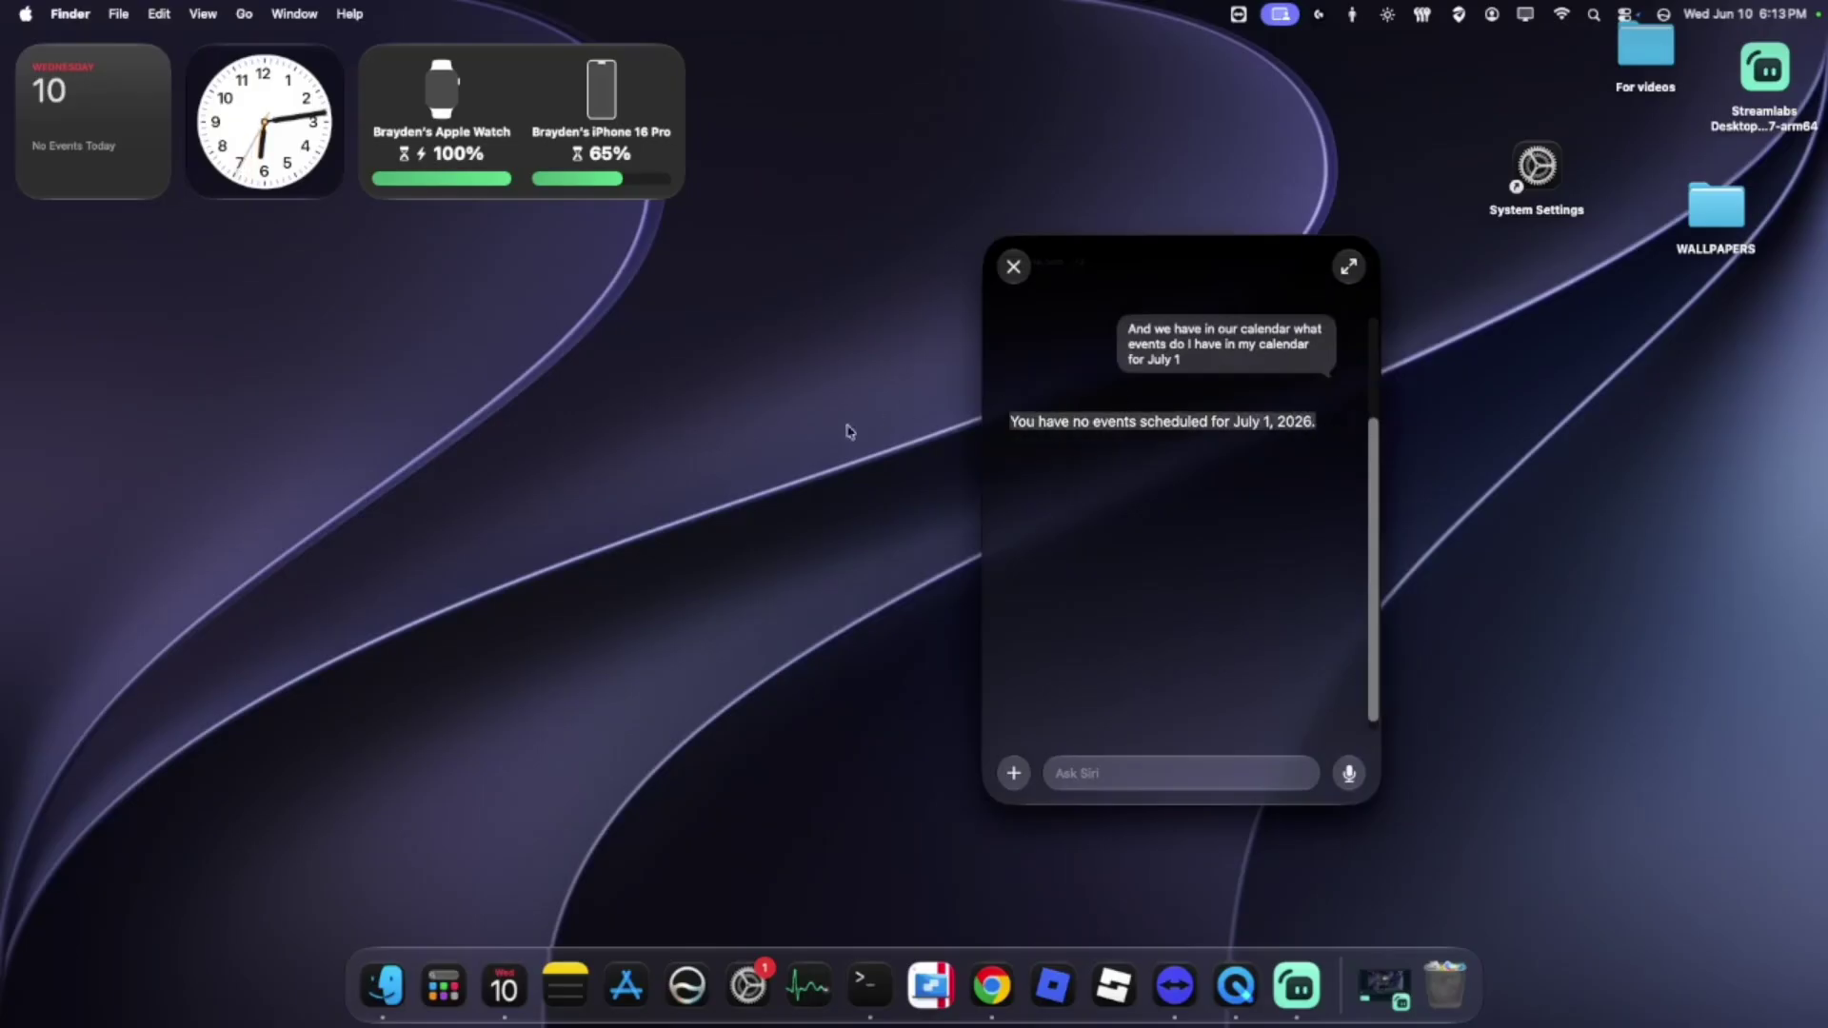
click(1188, 697)
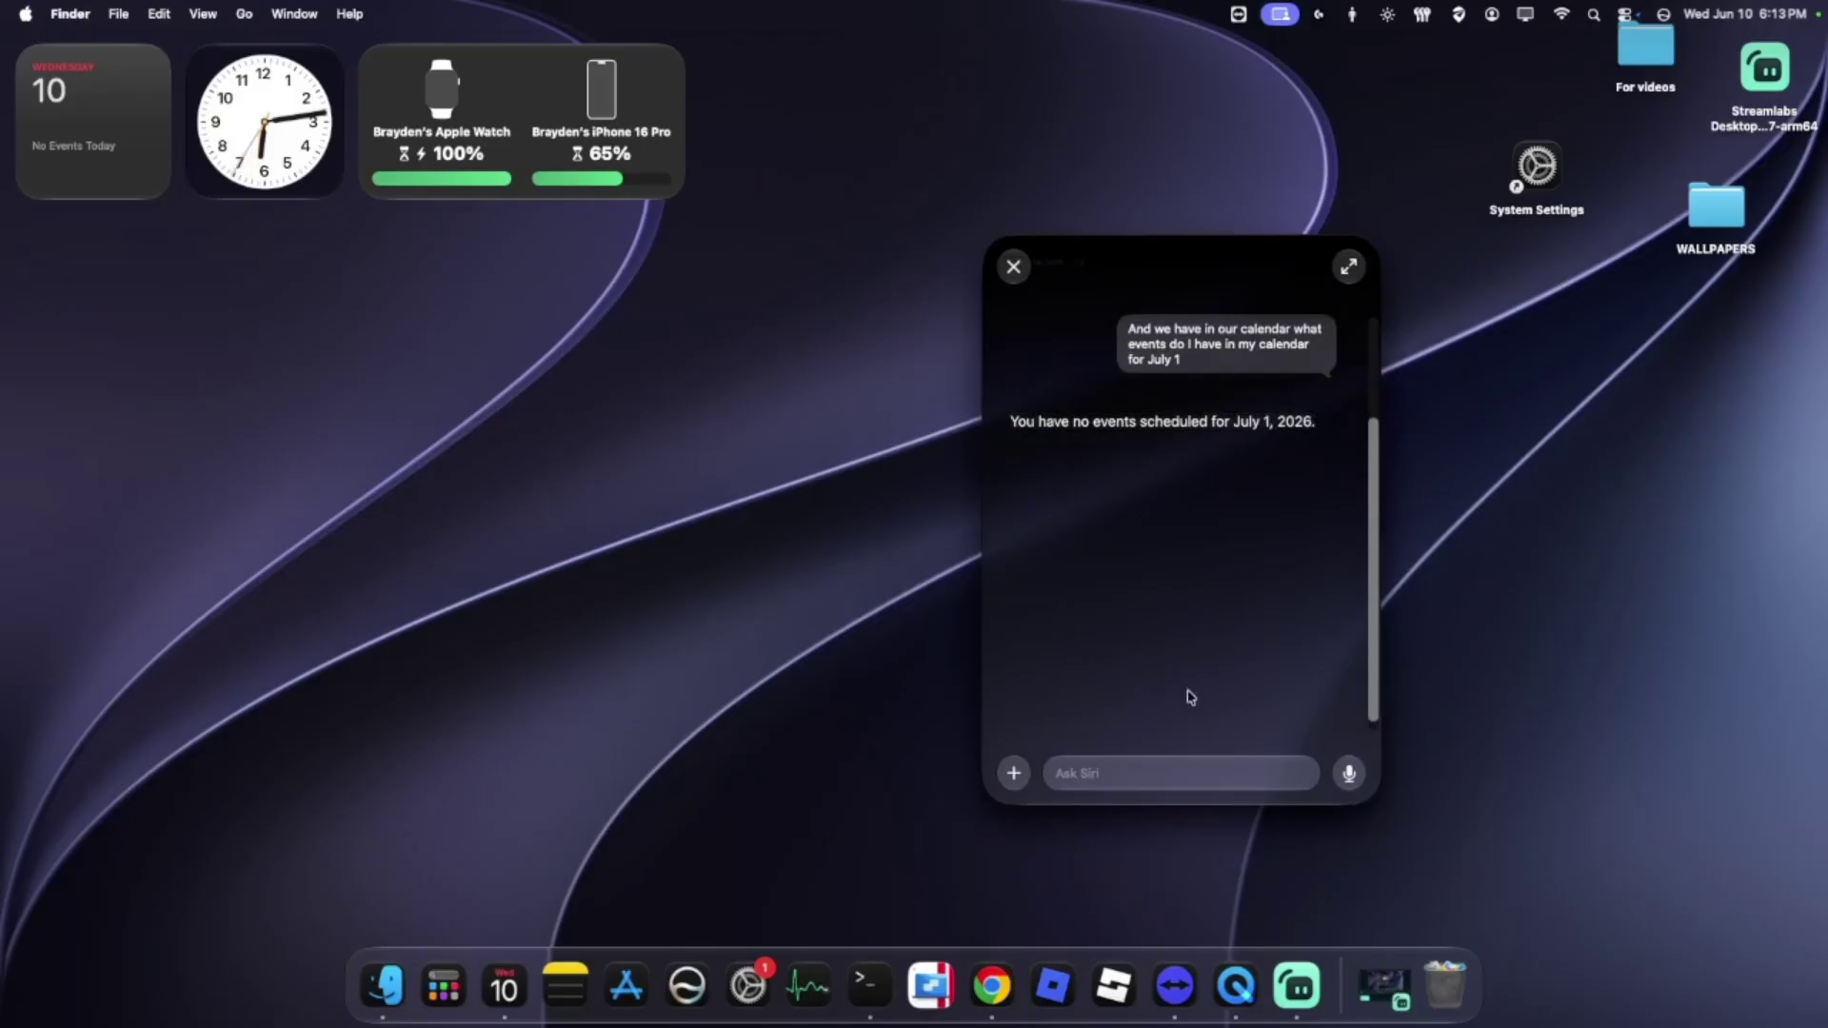
Step: Ask Siri "What events do I have in my calendar" by voice, review the answer, and close the Siri window
click(1350, 773)
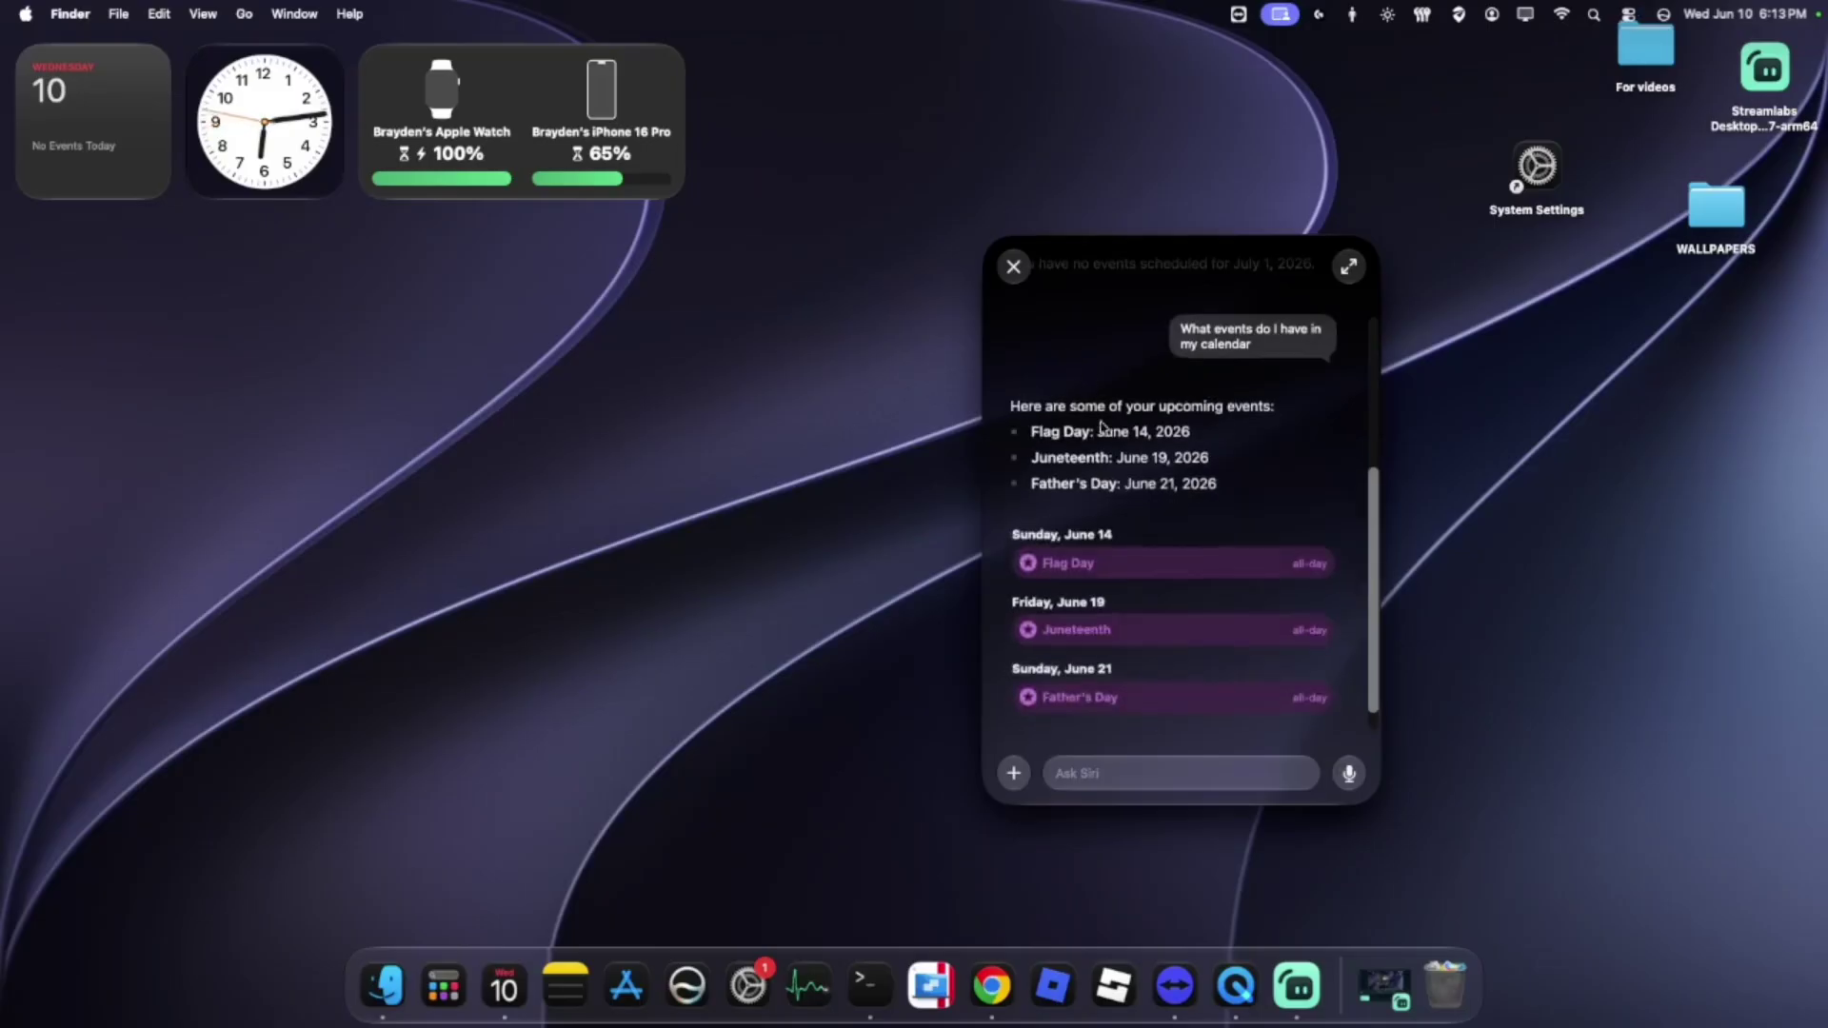
scroll(1265, 576, up, 5)
scroll(1265, 568, down, 6)
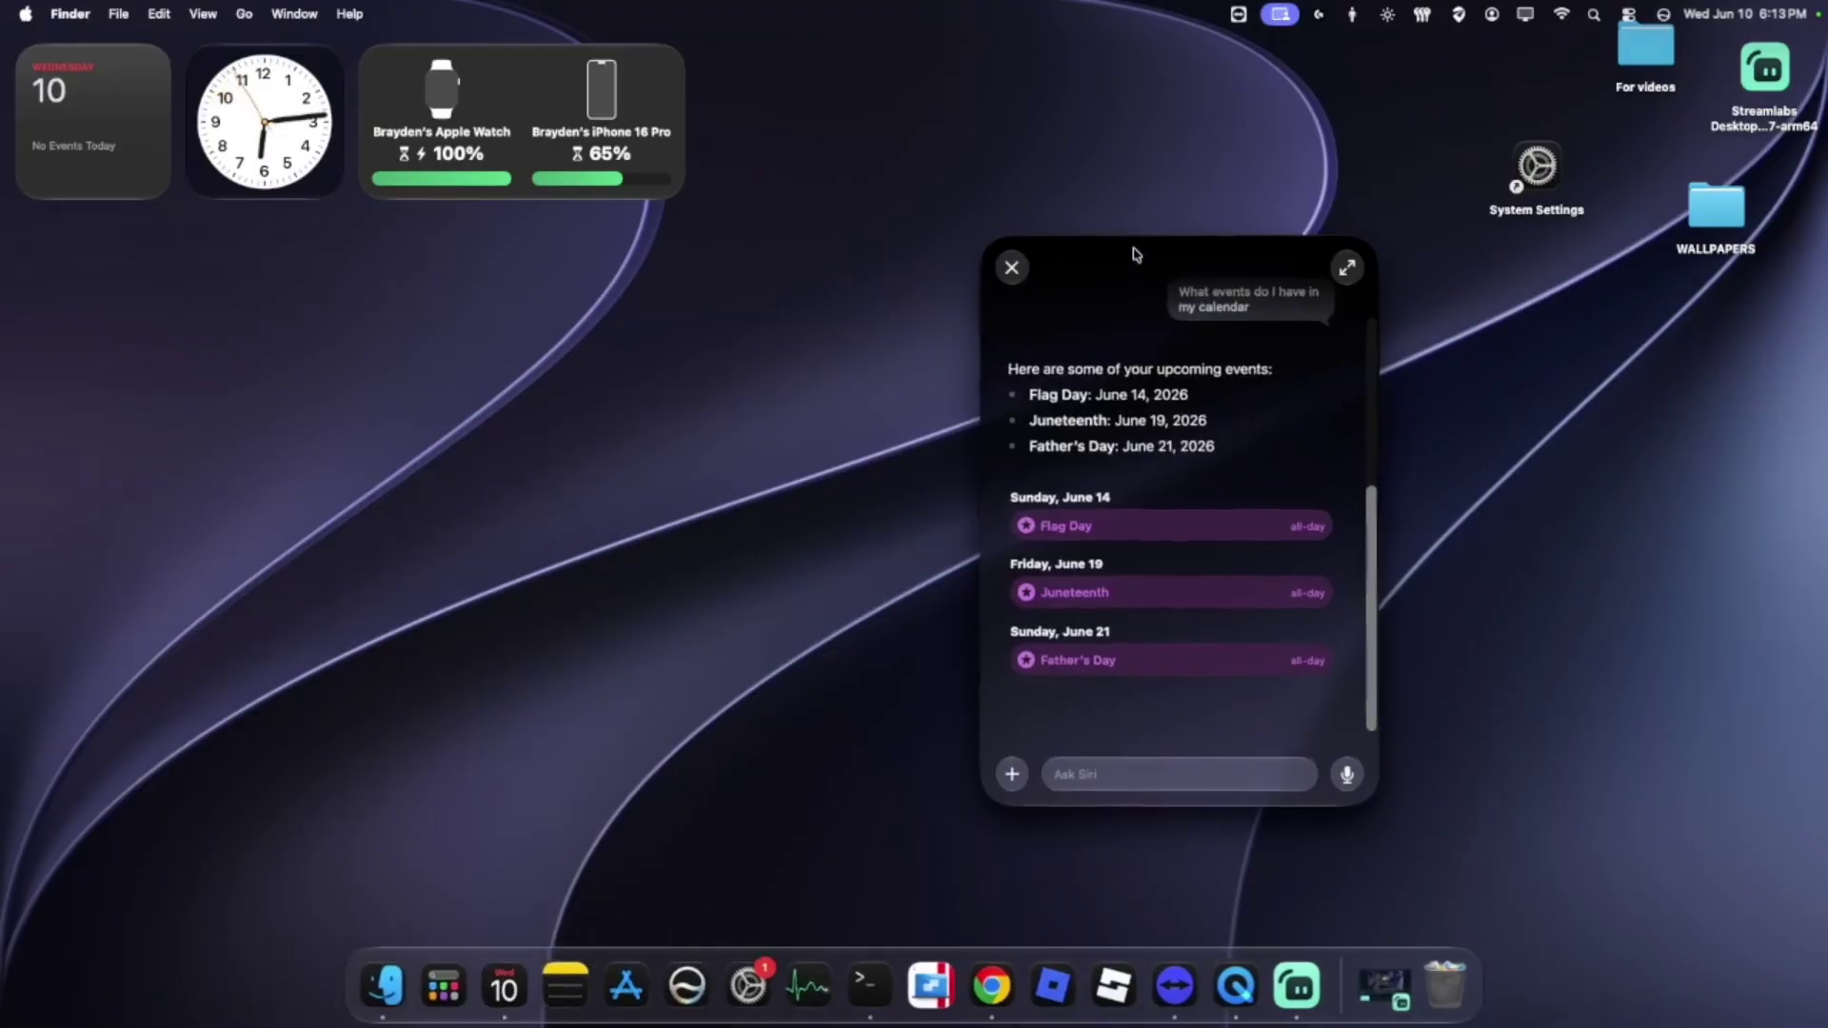
drag(1141, 253, 850, 243)
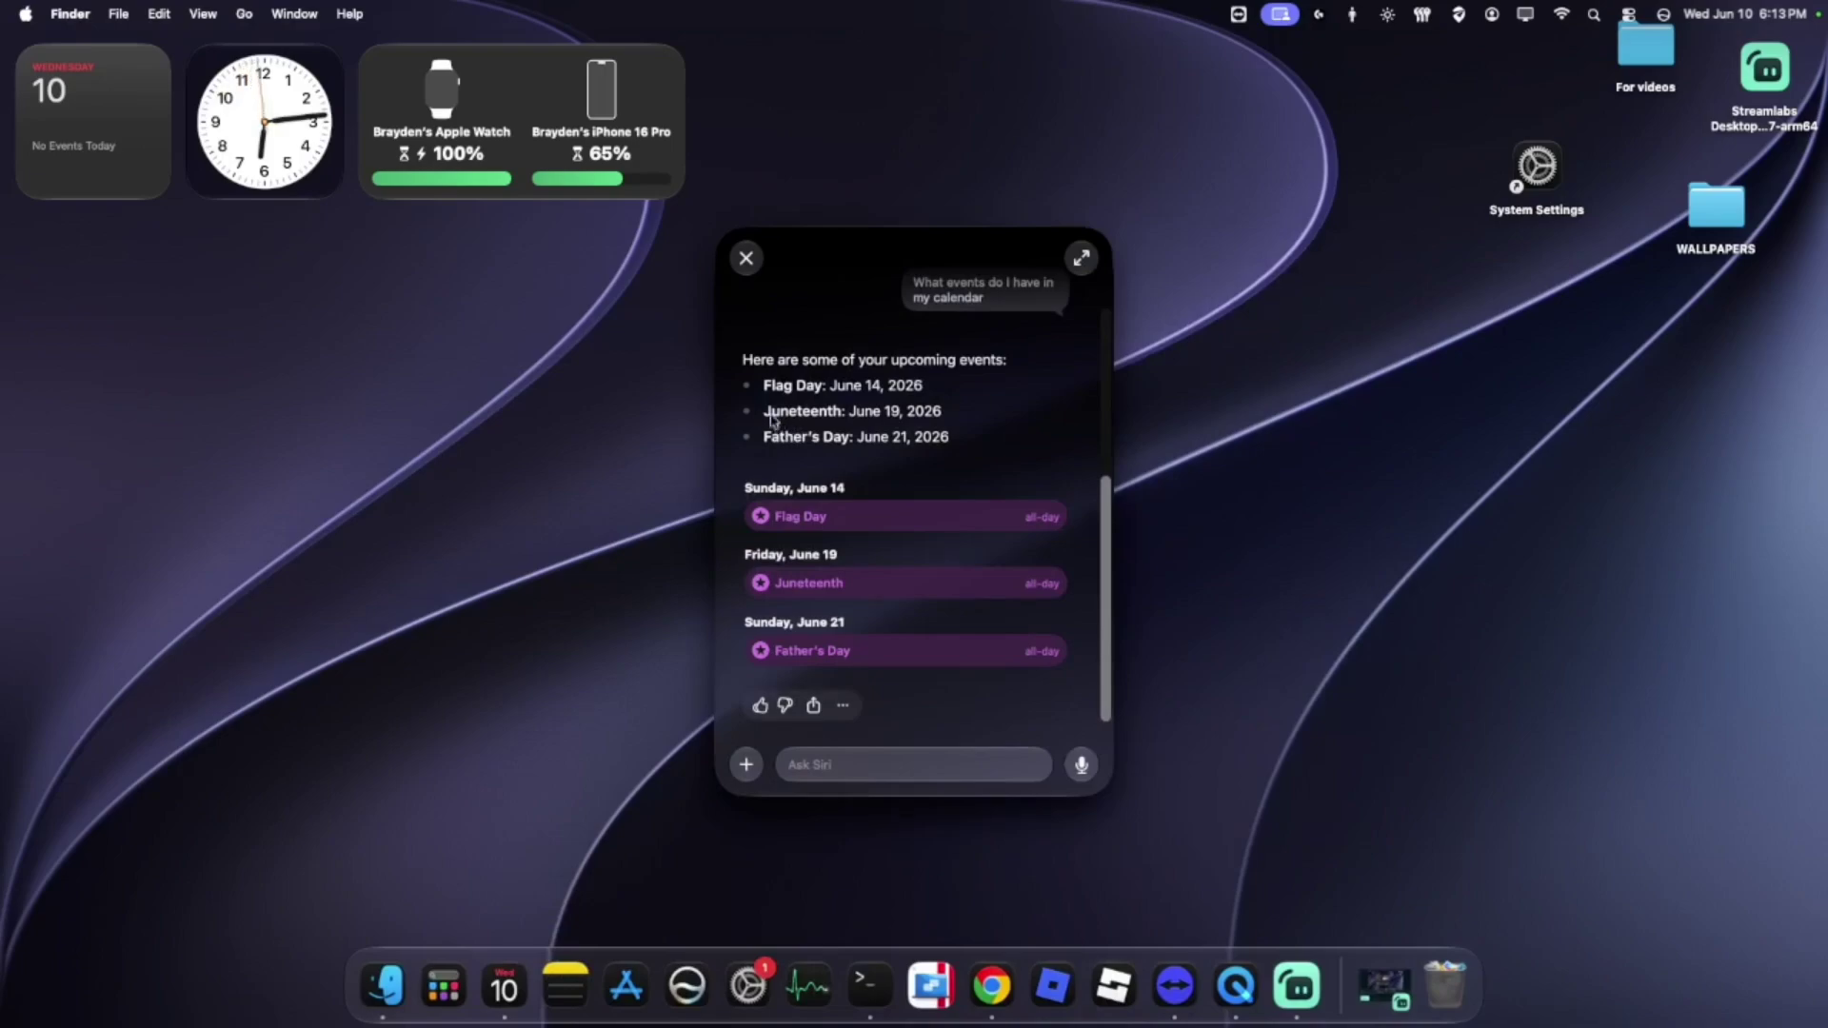
click(744, 263)
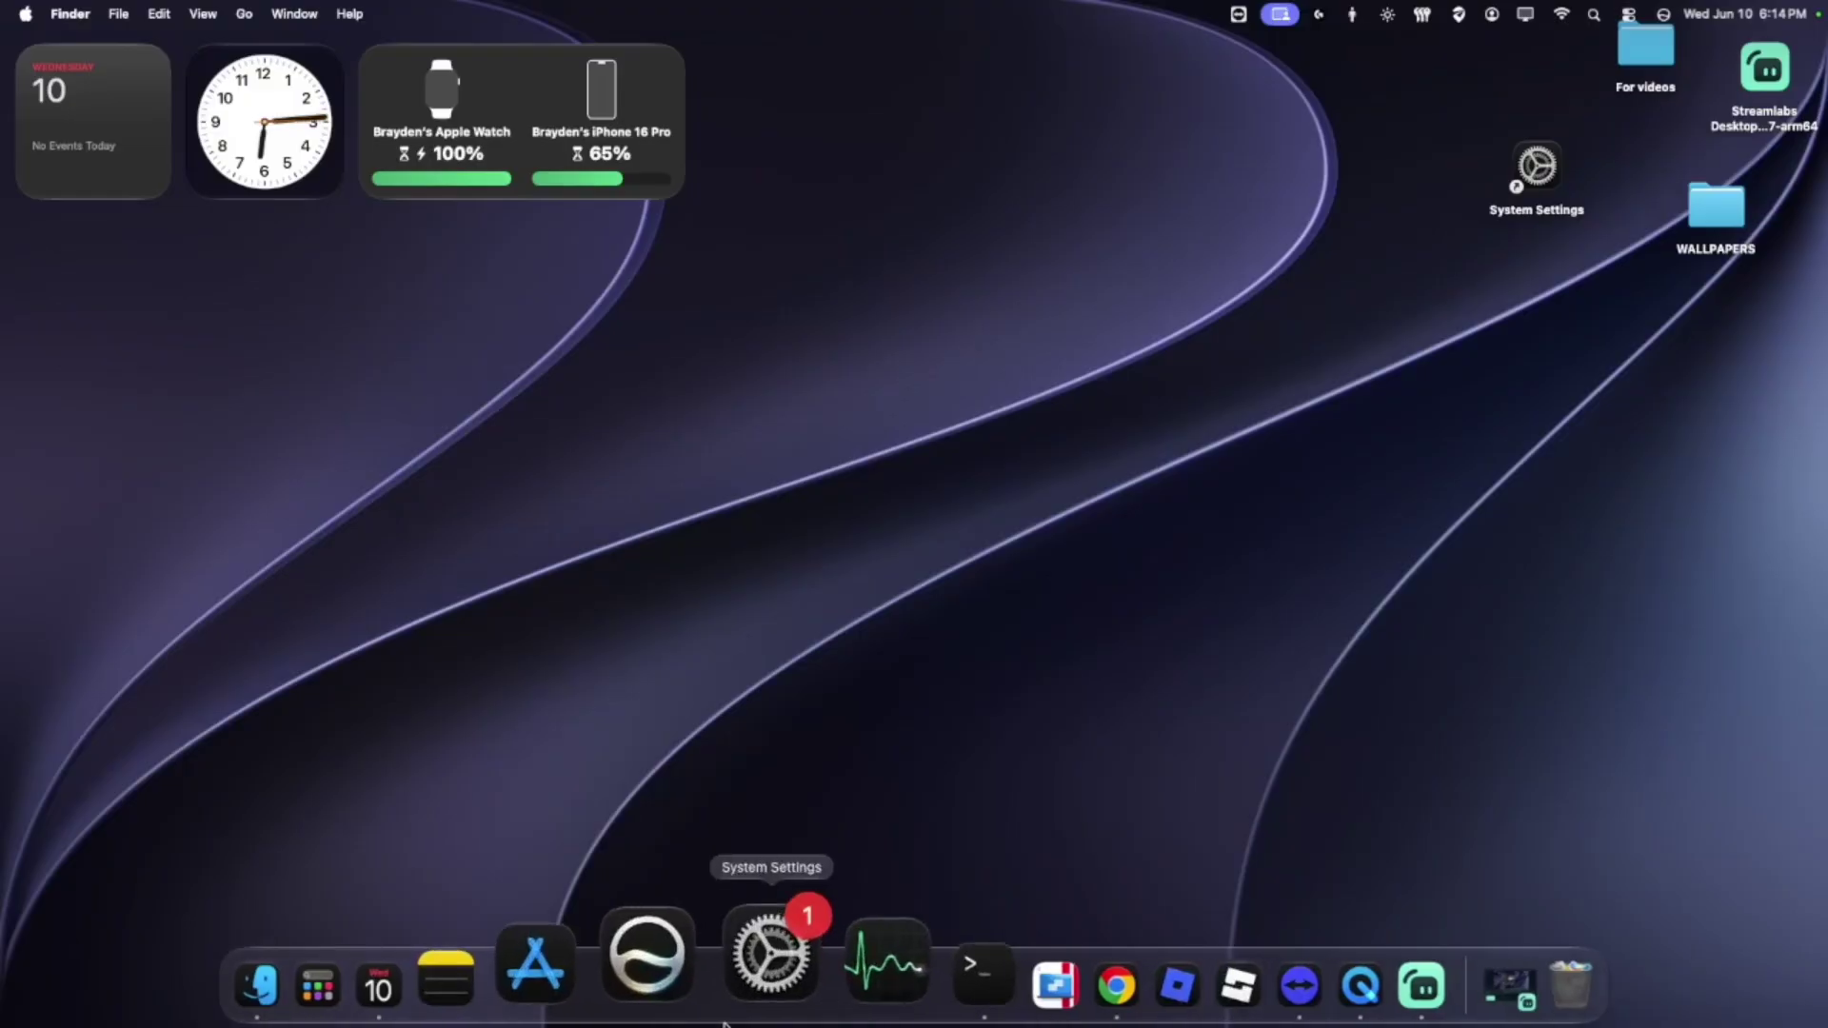
Step: Reopen System Settings, examine the General settings list and the settings categories, and open Transfer or Reset
click(731, 965)
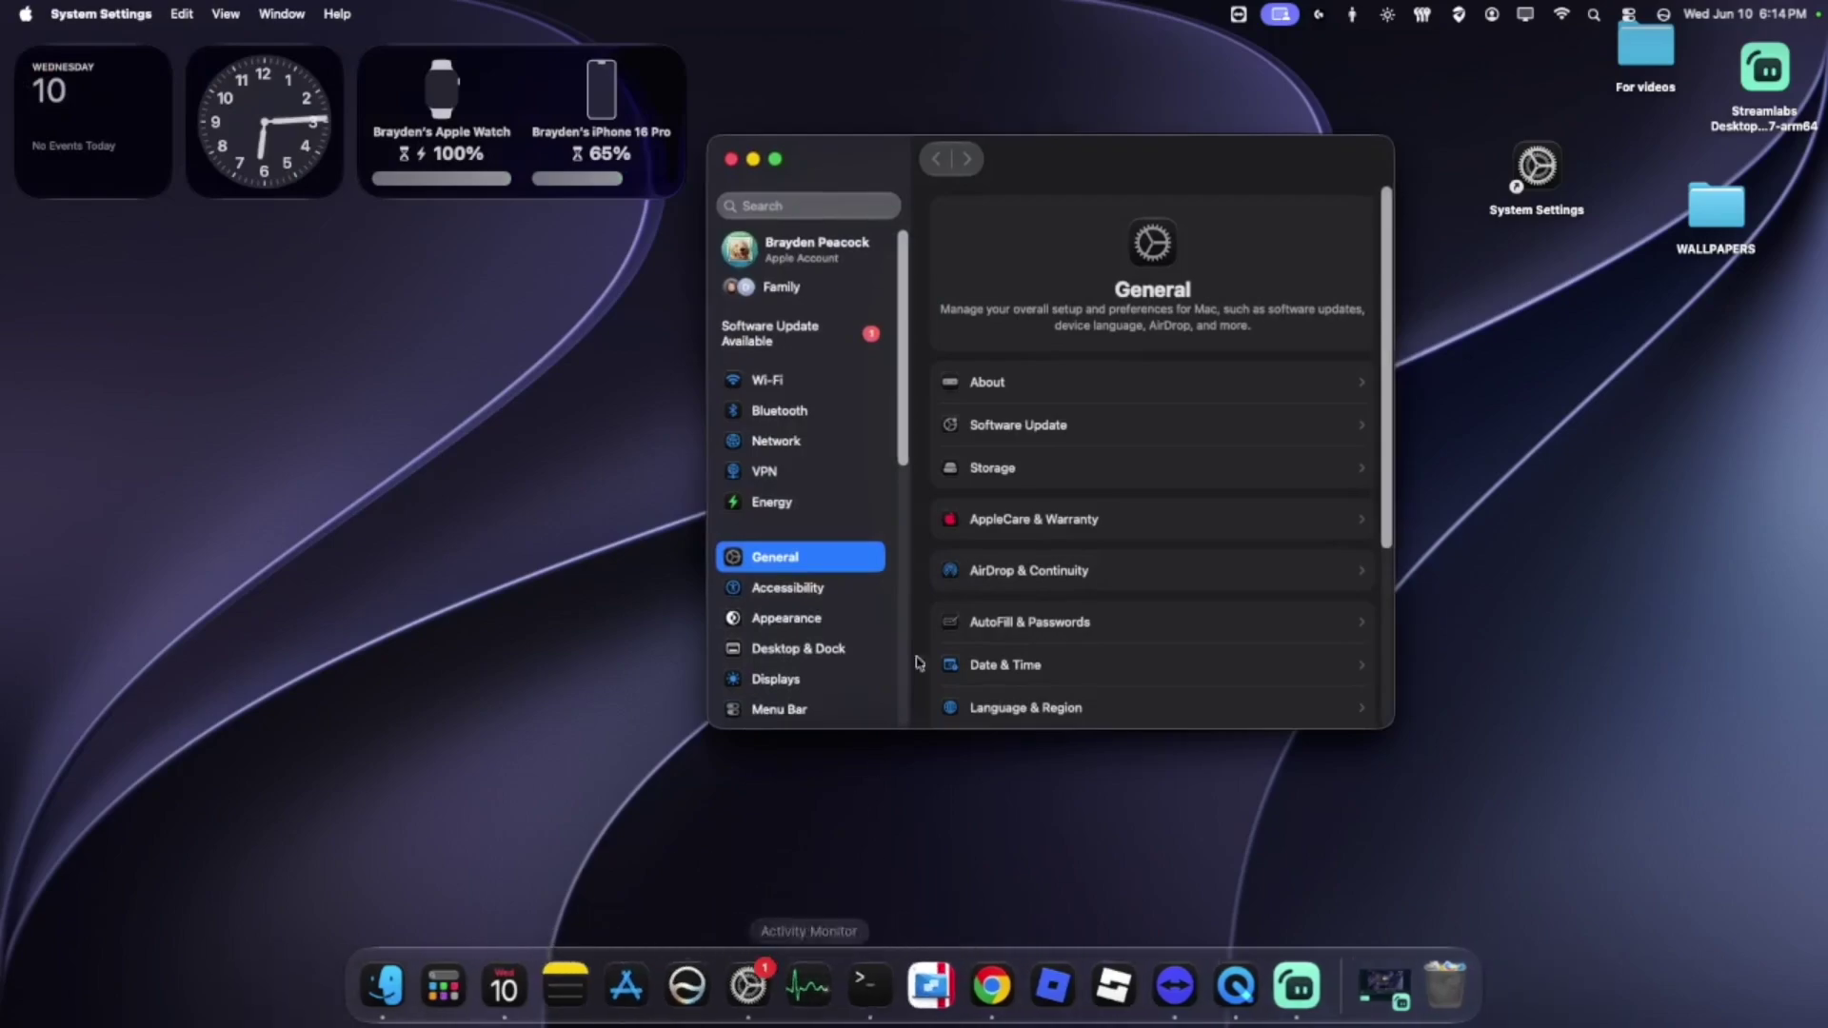
scroll(1053, 473, down, 5)
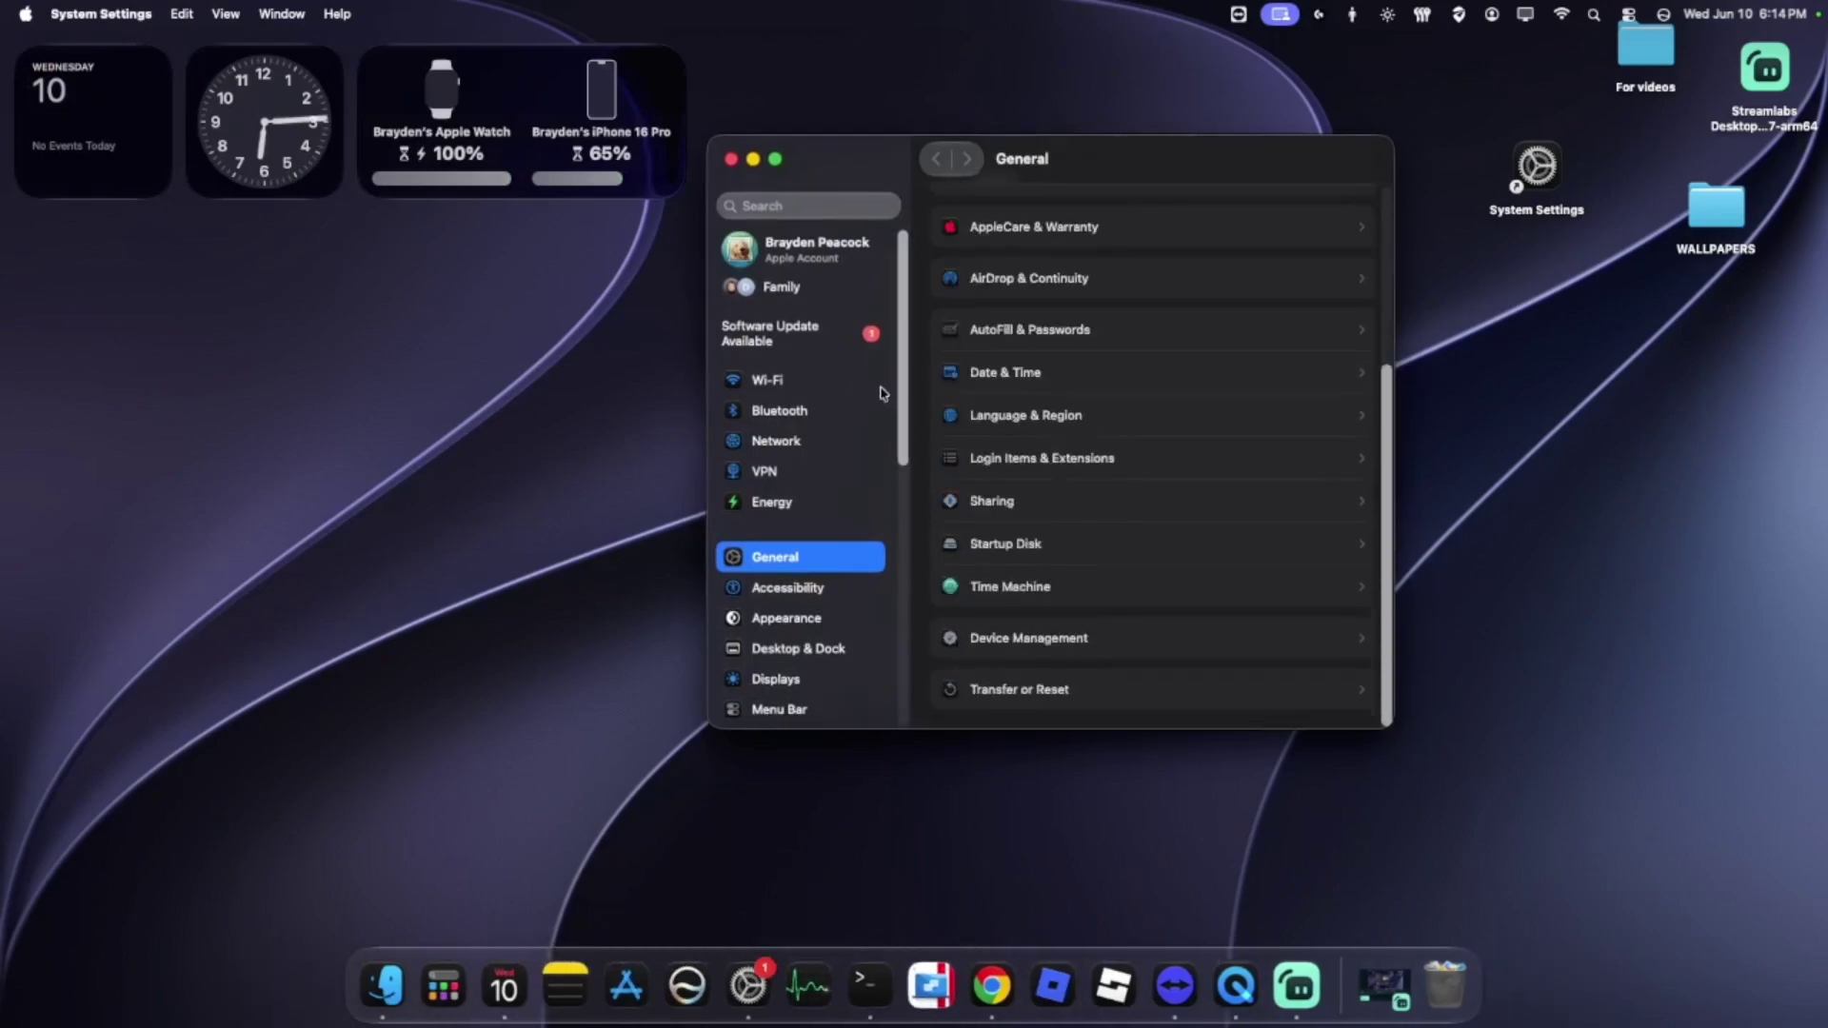
scroll(880, 393, down, 10)
click(1073, 700)
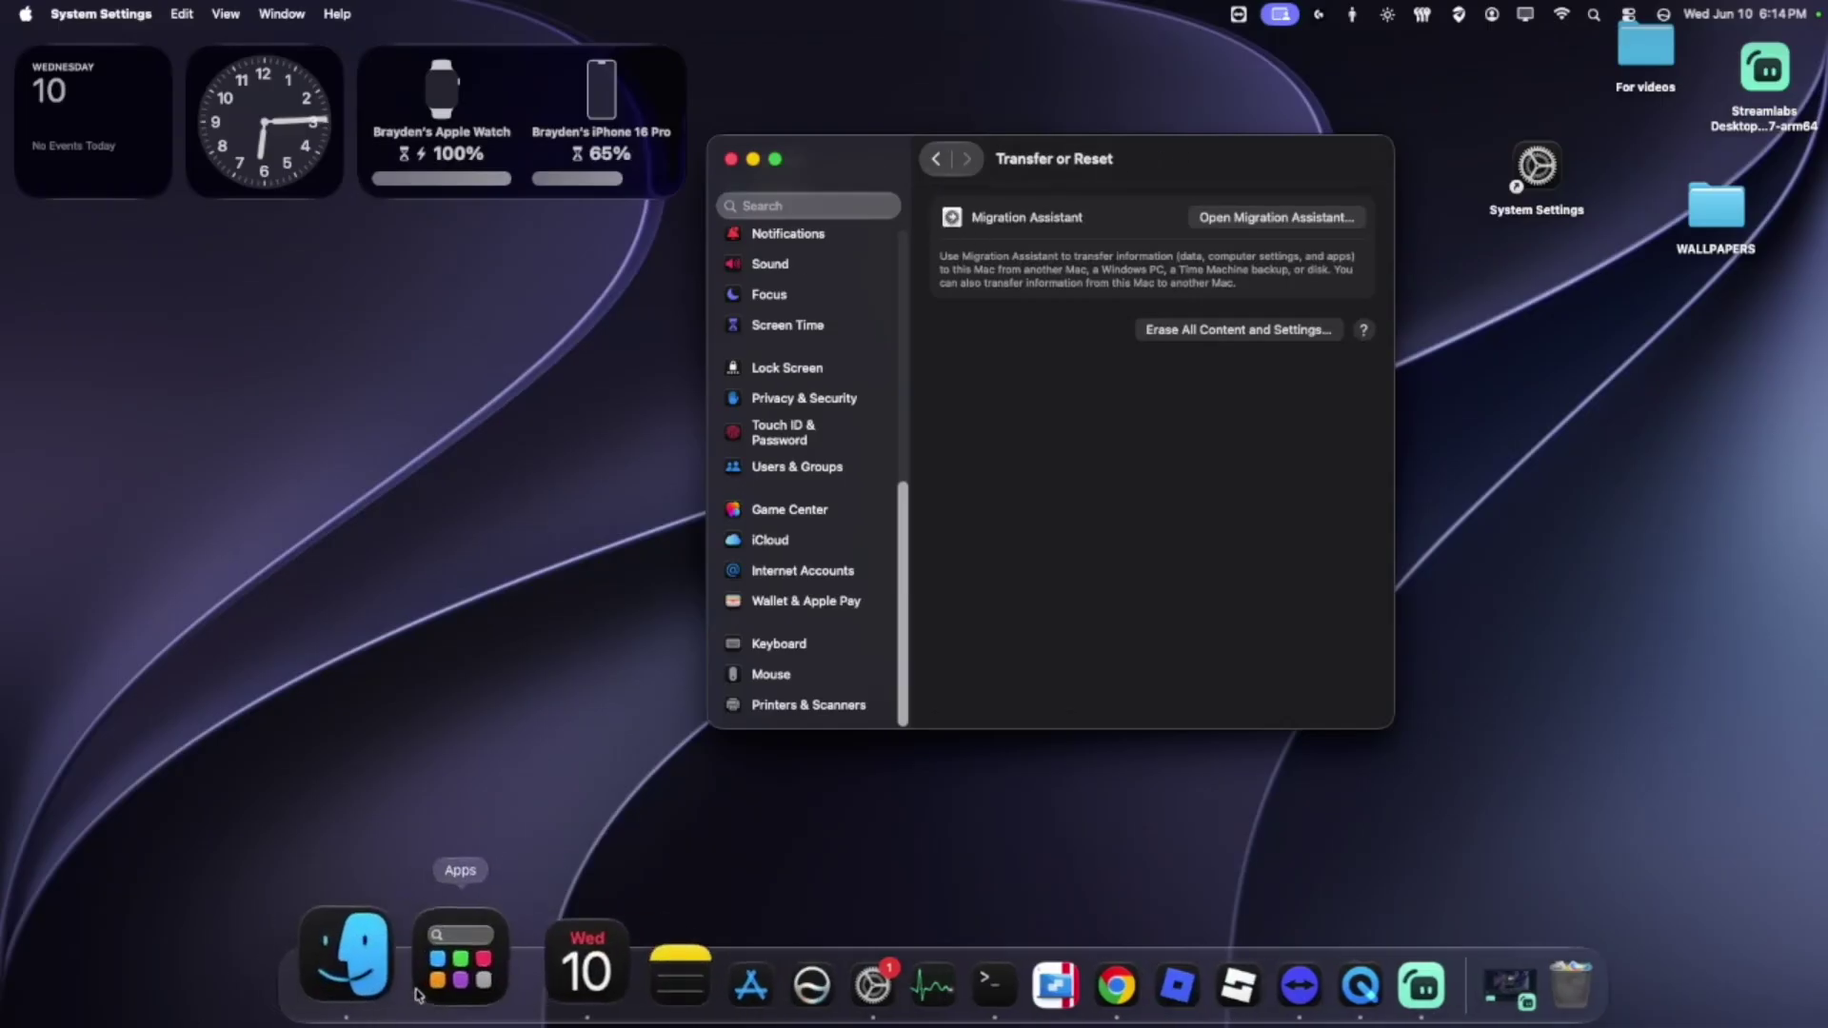
Step: Browse the full list of installed applications and open Shortcuts from the Other section, repositioning its window
click(446, 997)
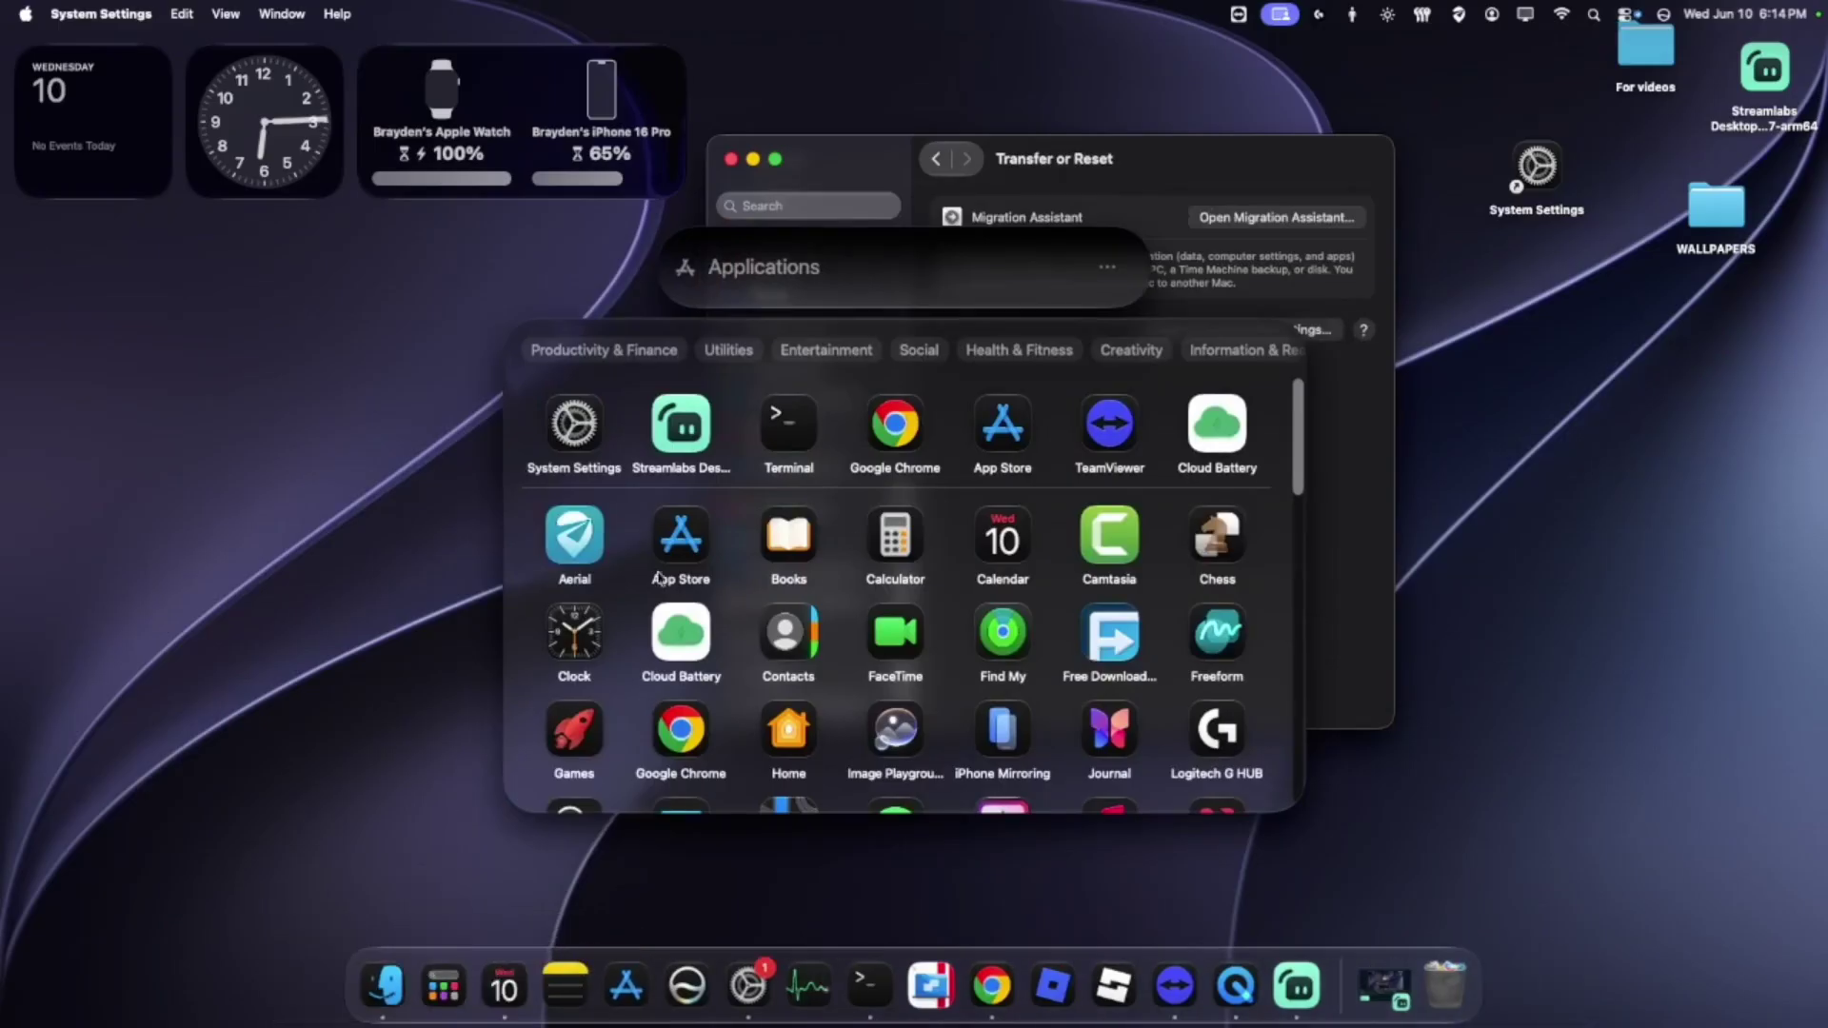
scroll(722, 648, down, 3)
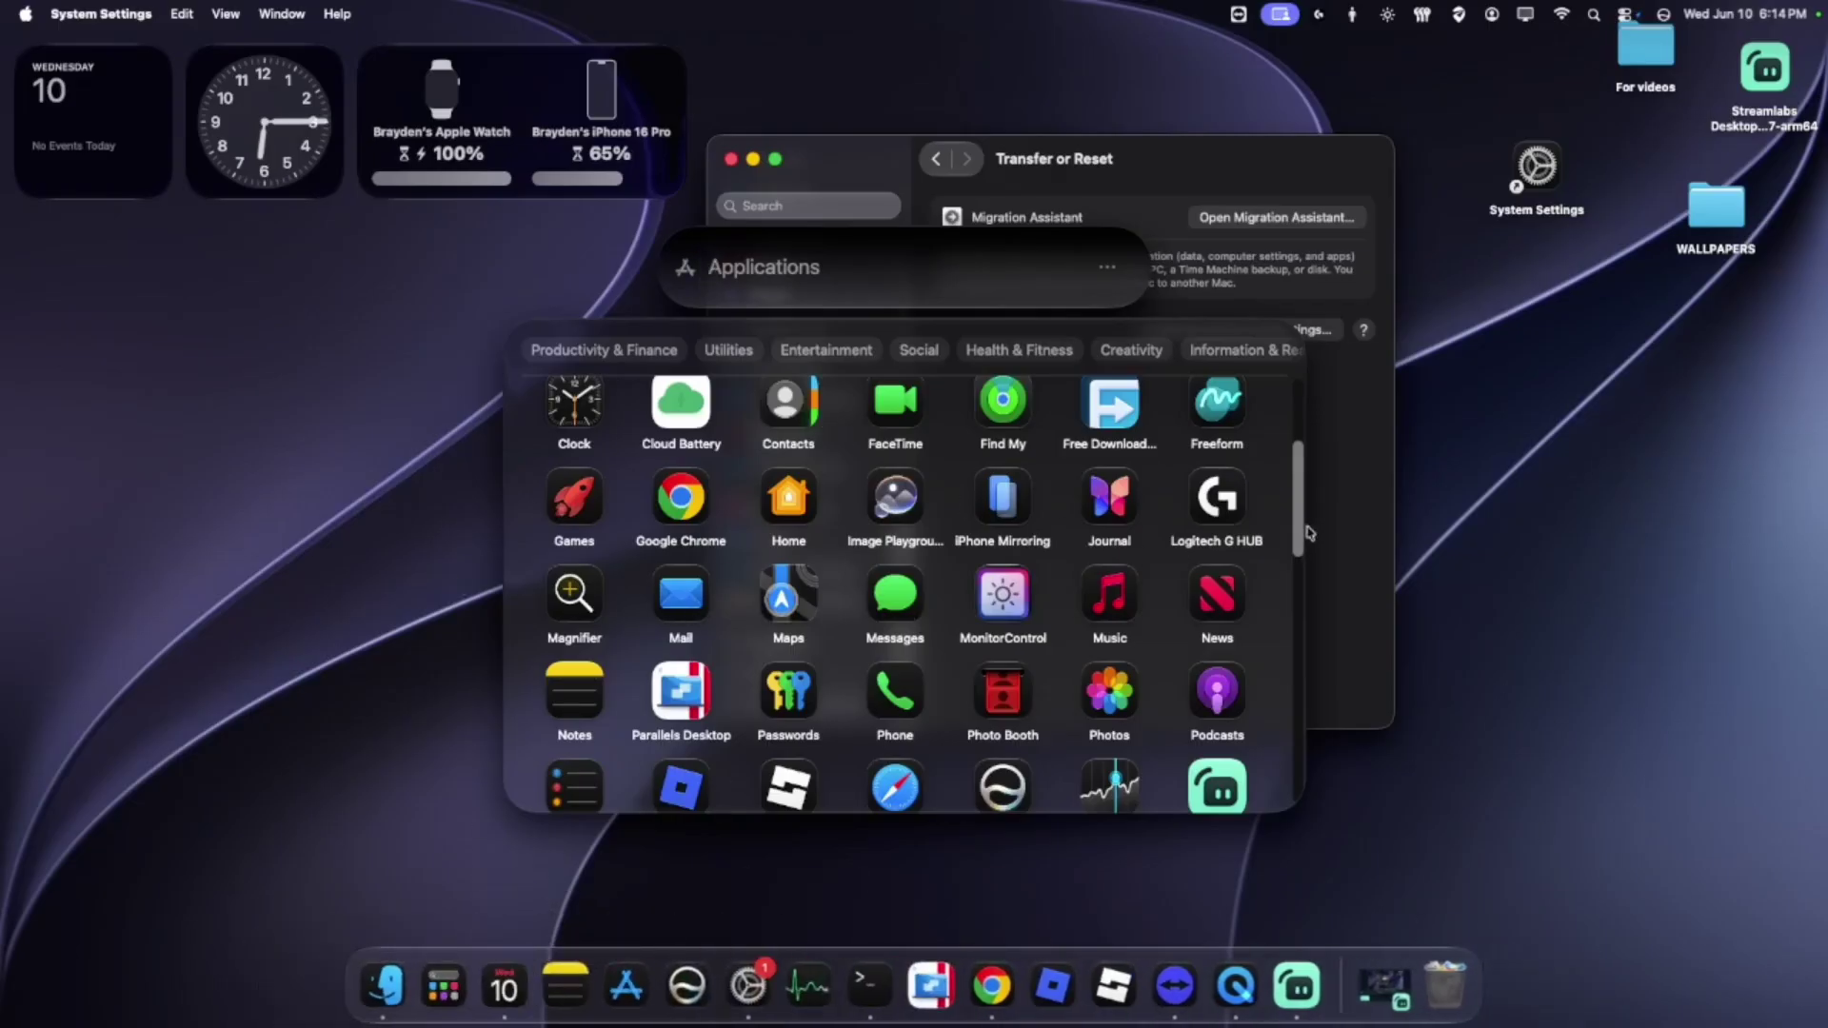
drag(1298, 517, 1300, 655)
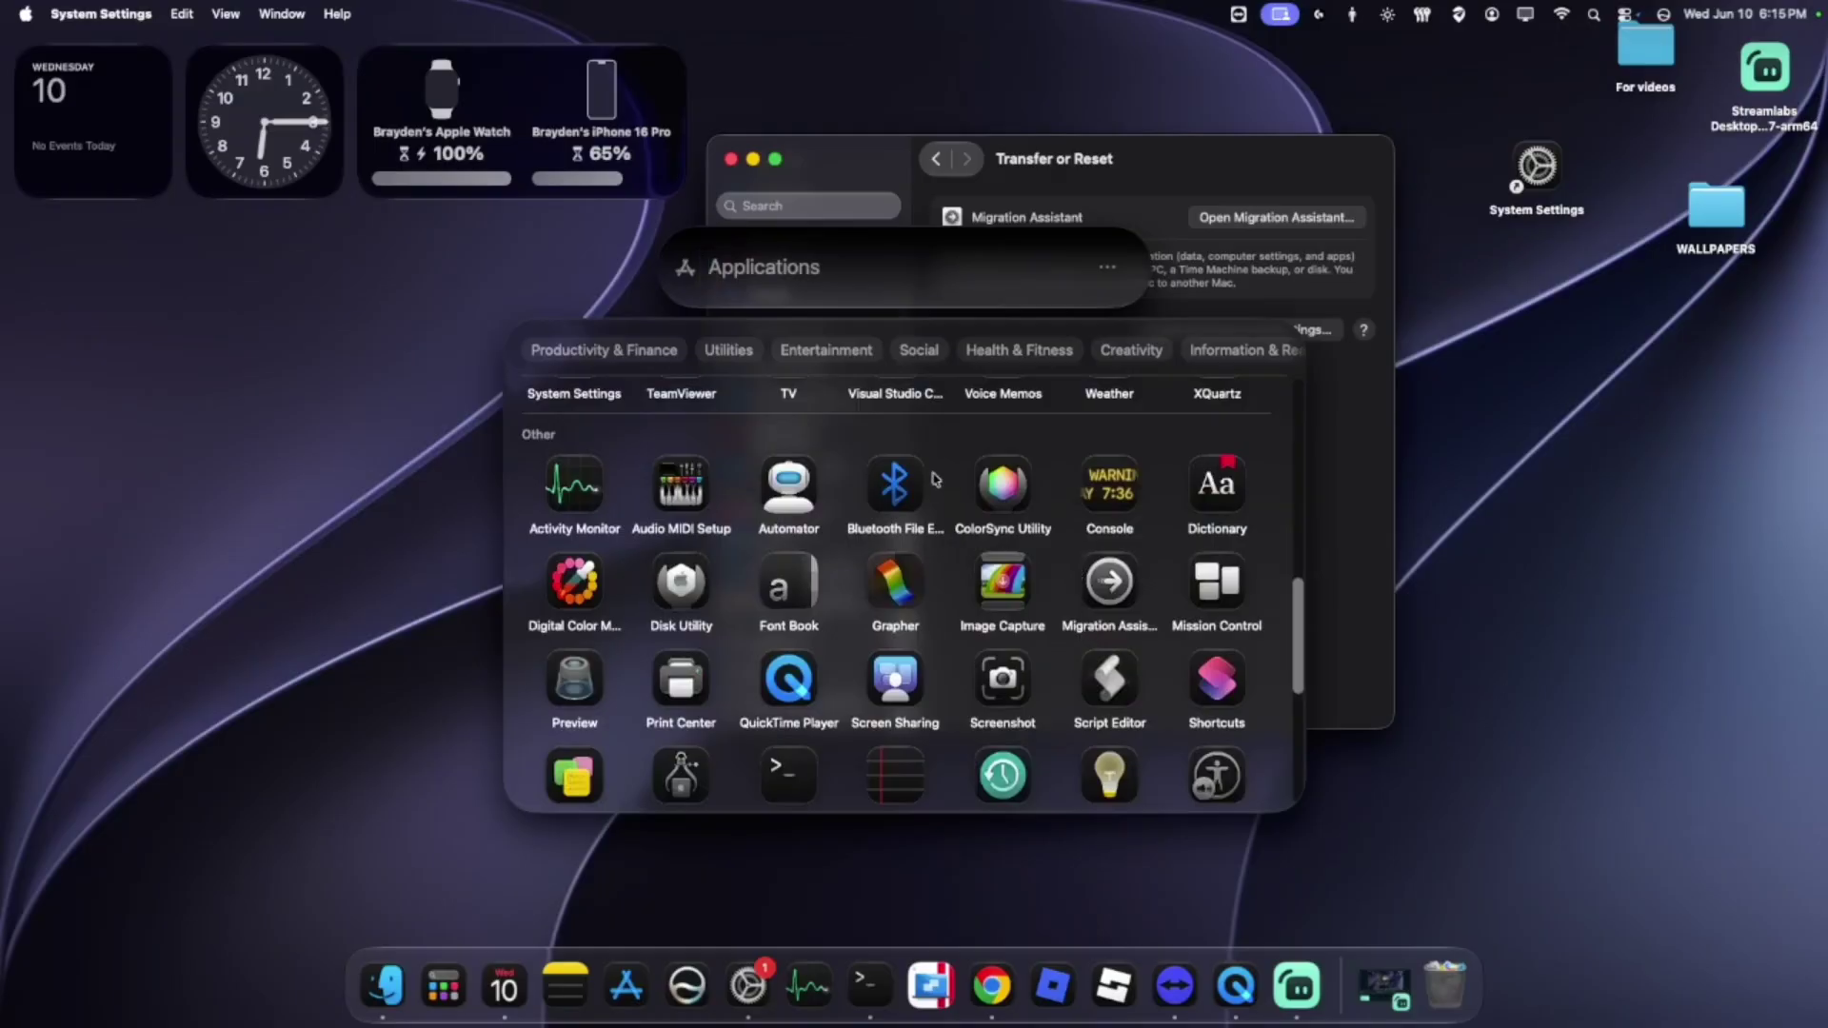
scroll(1166, 638, up, 10)
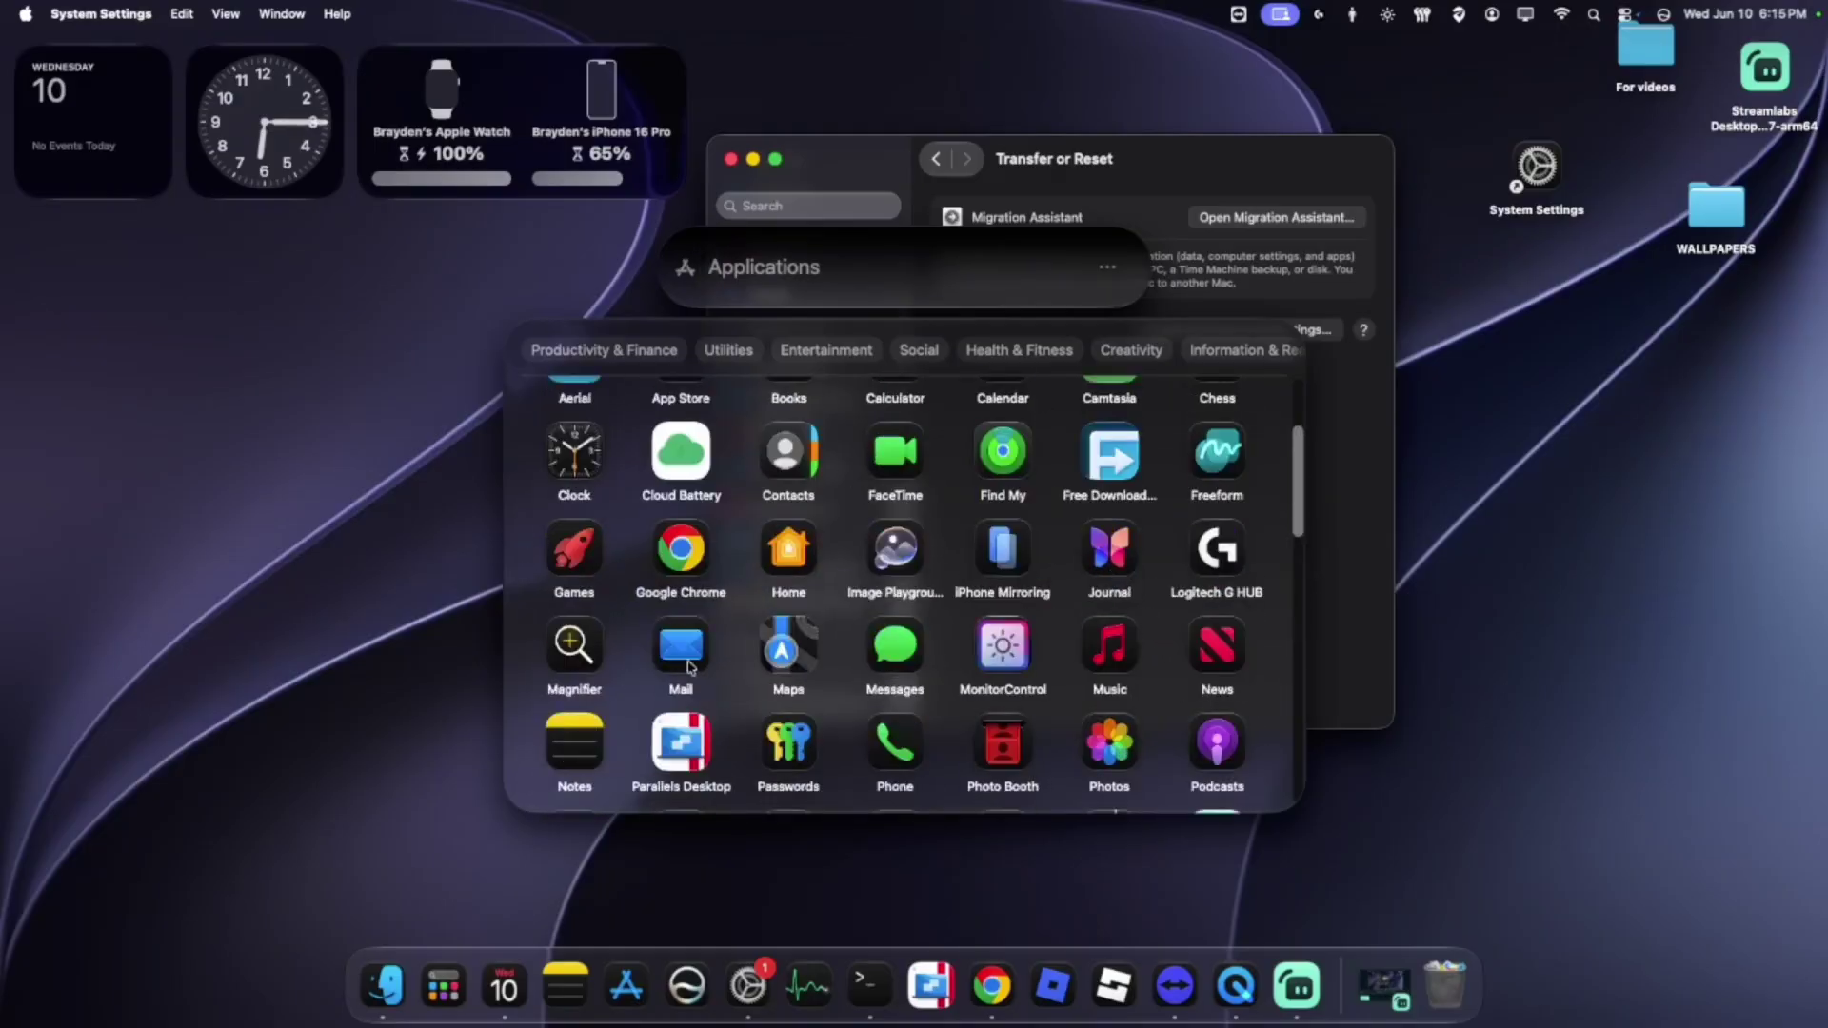
scroll(618, 673, down, 1)
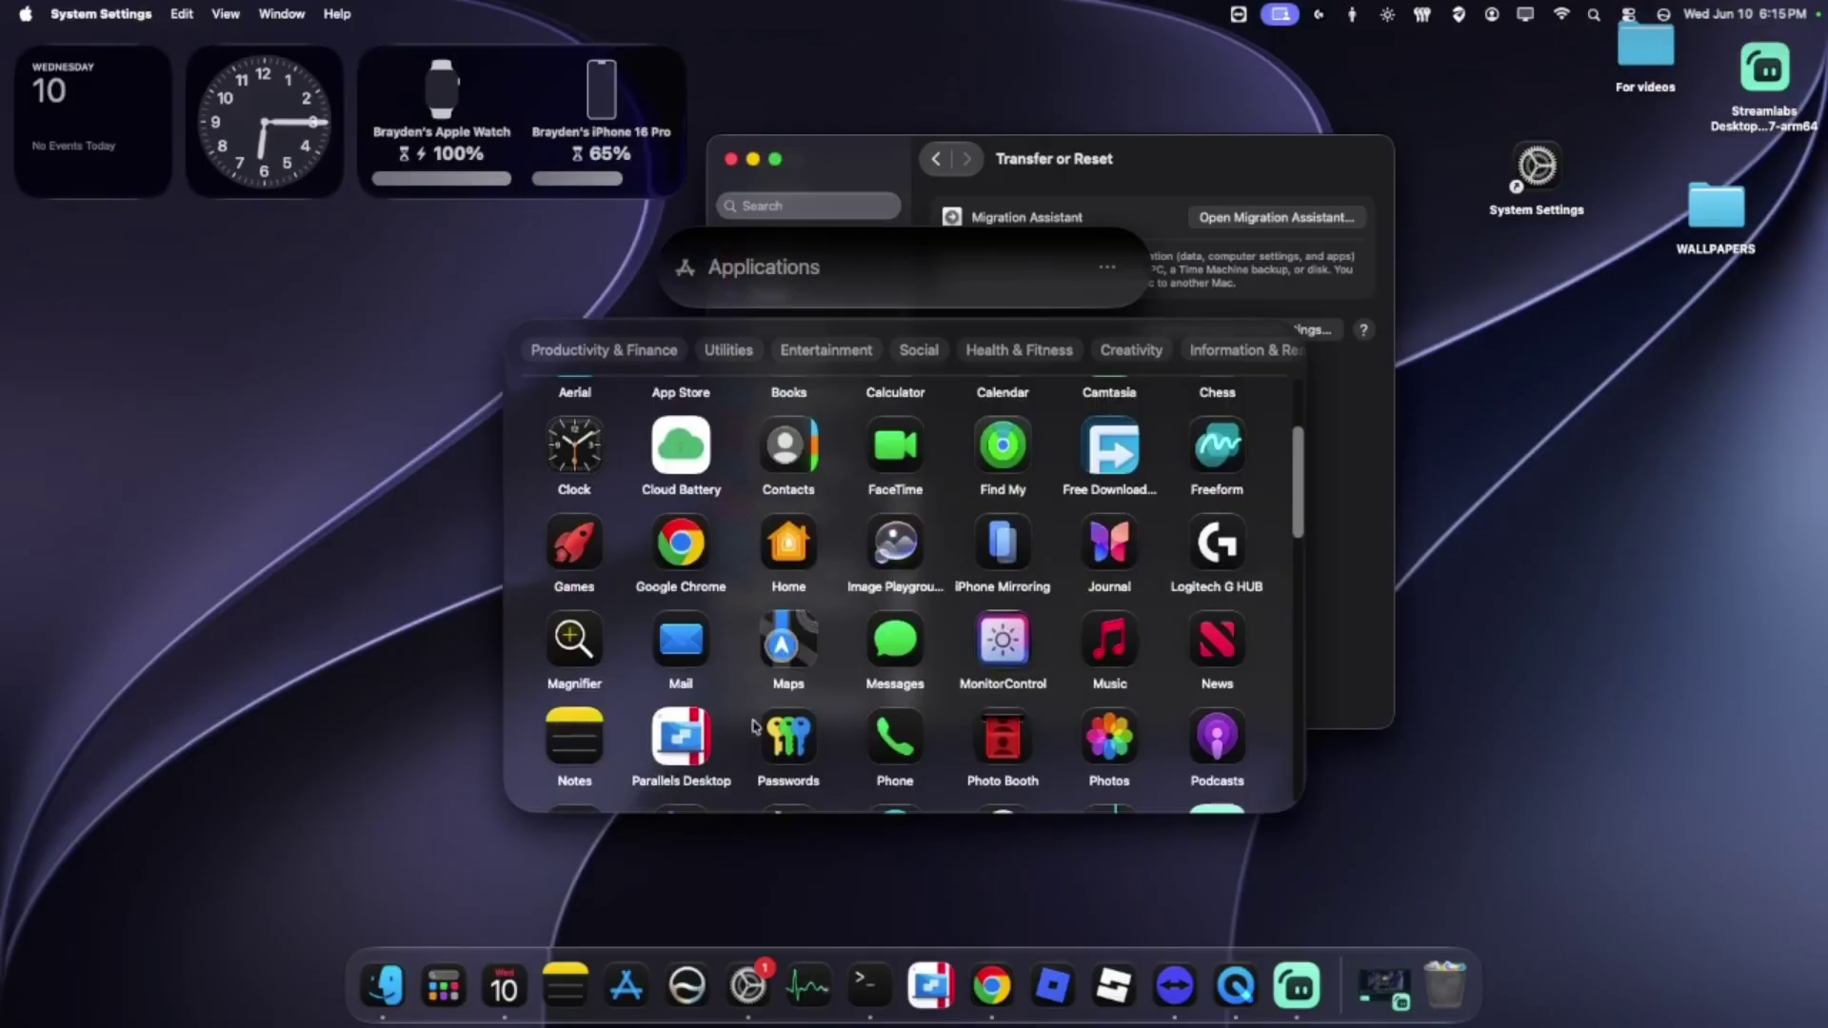
scroll(1147, 657, down, 3)
scroll(1080, 640, down, 9)
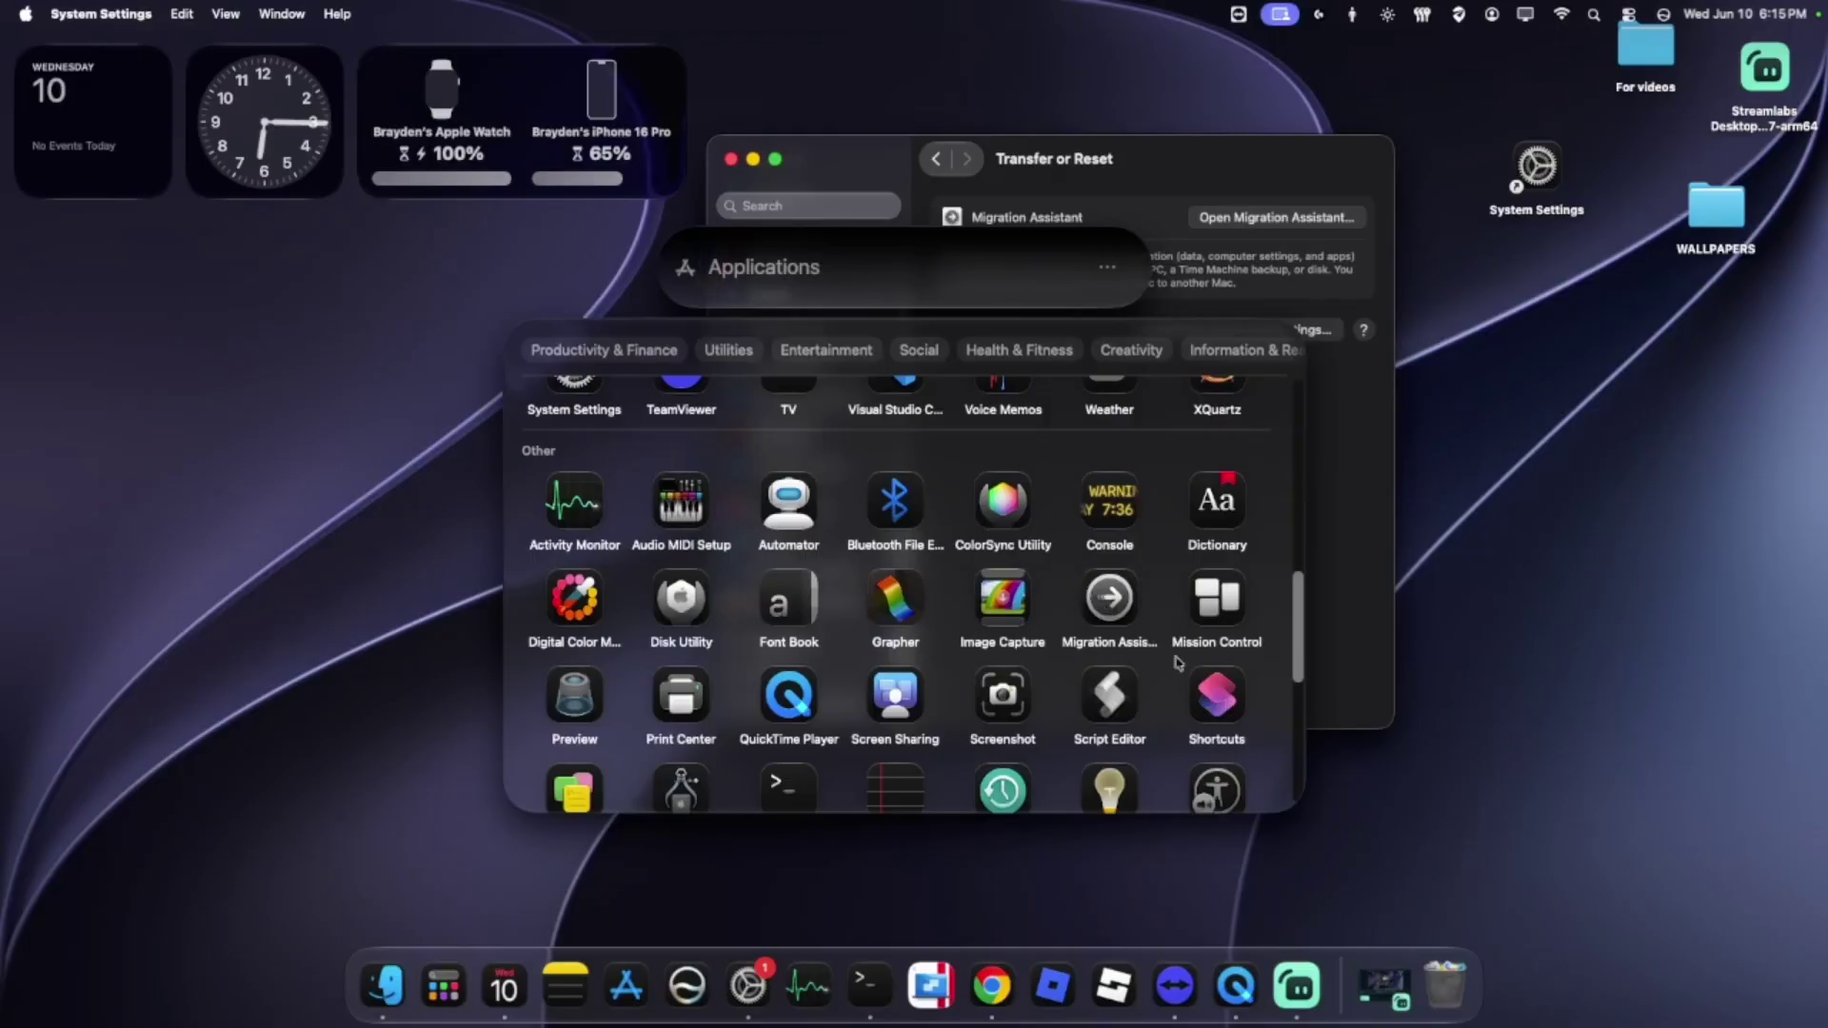
click(1209, 704)
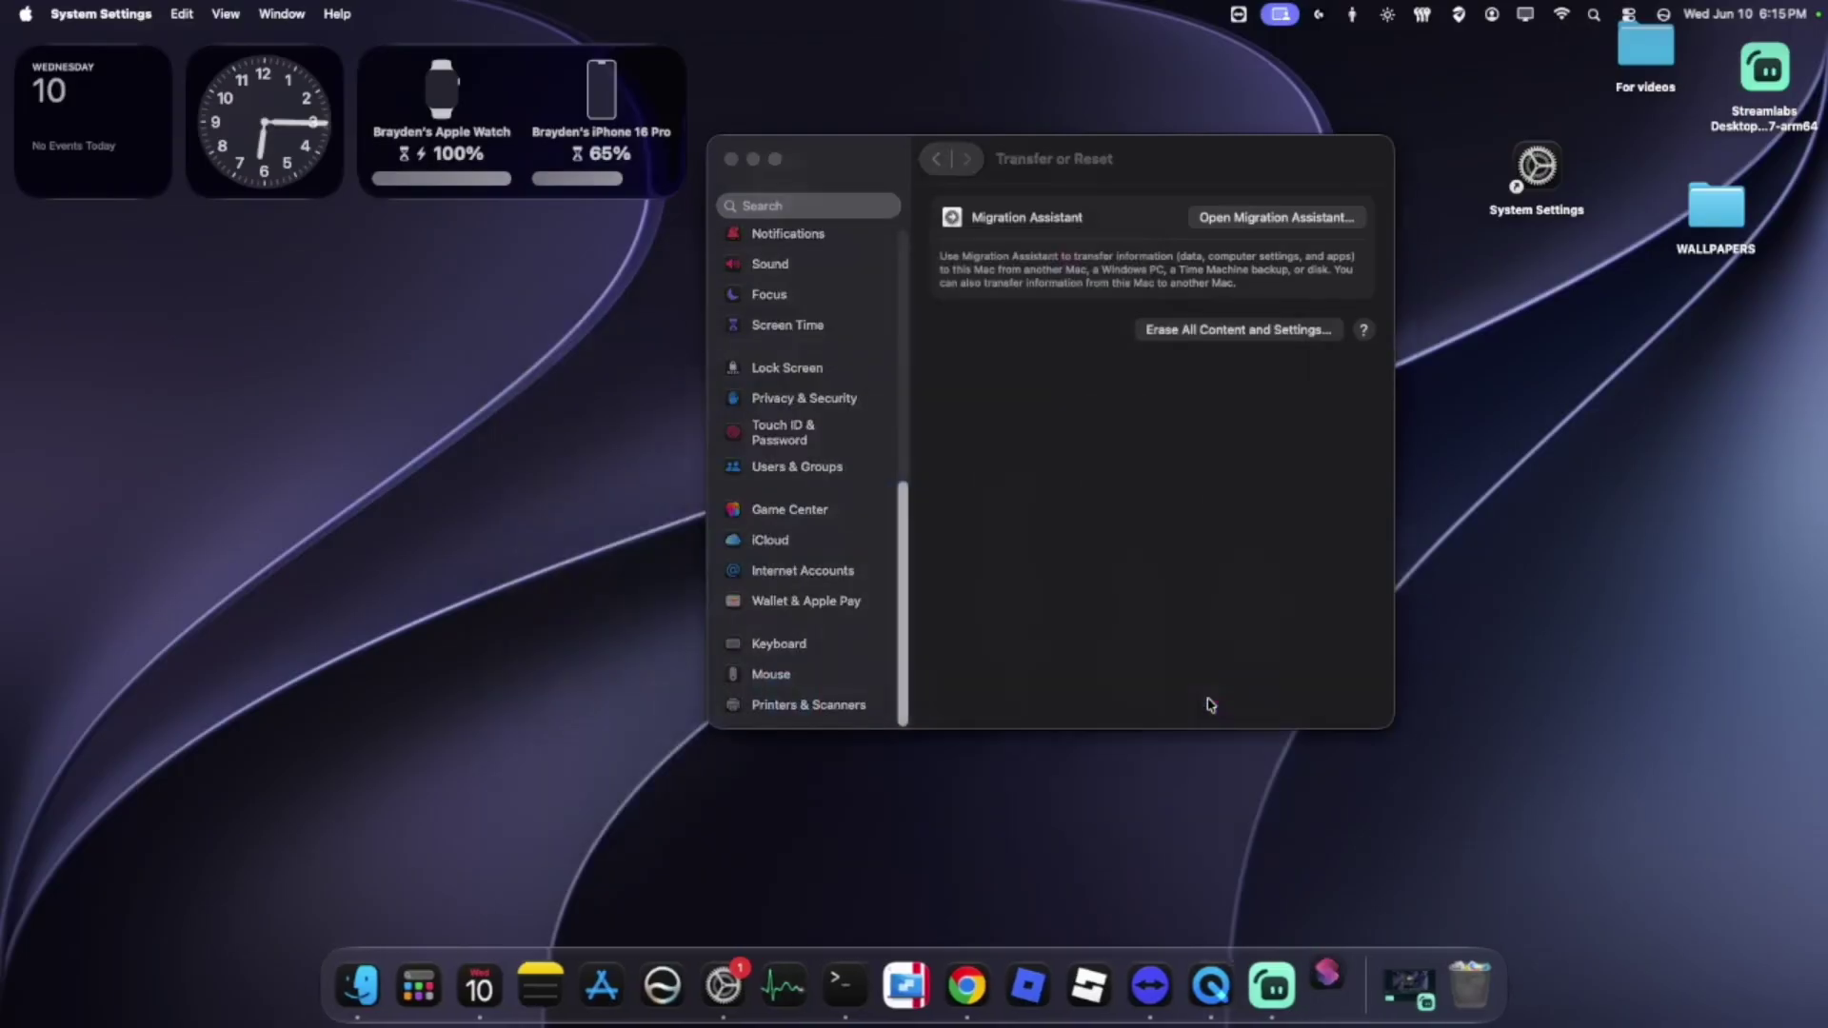
drag(1026, 126, 1216, 216)
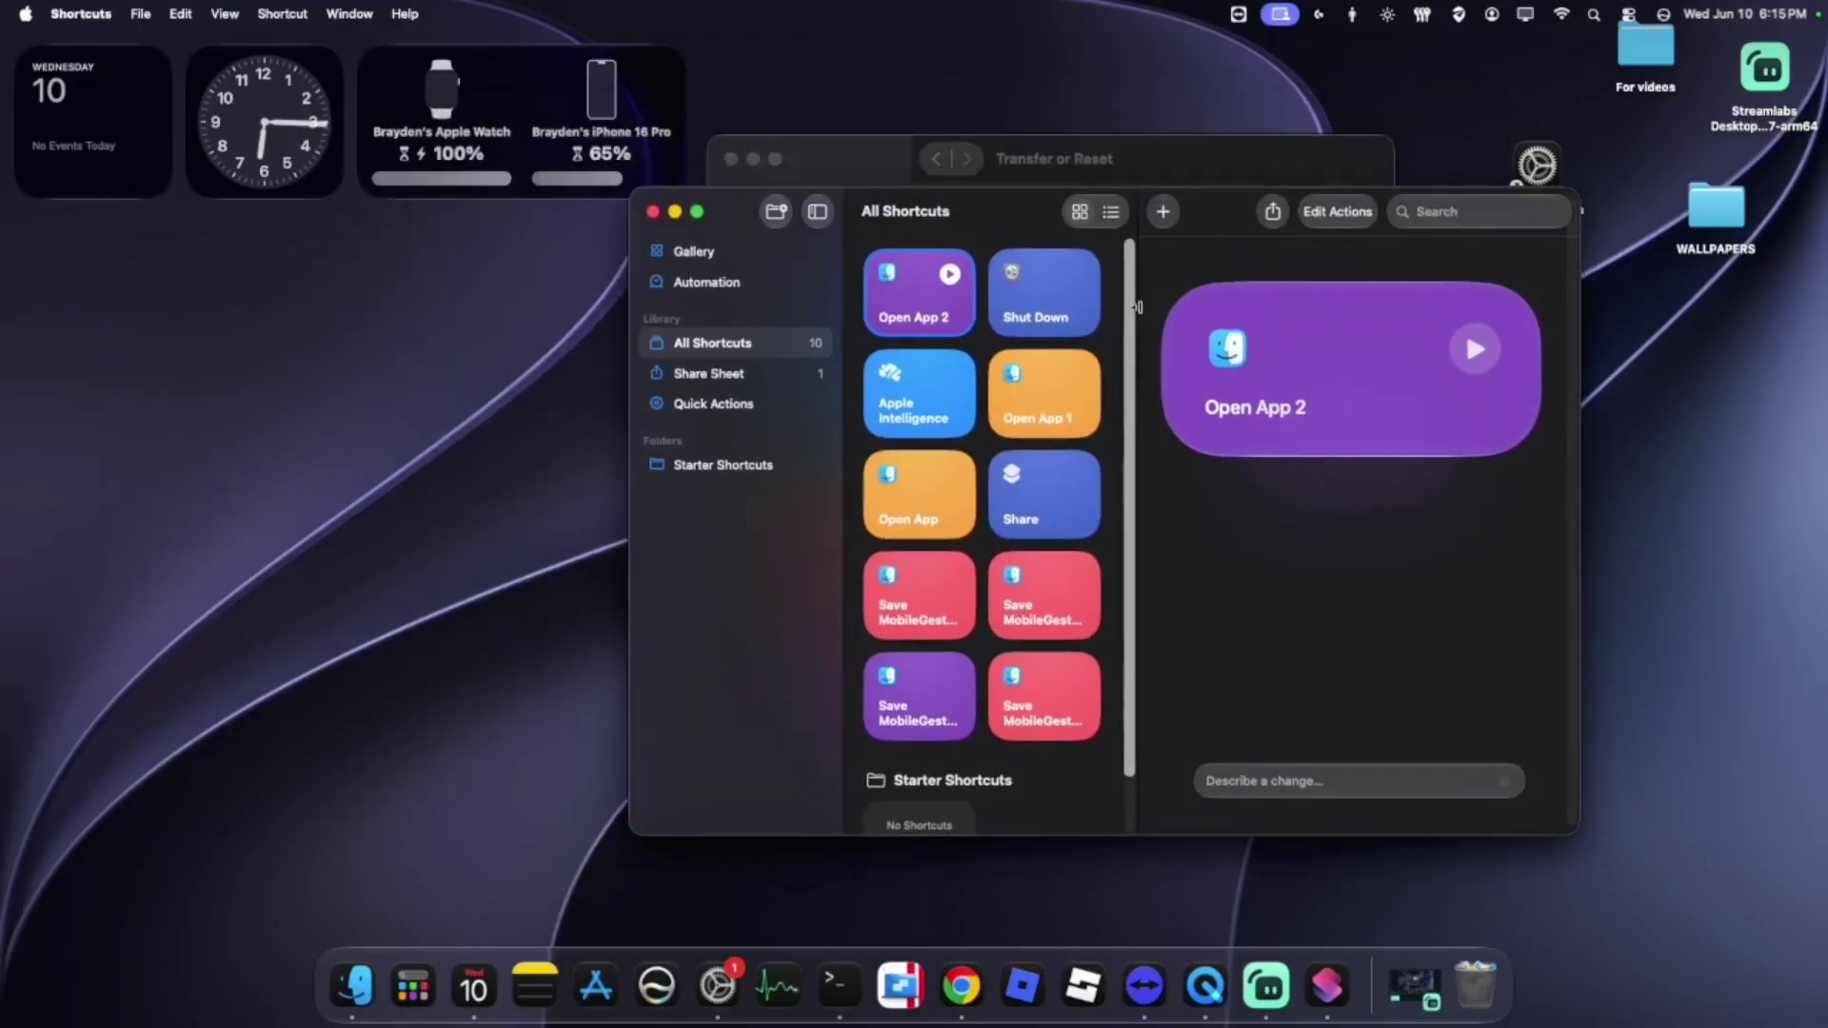
Step: Create a new blank shortcut to show the description prompt, and delete that shortcut
click(1163, 211)
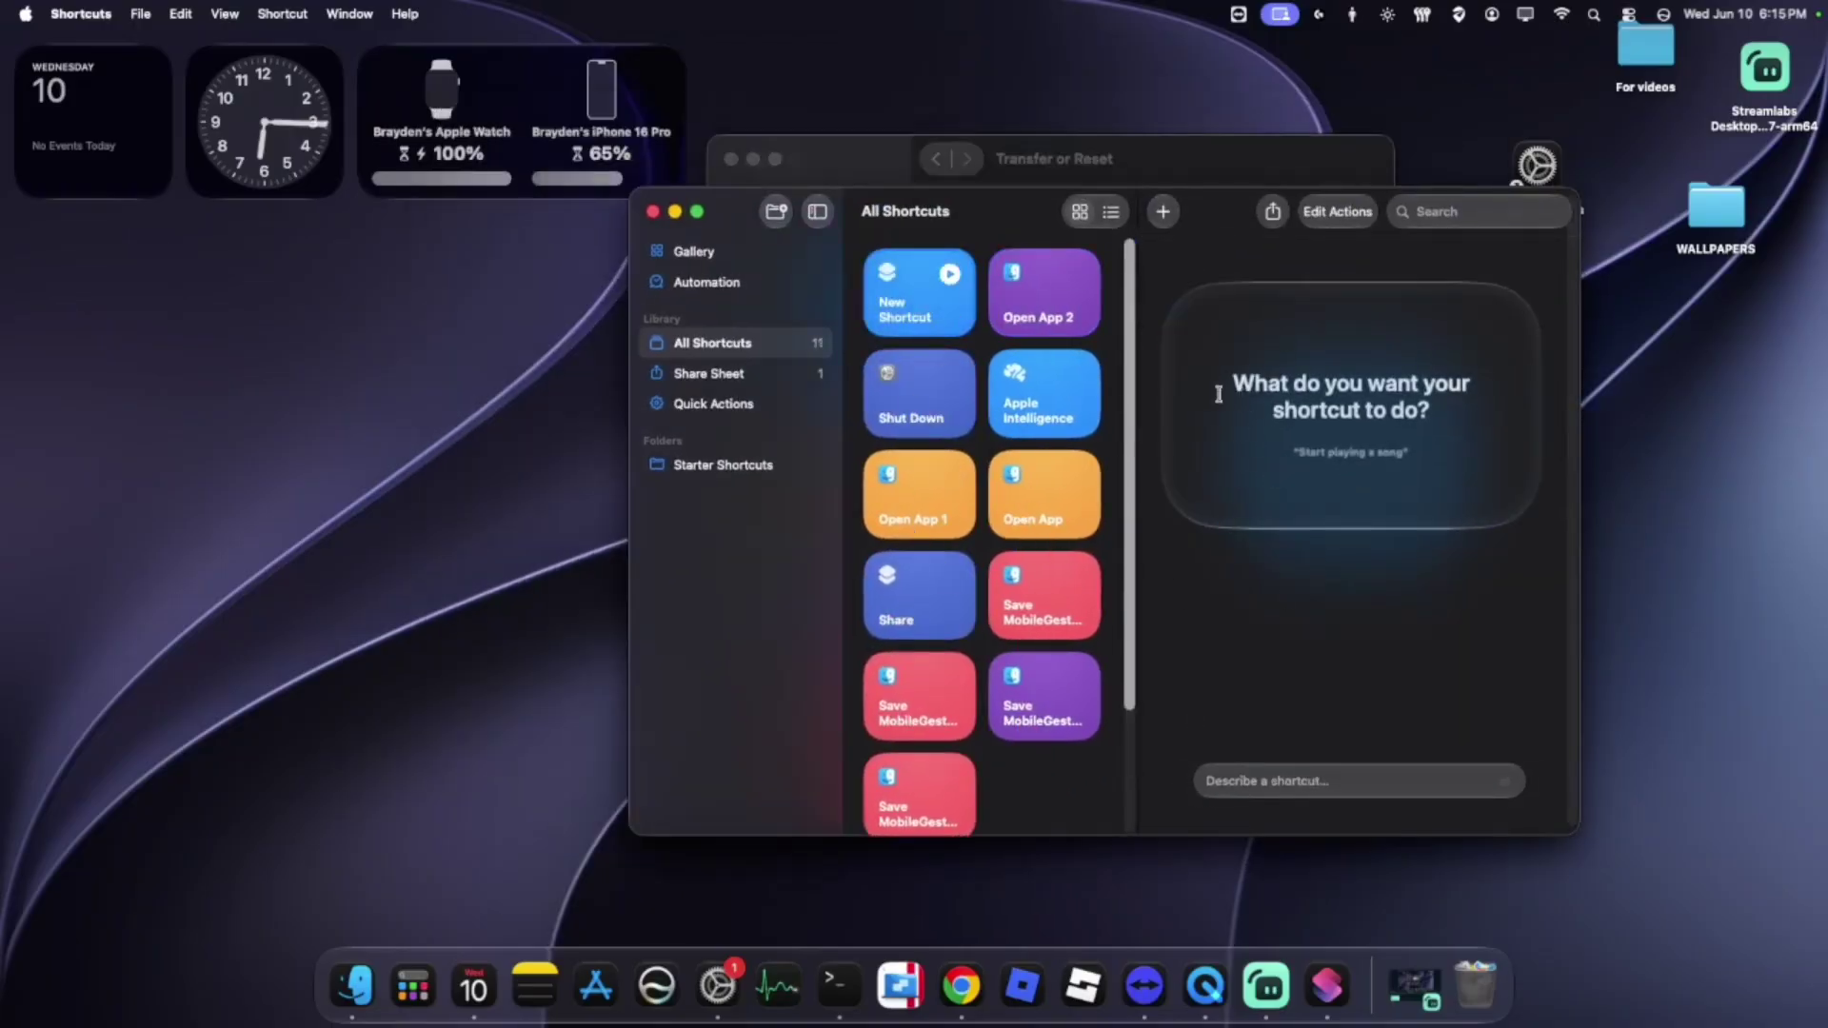
right_click(897, 291)
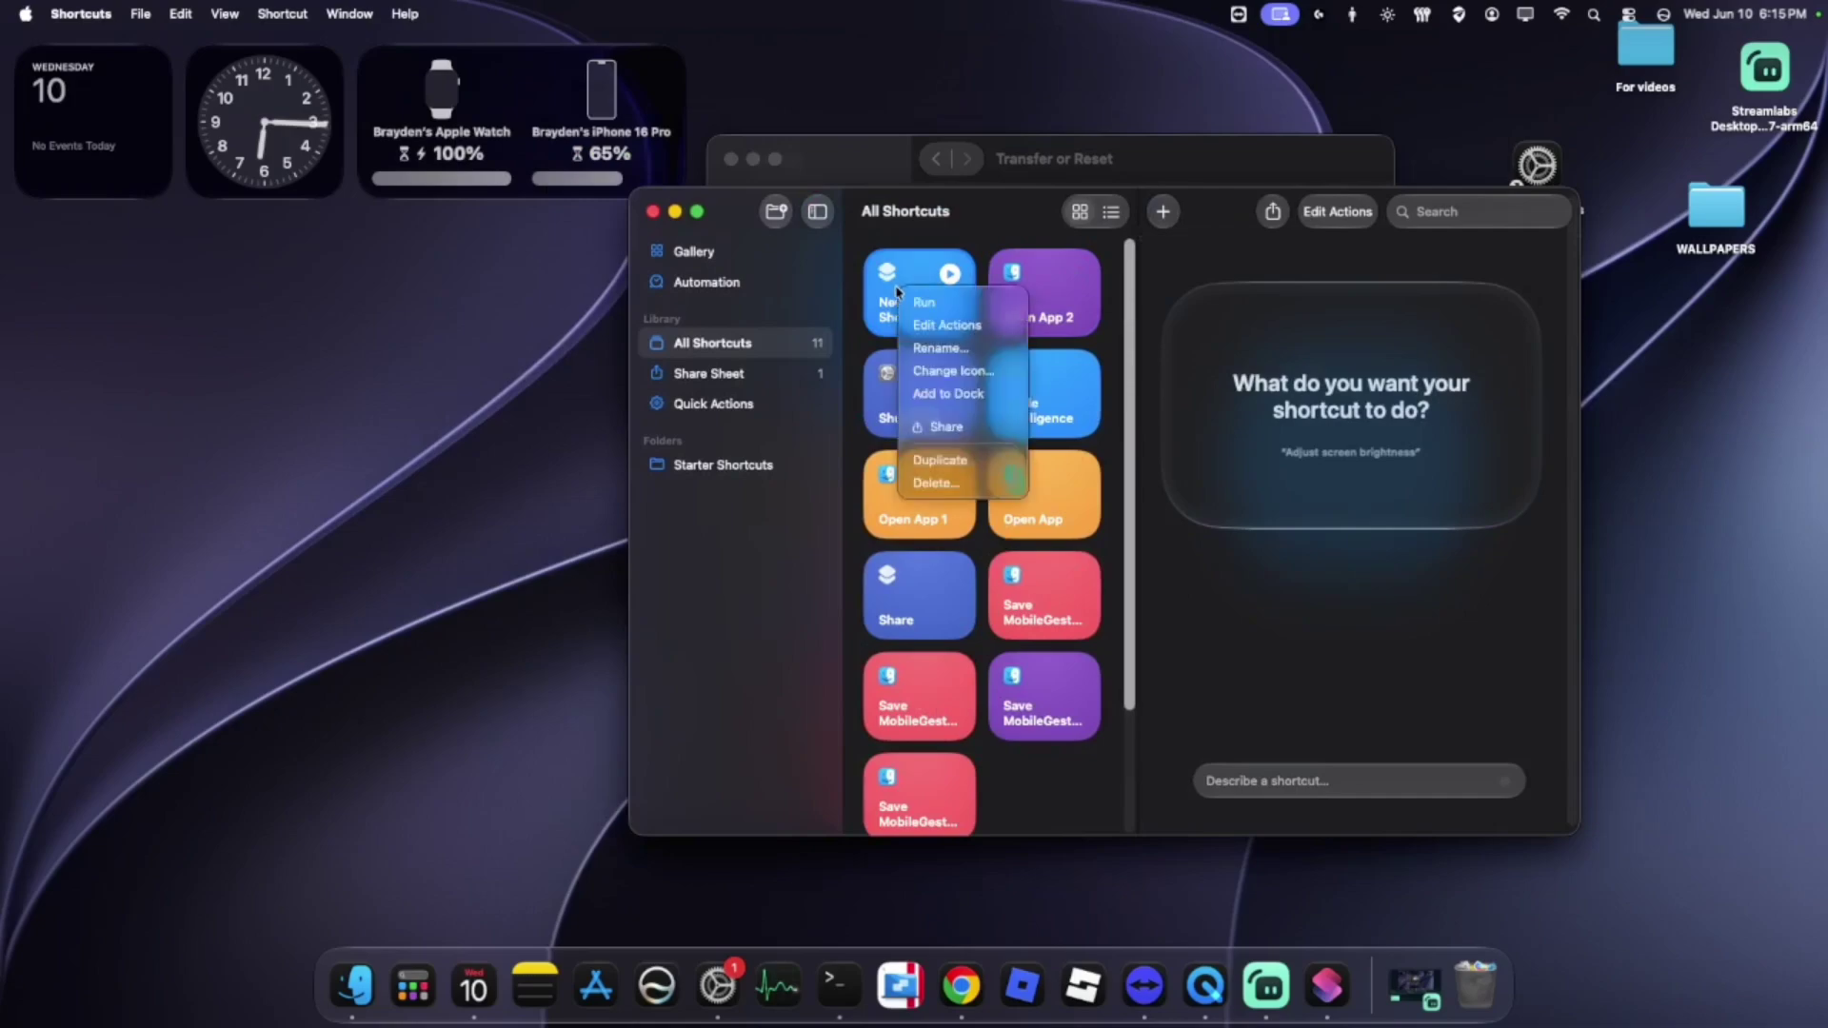
click(936, 483)
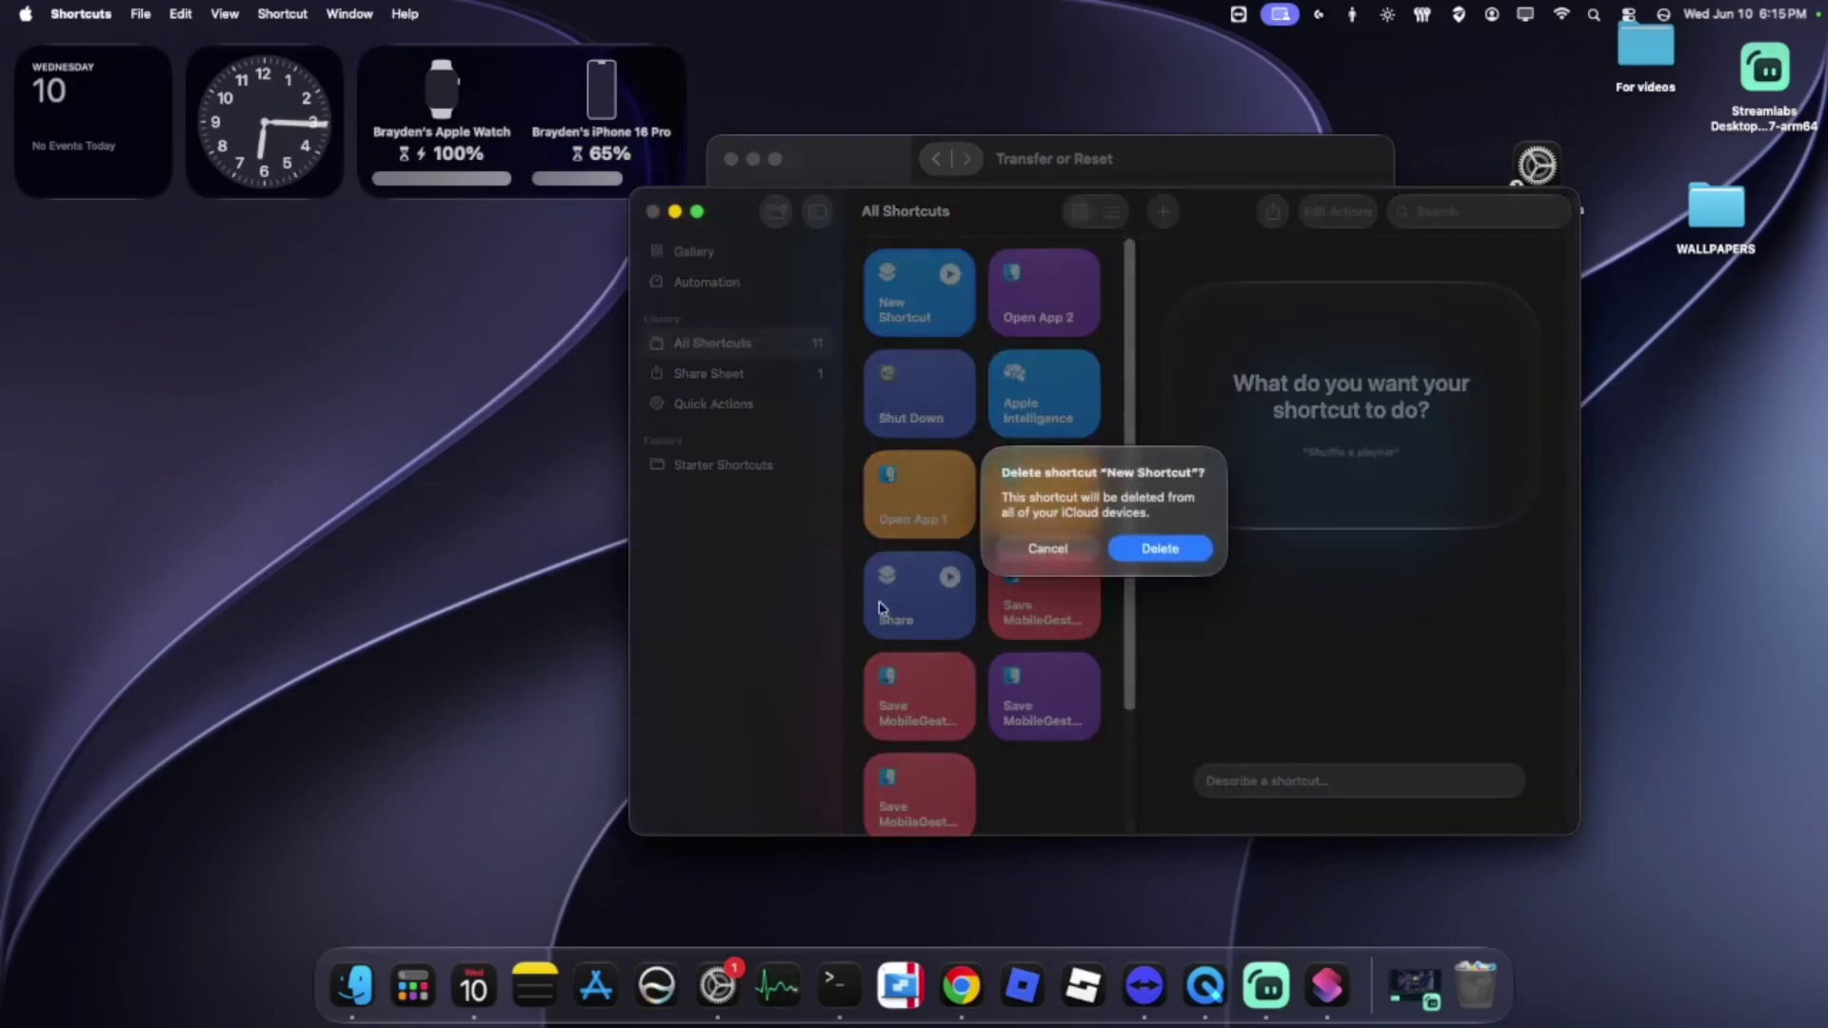
click(1166, 553)
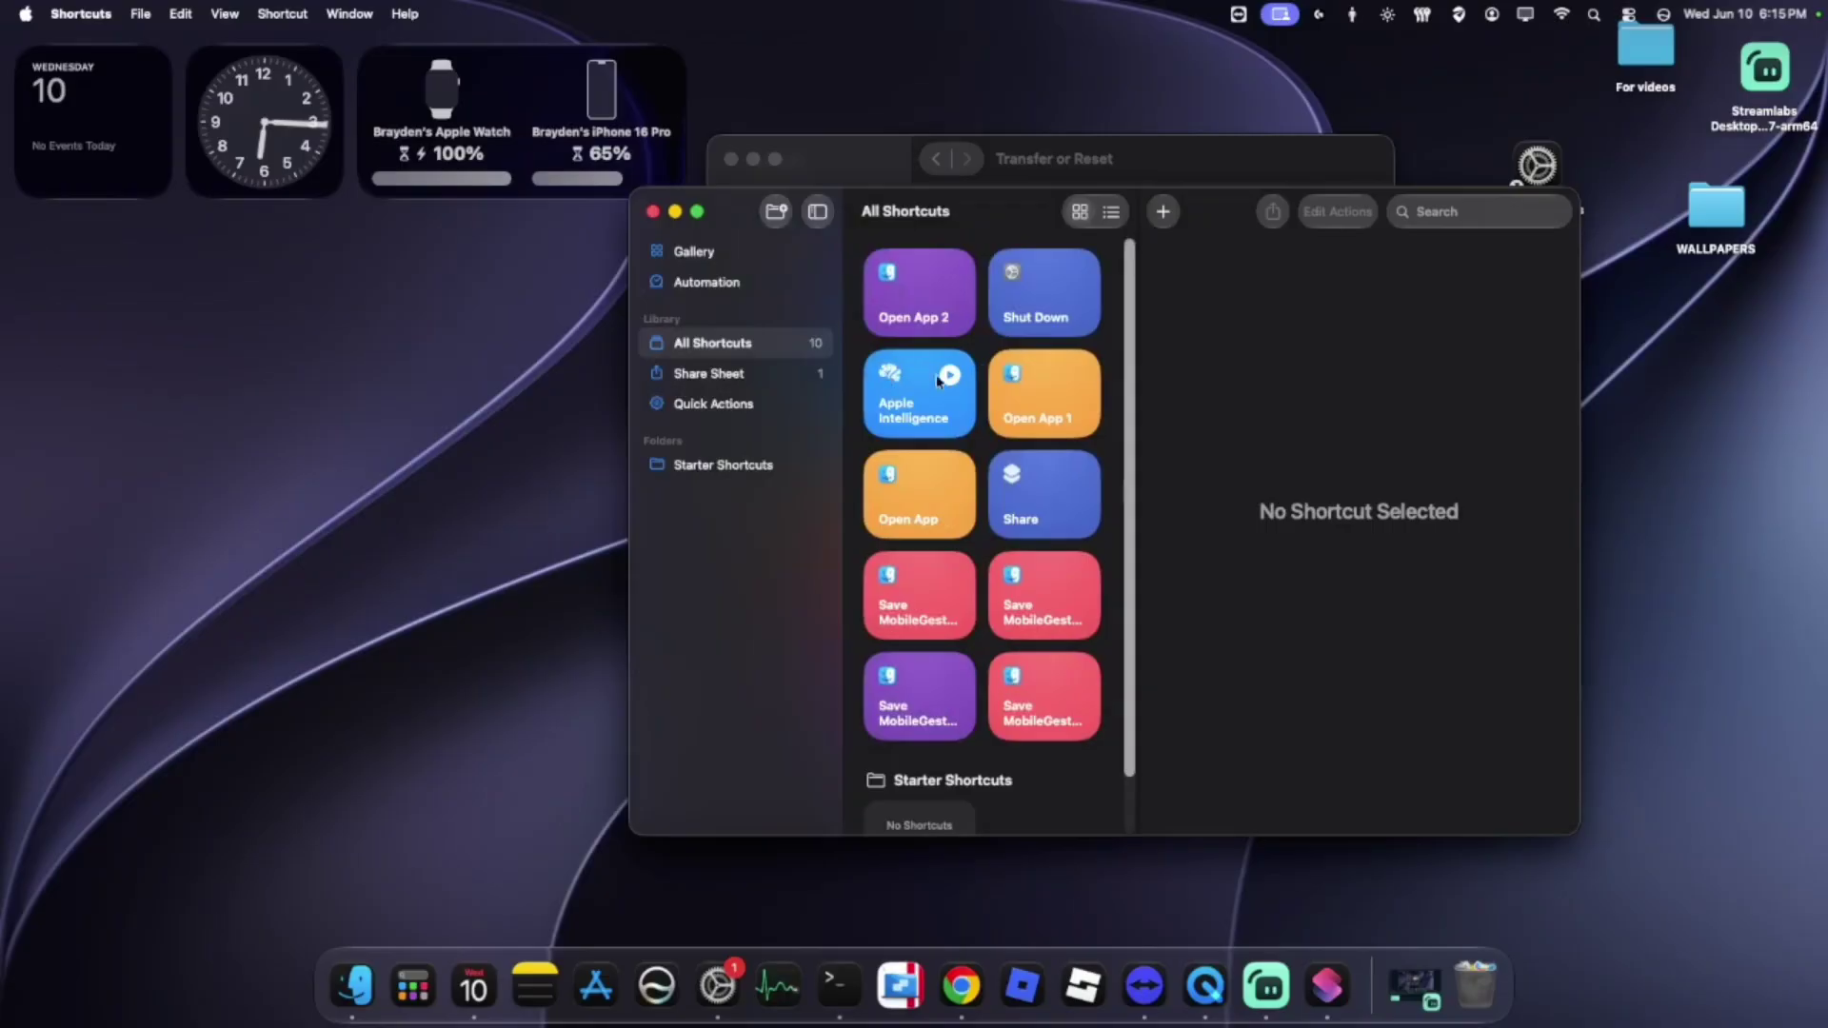
Step: Close the Shortcuts and System Settings windows to return to the desktop
click(654, 212)
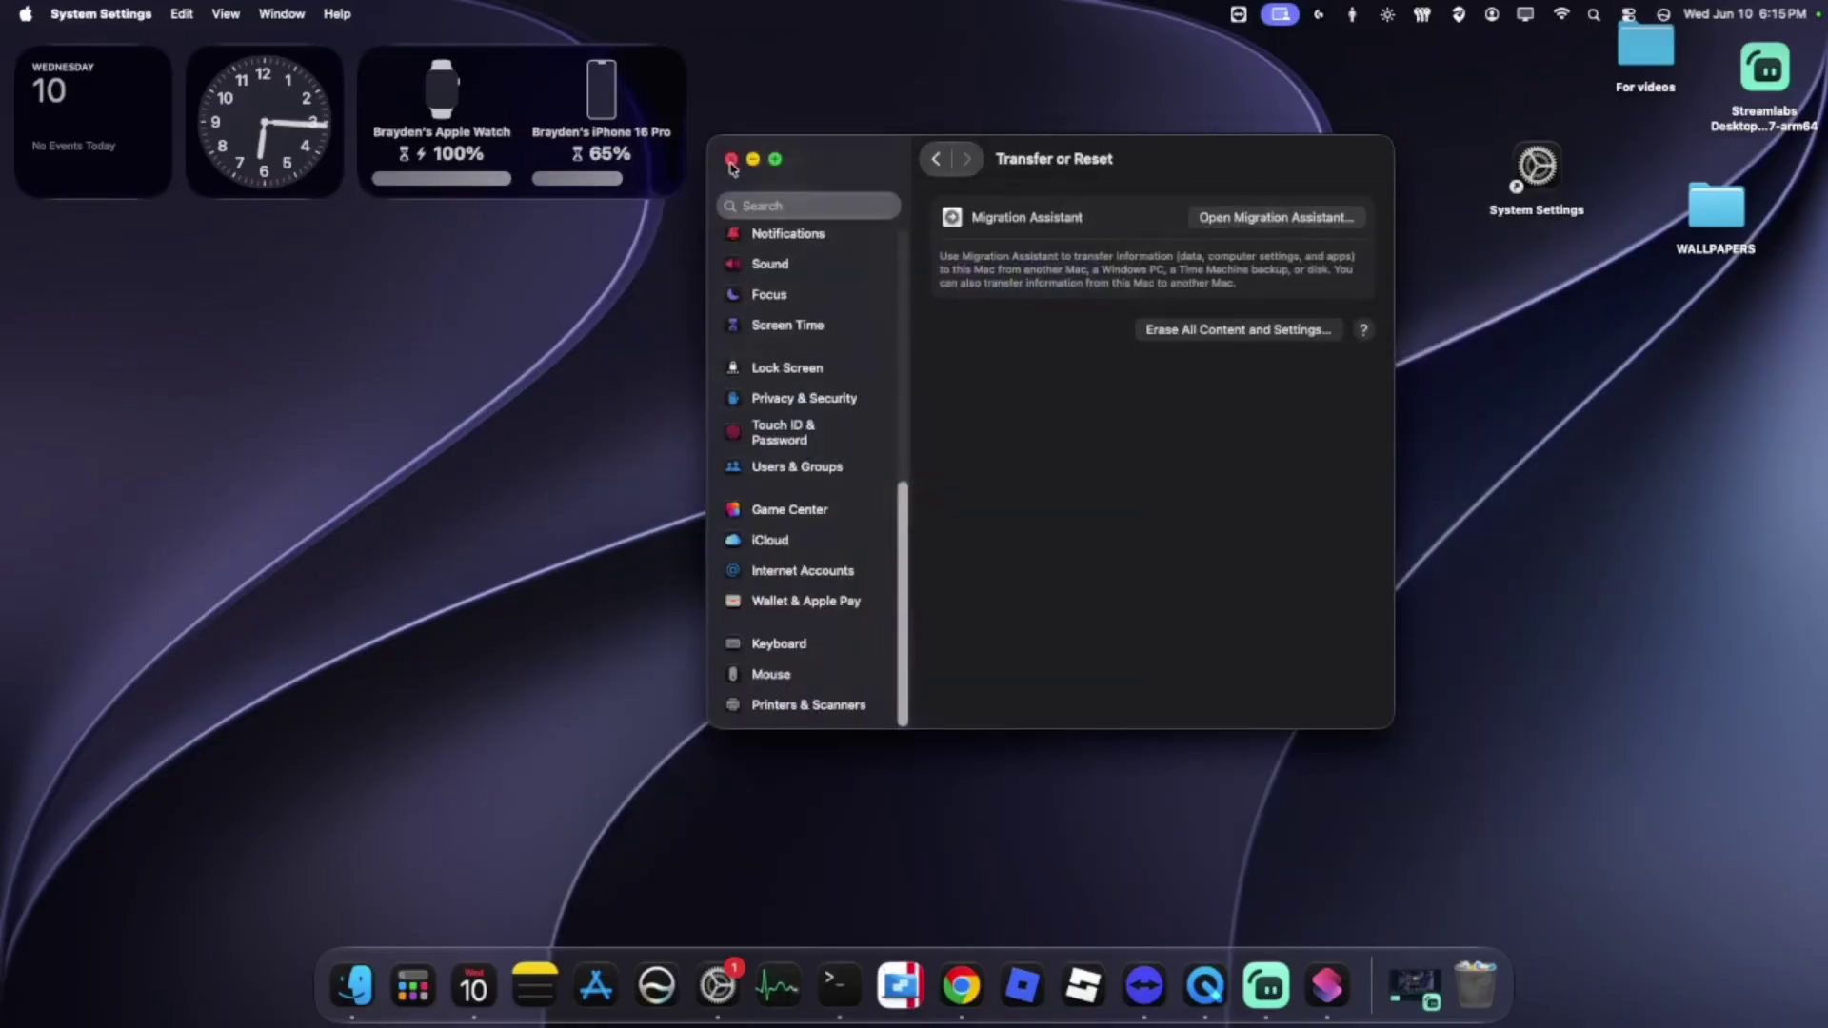
click(731, 159)
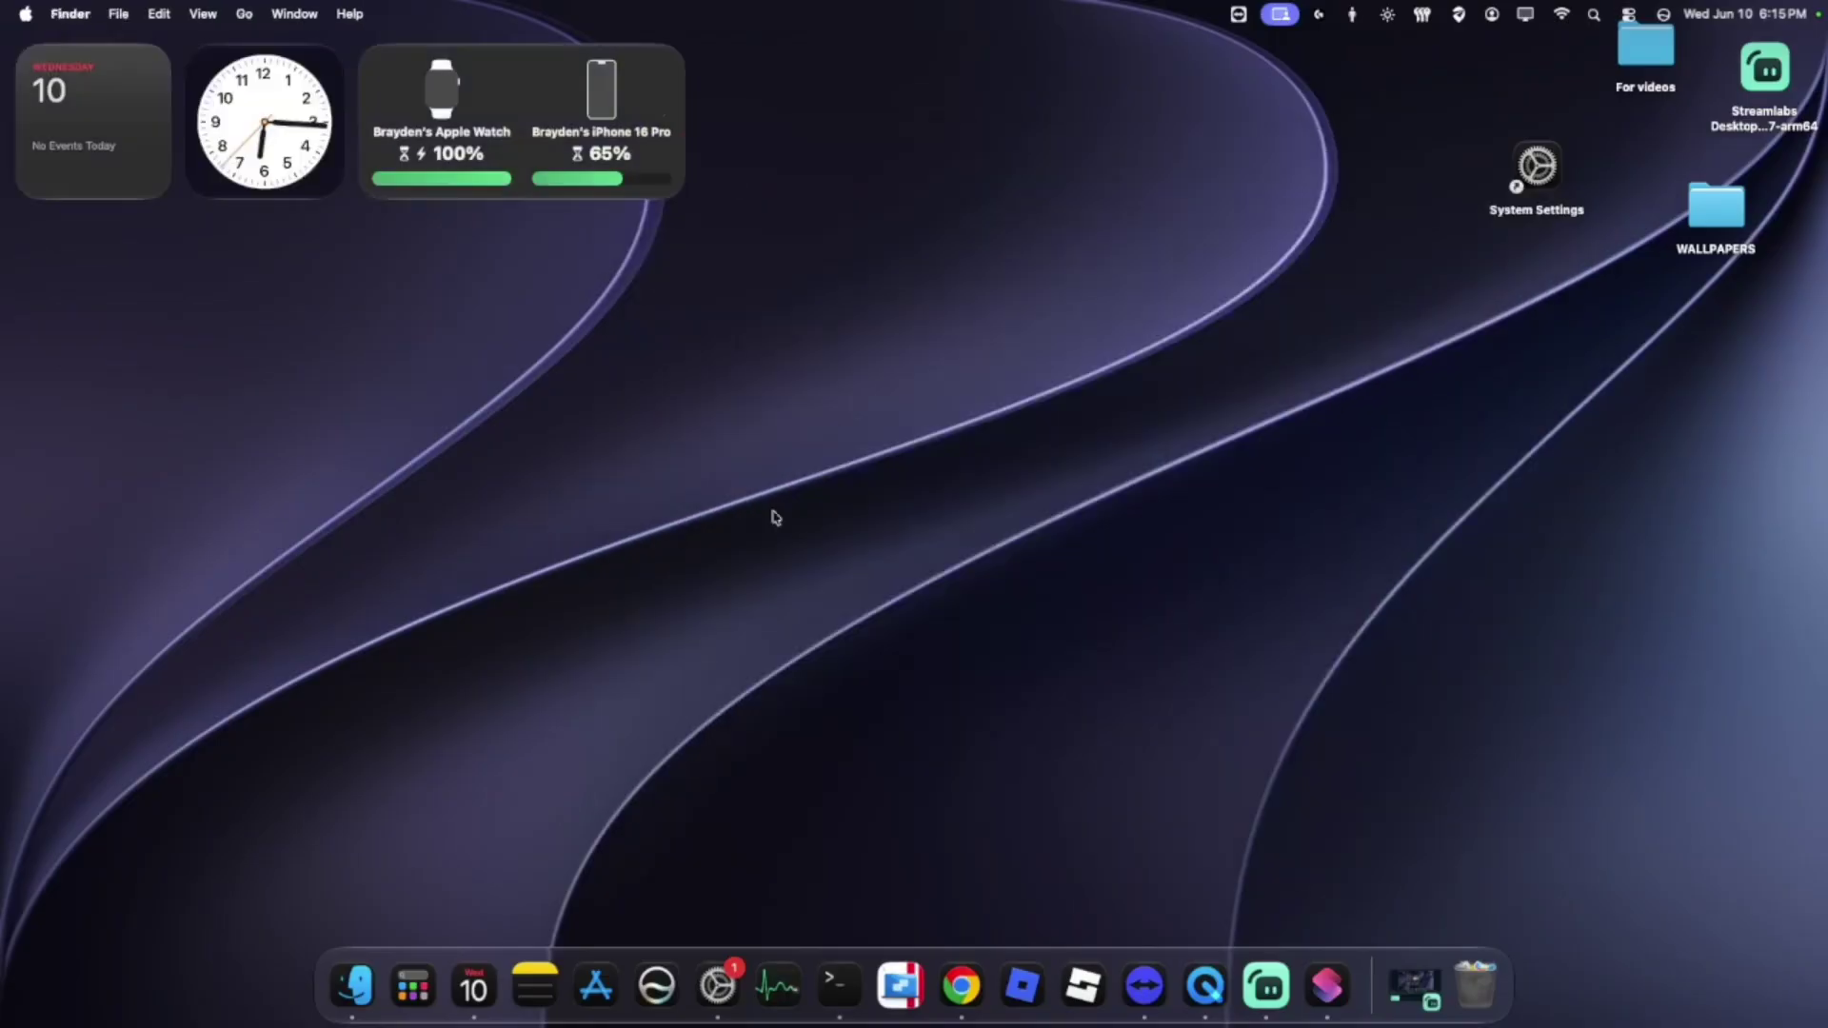
Step: Reopen System Settings at the Siri settings, view the available Voice variations and voices, and return to the Siri page
click(706, 990)
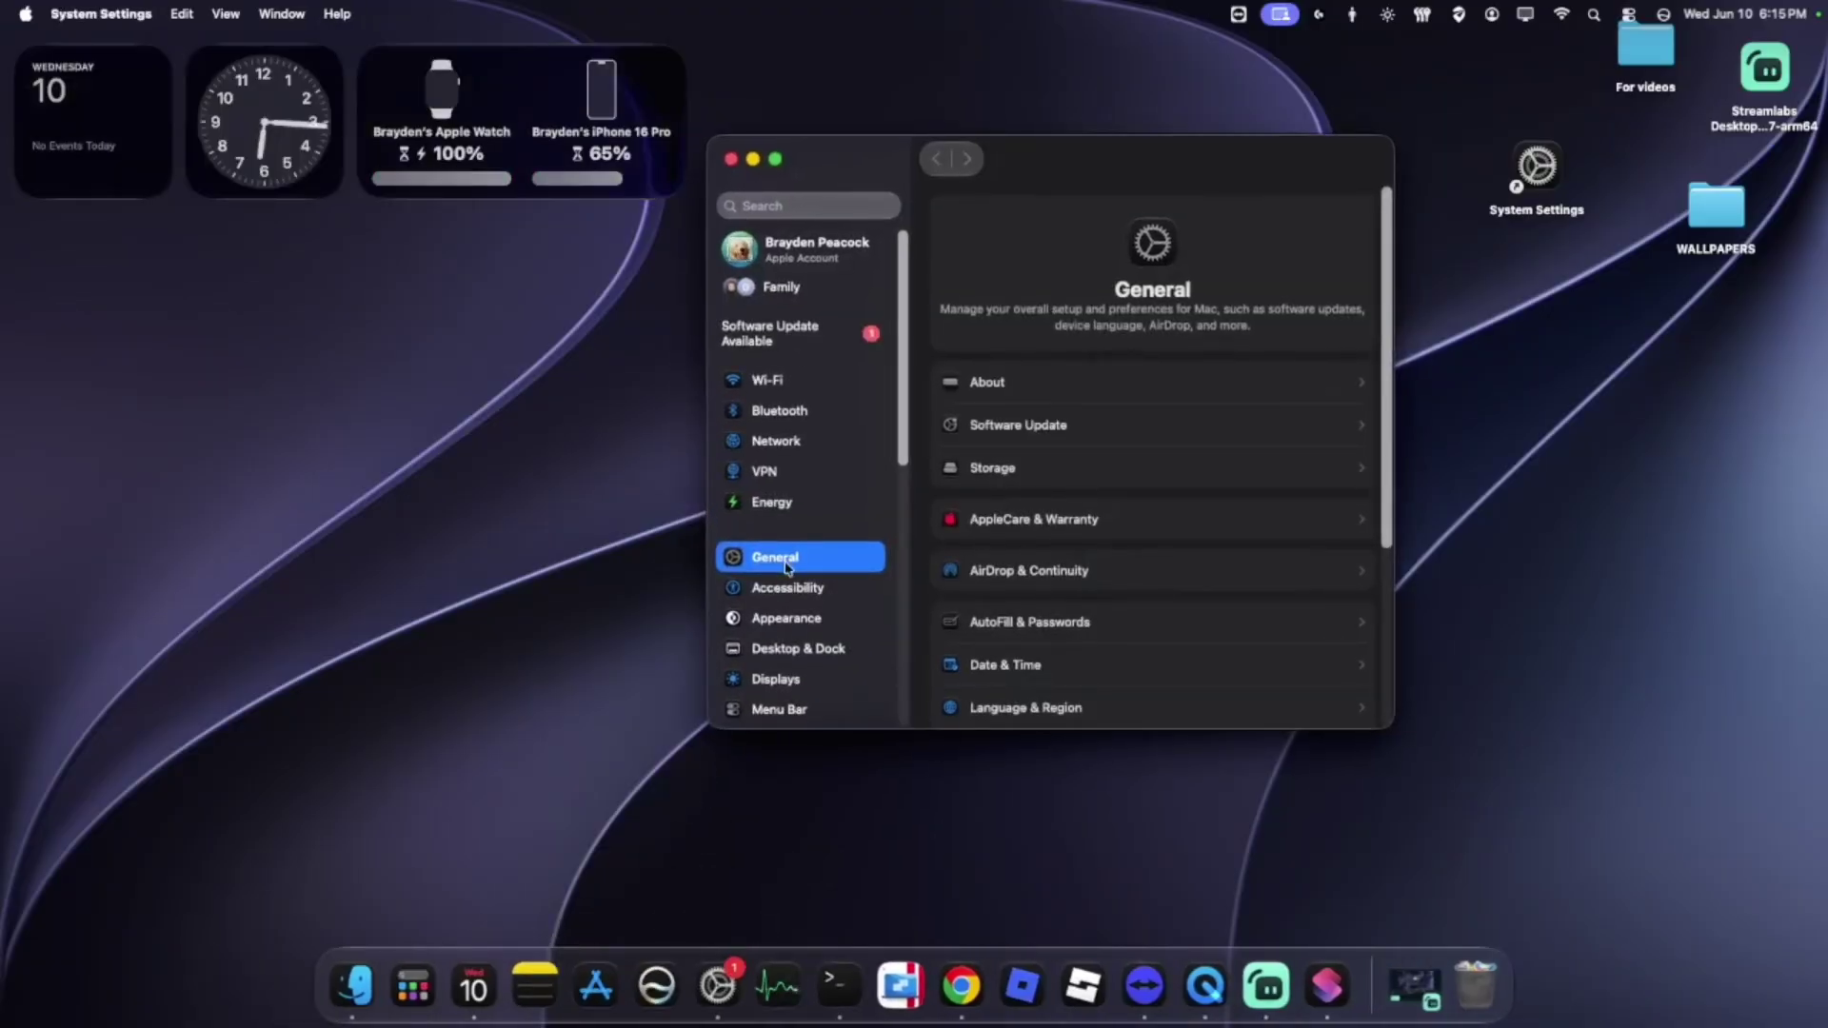
scroll(789, 568, down, 10)
scroll(816, 448, up, 5)
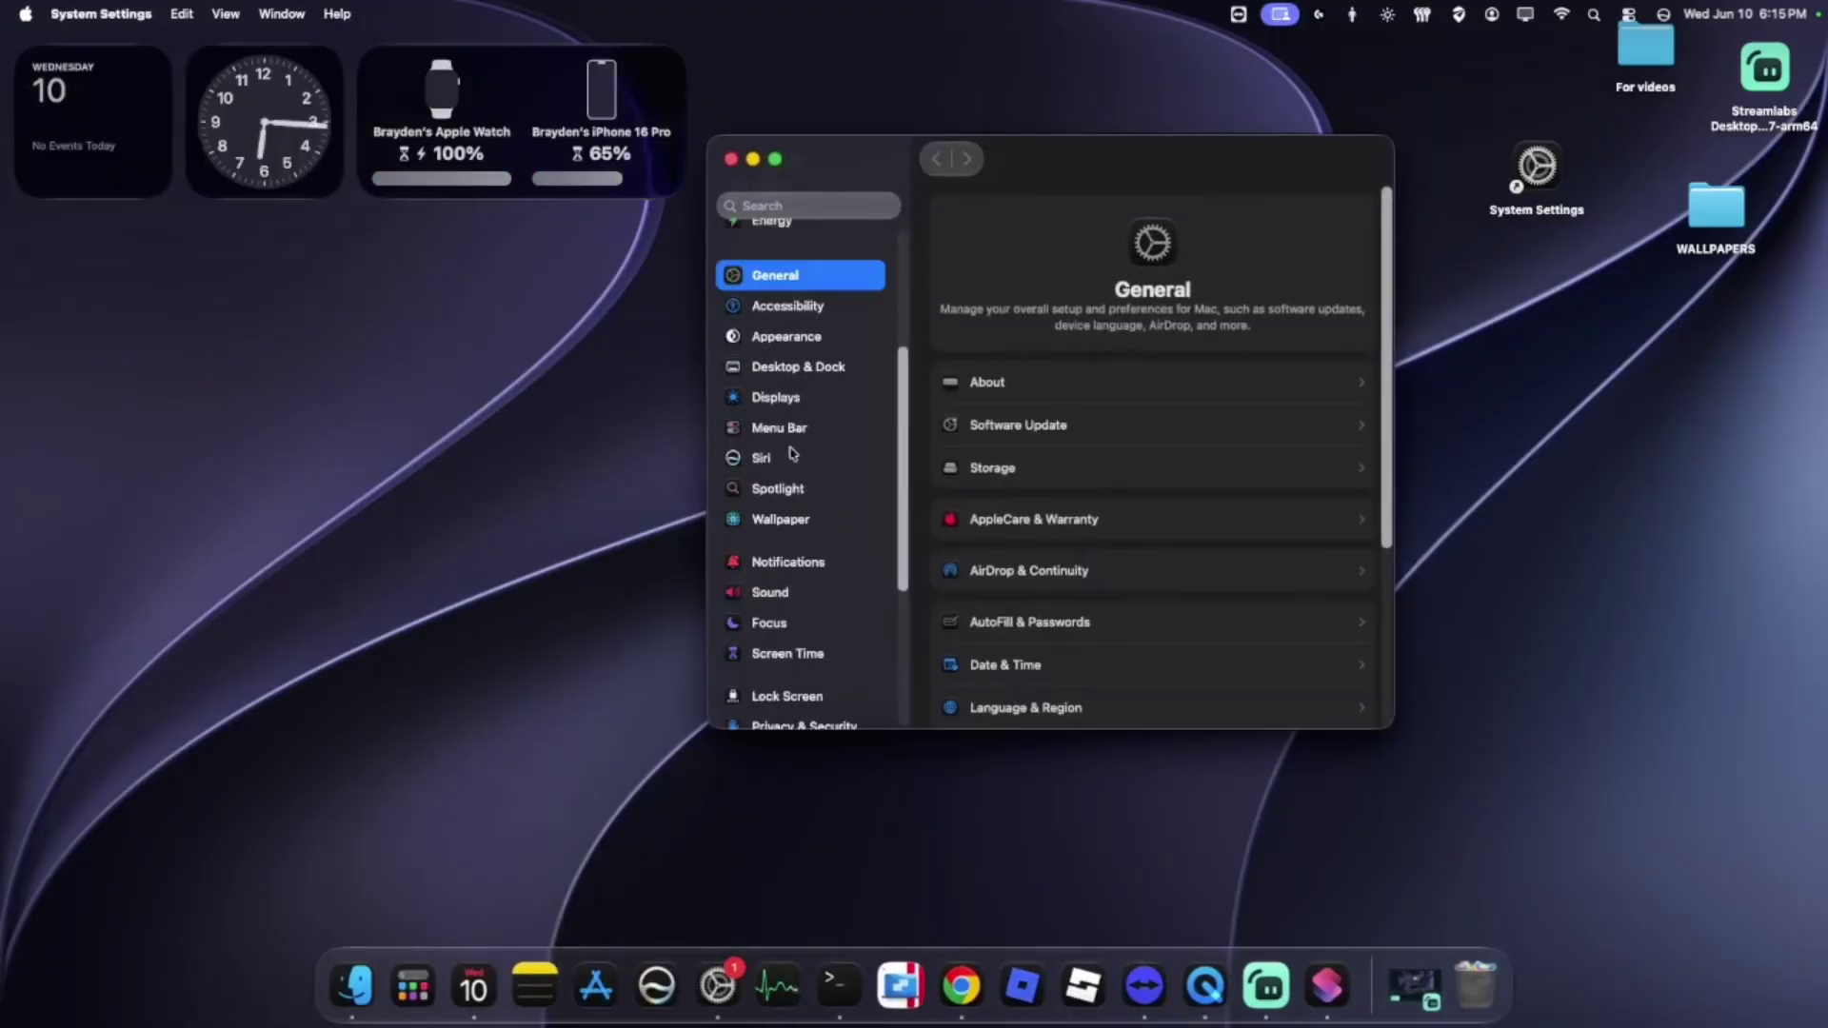
click(792, 455)
click(1003, 371)
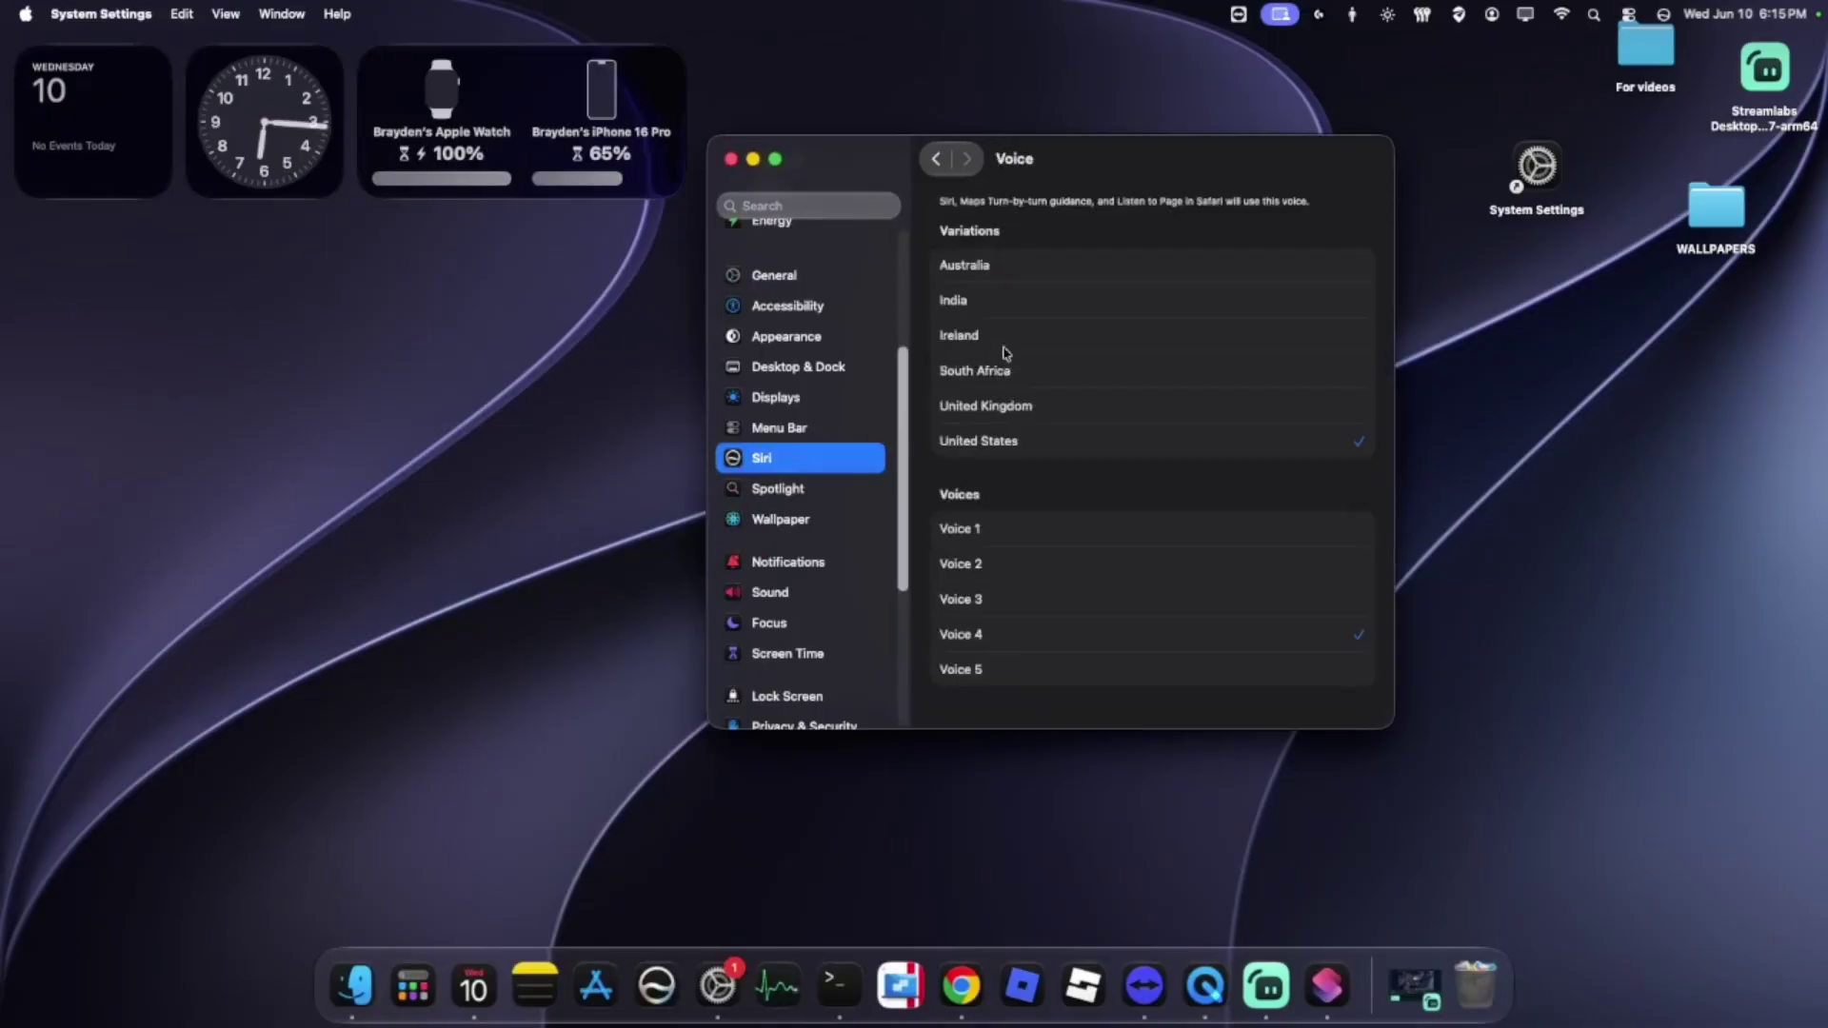
click(936, 159)
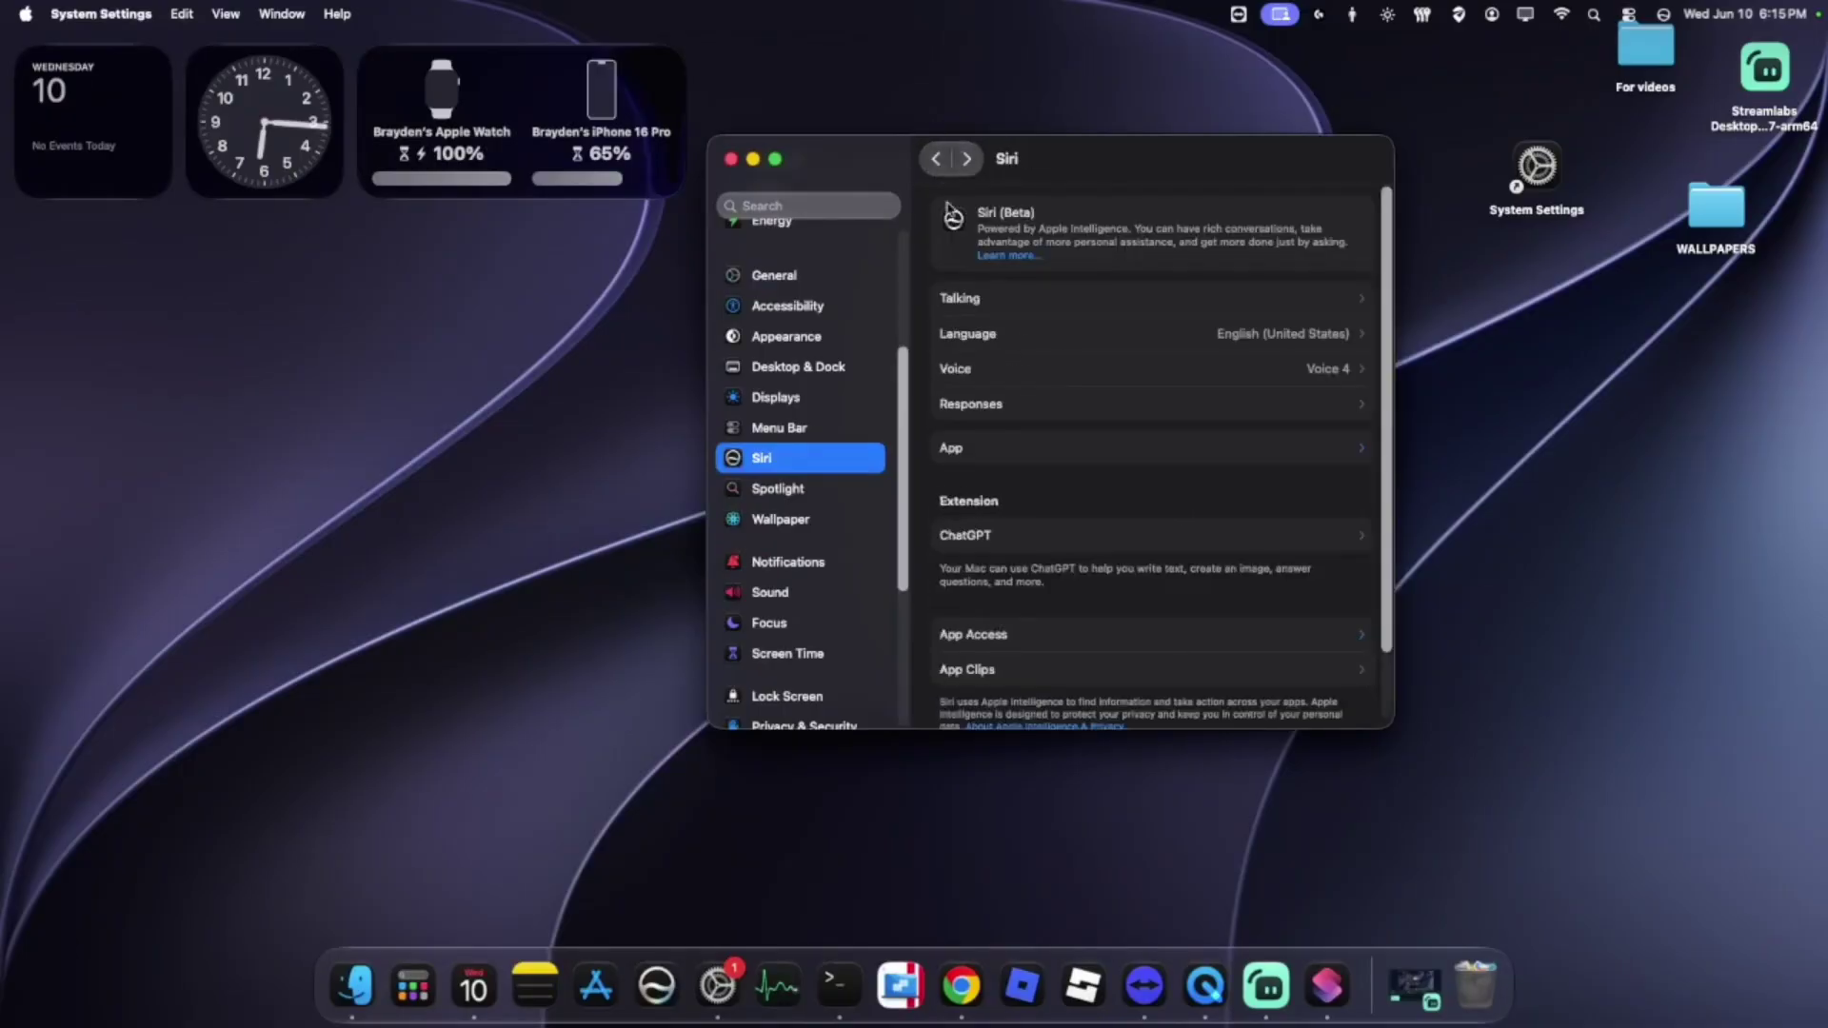
Step: View the Siri App settings for what the app opens to and how long conversations are kept, and return to the Siri page
click(1187, 445)
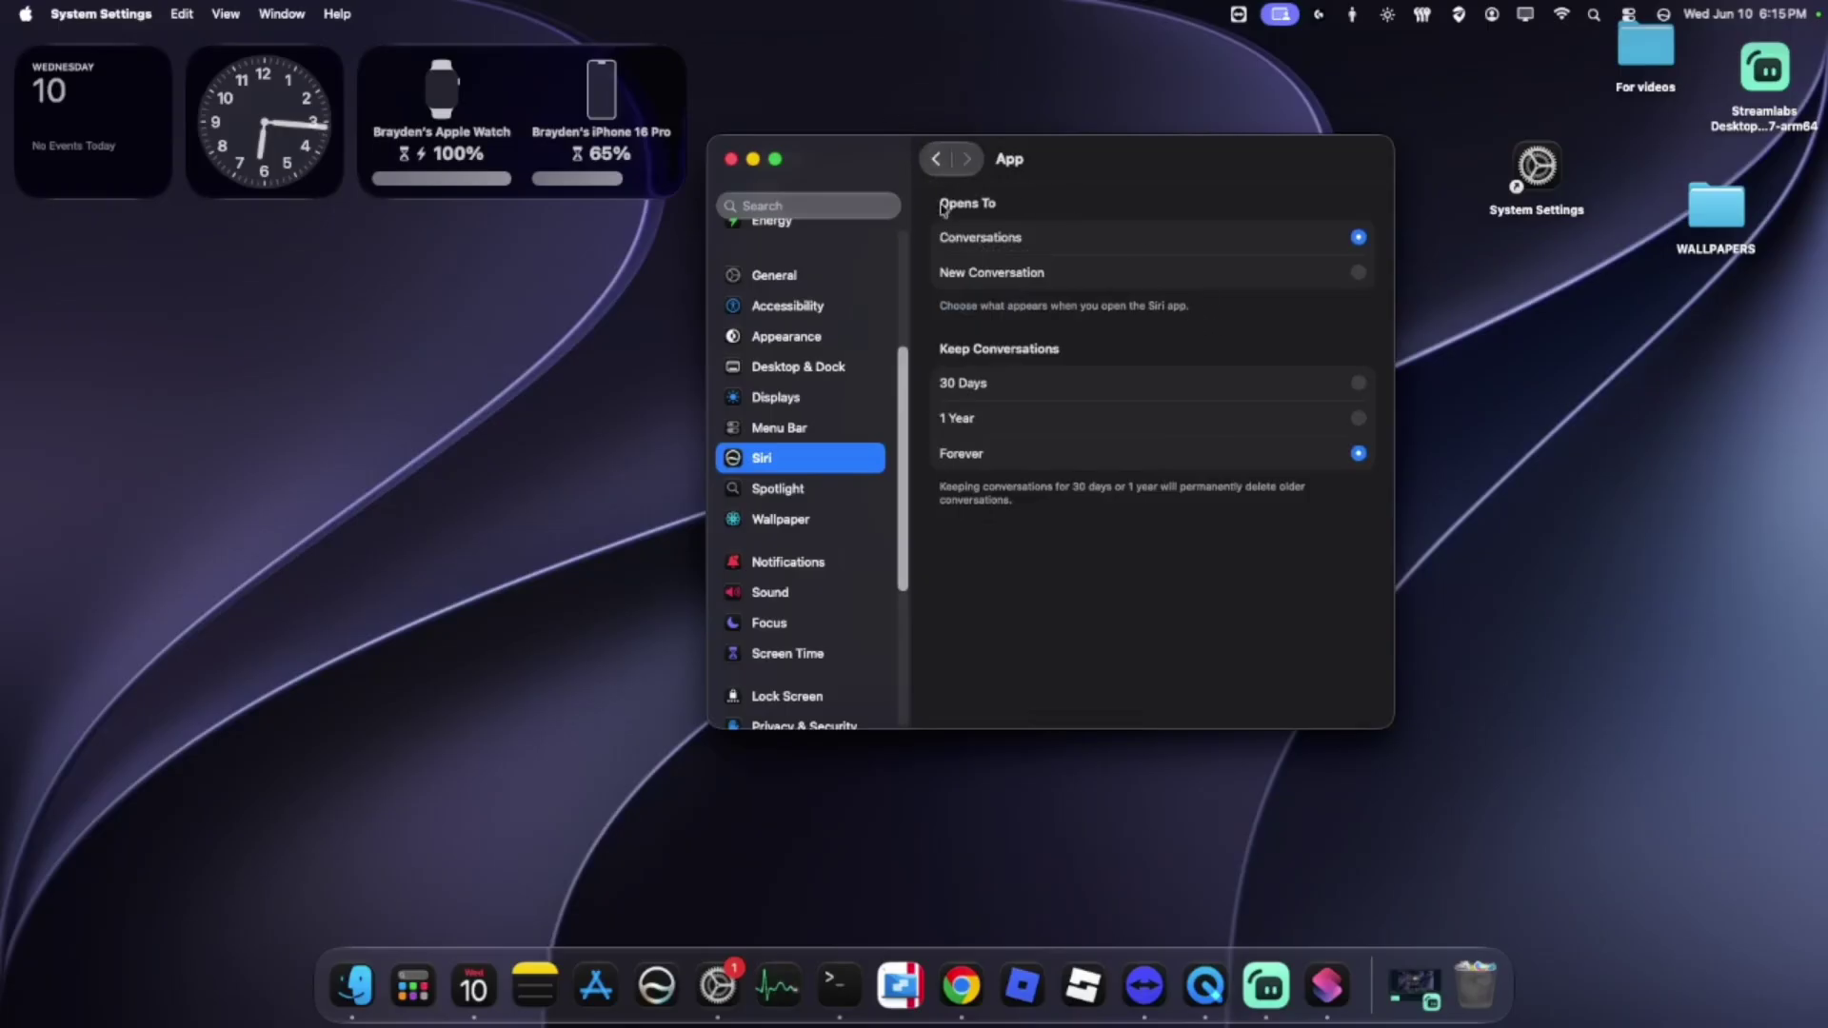
drag(952, 189, 985, 214)
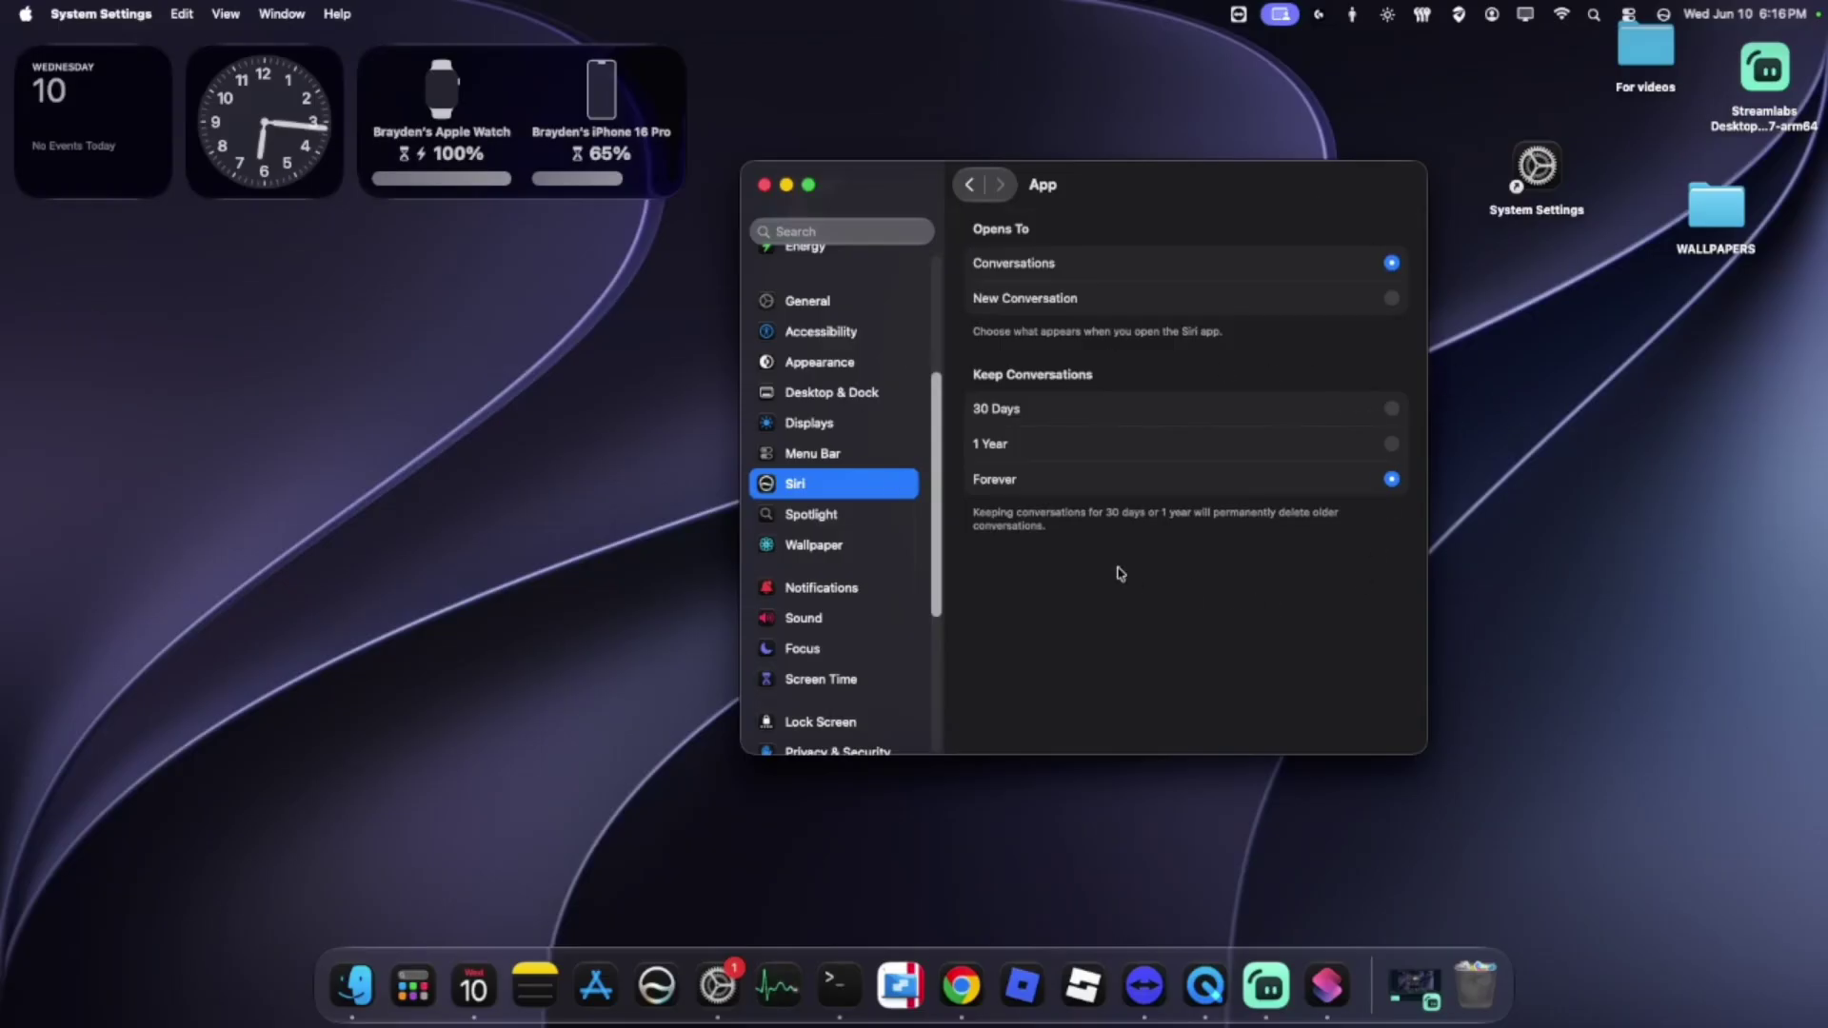
click(969, 185)
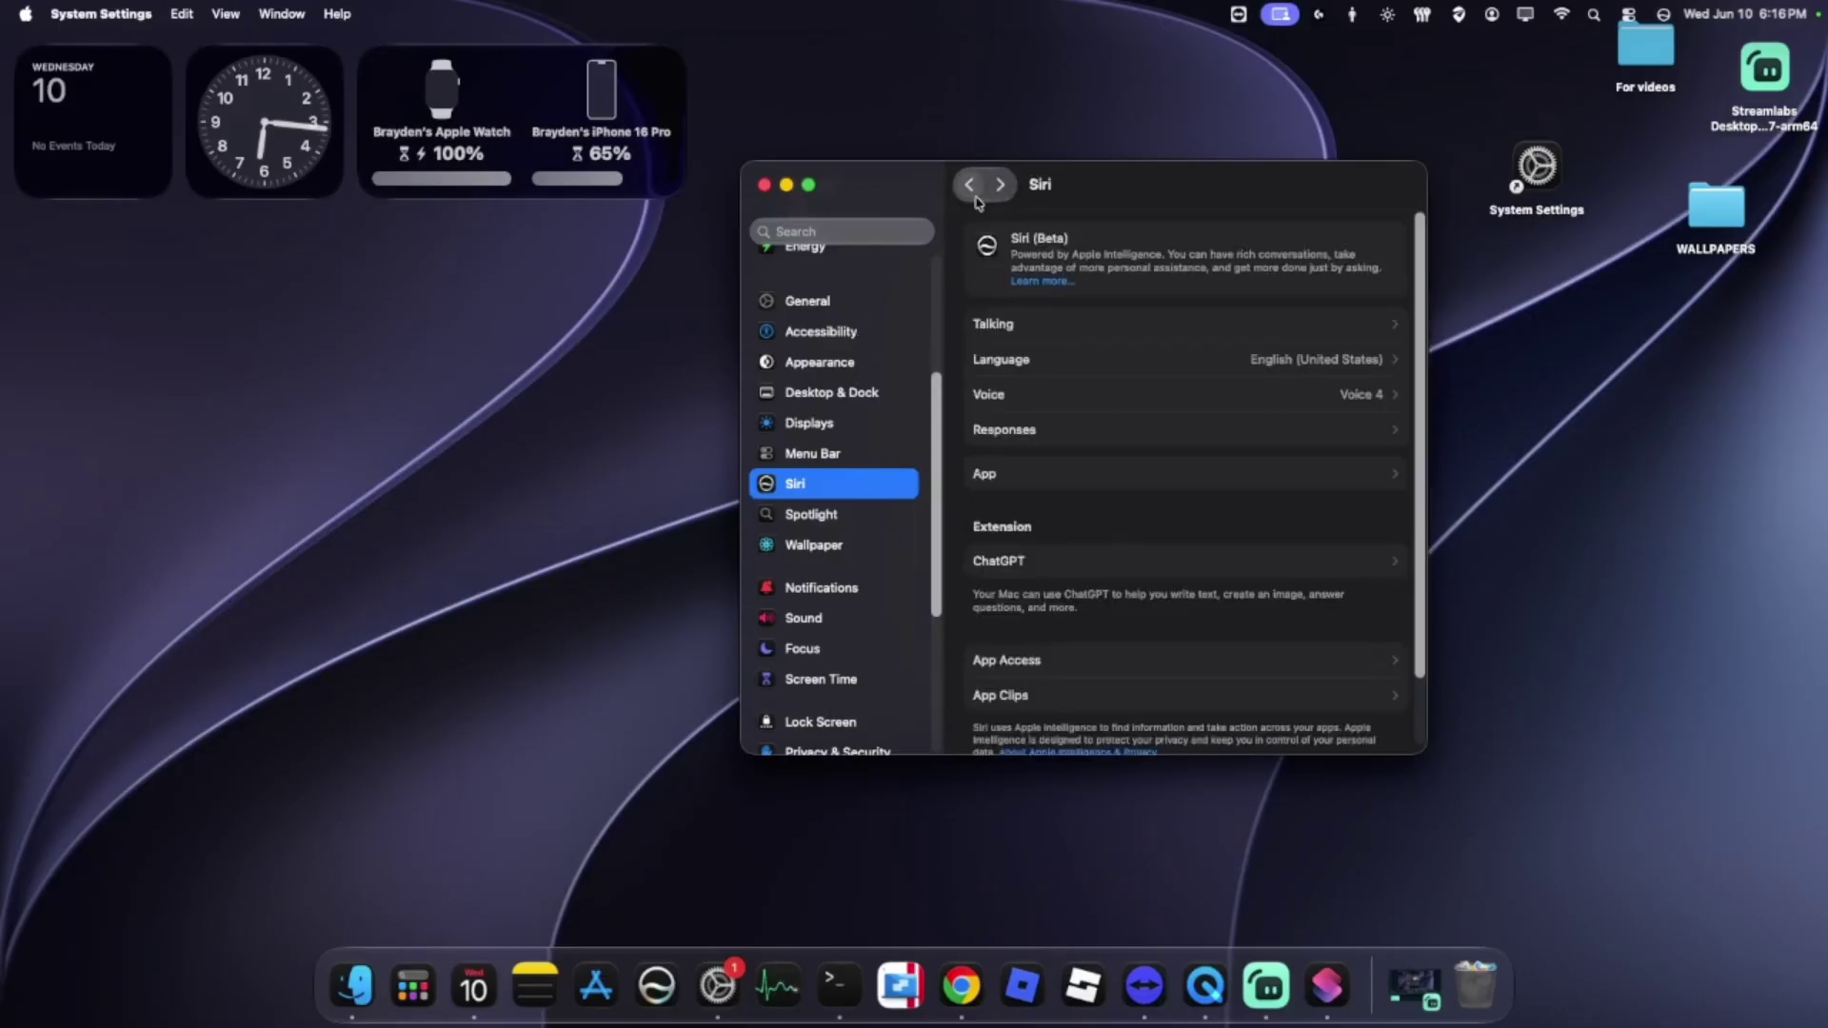
scroll(1071, 424, up, 1)
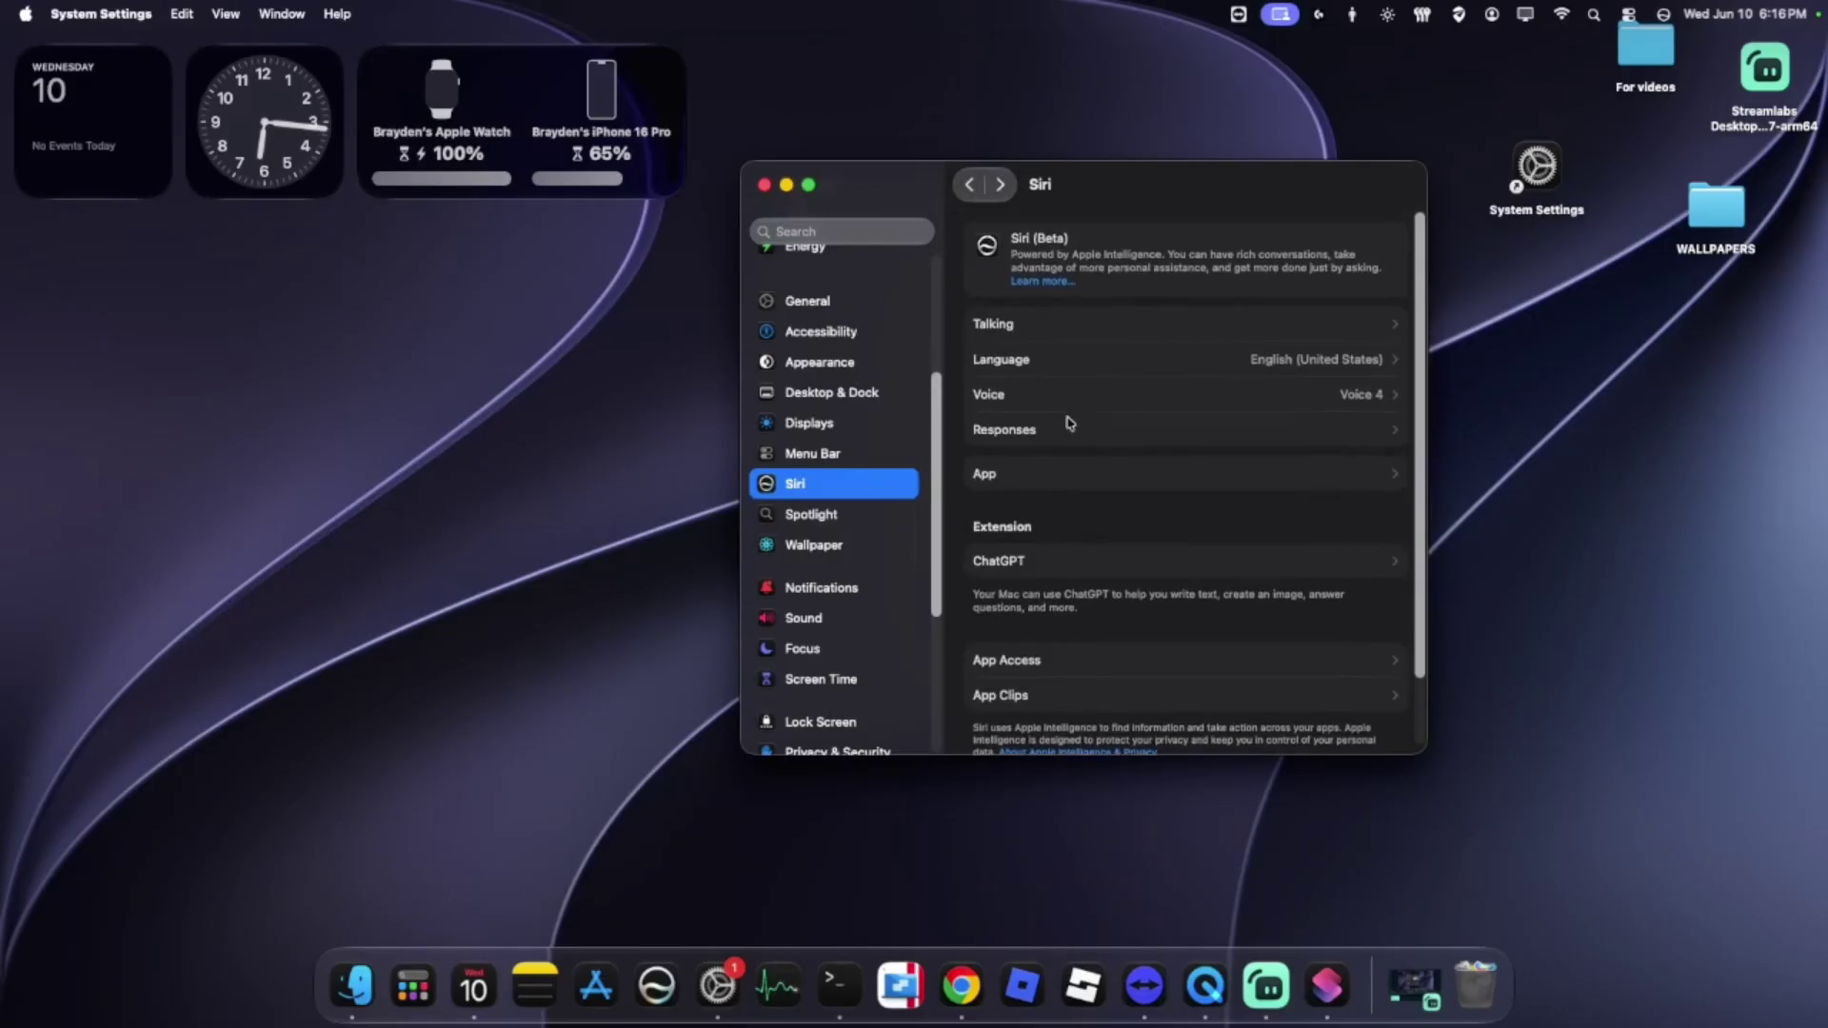
Step: View the Mac's storage breakdown in the General settings, then check the macOS storage details and dismiss them
click(808, 301)
click(1120, 507)
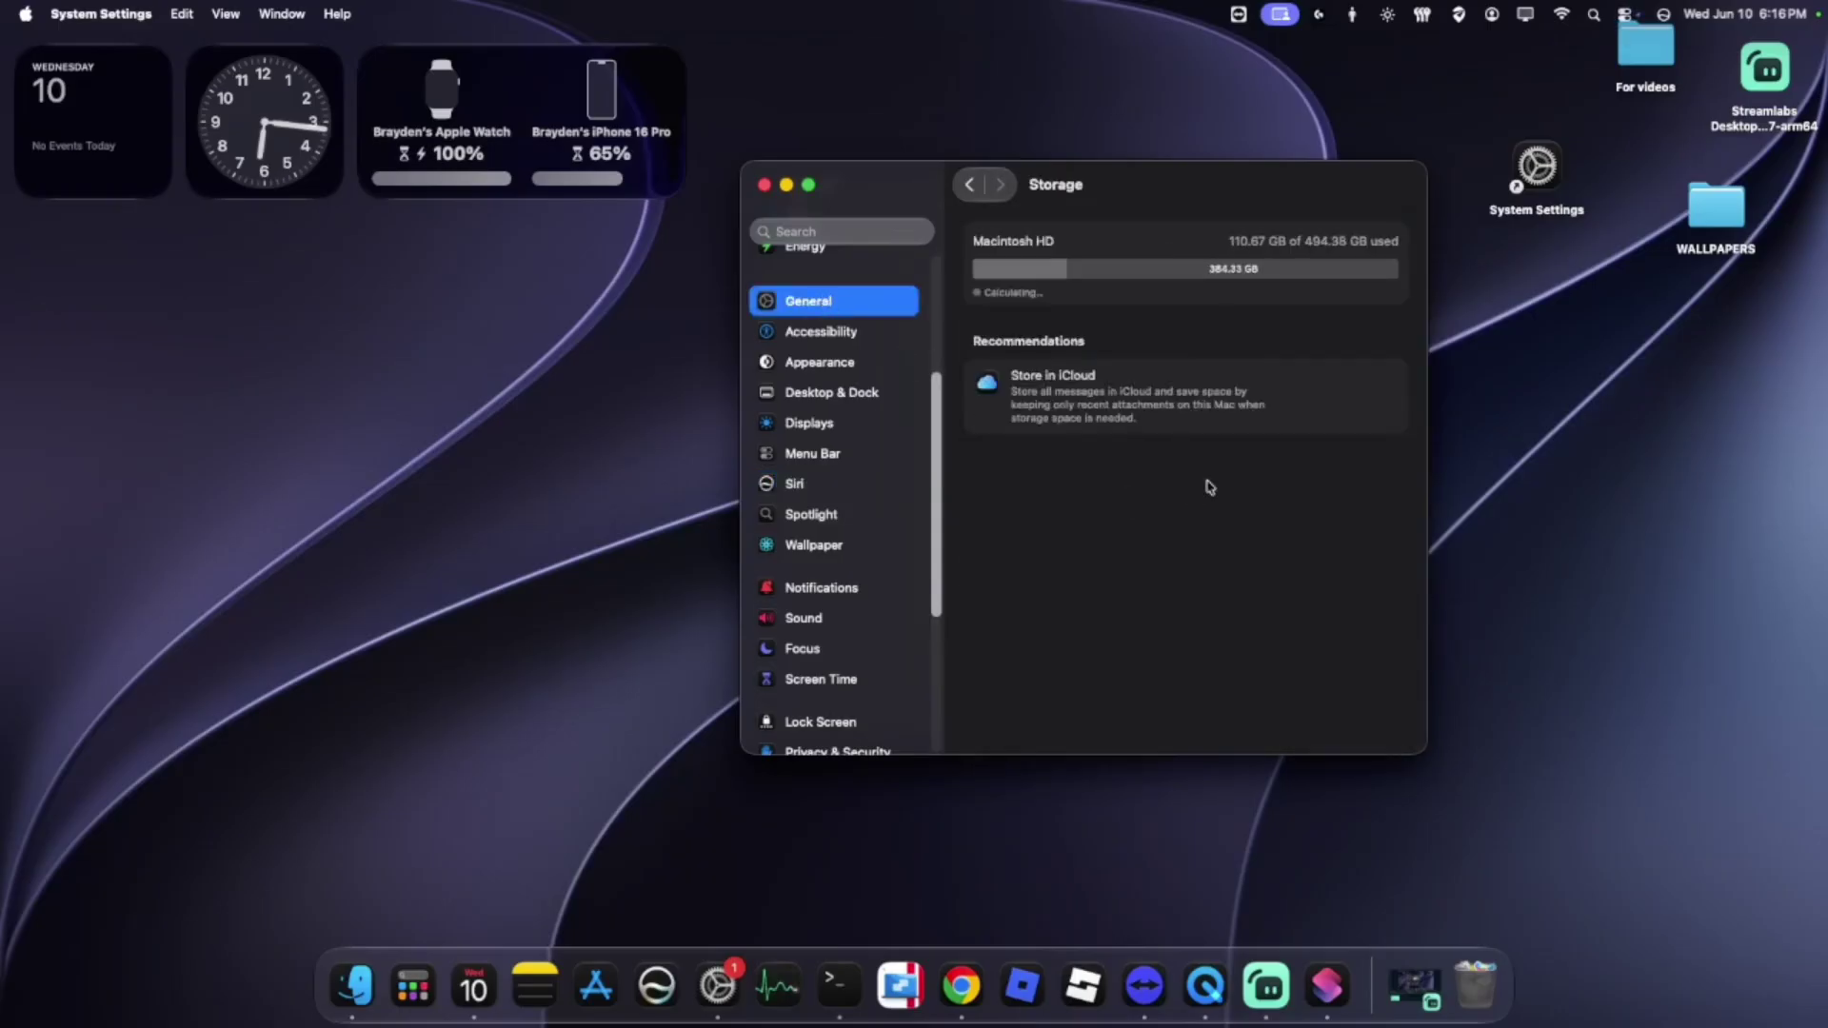
scroll(1233, 455, down, 5)
scroll(1233, 449, down, 4)
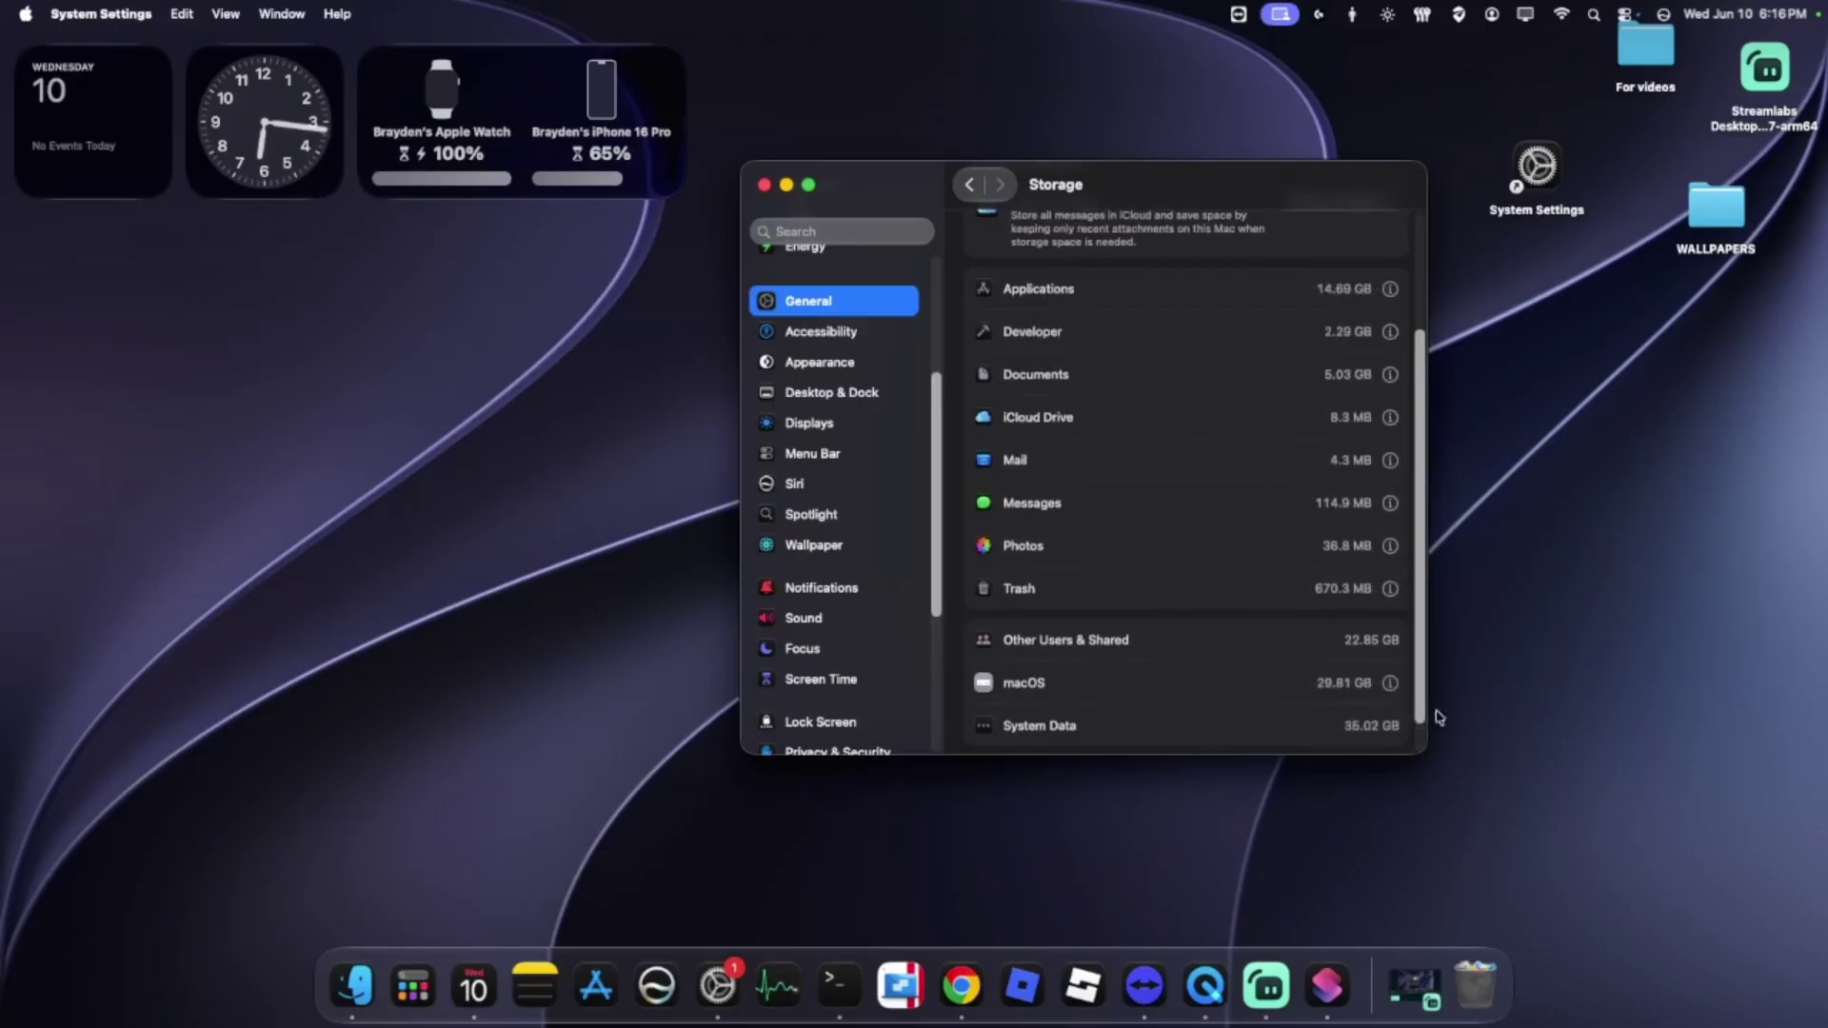
click(1389, 684)
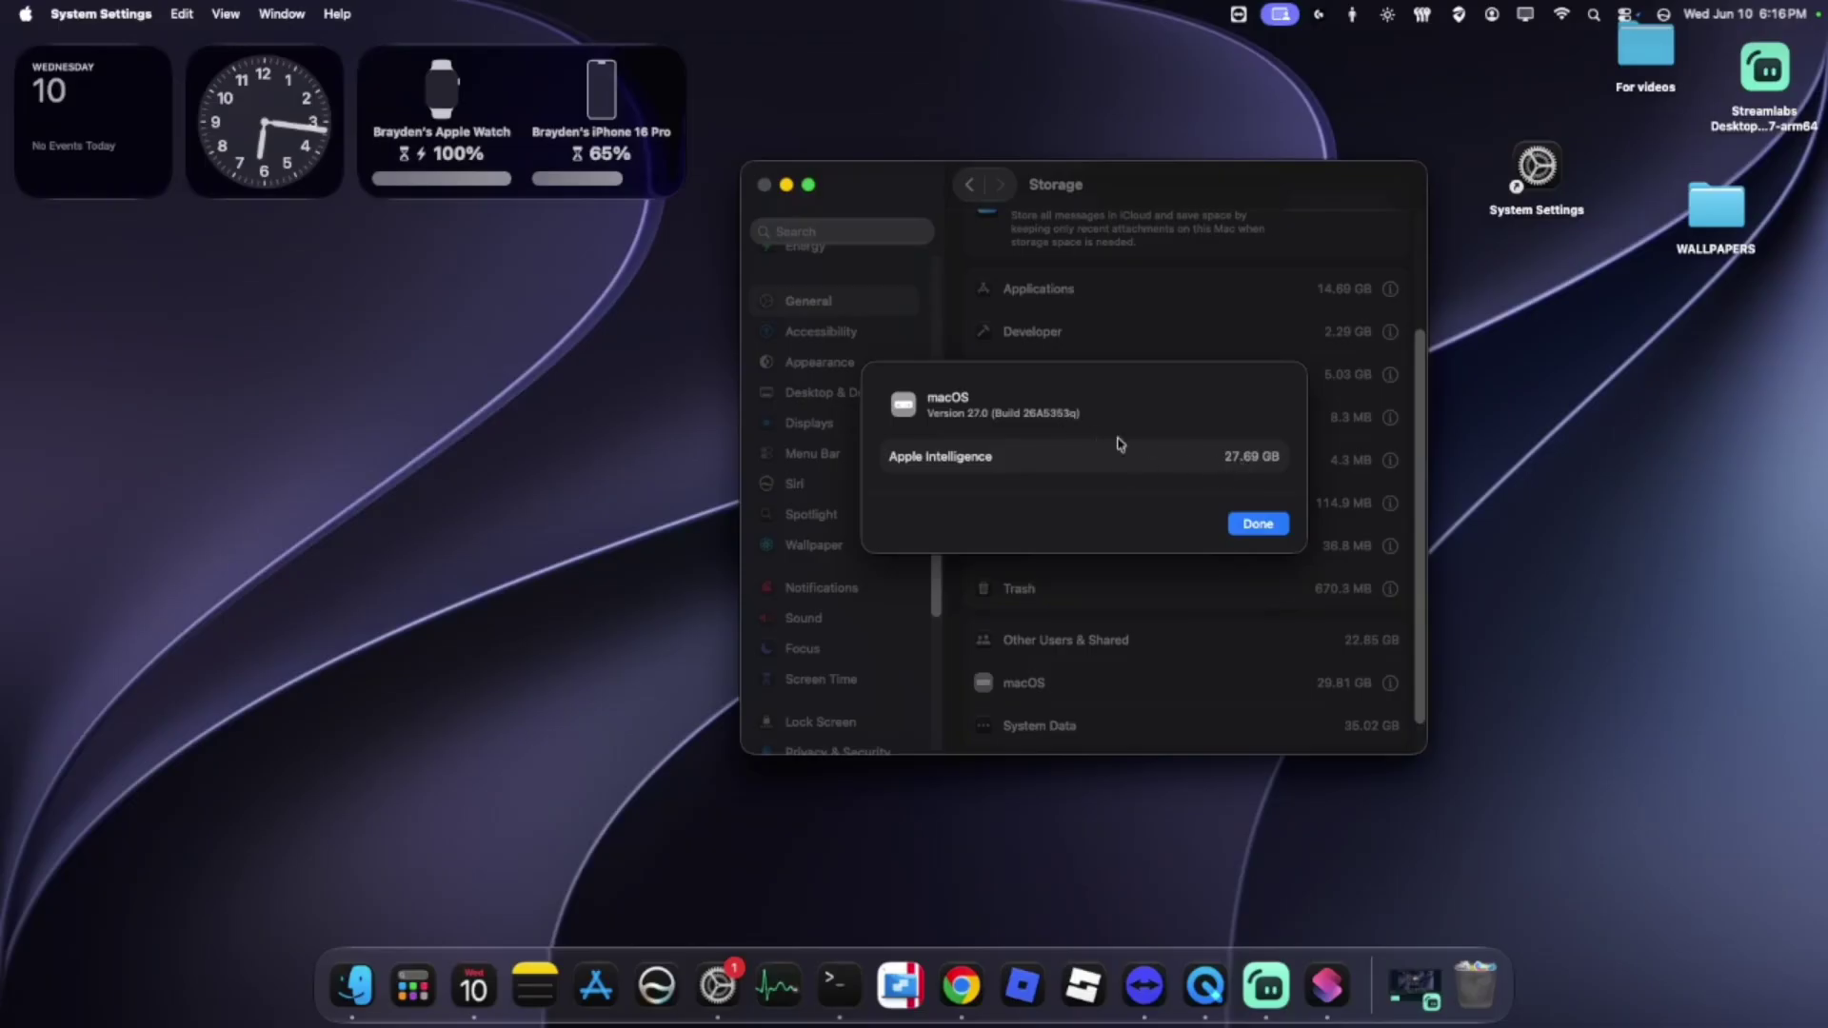
click(1265, 529)
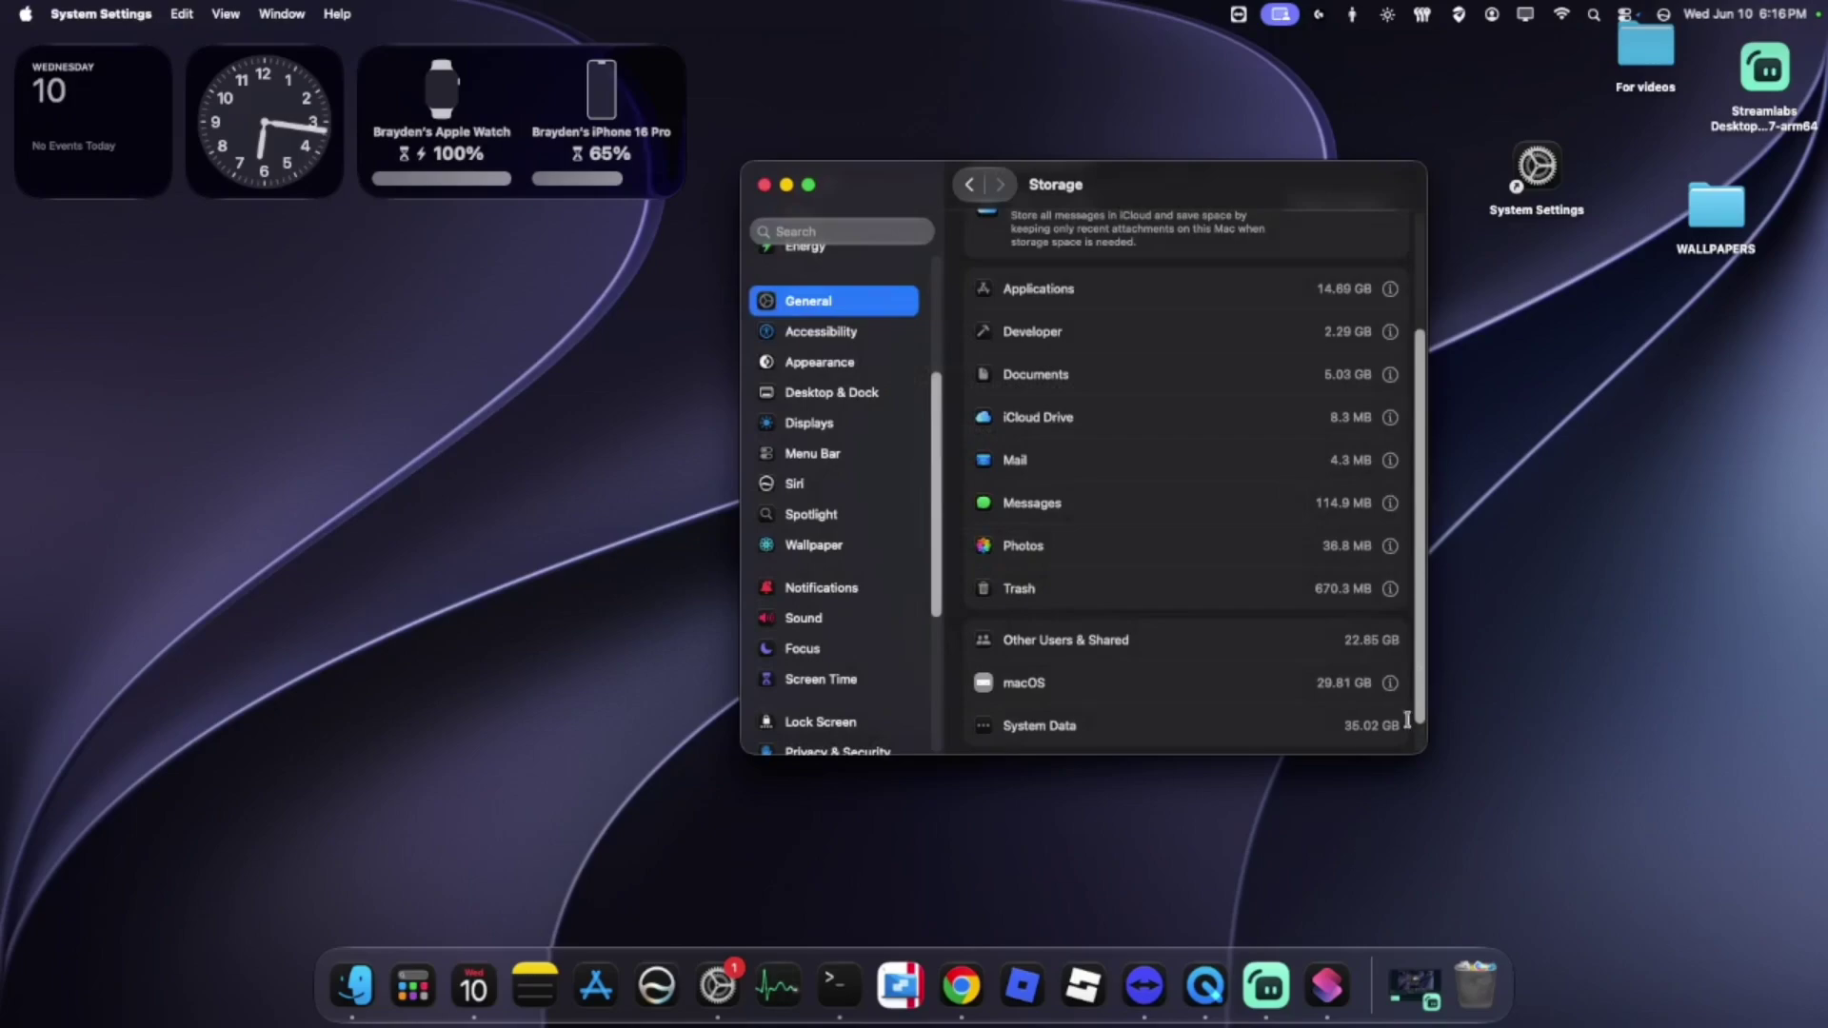
Step: Check the macOS storage details once more, and review the storage categories and the Macintosh HD usage bar
click(1390, 684)
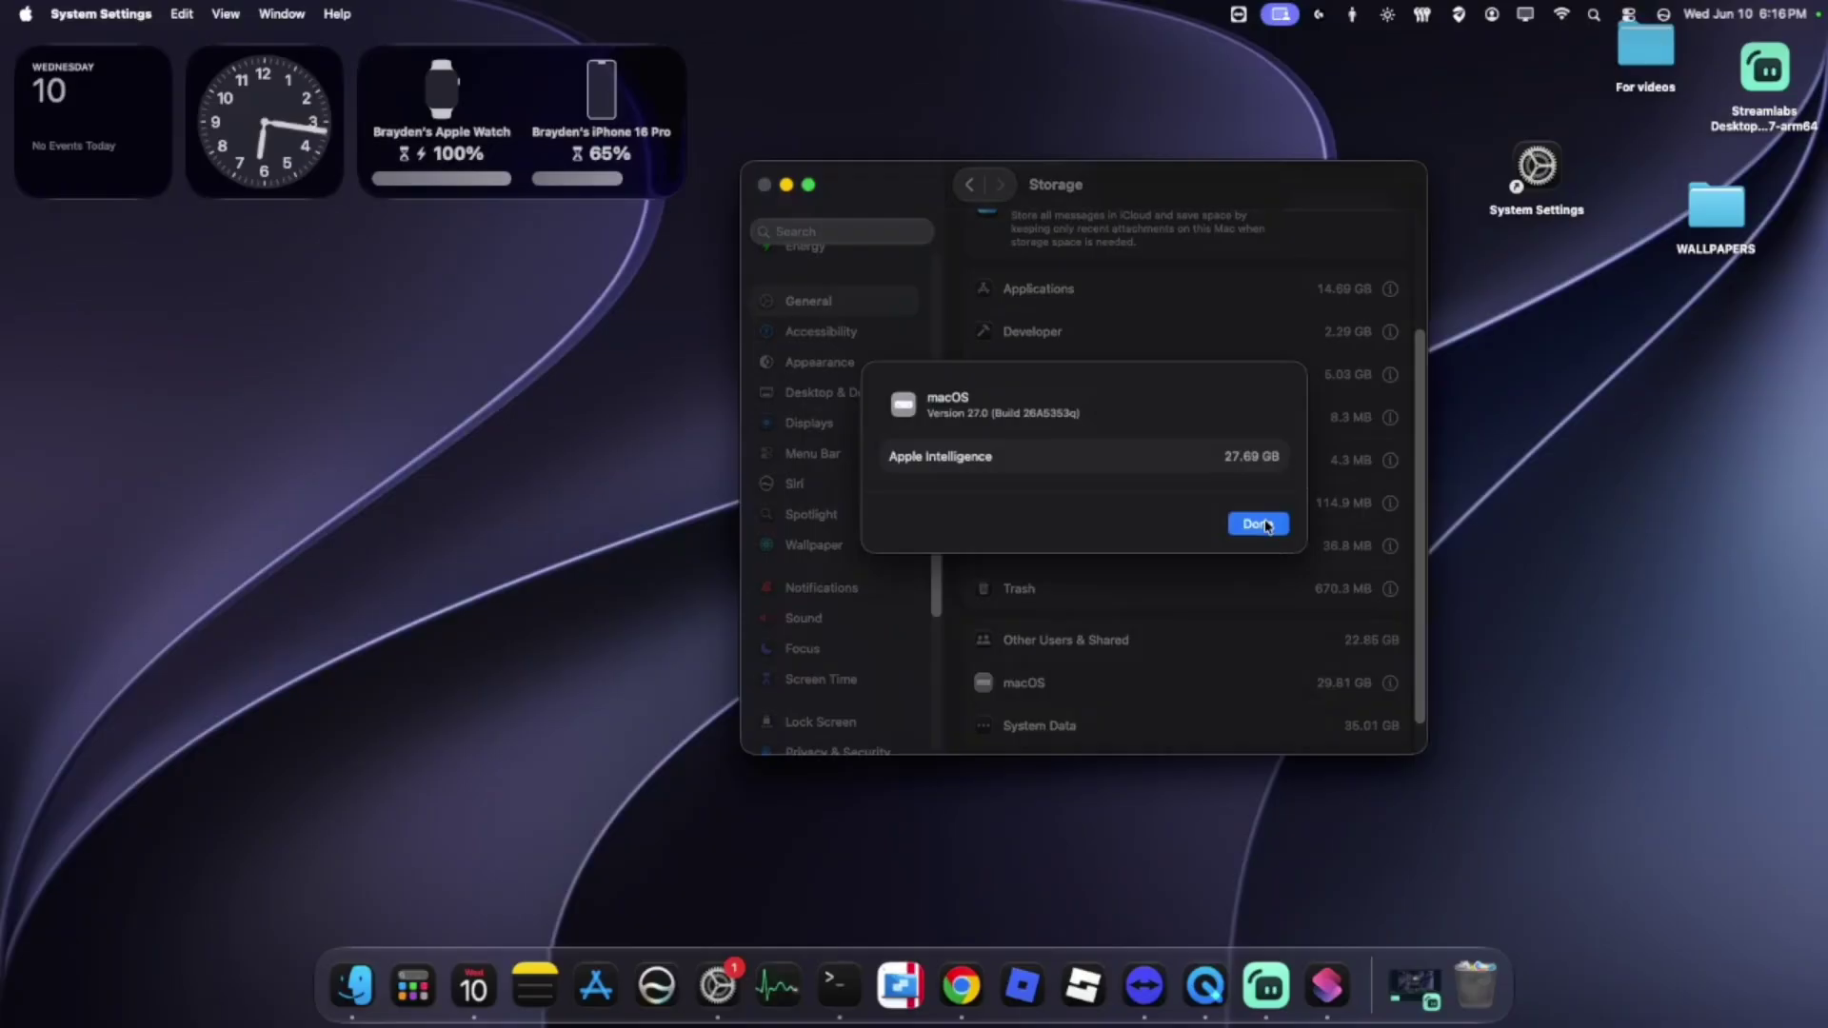
click(1258, 525)
scroll(1270, 526, down, 3)
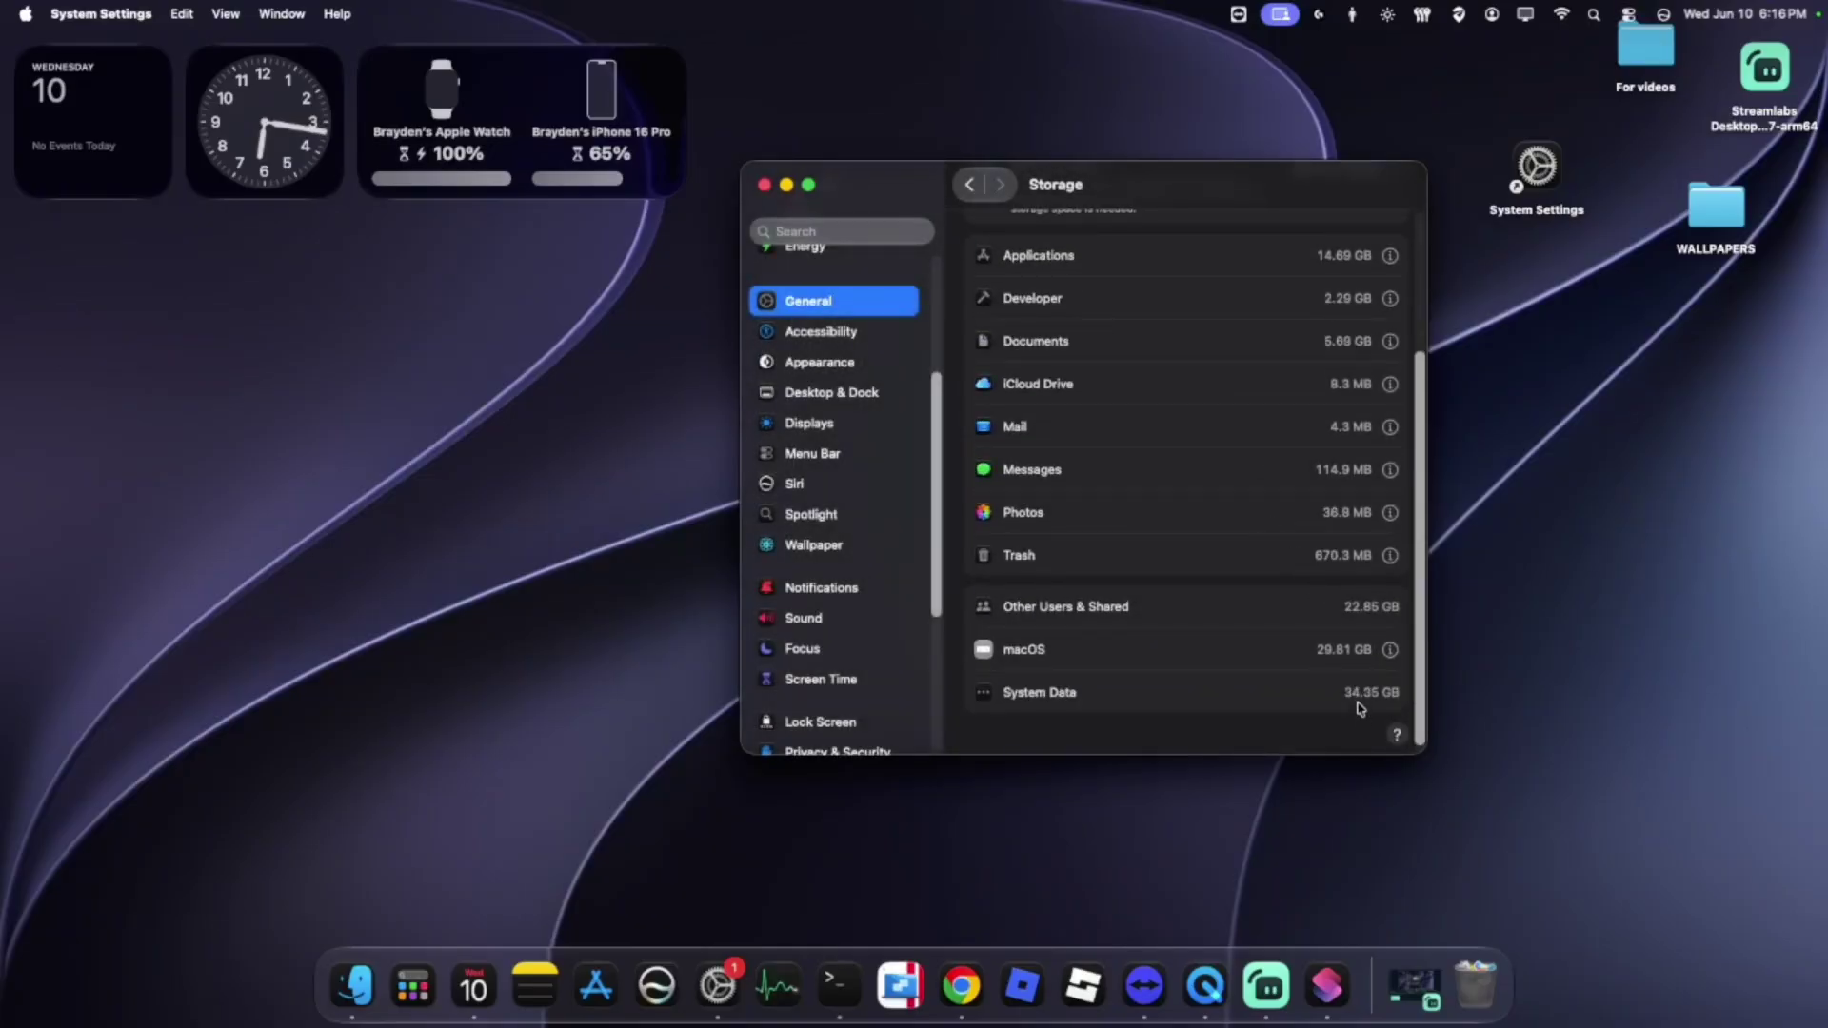
scroll(1344, 629, up, 5)
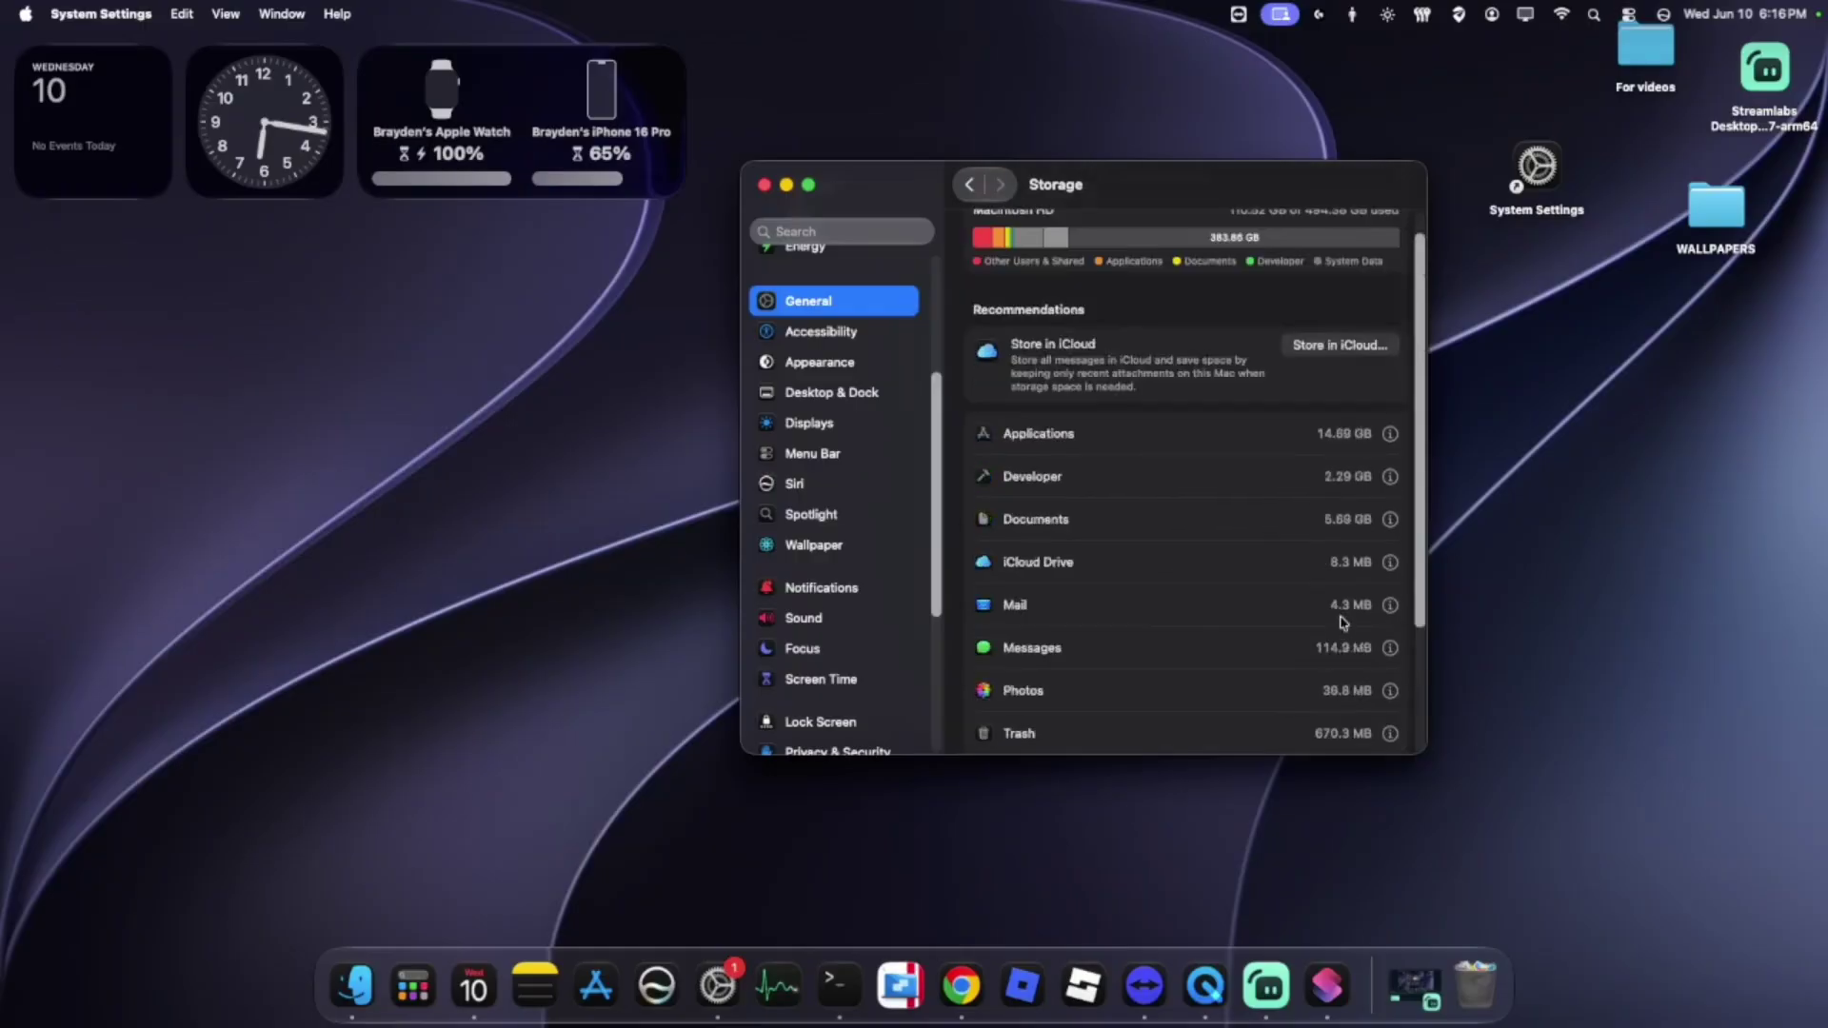
mouse_move(1043, 268)
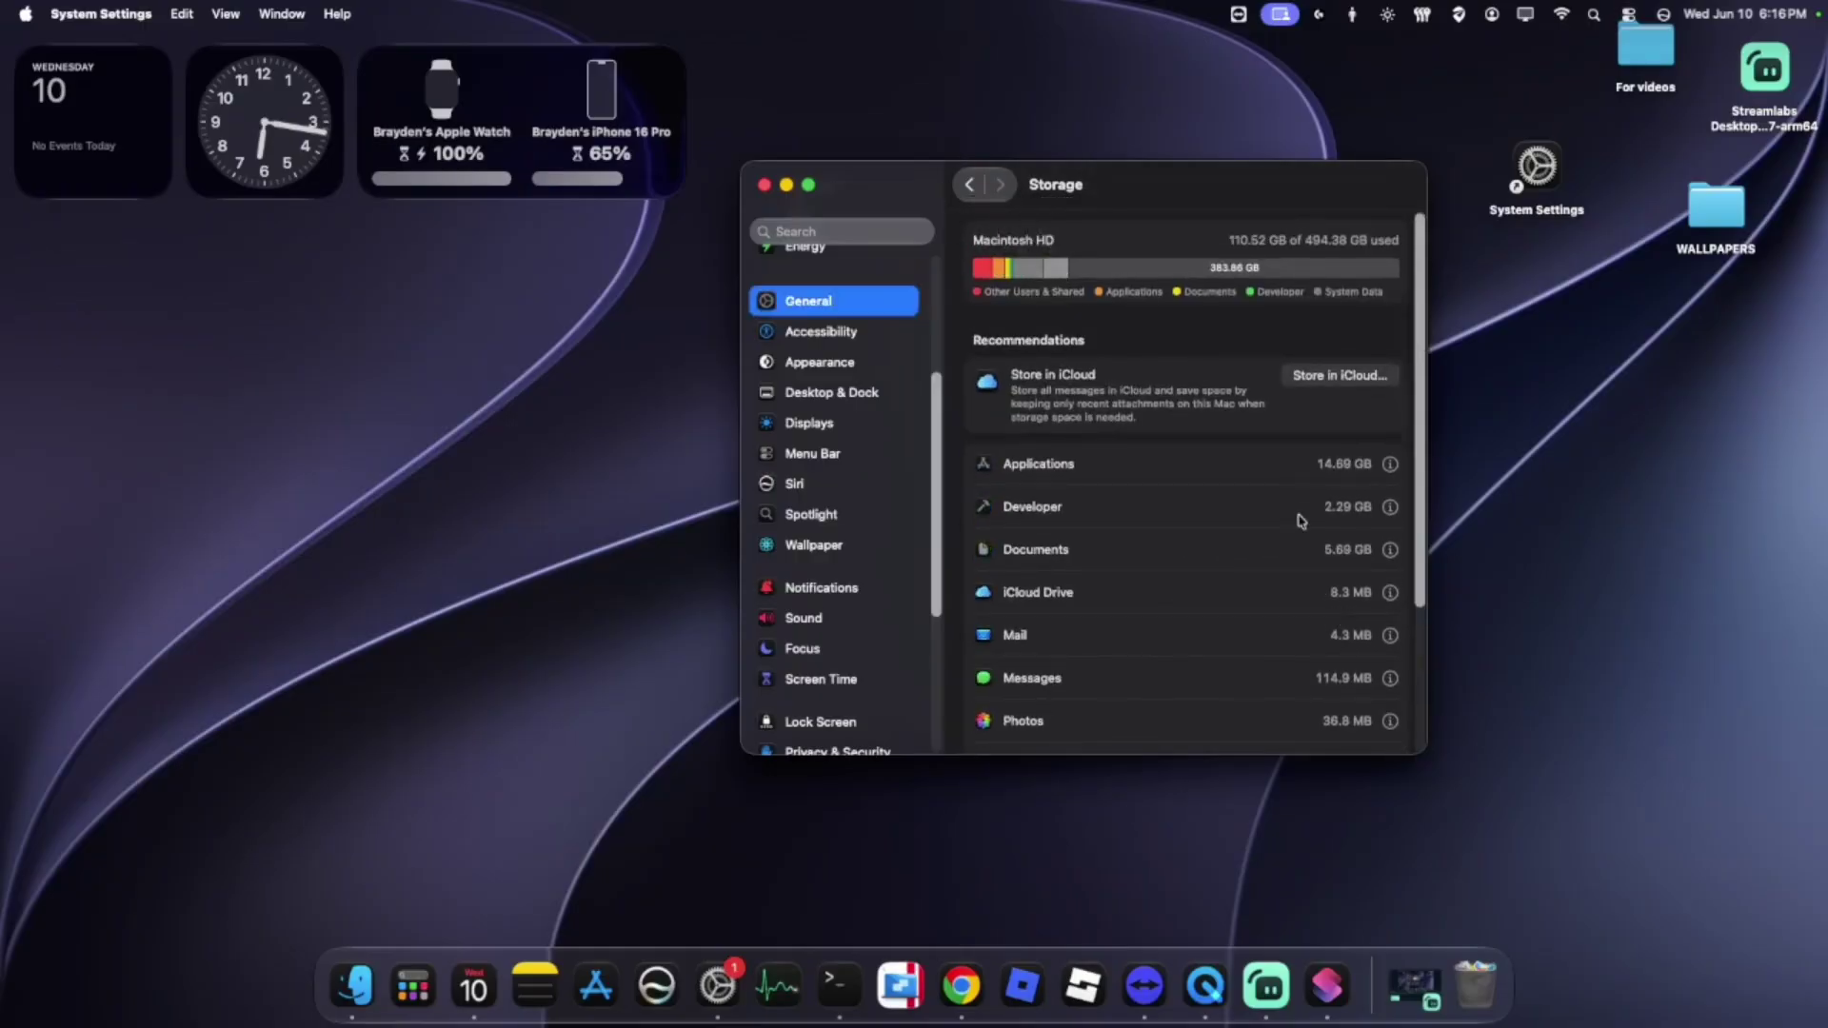
scroll(1295, 514, down, 5)
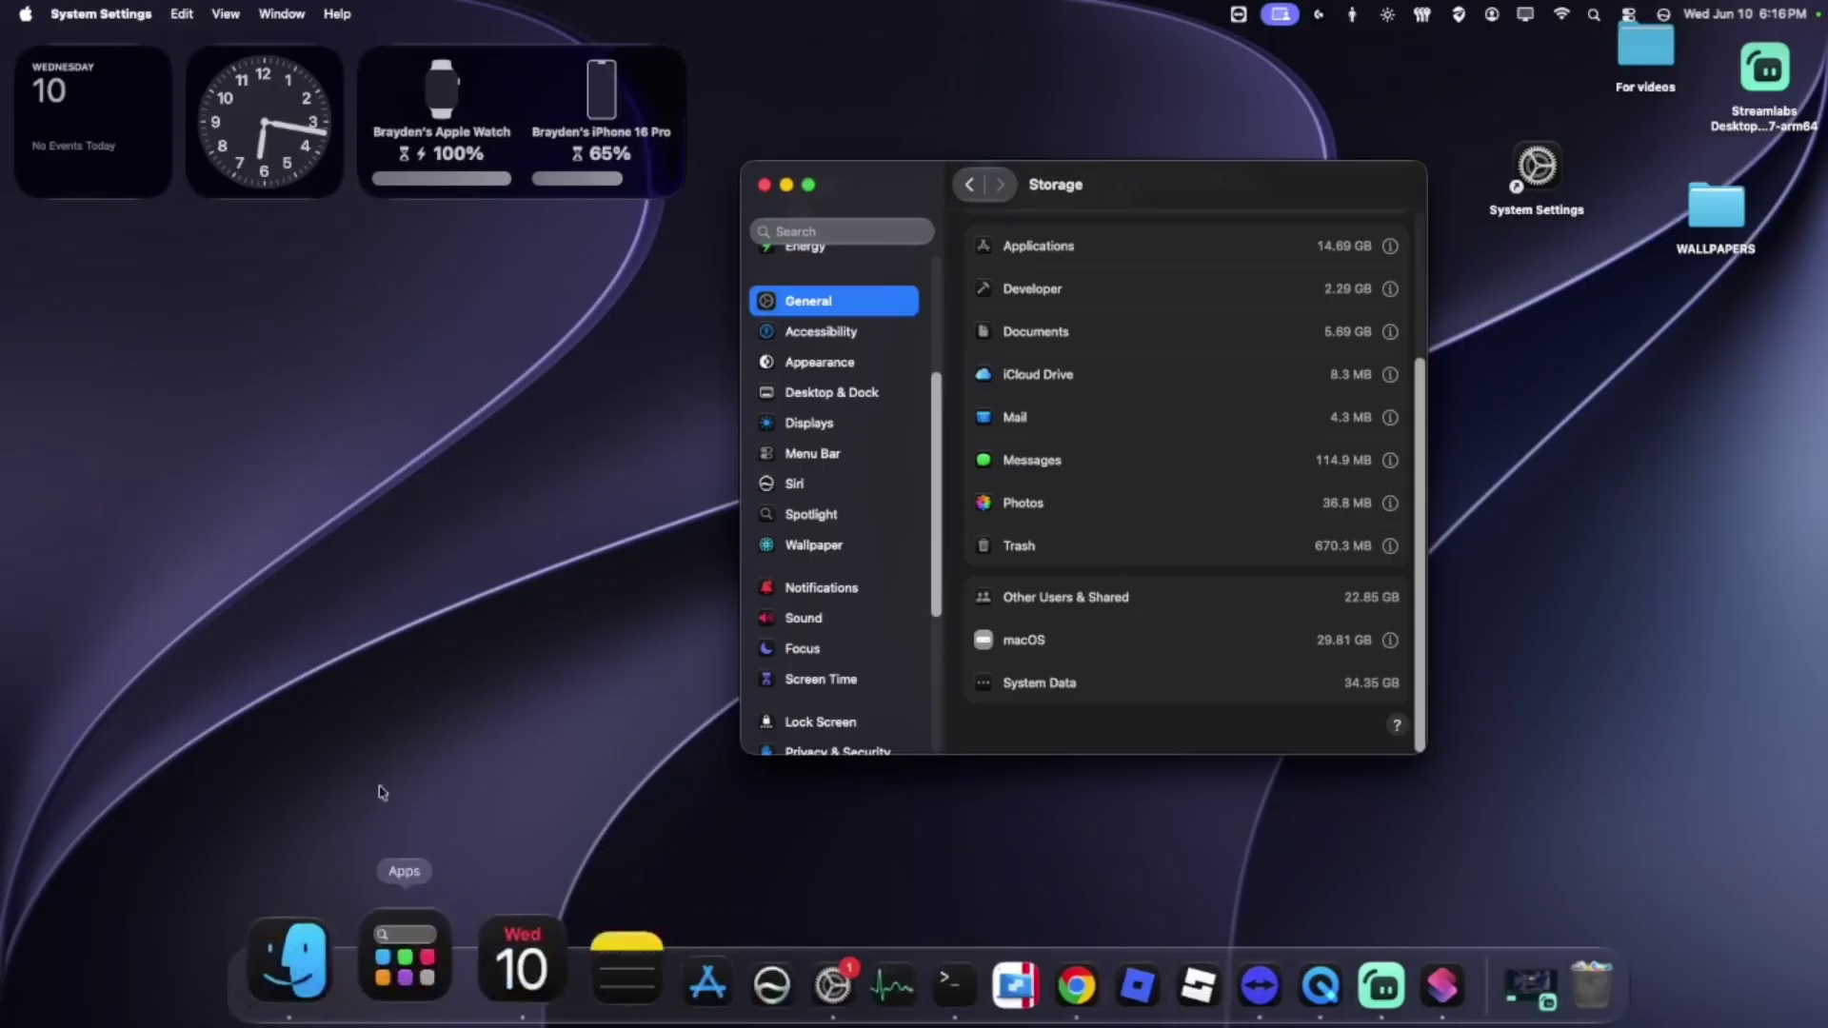
Step: Browse the Wallpaper settings from Dynamic Wallpapers down to Pictures and Colors
click(816, 548)
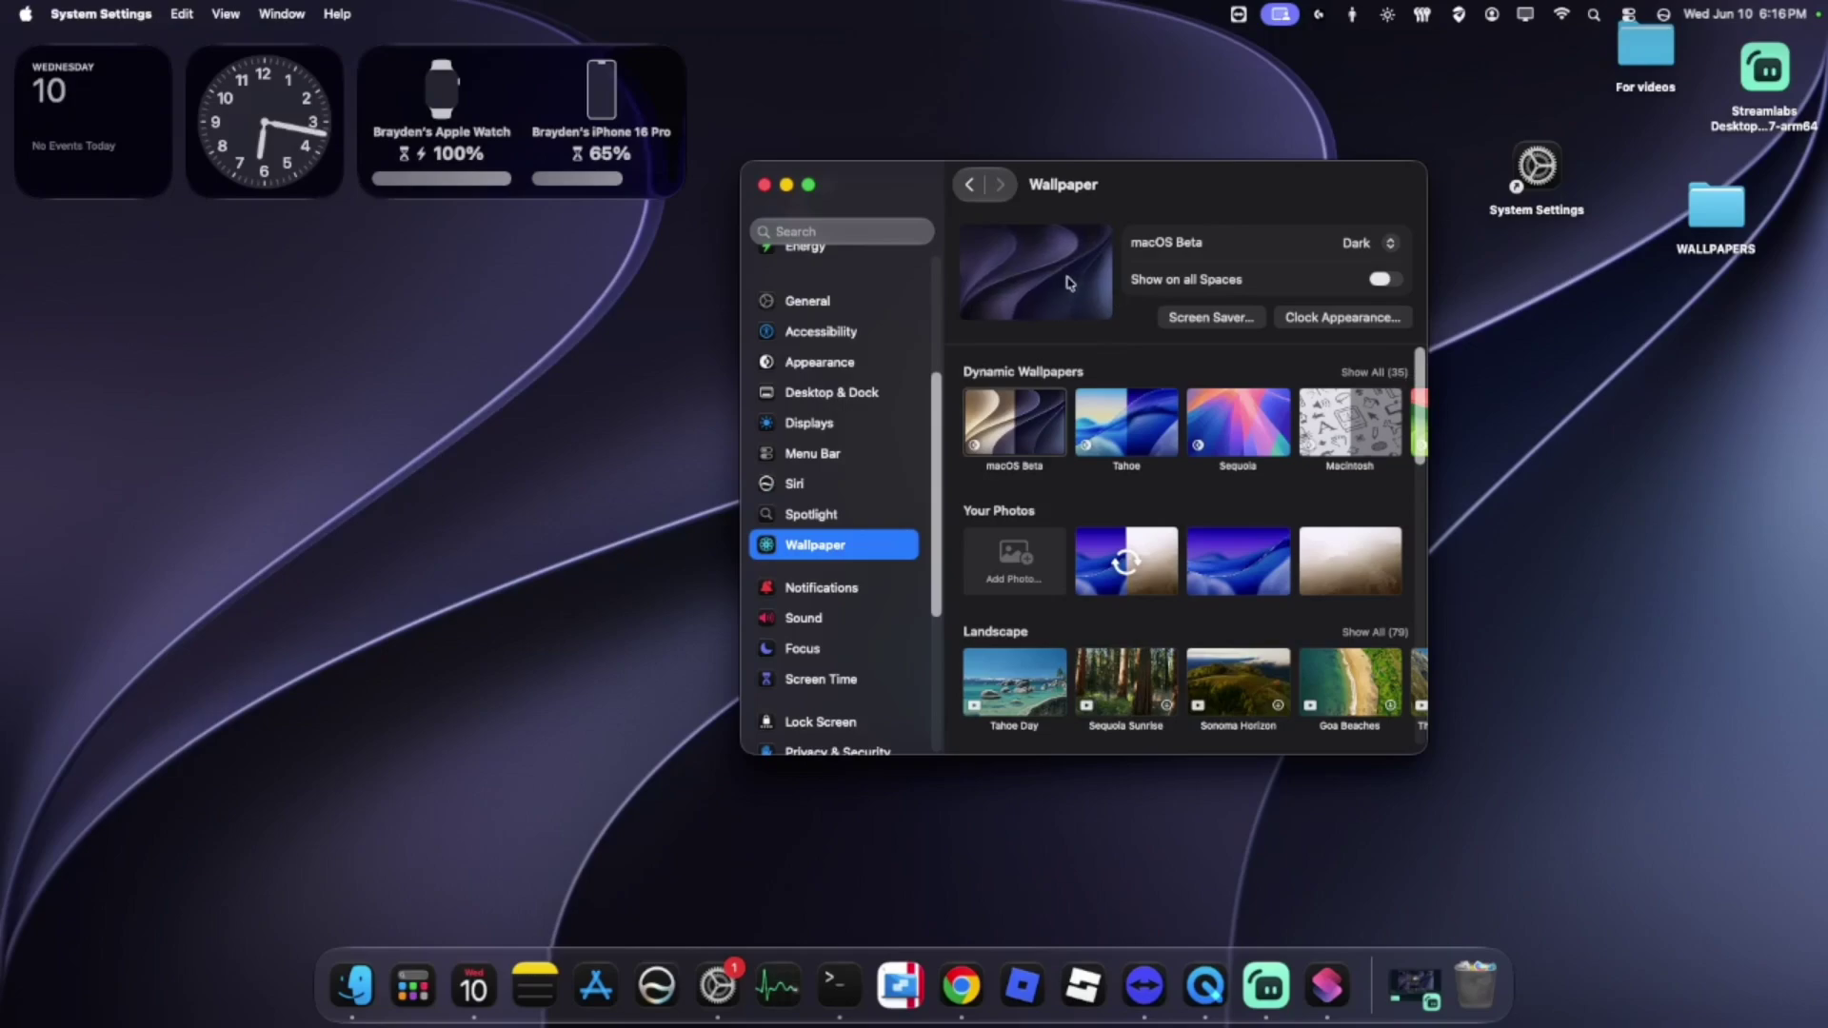
drag(1420, 374, 1419, 470)
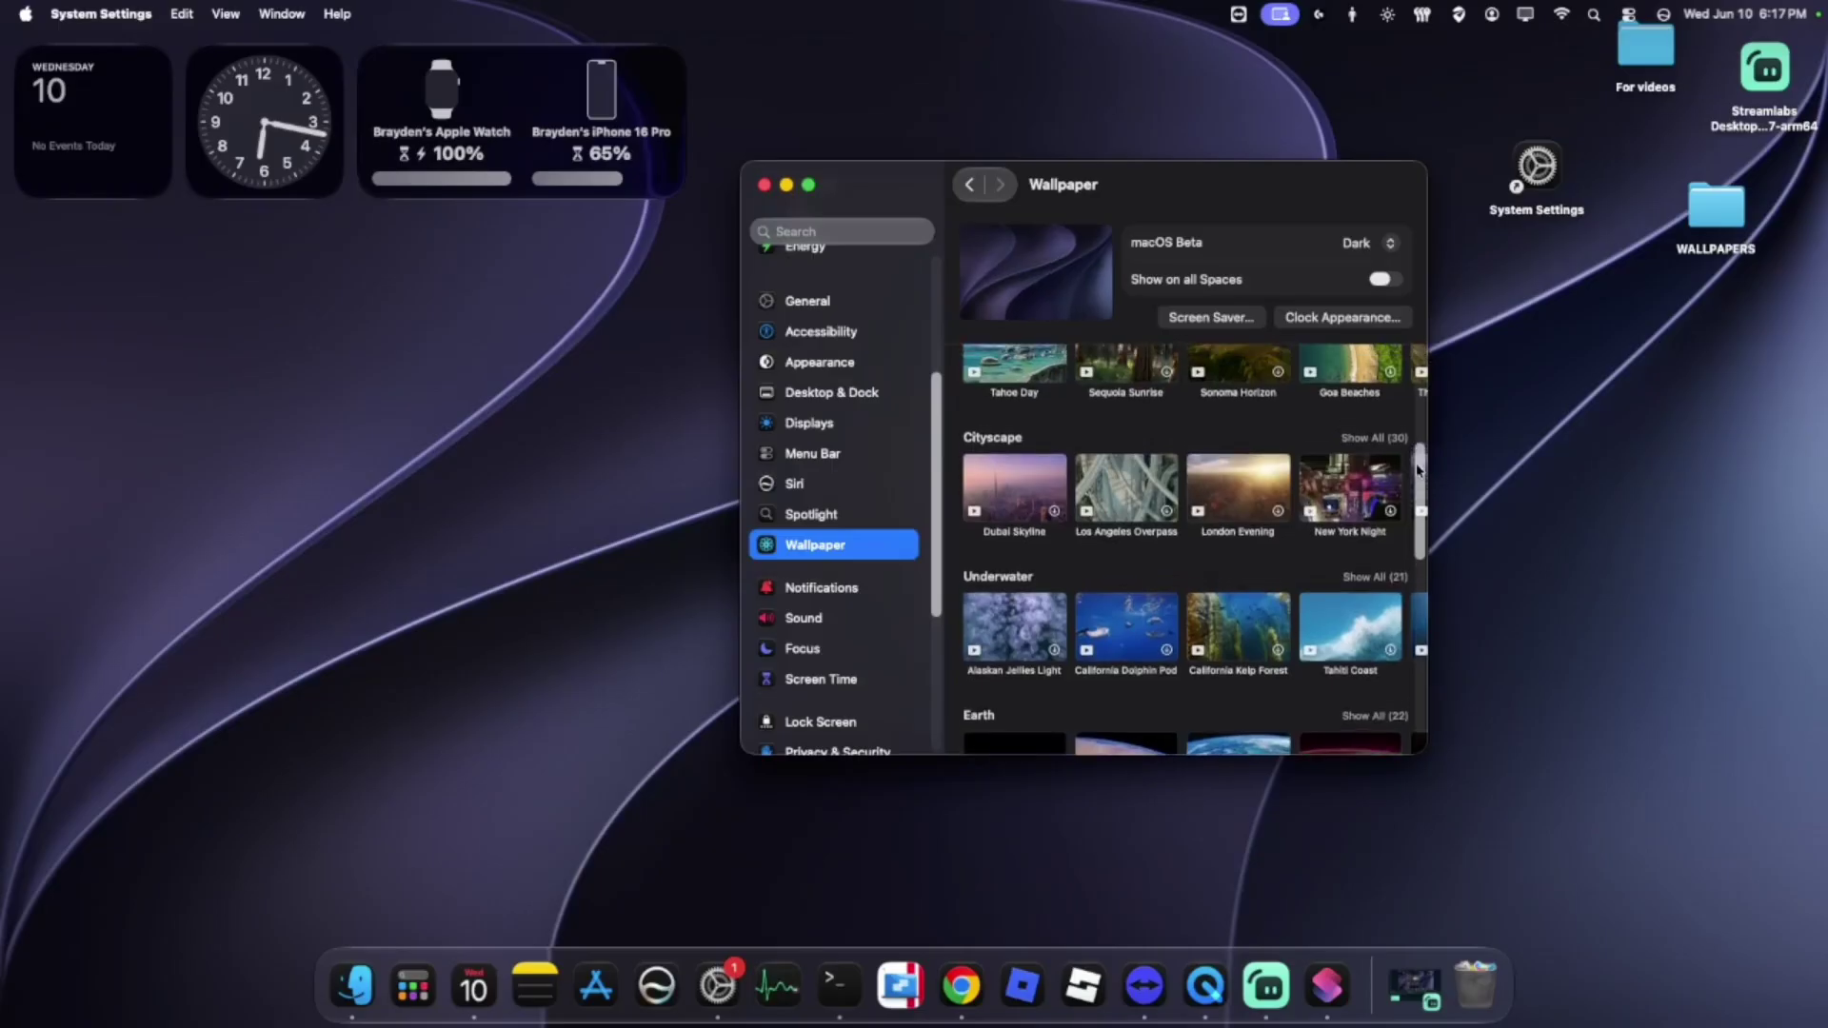
drag(1418, 470, 1344, 646)
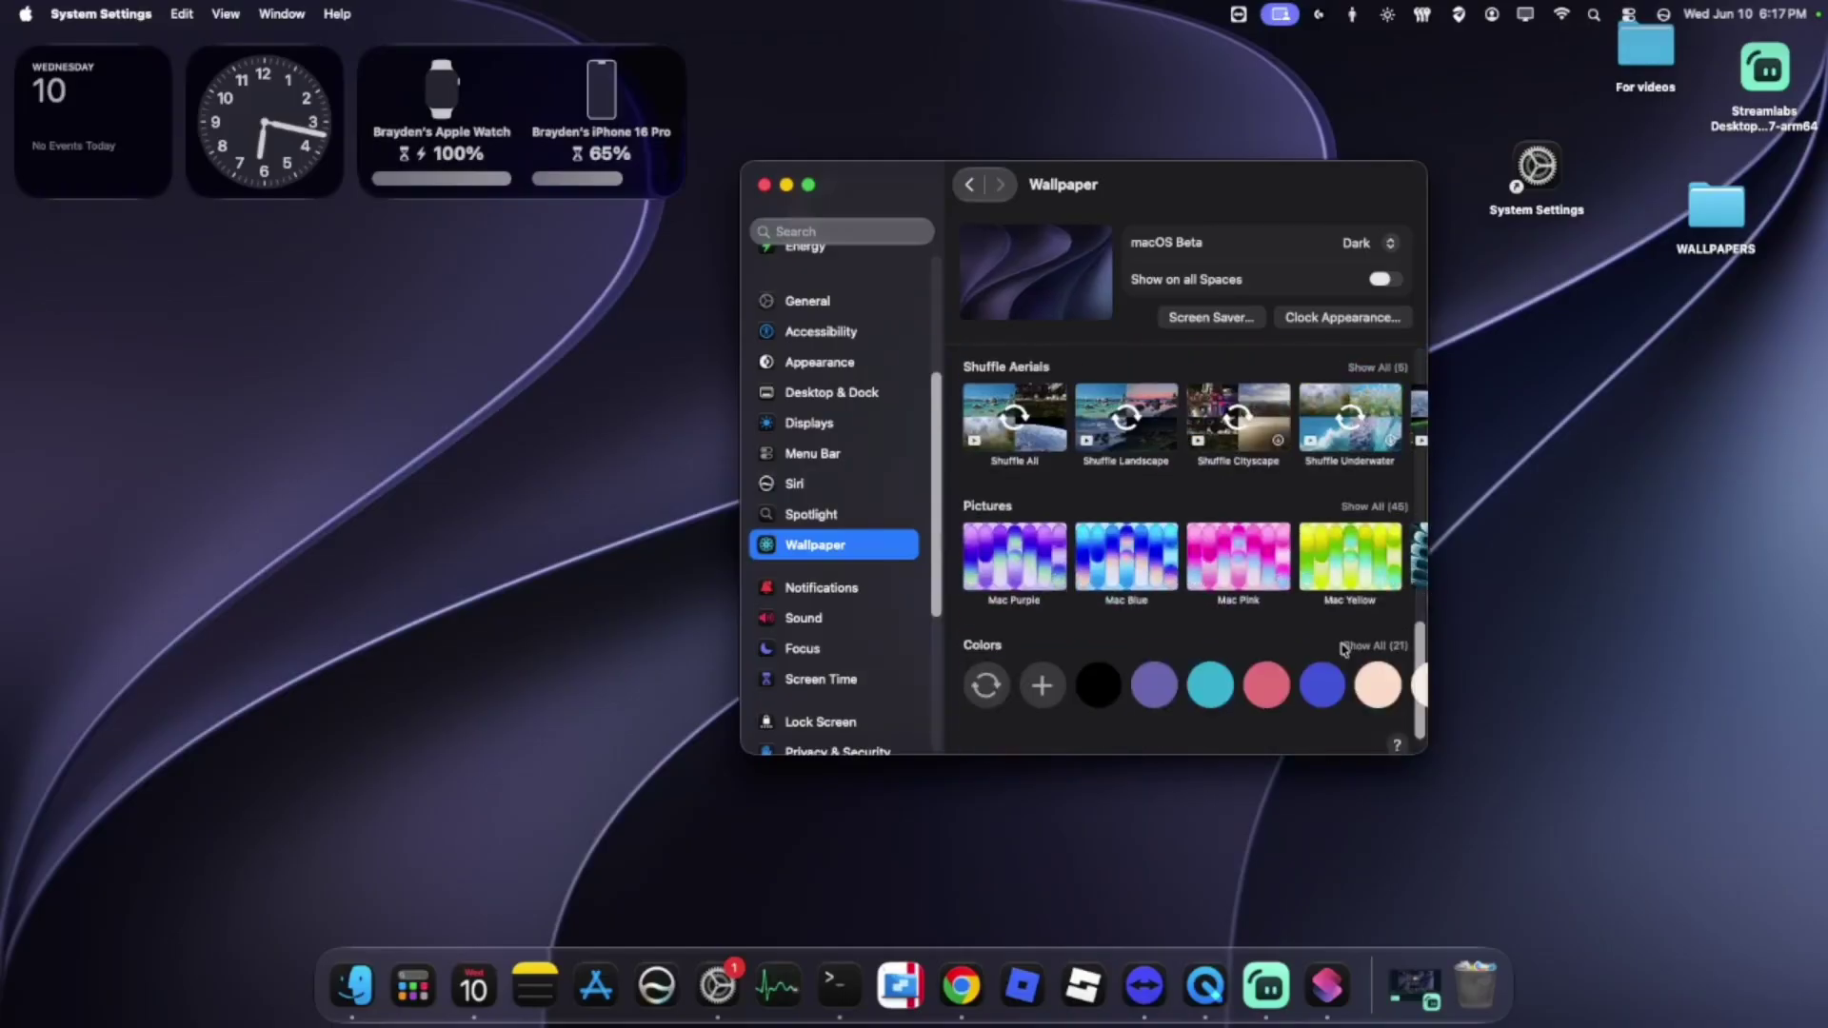
Step: Close the System Settings window and quit Terminal
click(764, 185)
right_click(840, 952)
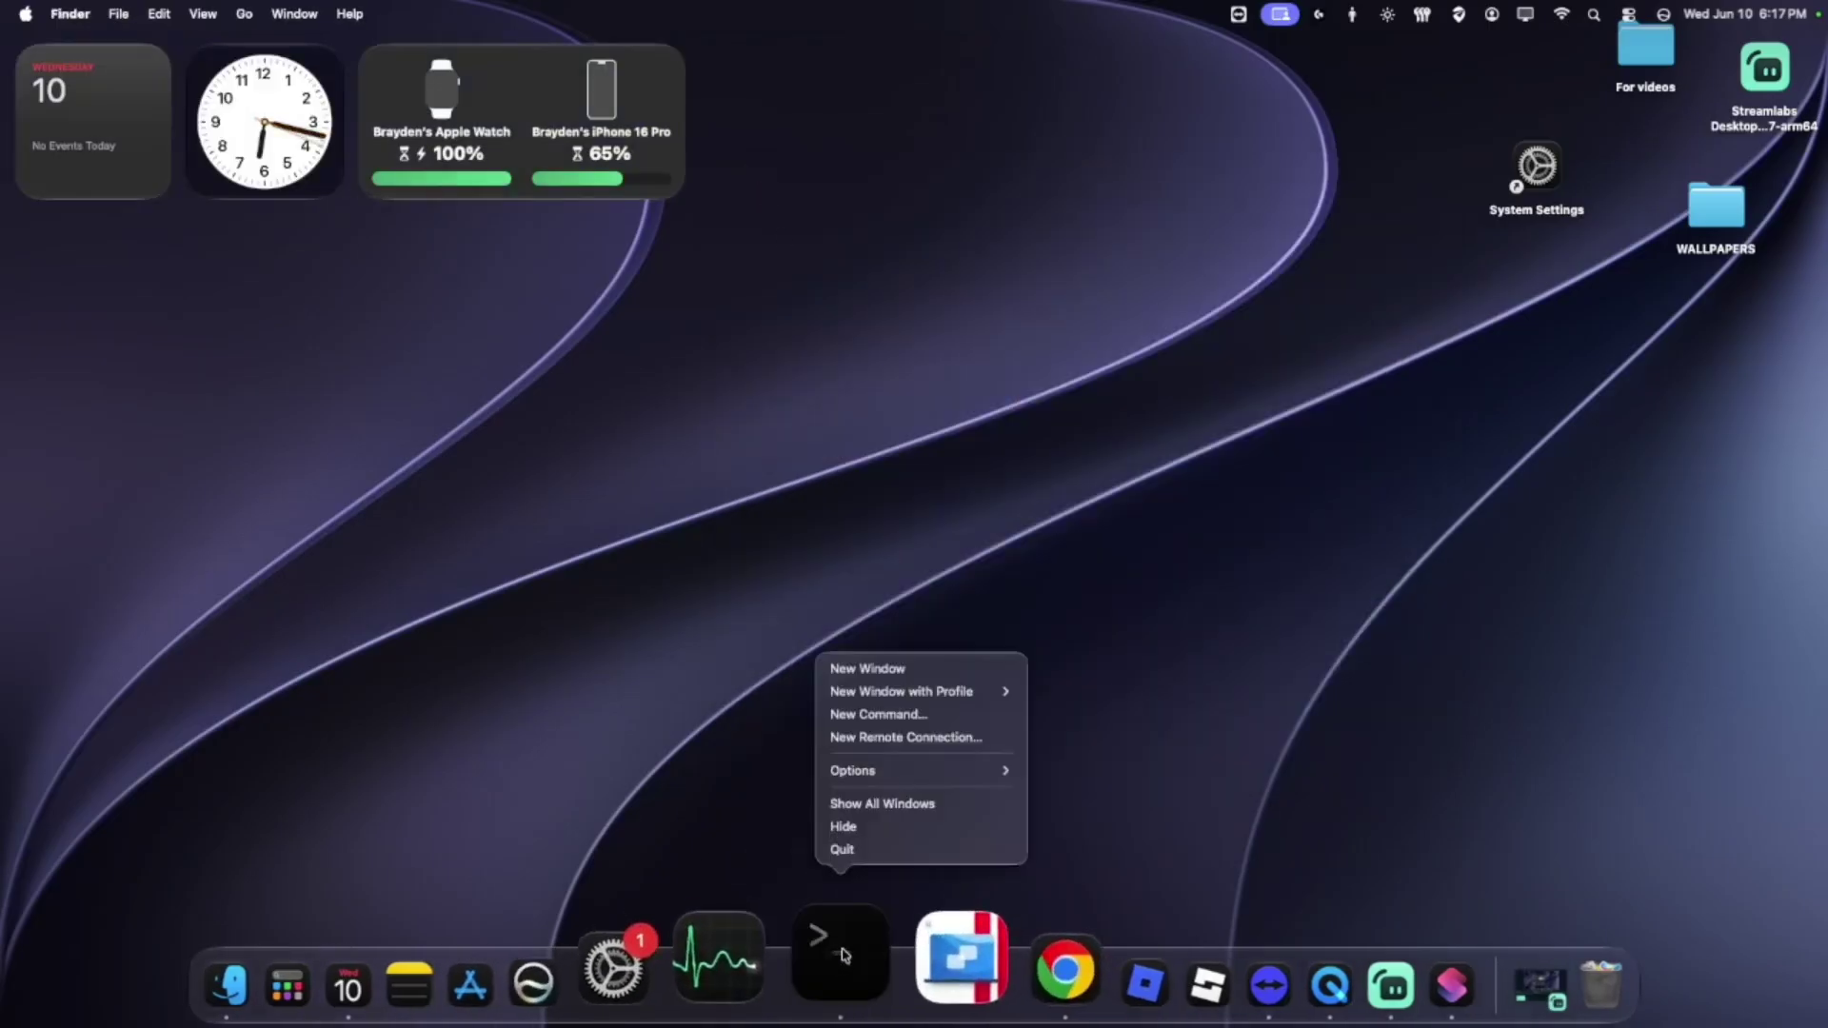
click(867, 857)
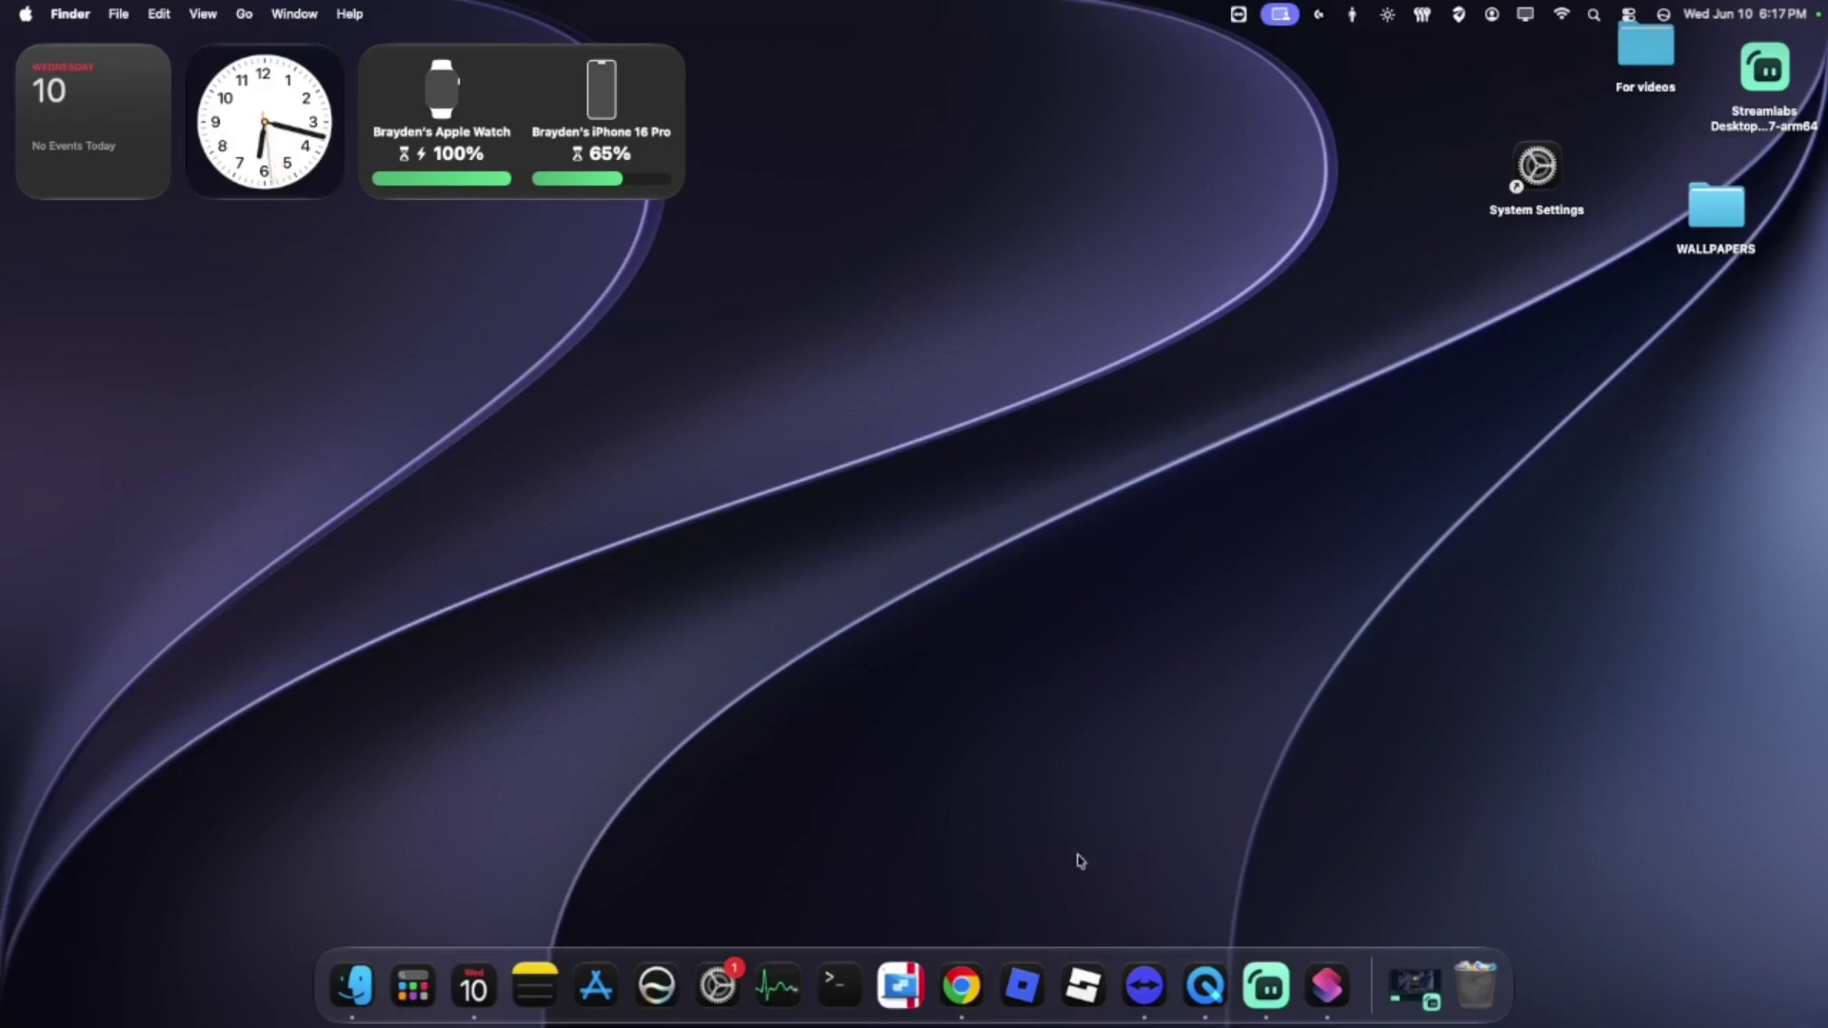
Step: Switch to Chrome, search Google for "when was apple intelligence released", and close the browser window after reading the answer
click(965, 995)
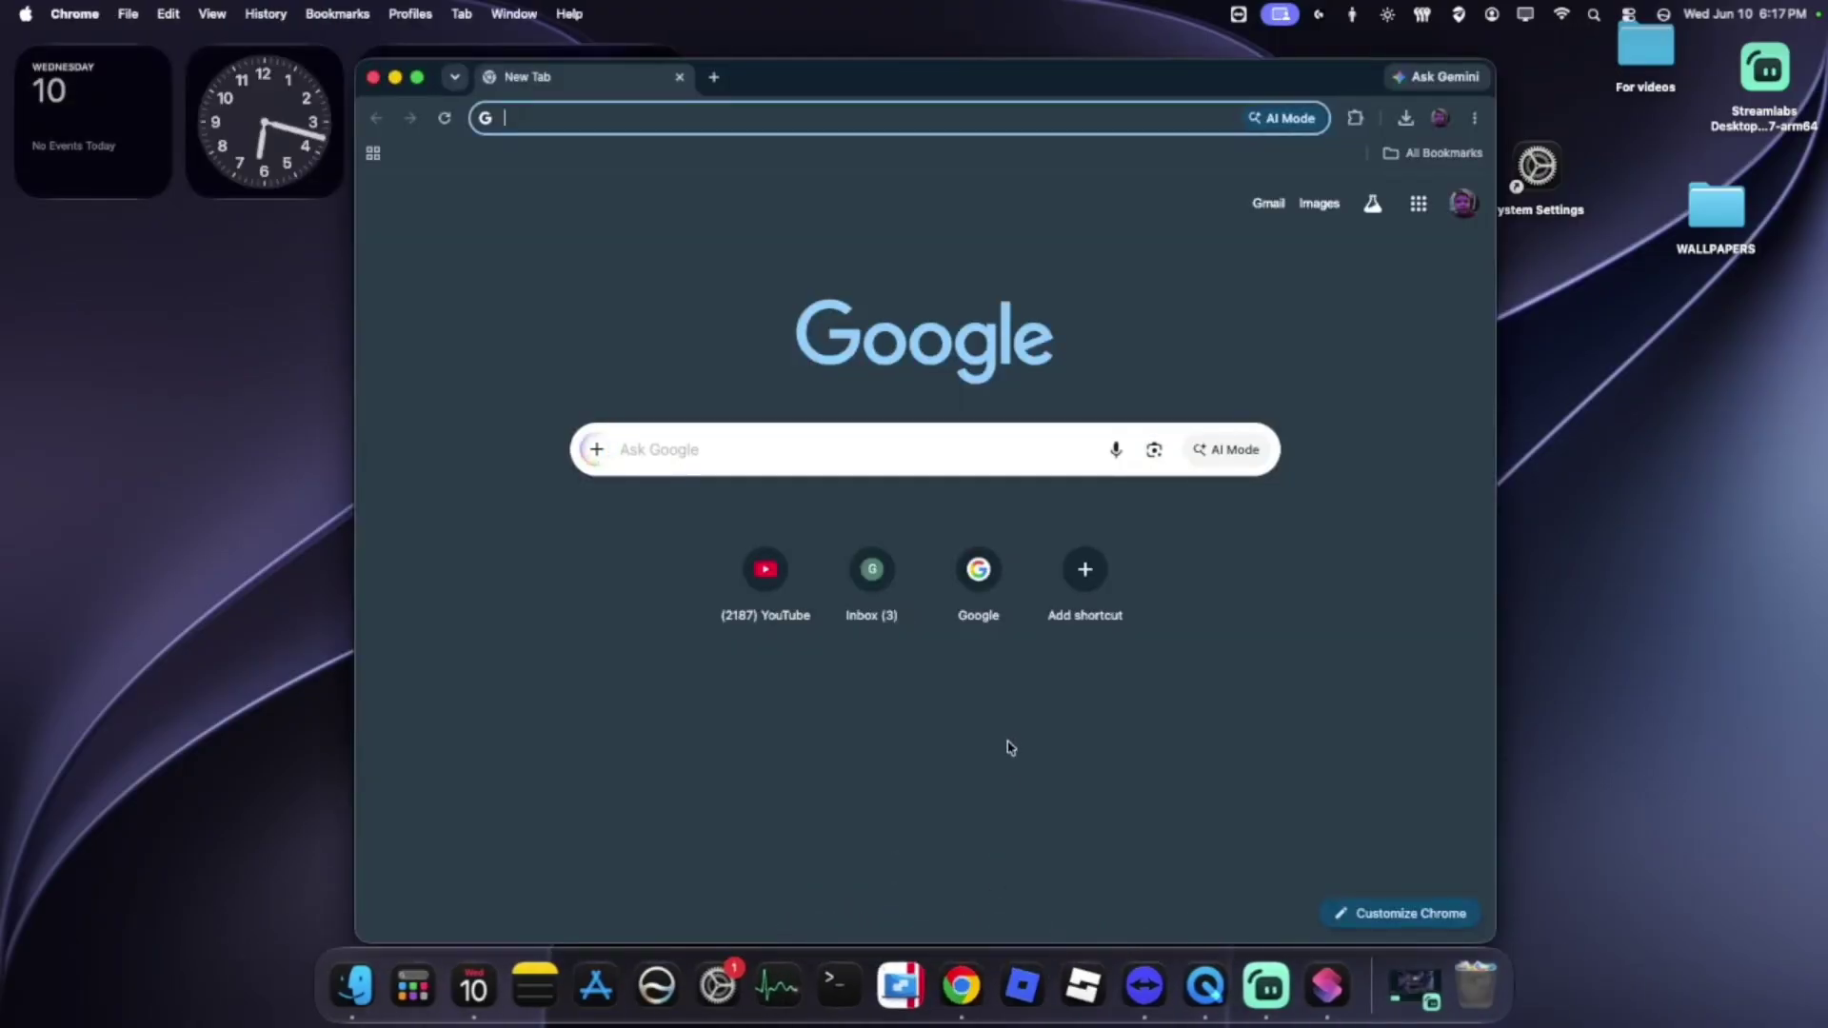
text(when was)
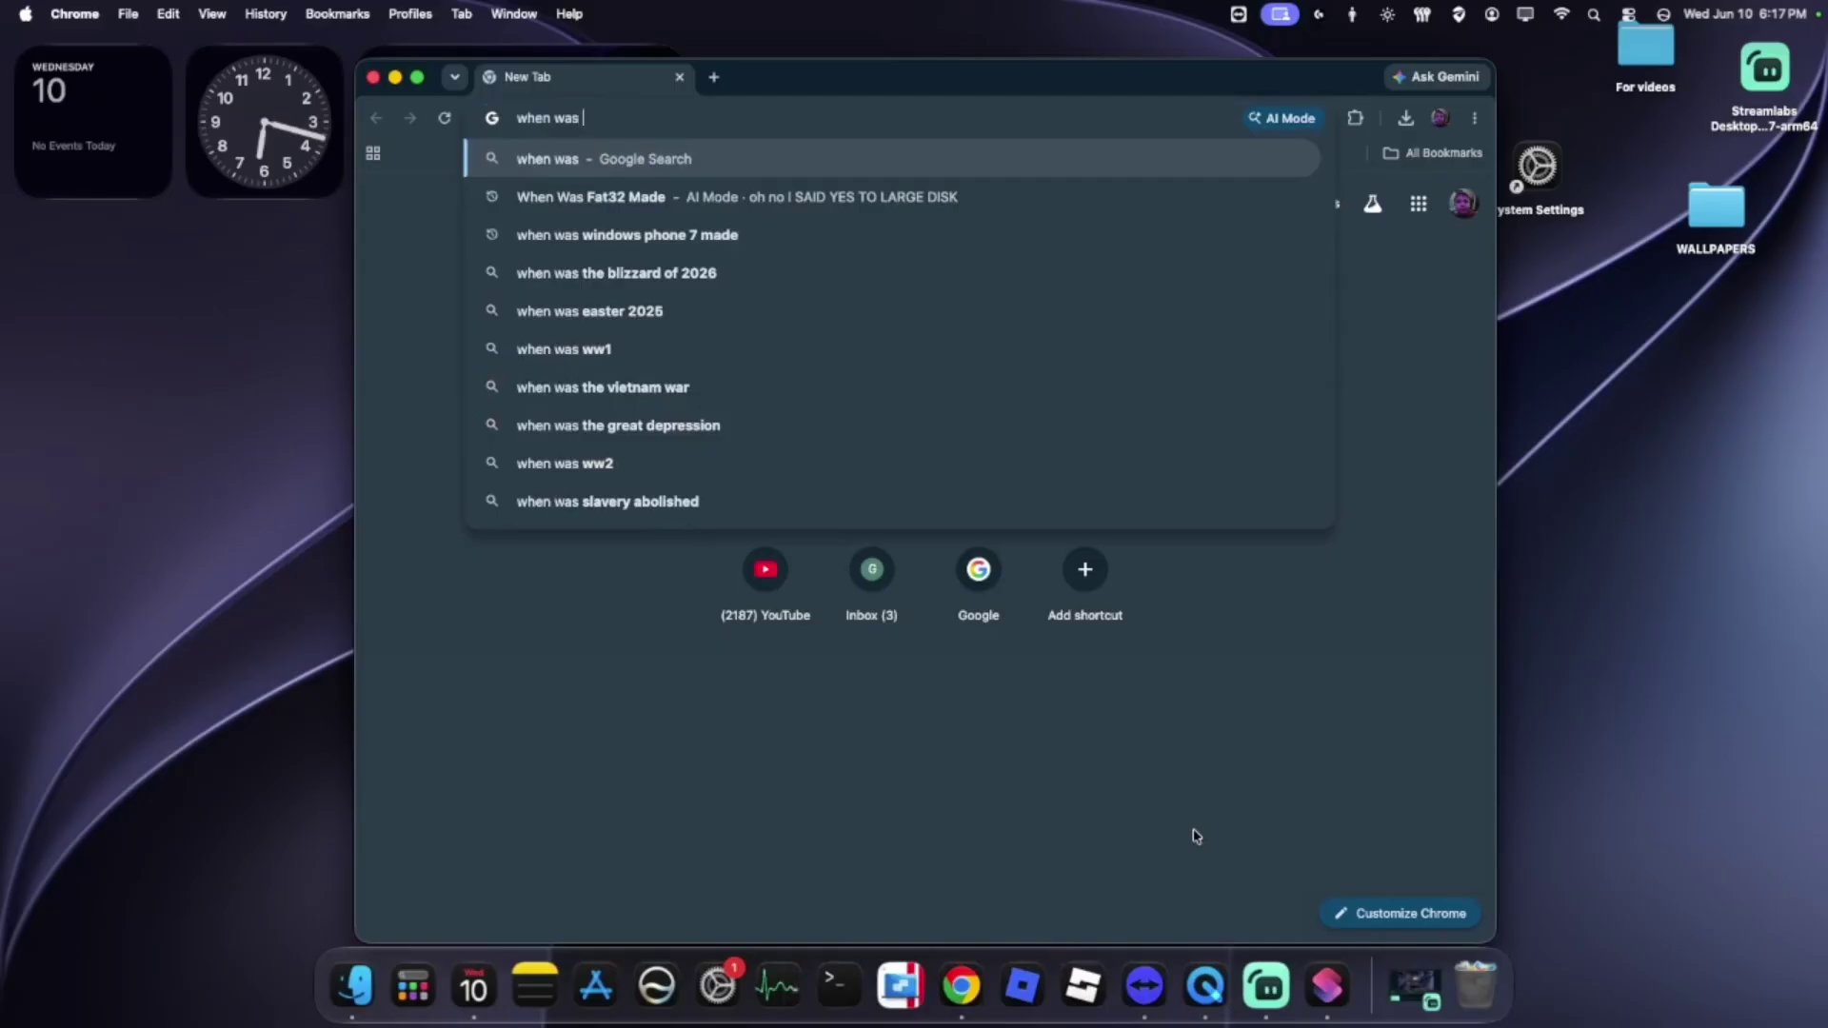
text( apple in)
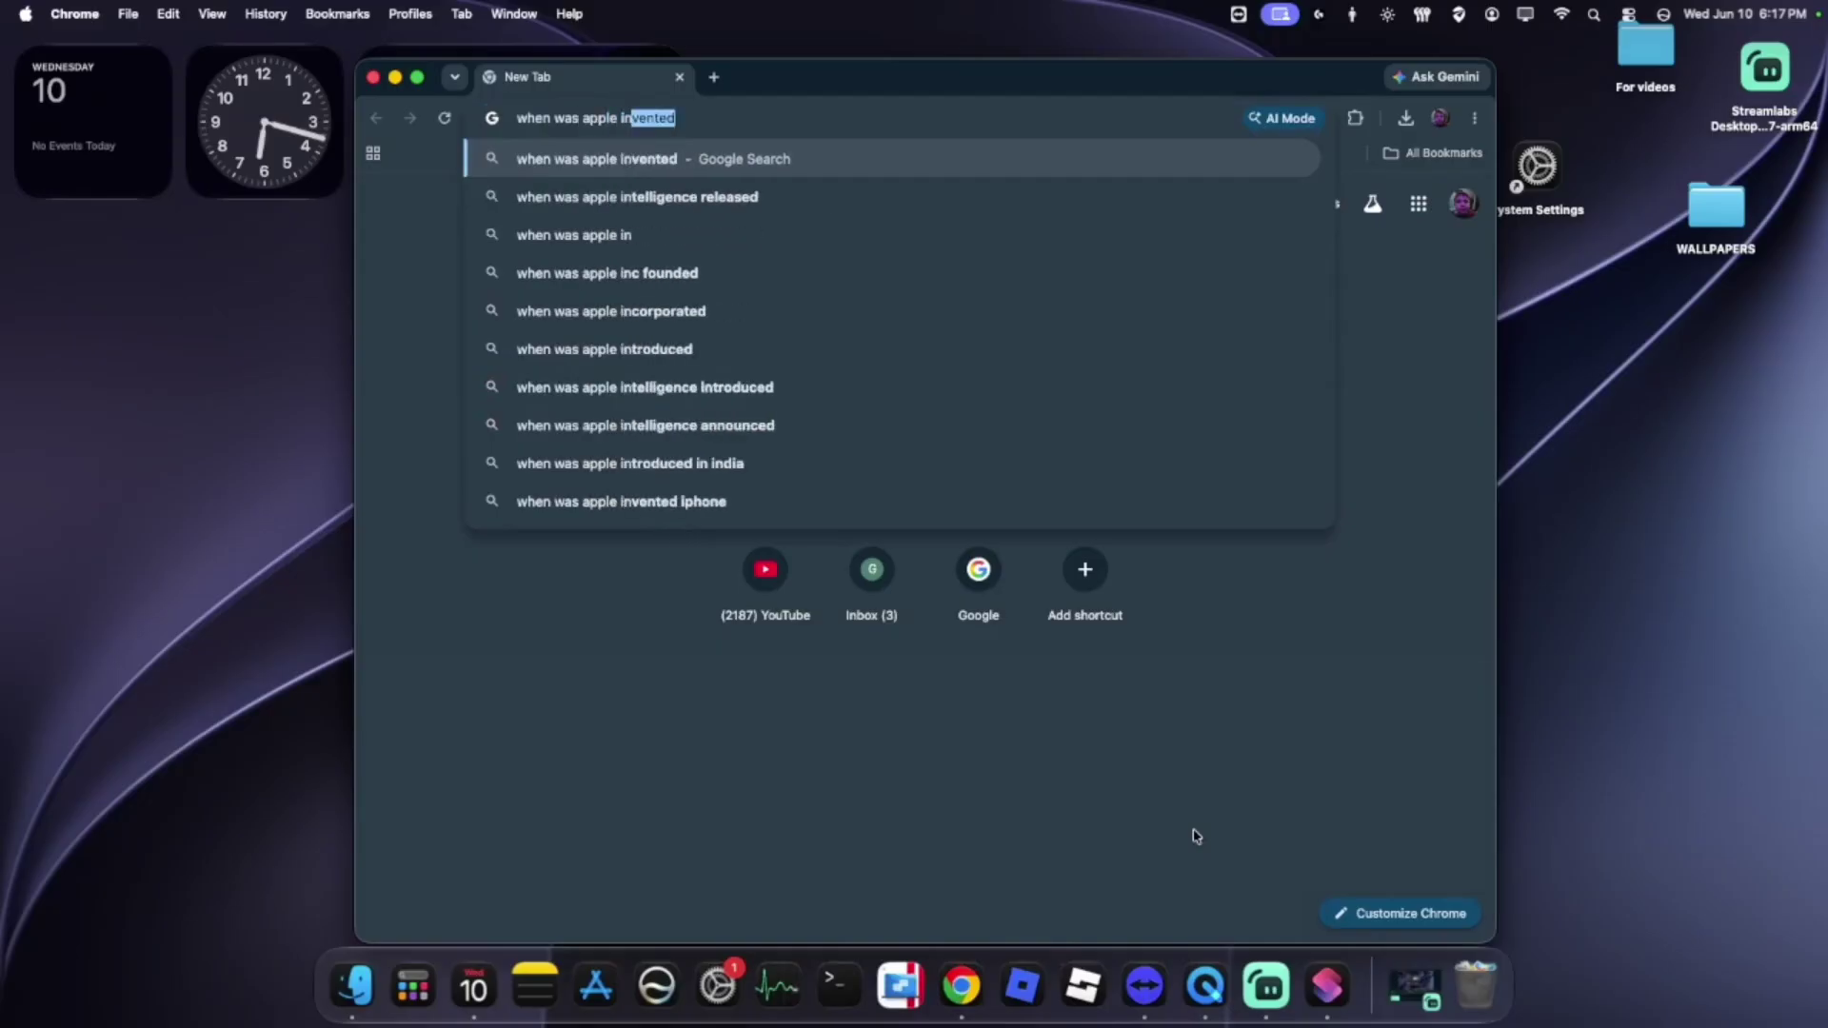
click(666, 196)
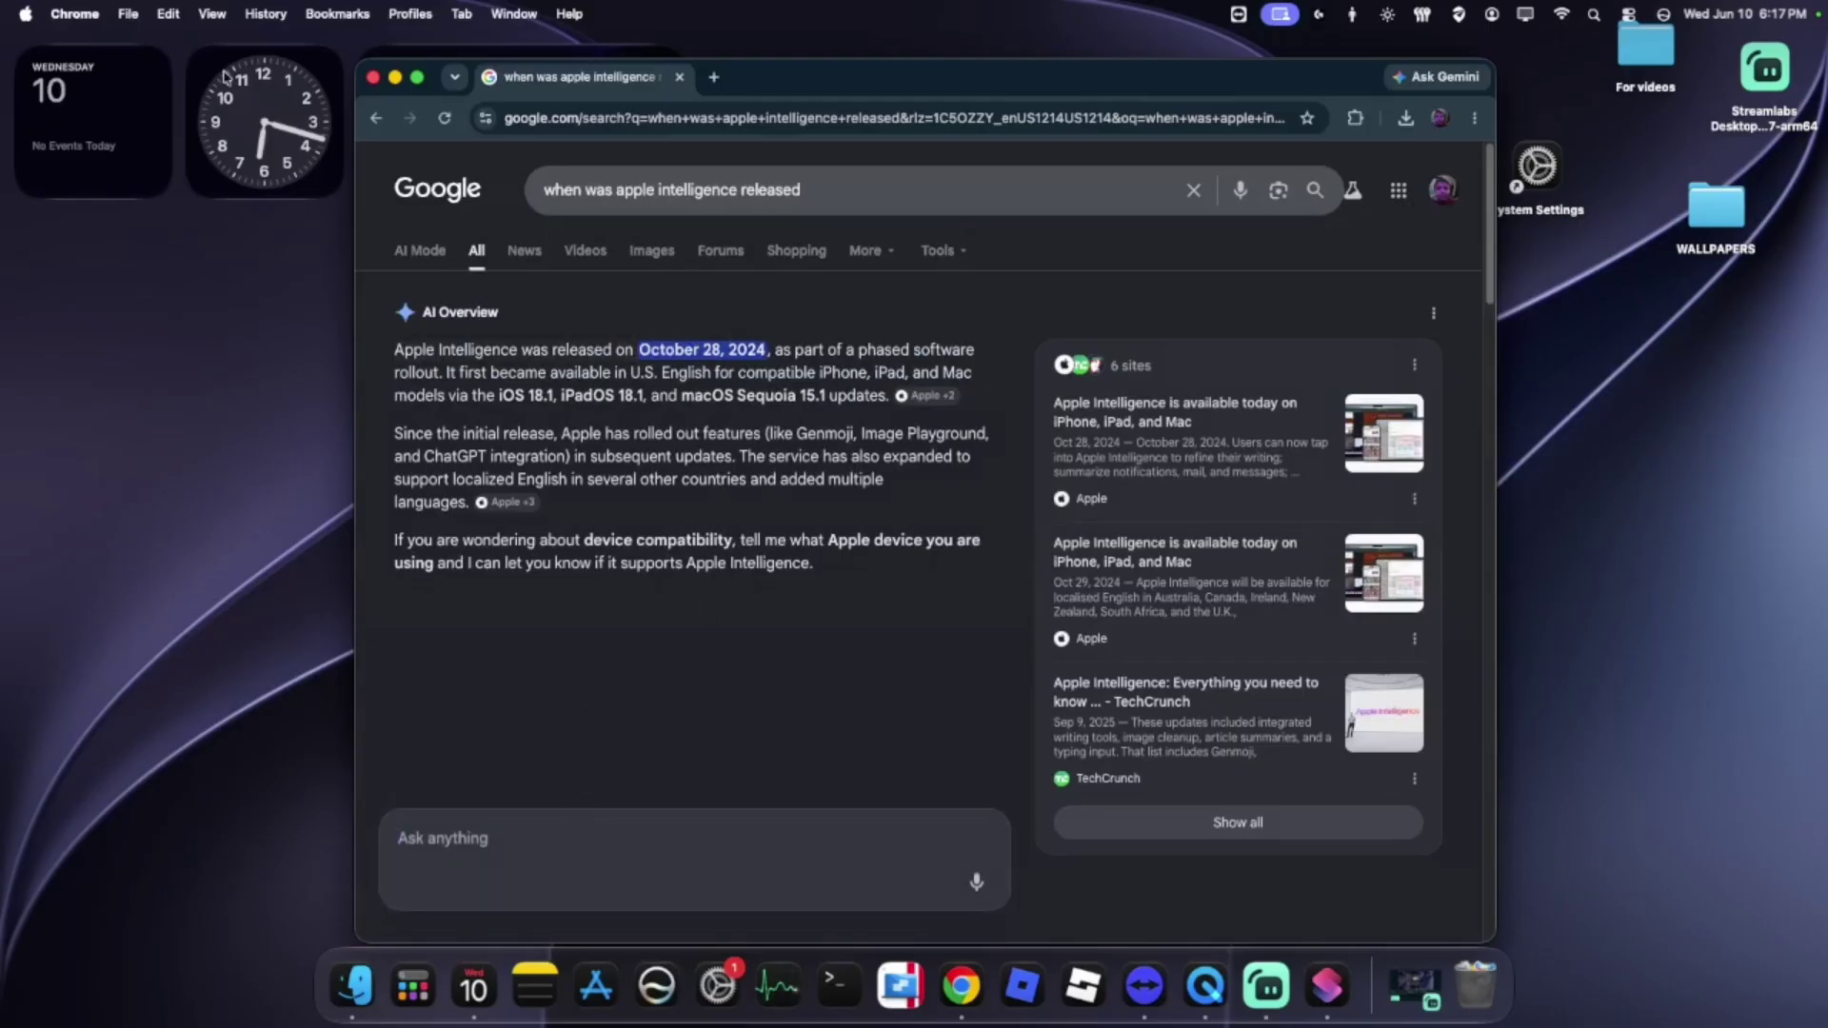
click(374, 78)
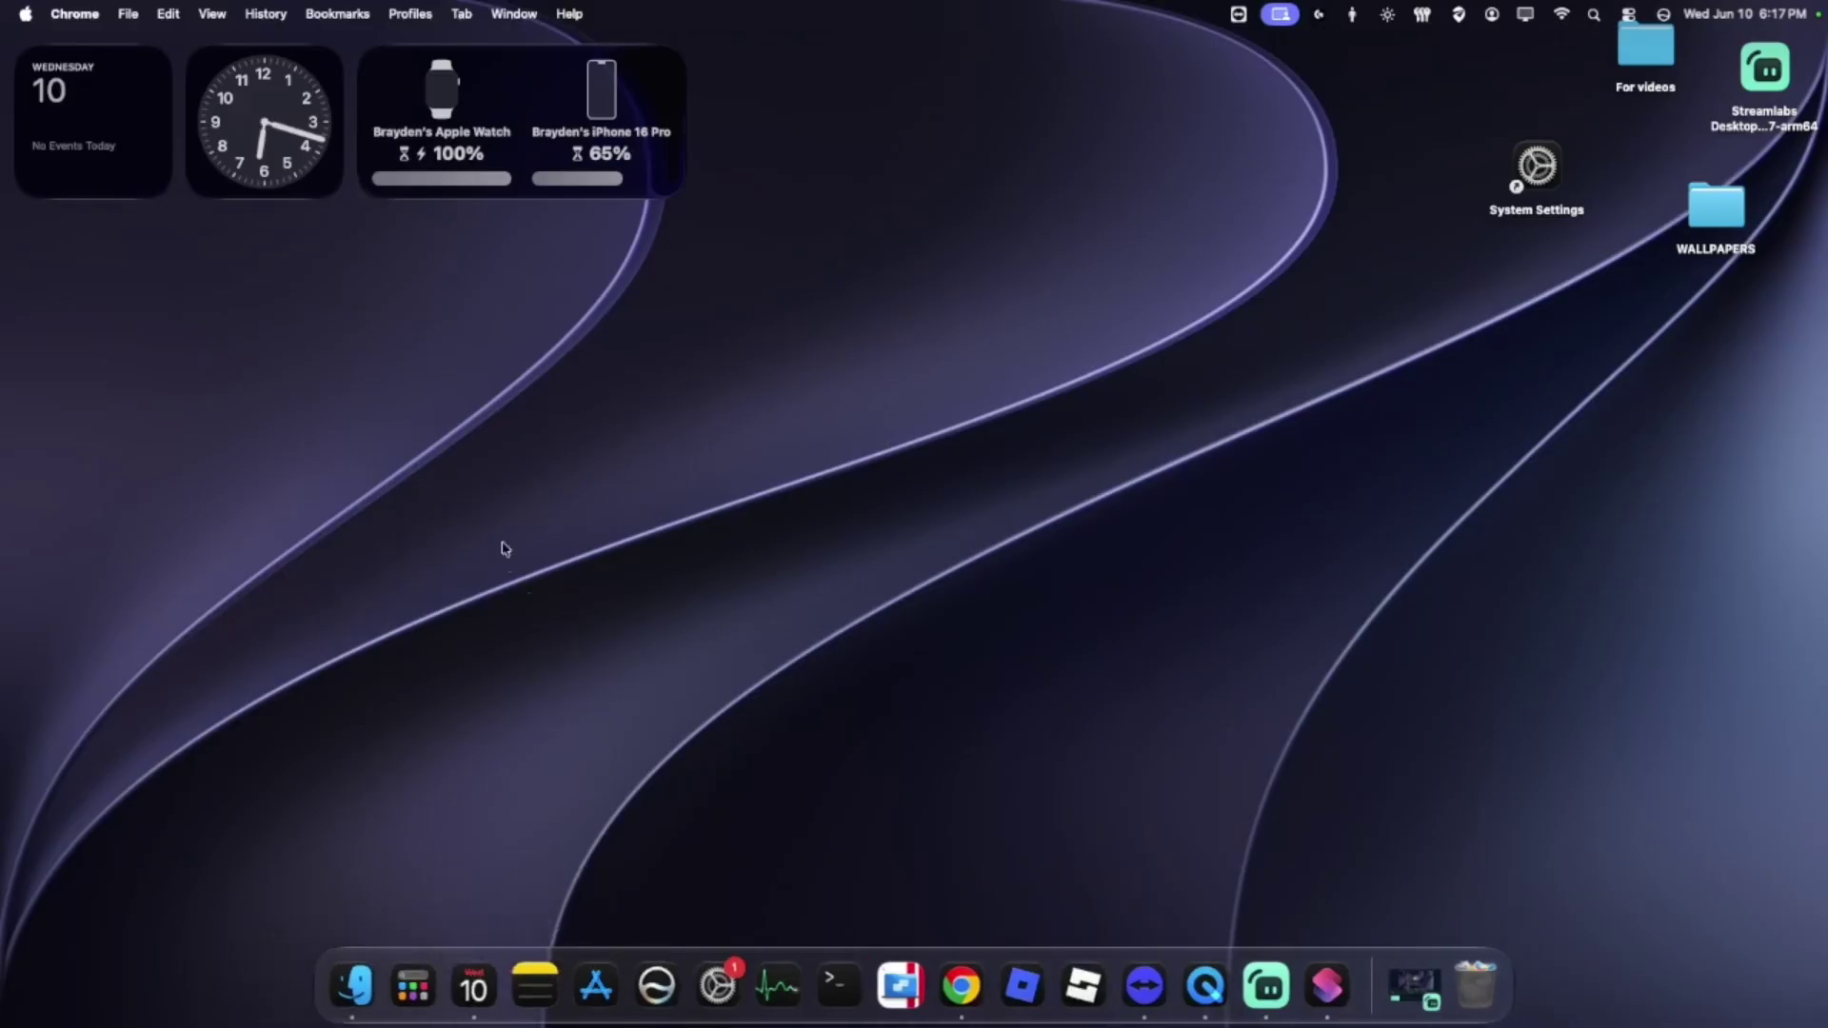
Step: Bring up the list of all apps and launch Photos from it
click(406, 928)
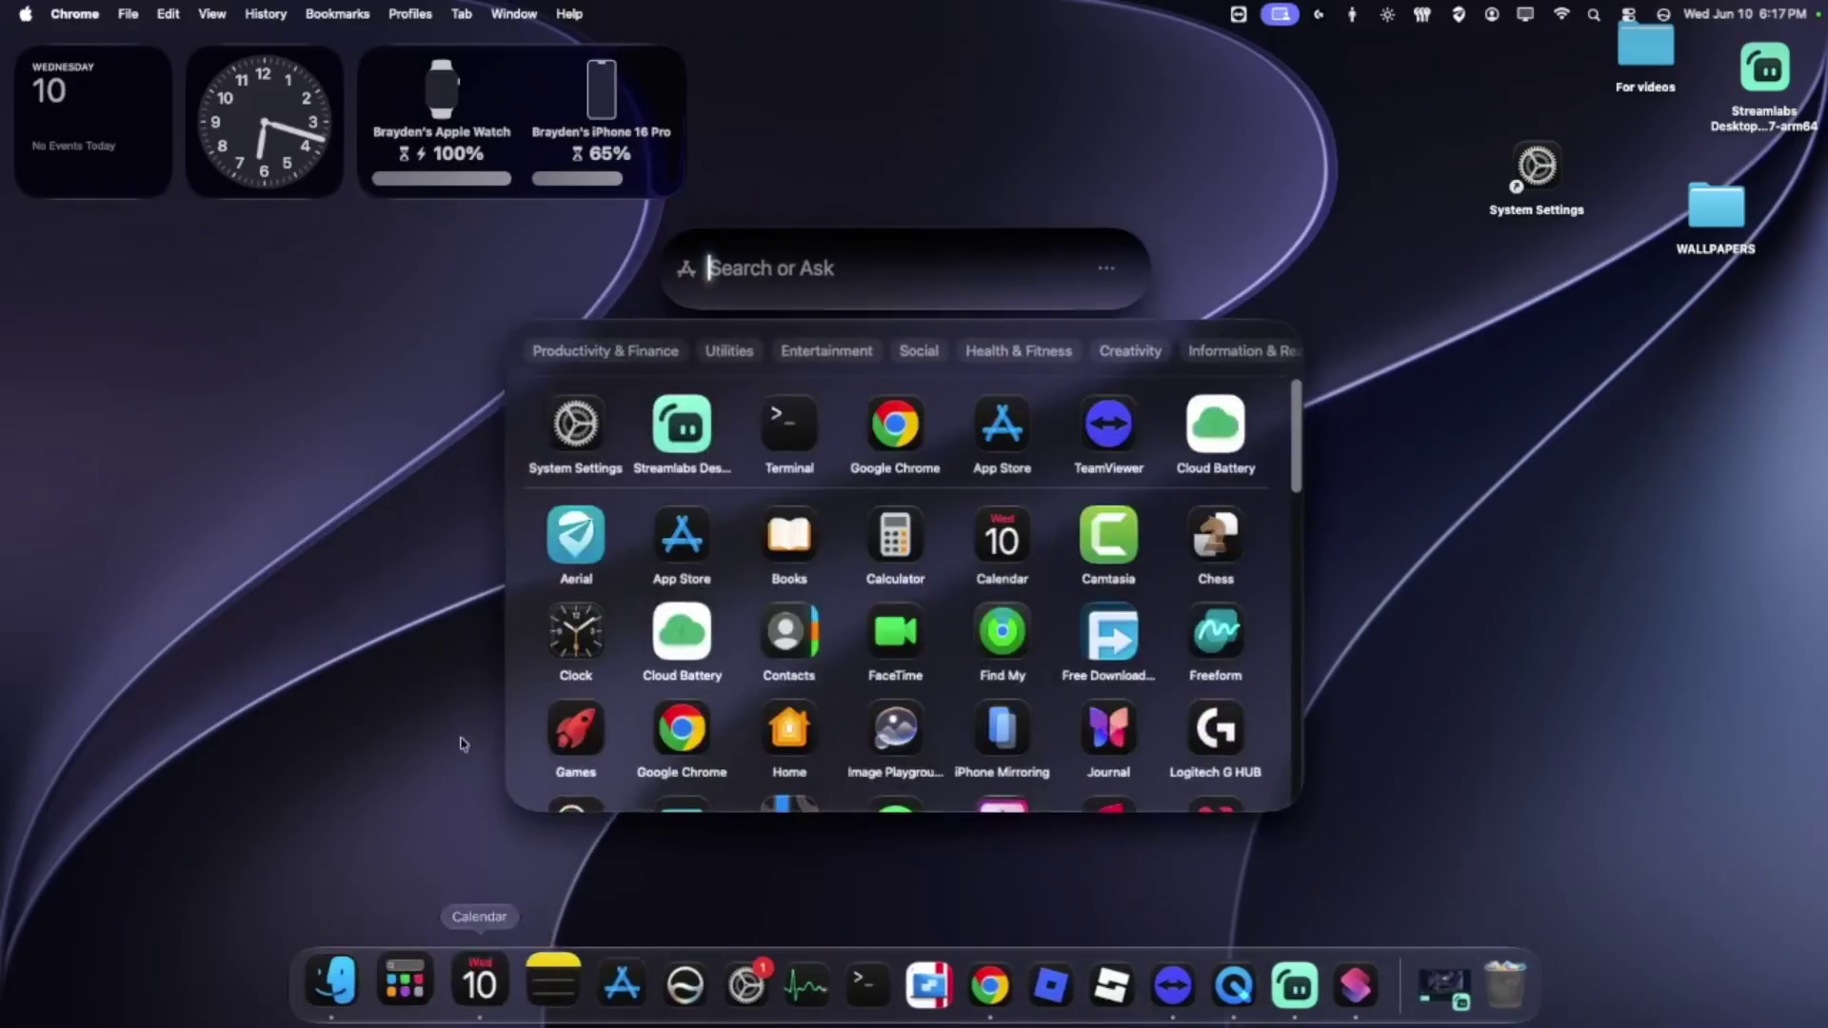
scroll(889, 623, down, 3)
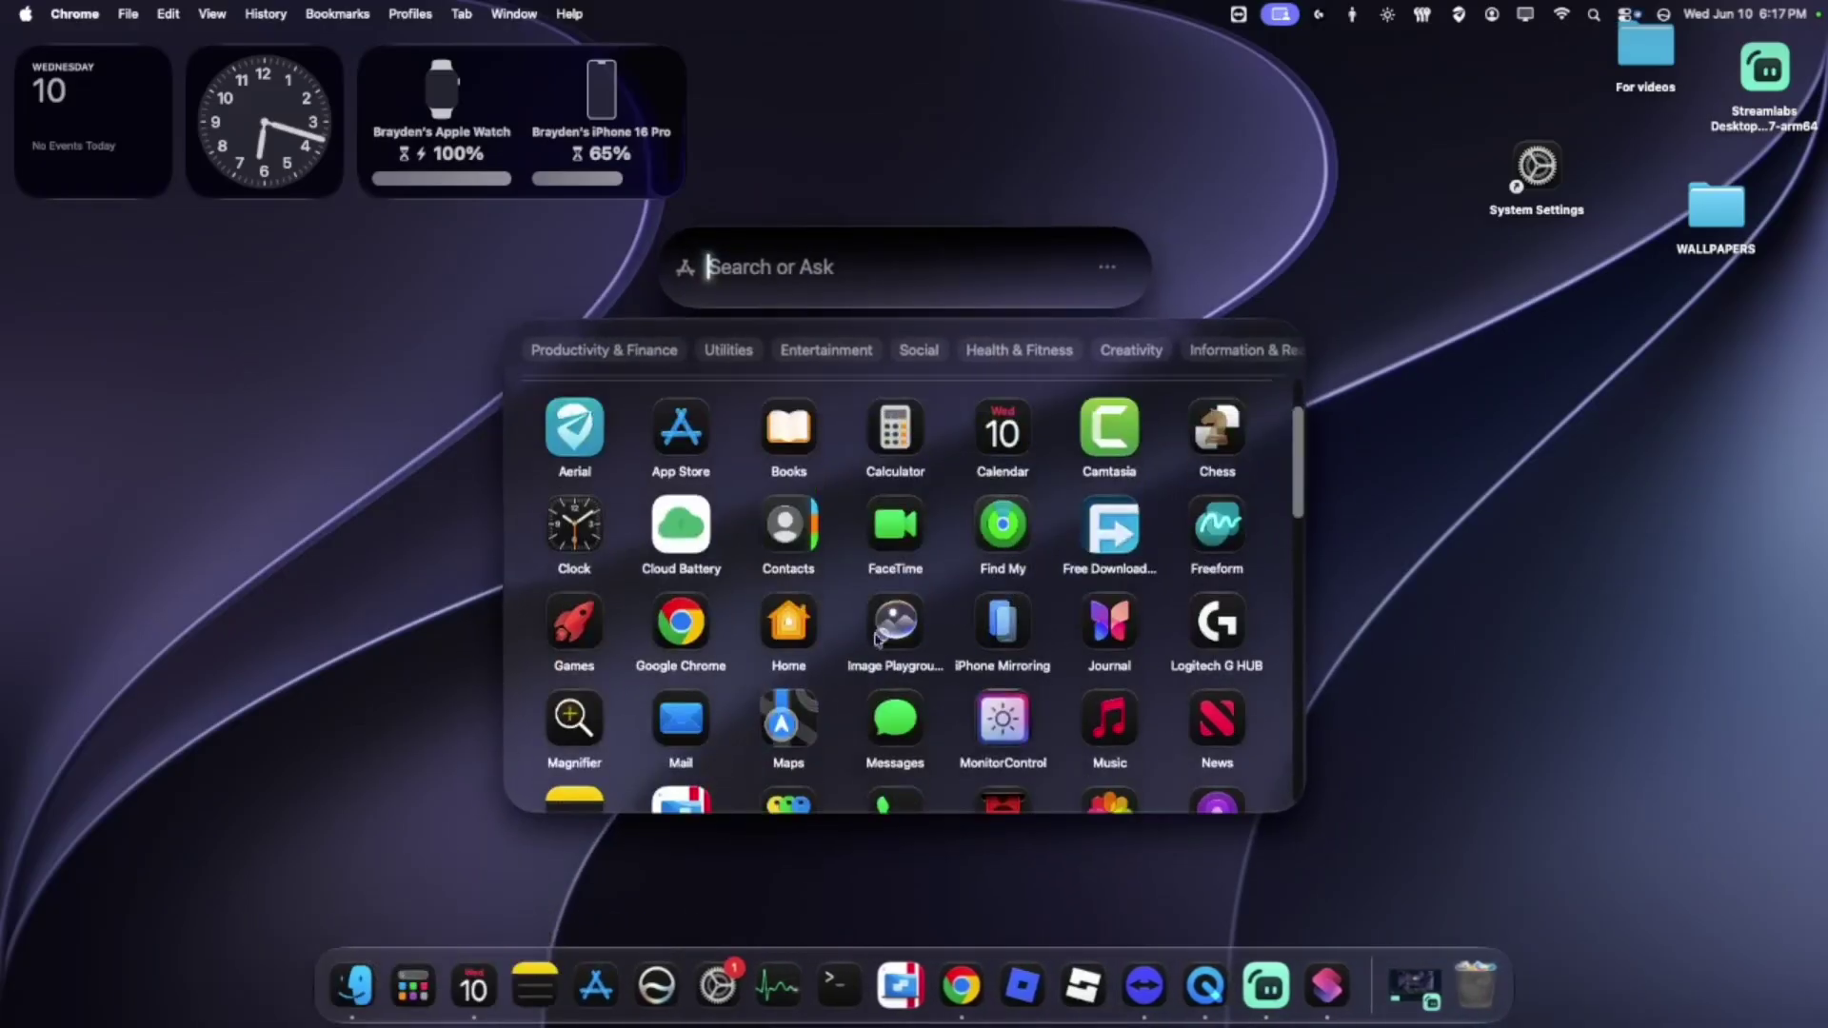
scroll(890, 626, down, 3)
click(1107, 588)
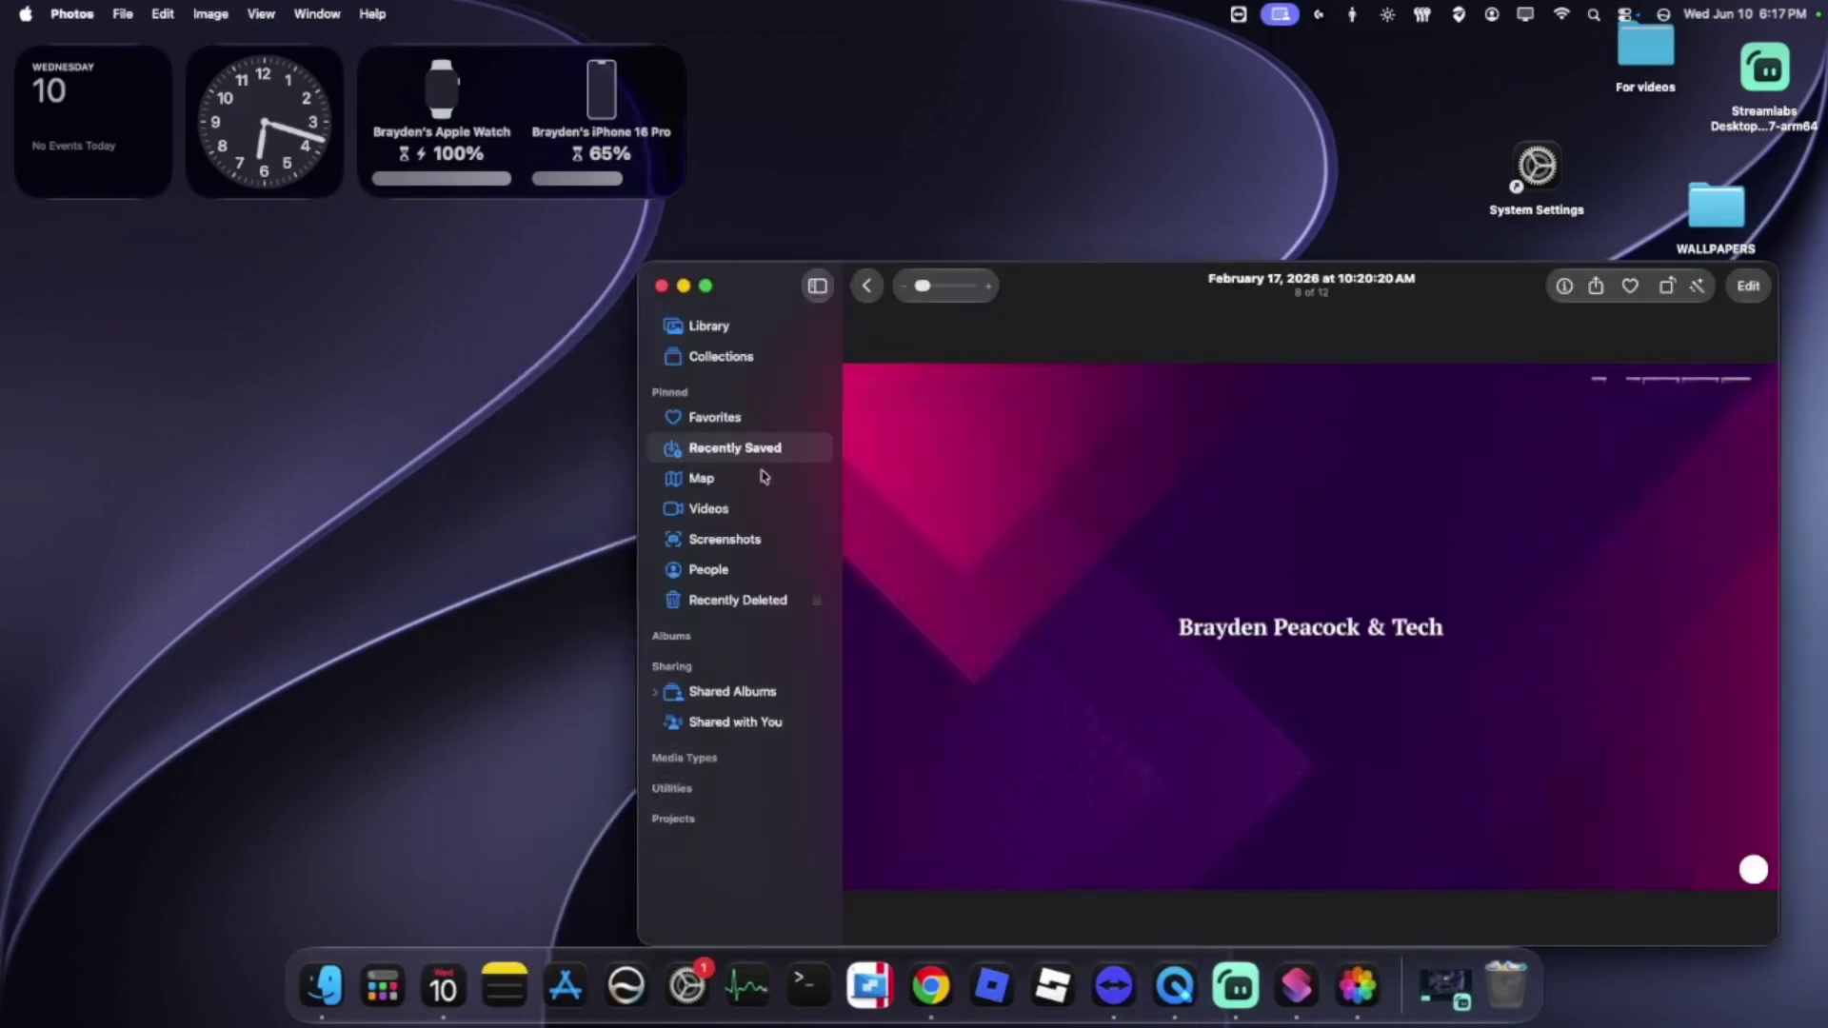
Step: Edit the open video by applying and removing auto-enhance, and look at its editing Tools before leaving edit mode
click(1748, 285)
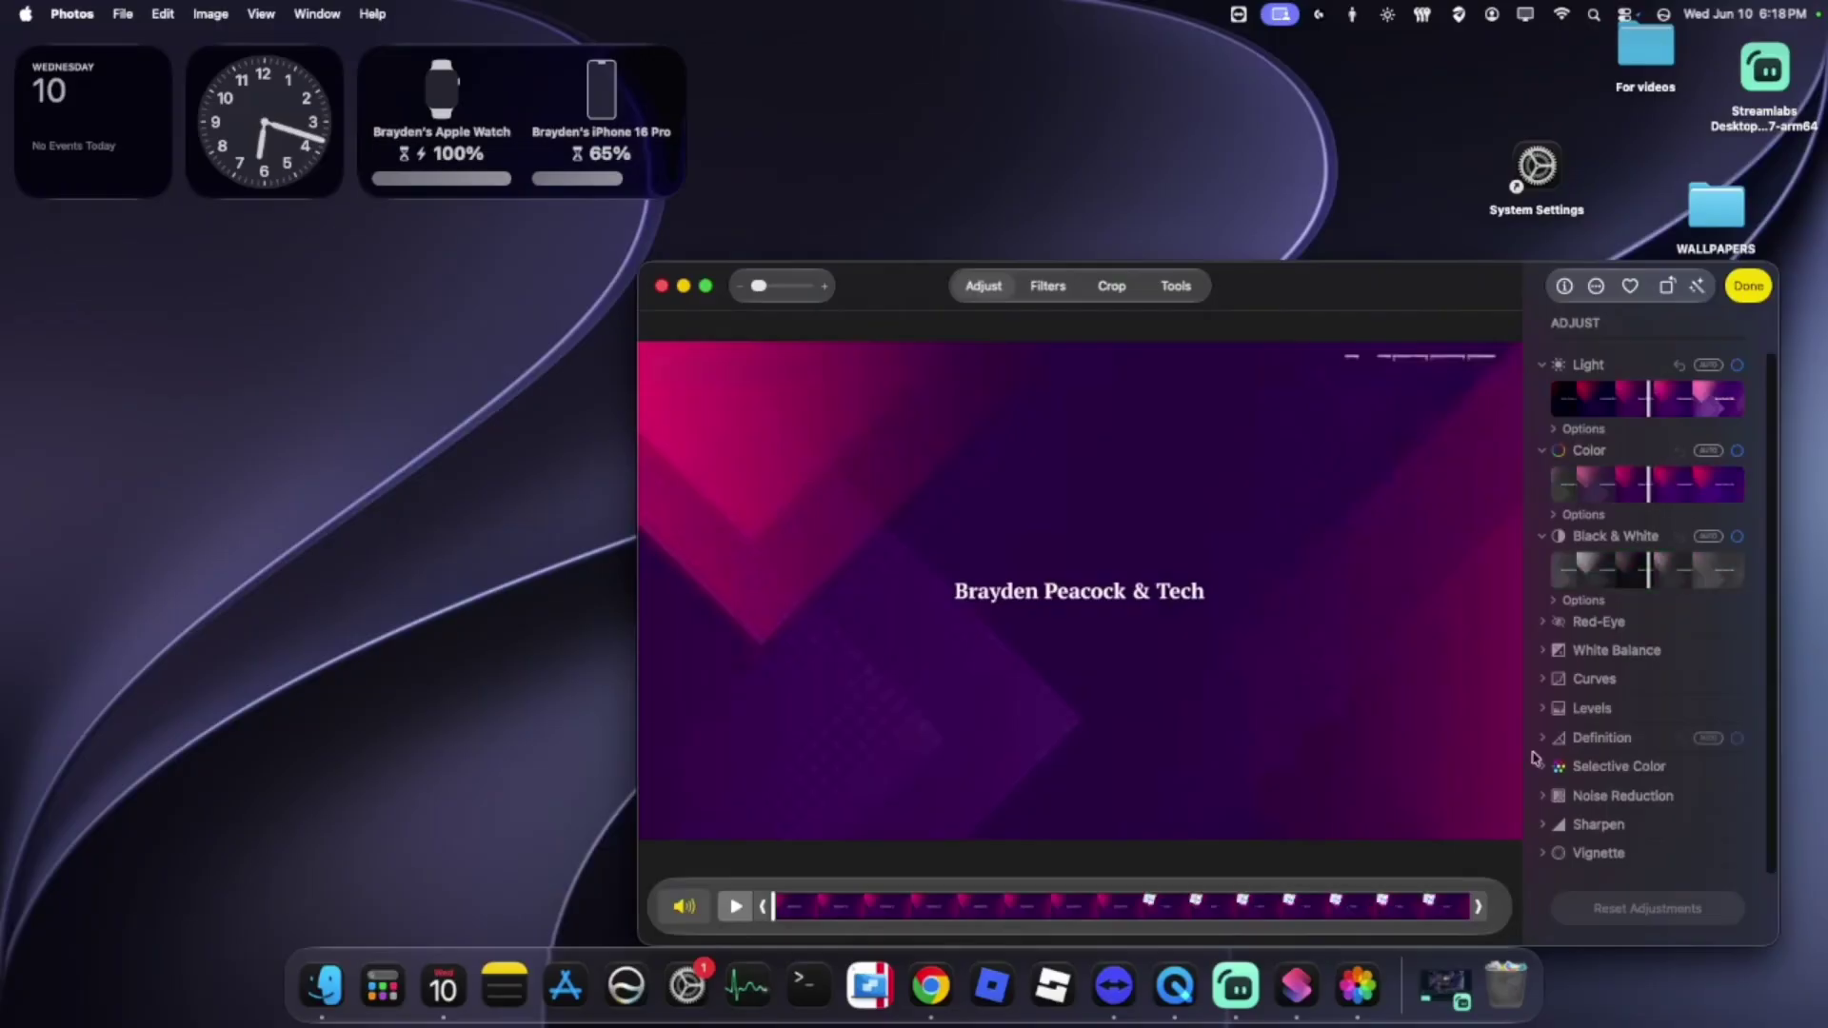
click(1696, 285)
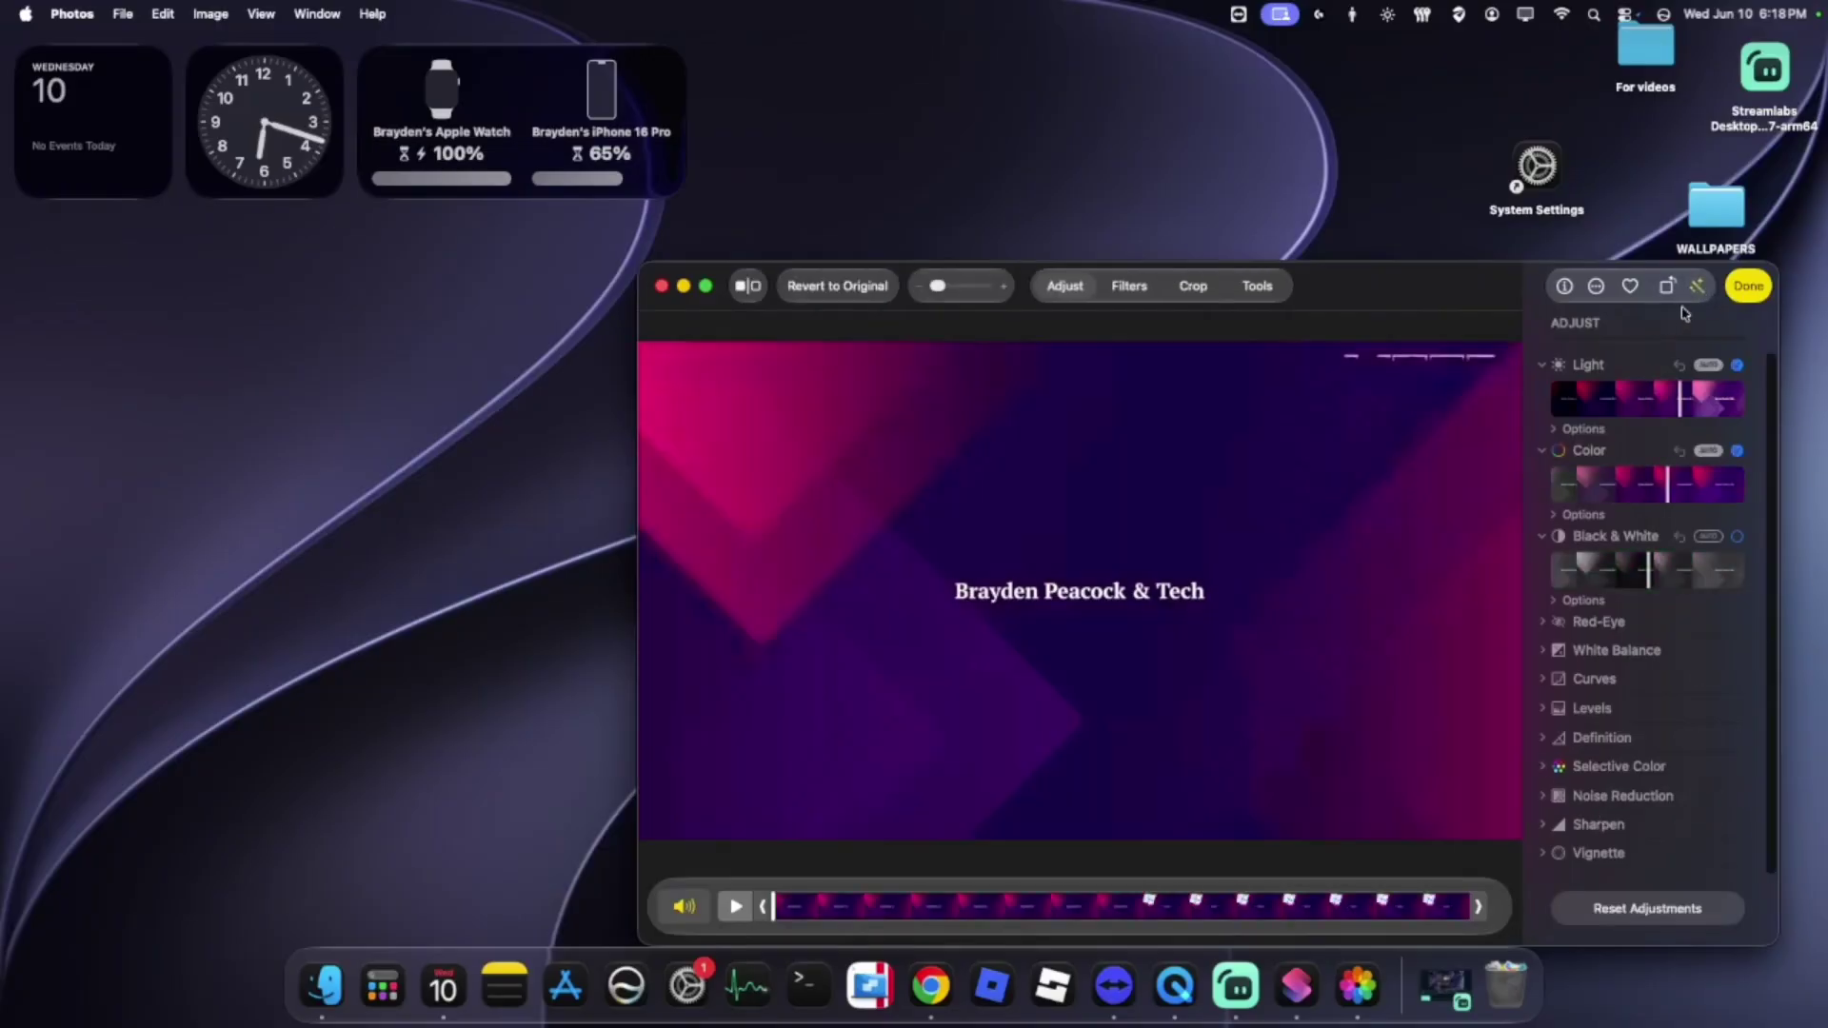
click(1697, 285)
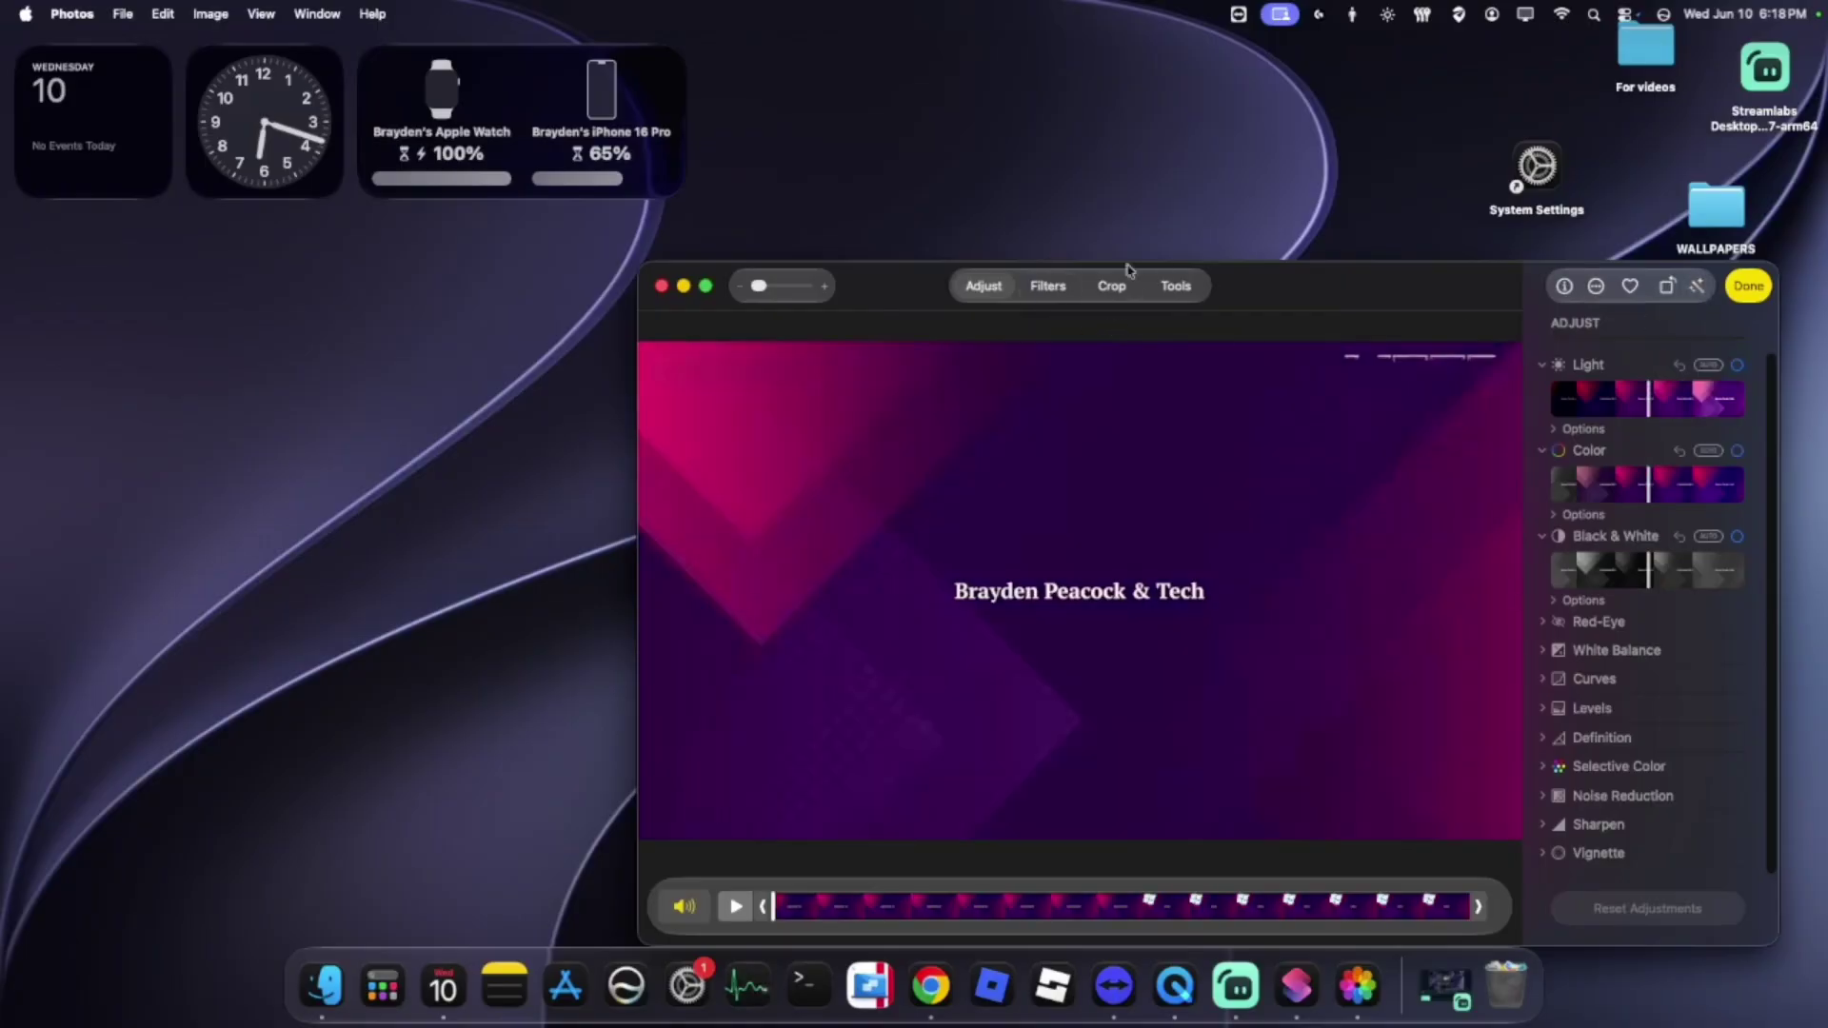
click(1171, 284)
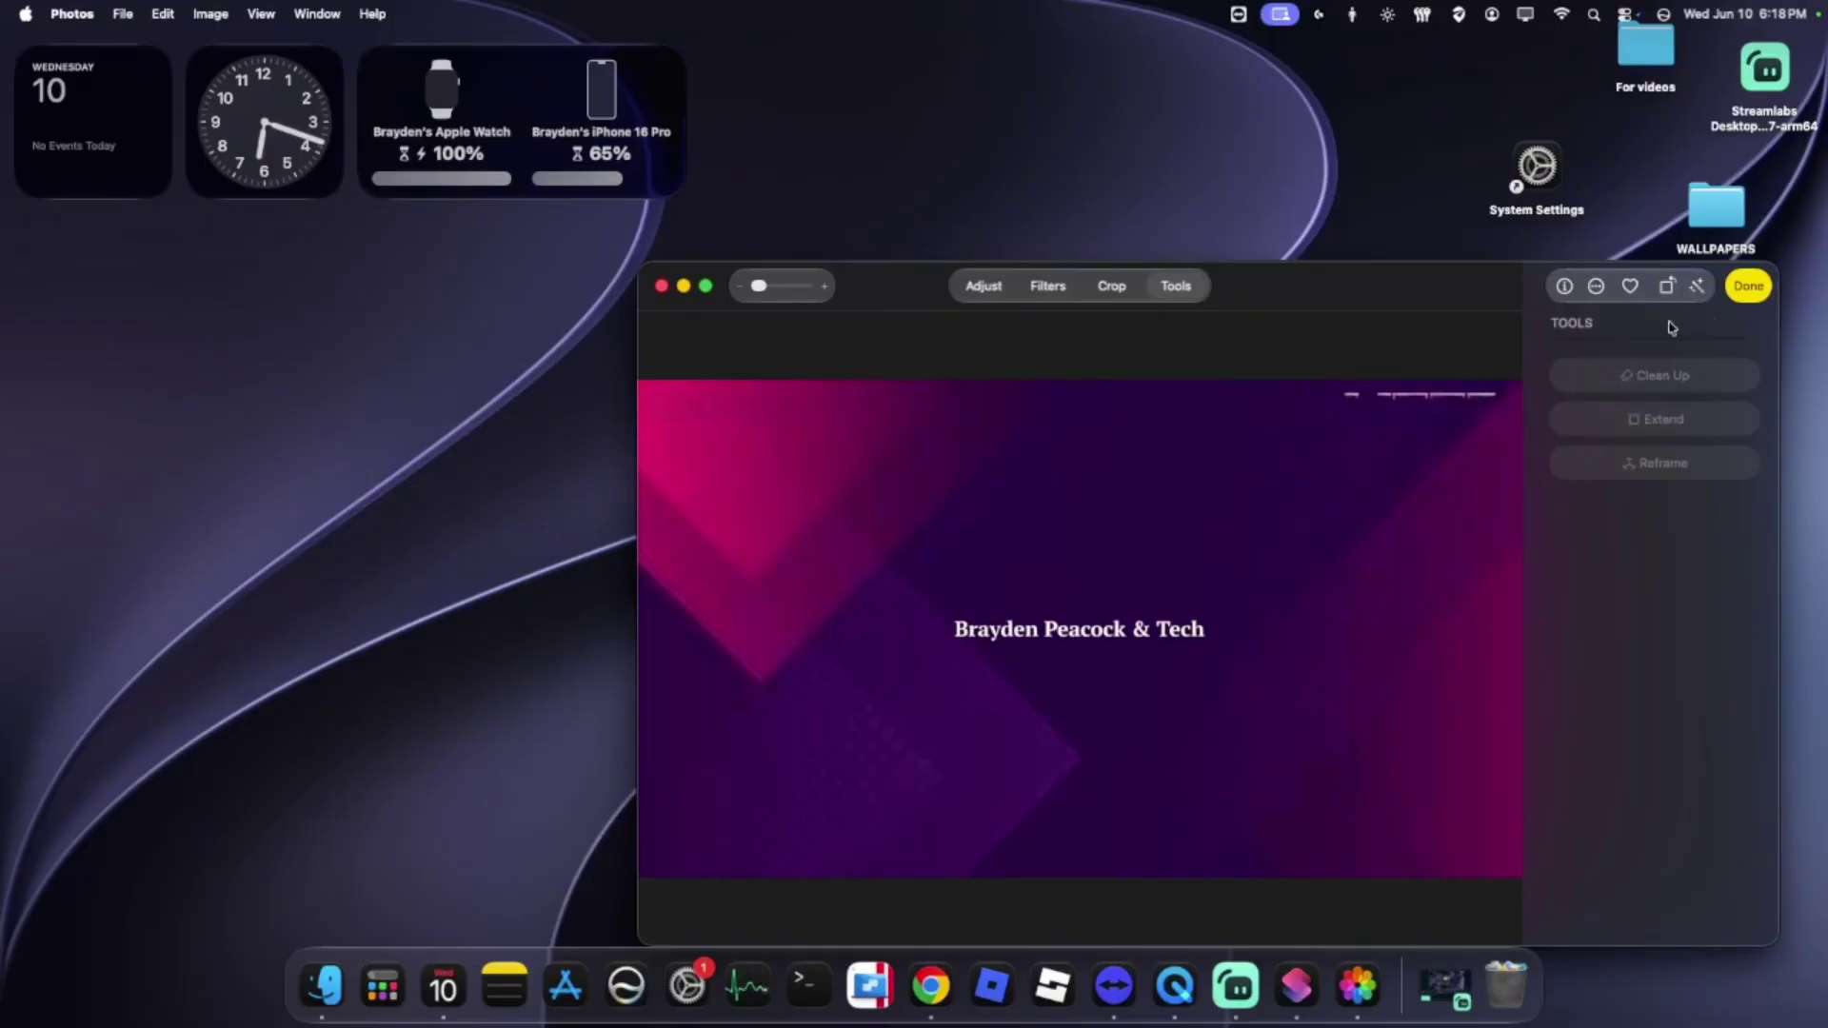
click(1748, 286)
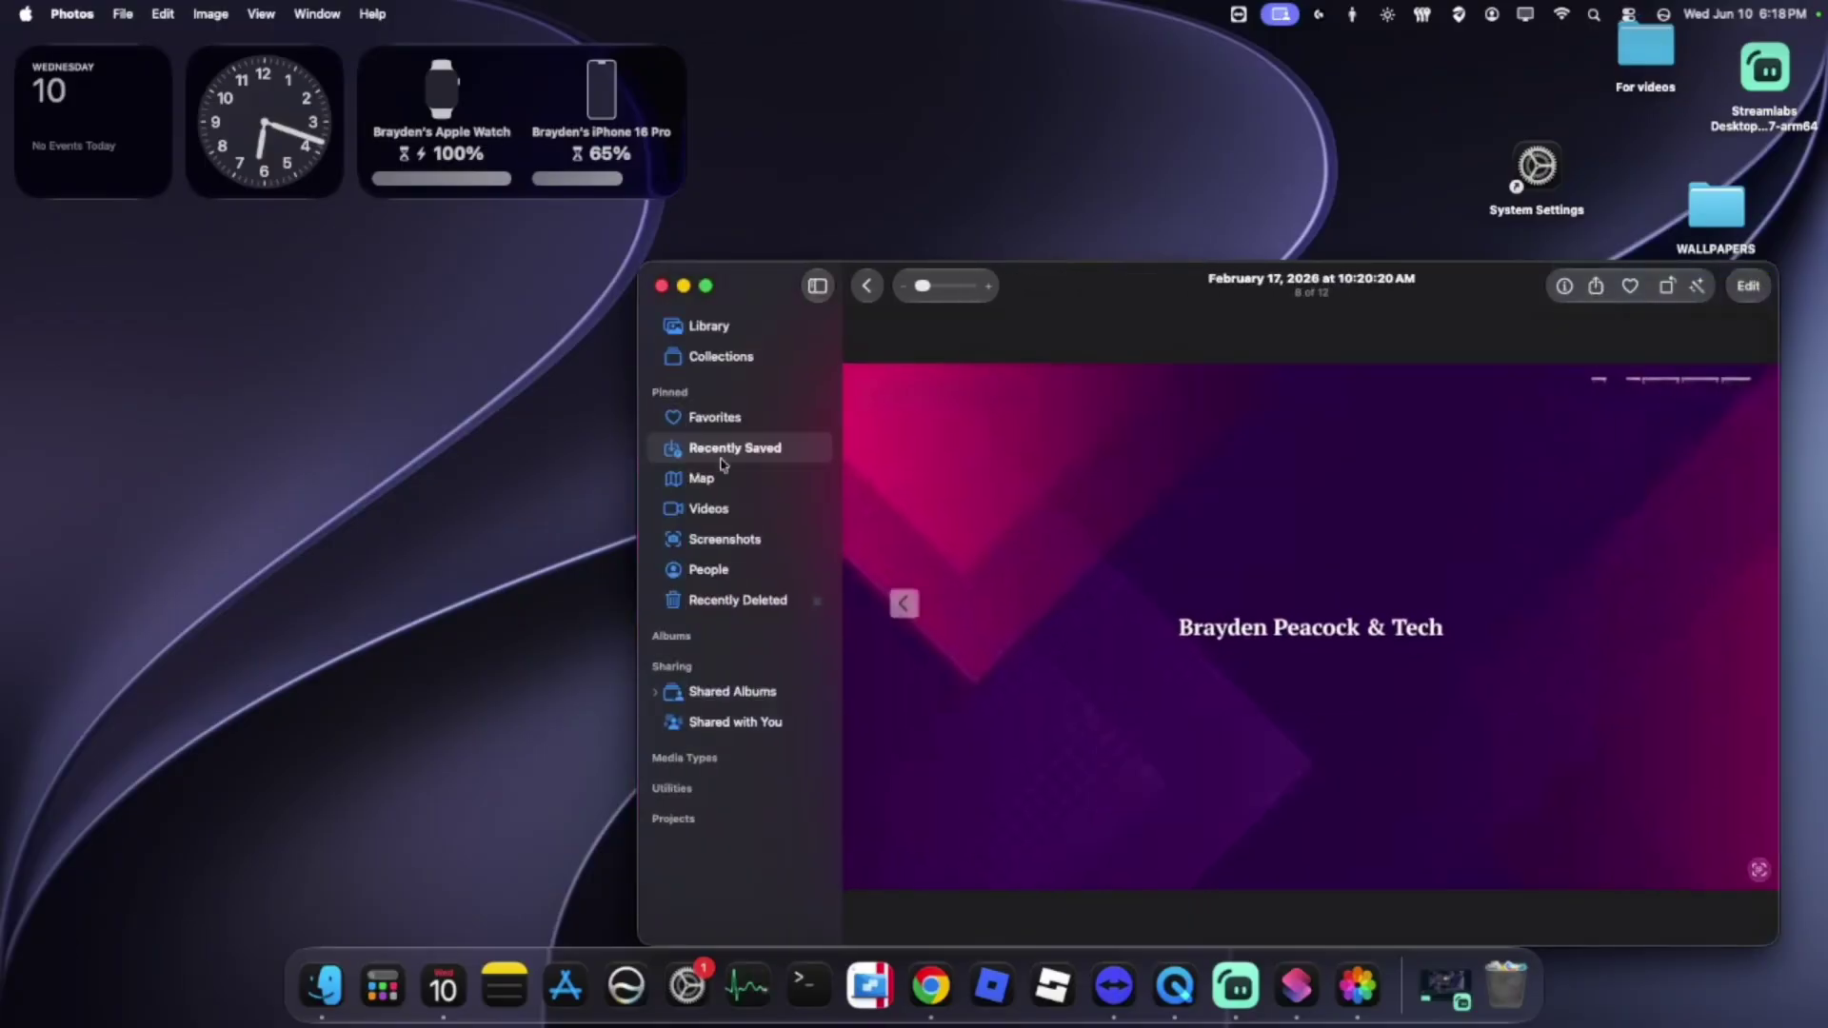
Step: Leave the video for the full photo Library and open the Live Photo dated June 14, 2025
click(867, 285)
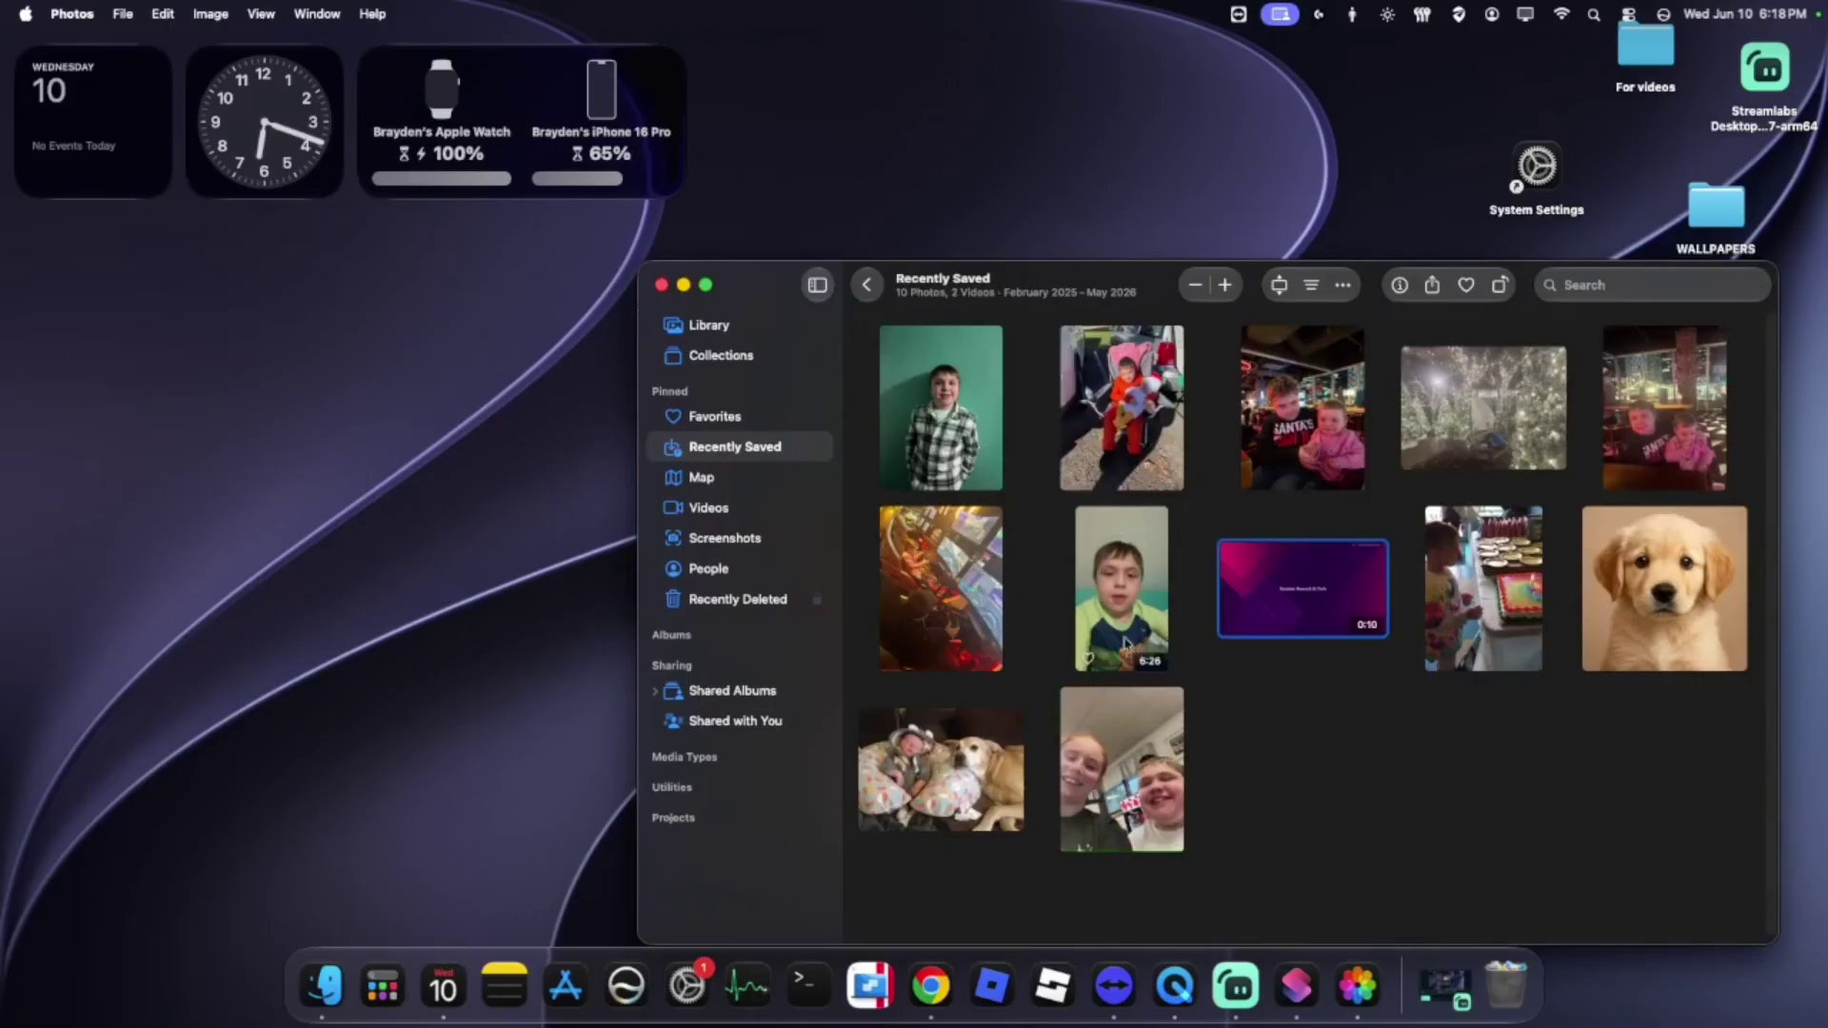
click(747, 416)
click(712, 327)
scroll(1093, 594, up, 10)
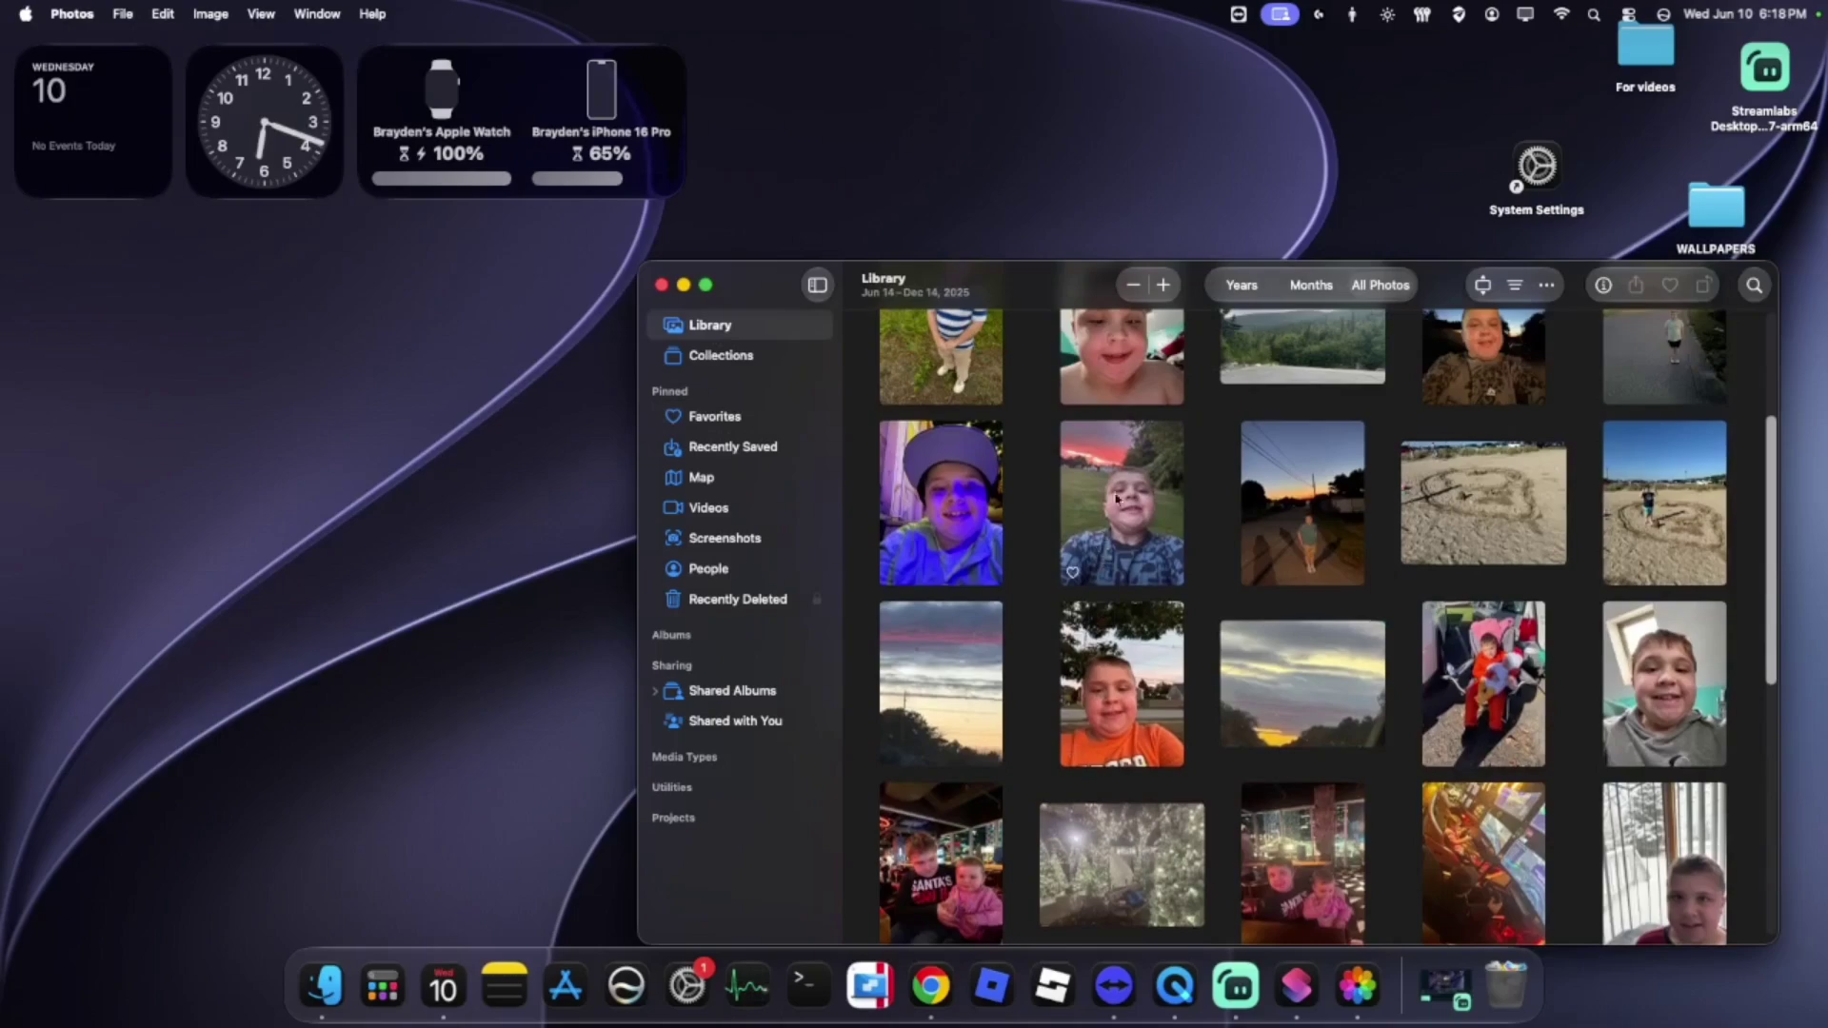
double_click(950, 368)
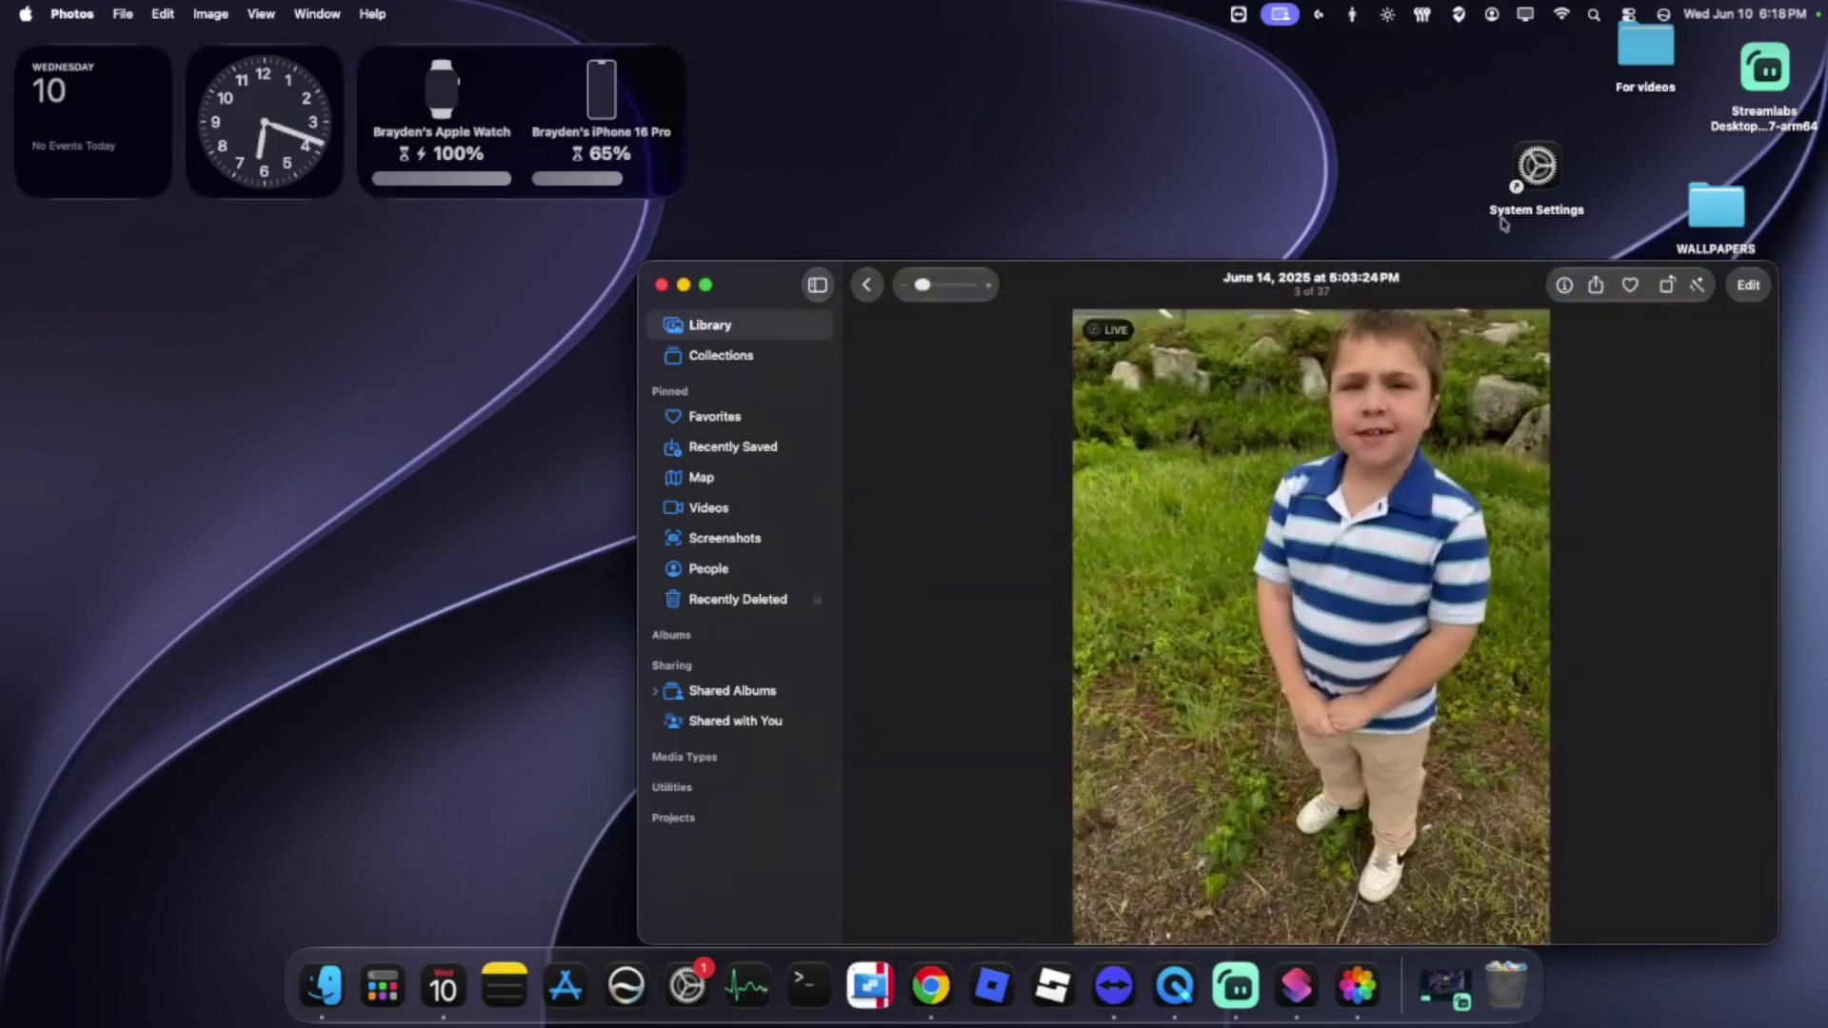
Step: Extend the open photo with the Extend tool, using a Freeform frame enlarged above and on both sides of the original image
click(1743, 301)
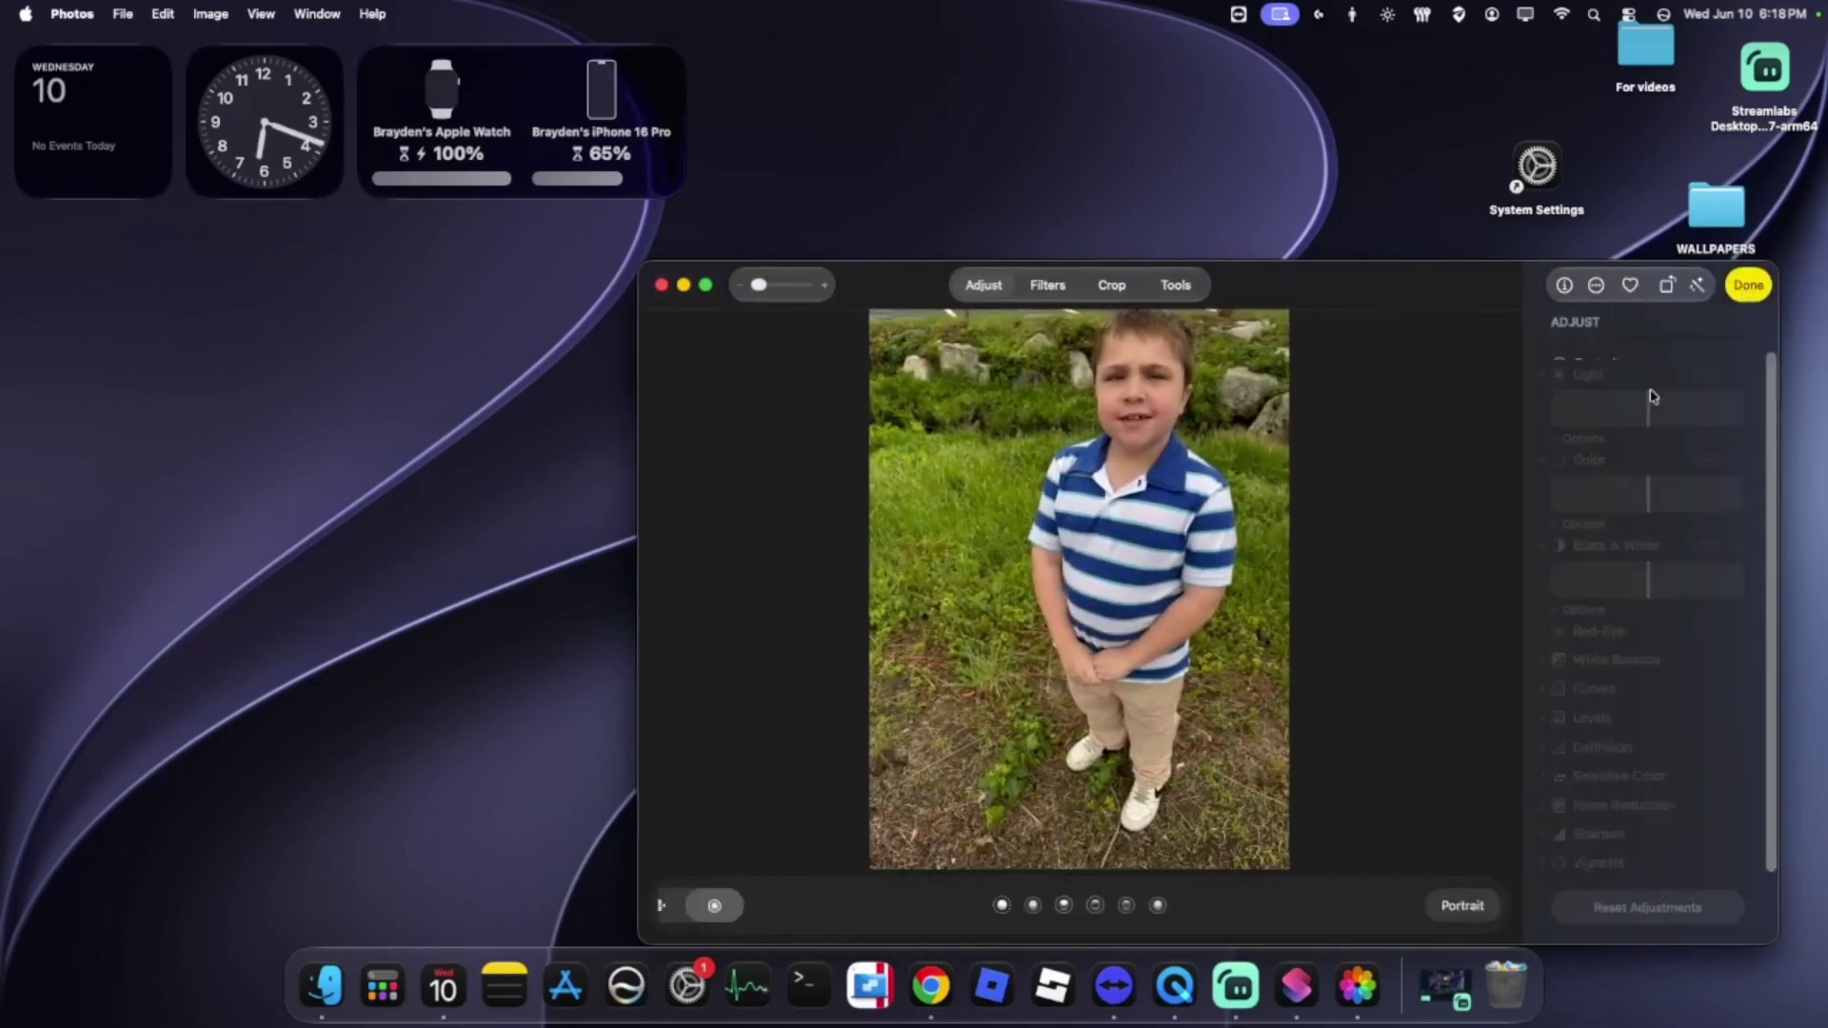
click(1203, 289)
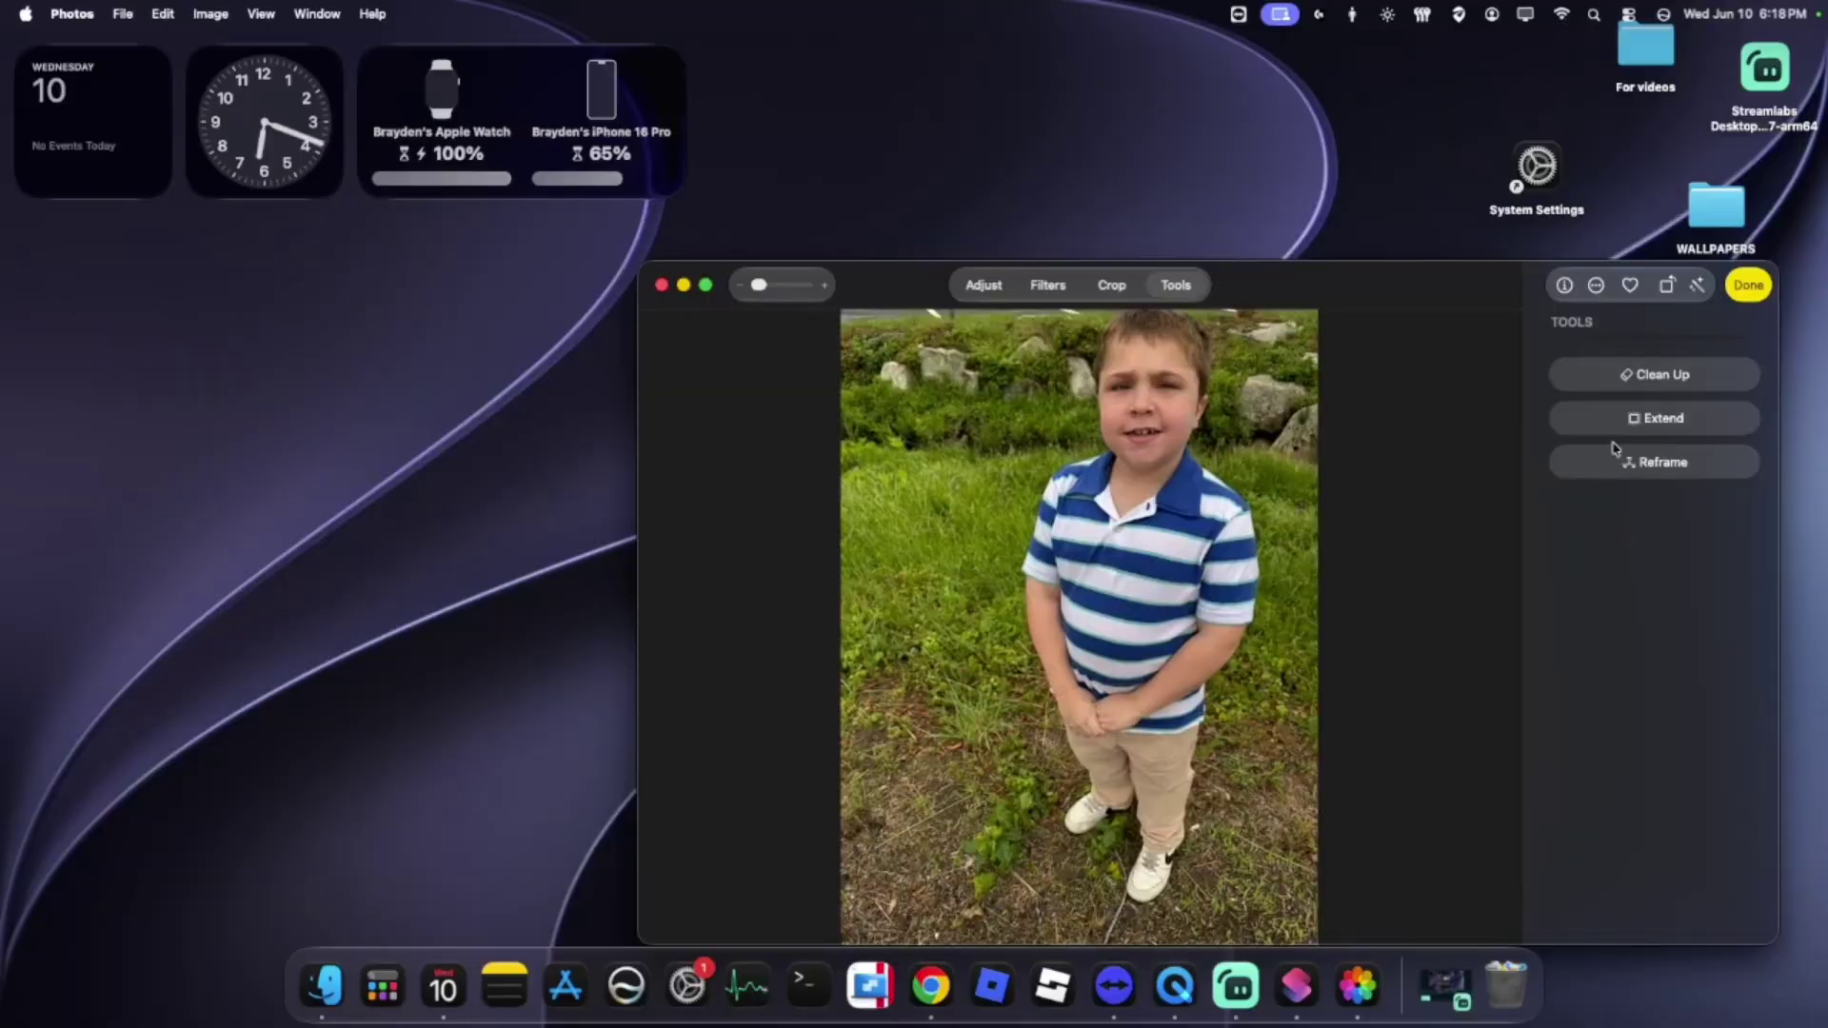
click(1691, 429)
drag(1226, 423, 1322, 298)
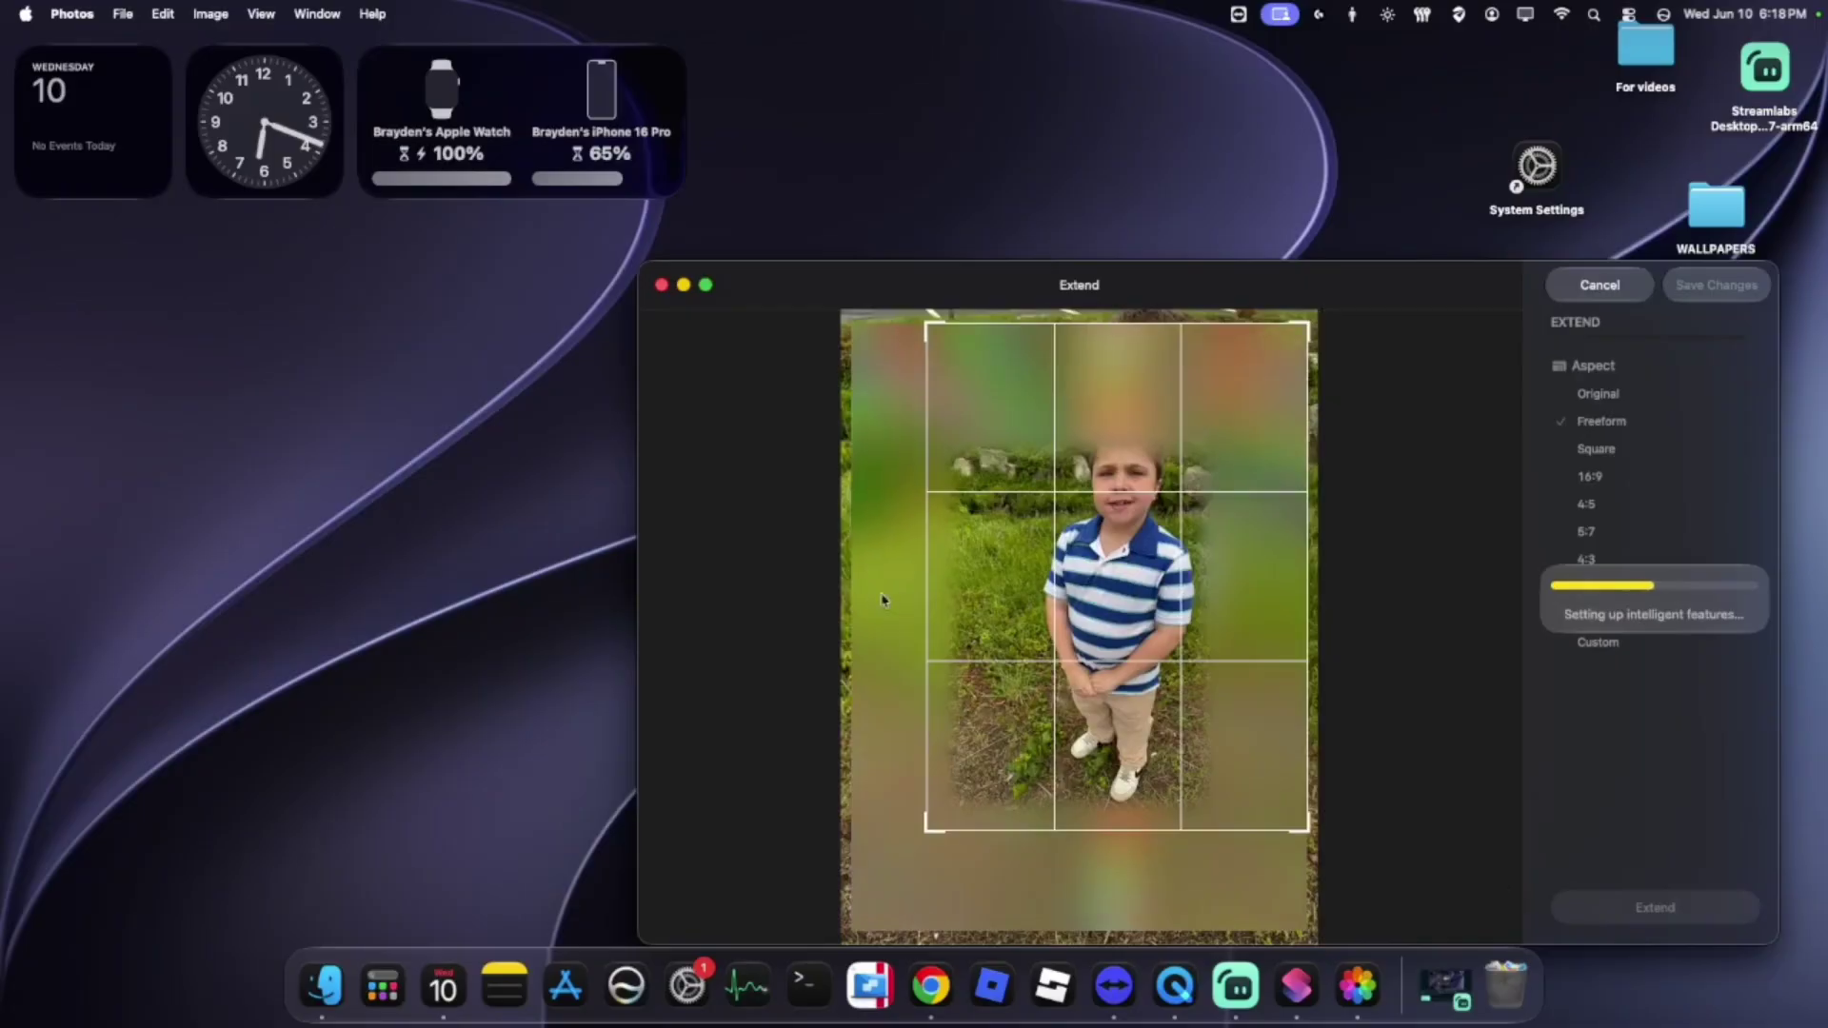
drag(926, 589, 849, 617)
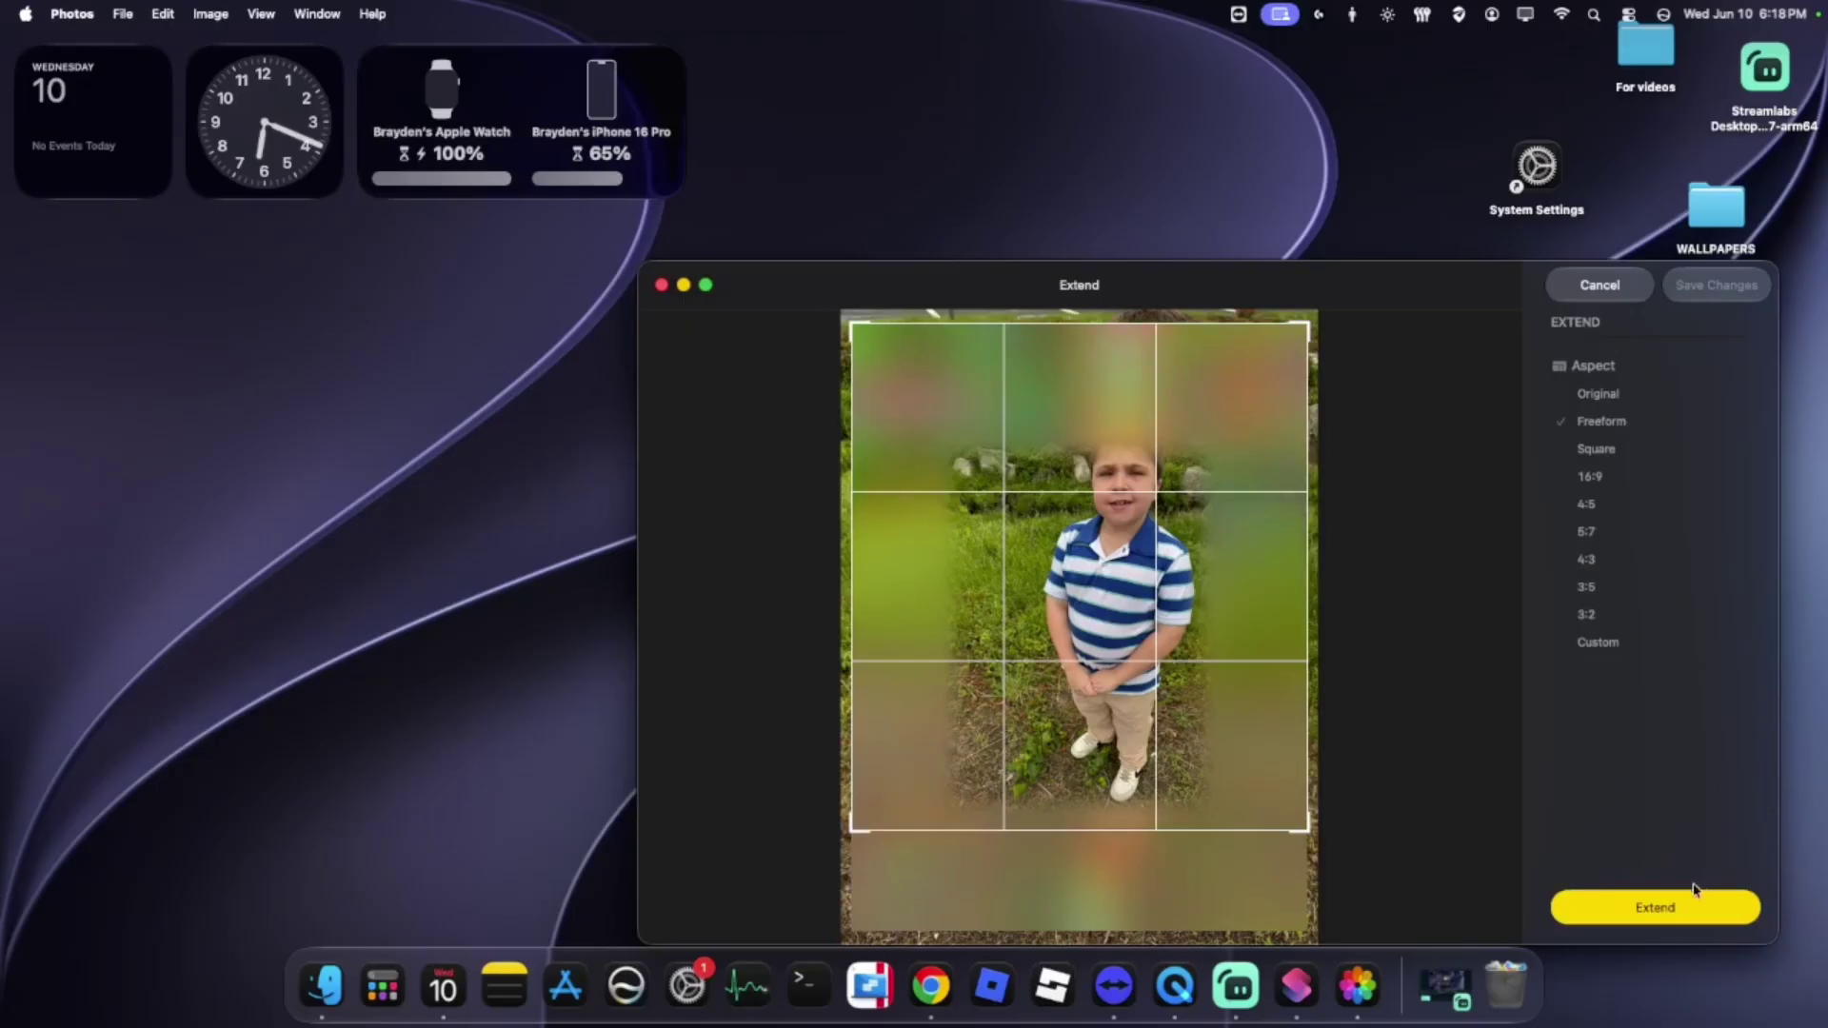
click(1739, 912)
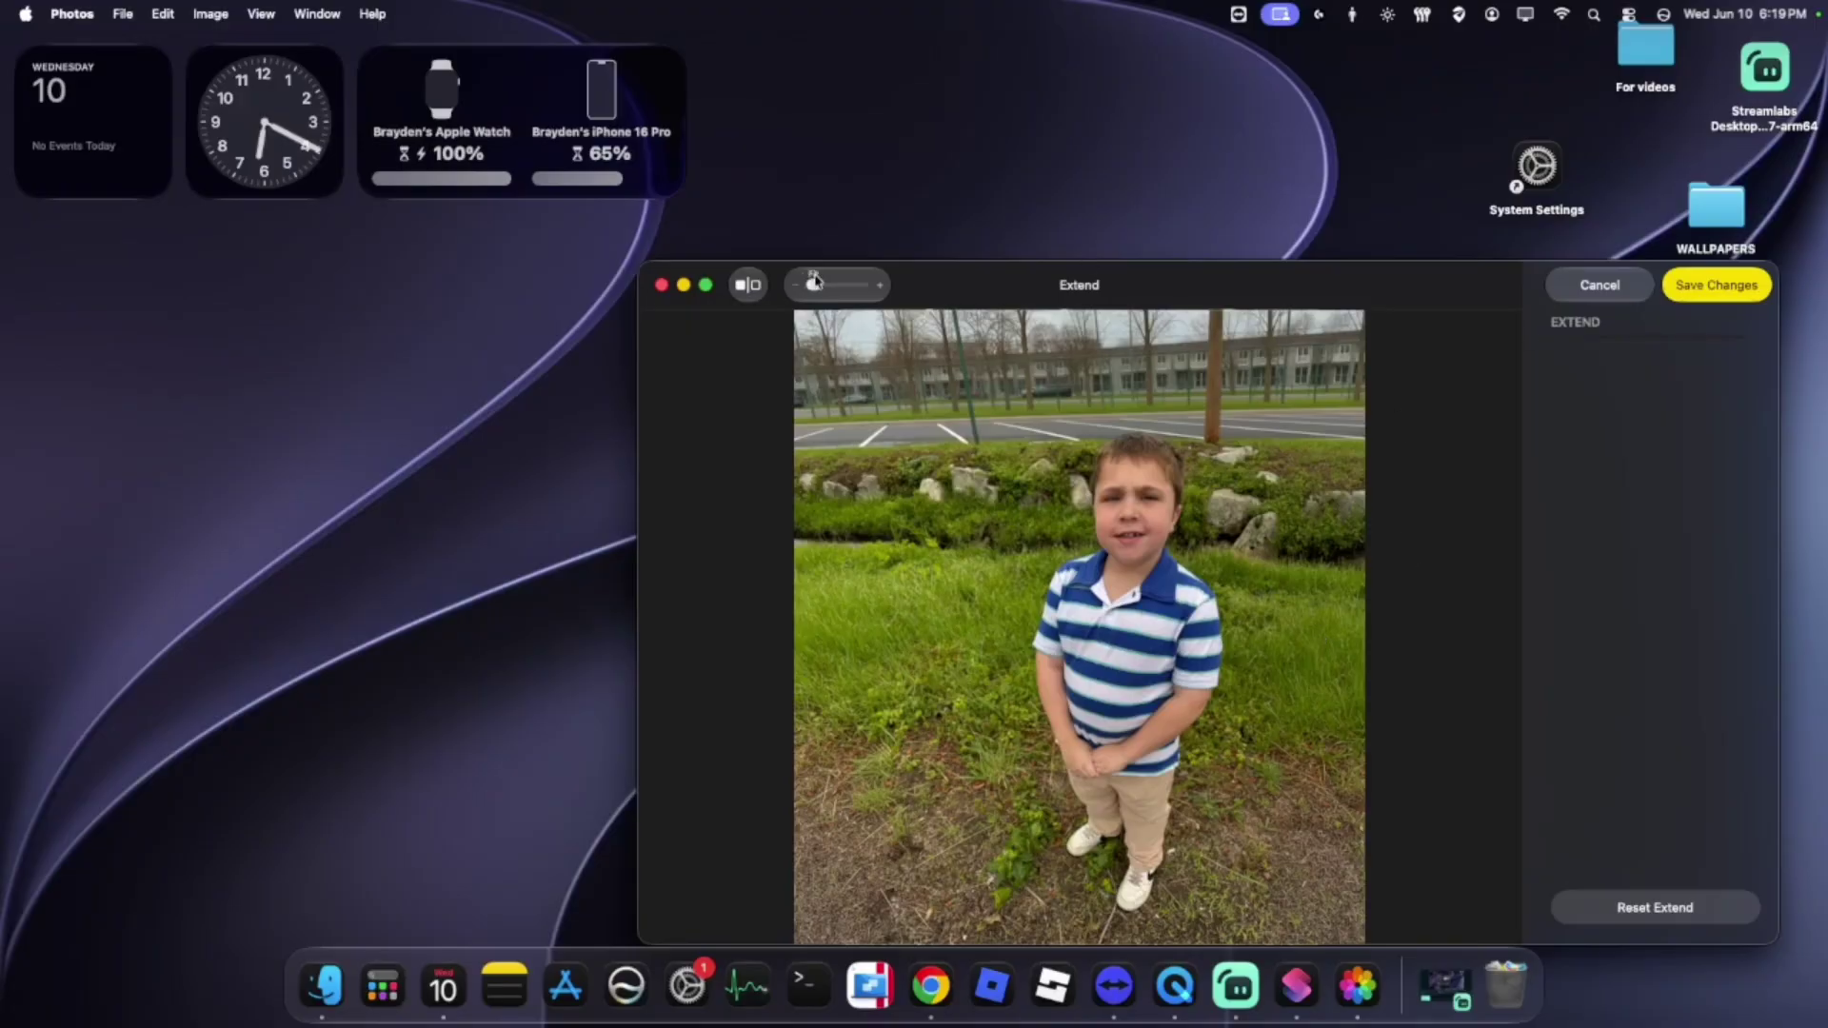
Step: Compare the extended photo with its original version by switching repeatedly between the two
click(749, 285)
click(748, 284)
click(749, 284)
click(748, 284)
click(748, 284)
click(761, 288)
Step: Save the Extend changes, finish editing the photo, and close the Photos window
click(1704, 285)
drag(1392, 286, 1265, 195)
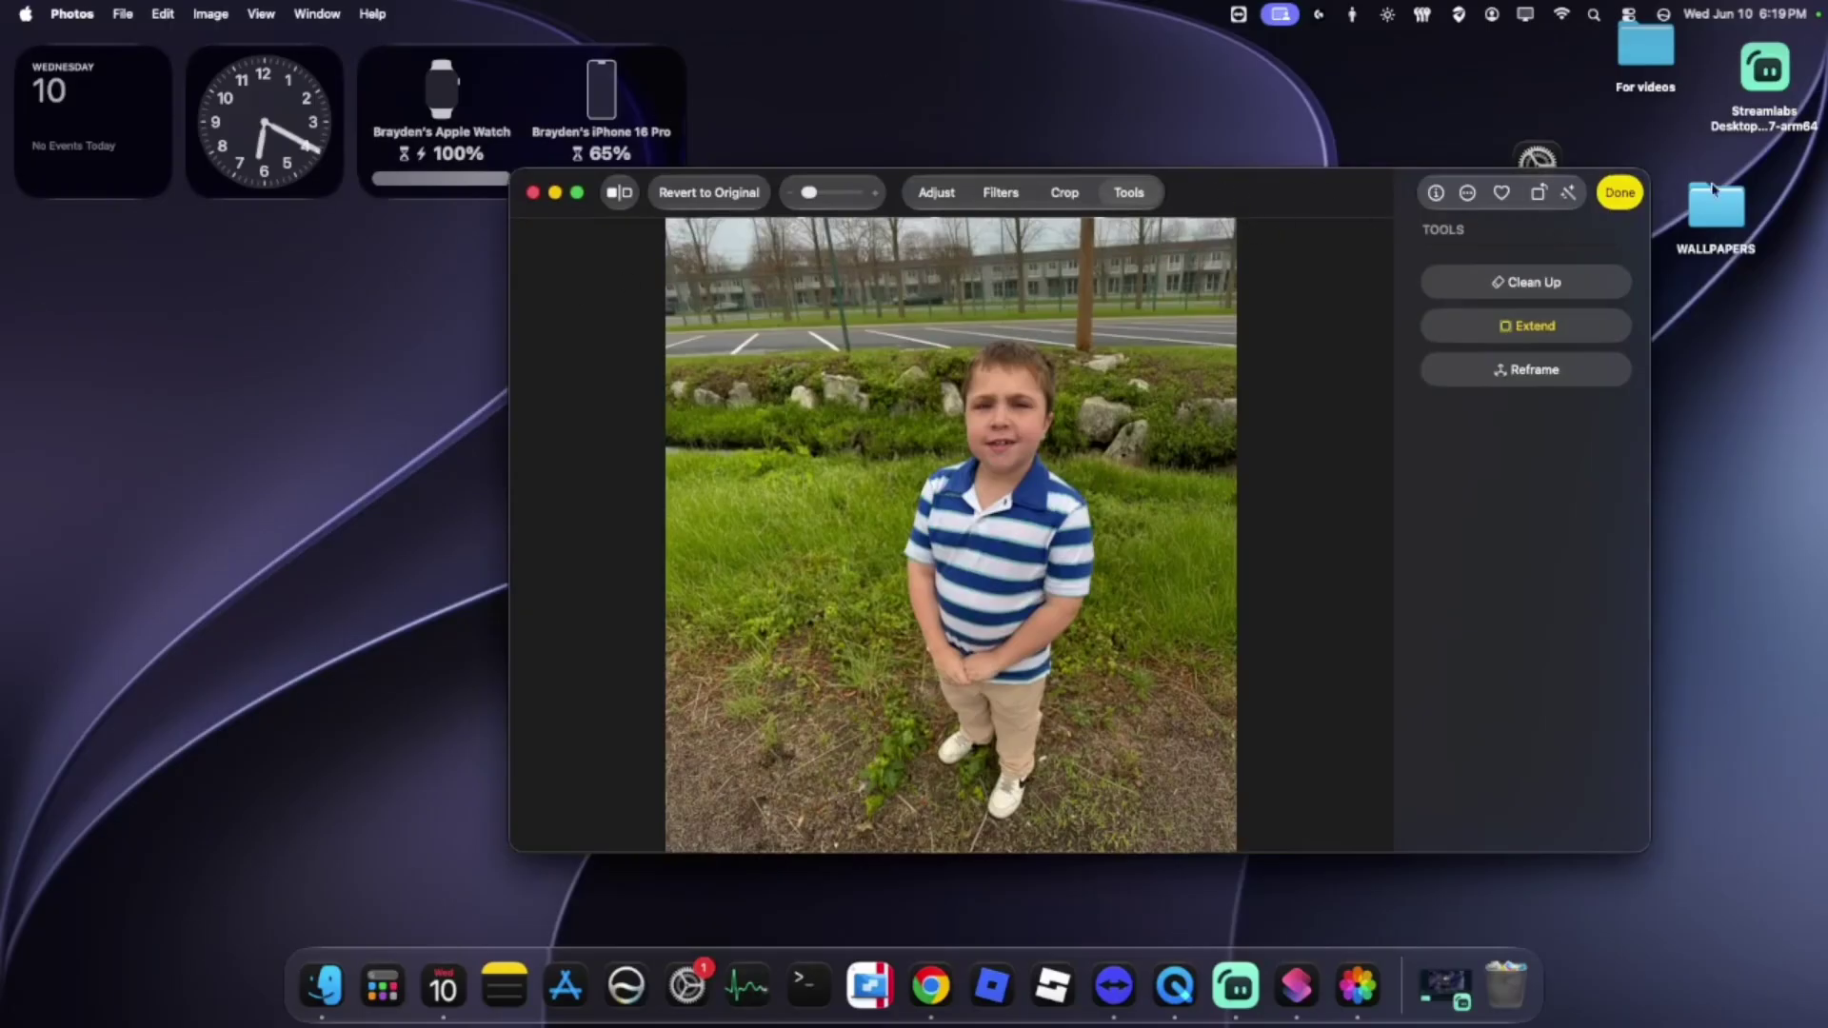
click(1624, 195)
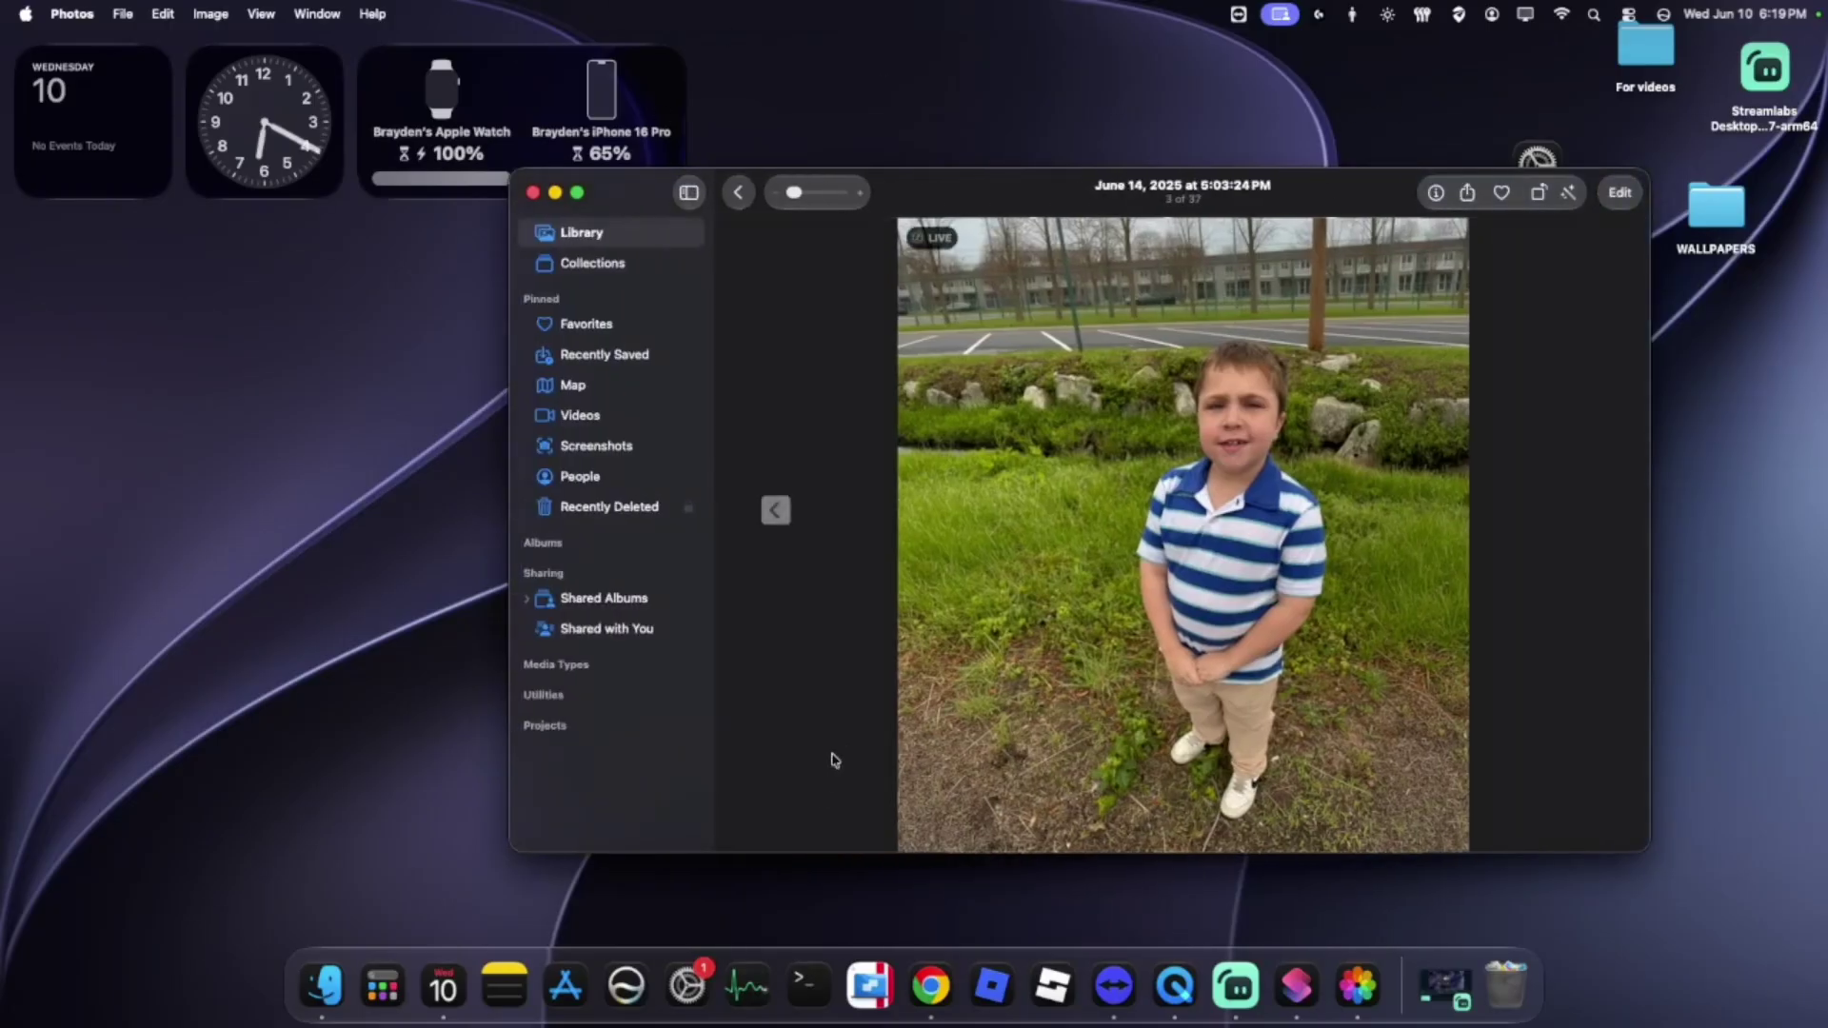
click(533, 192)
Step: Bring up the list of all apps, search it for "imag", and launch Image Playground
click(425, 952)
scroll(955, 448, up, 5)
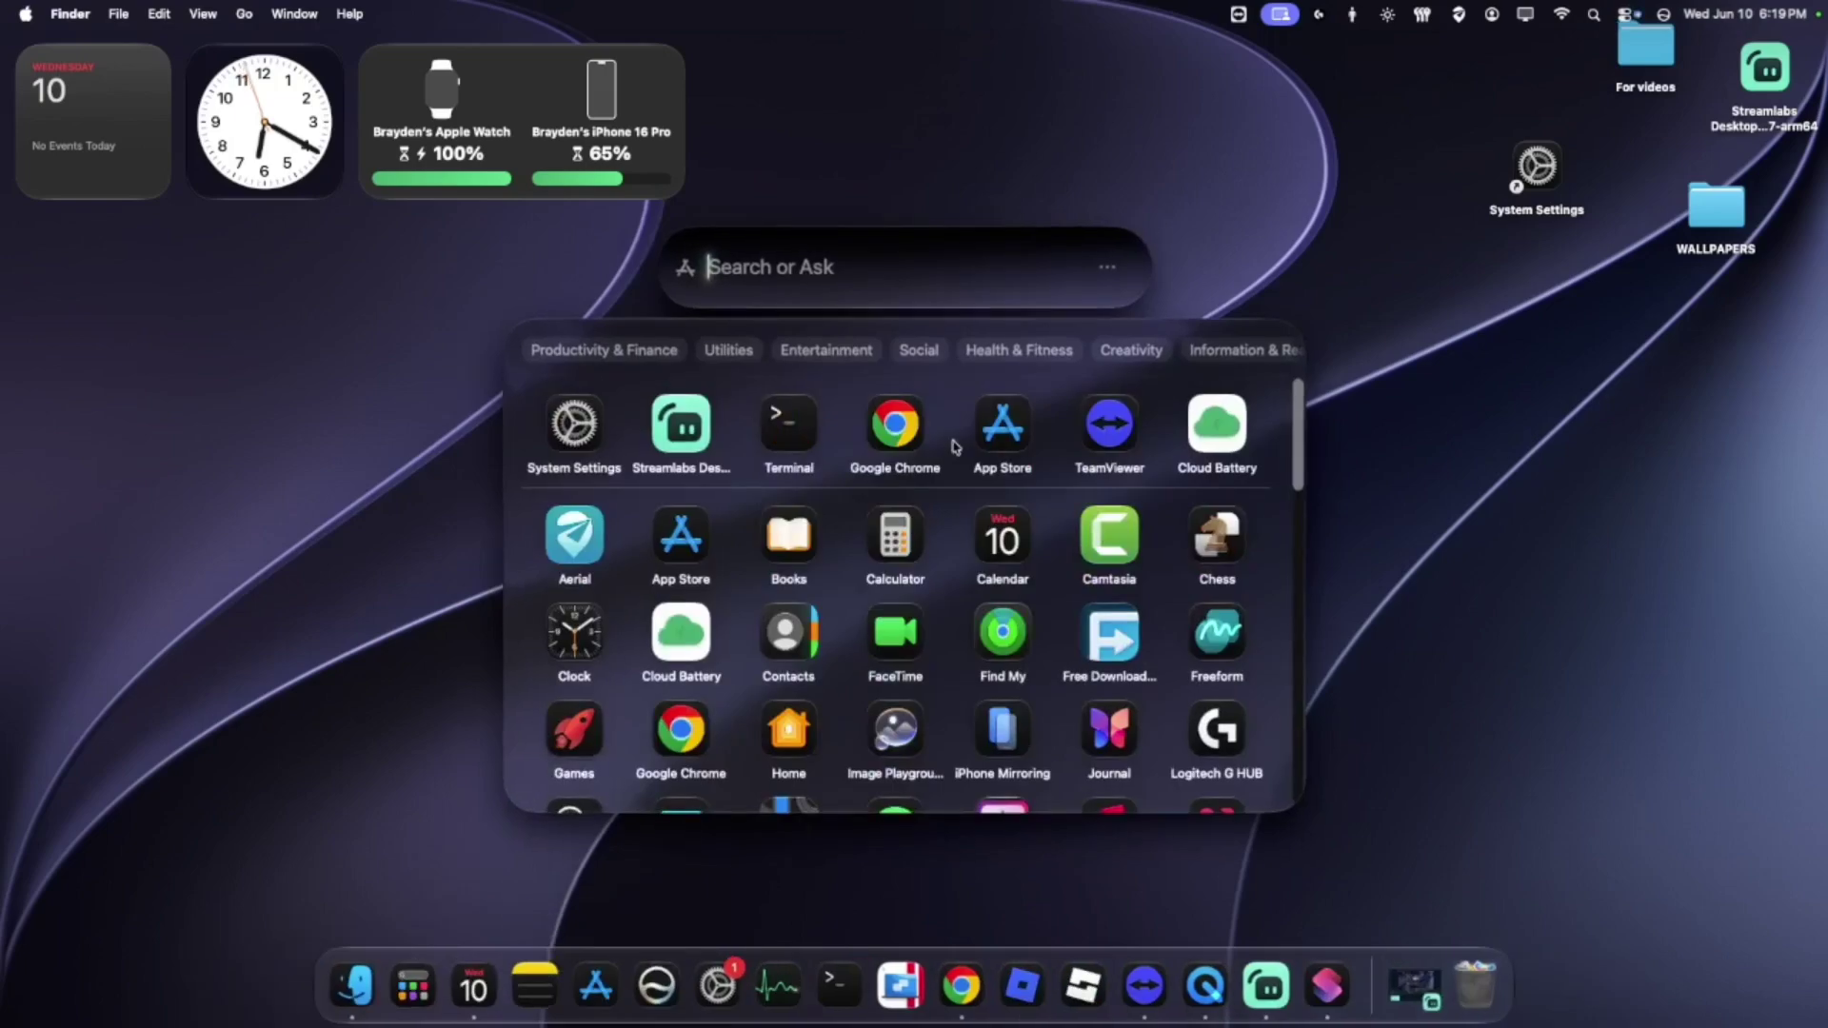
scroll(950, 390, down, 2)
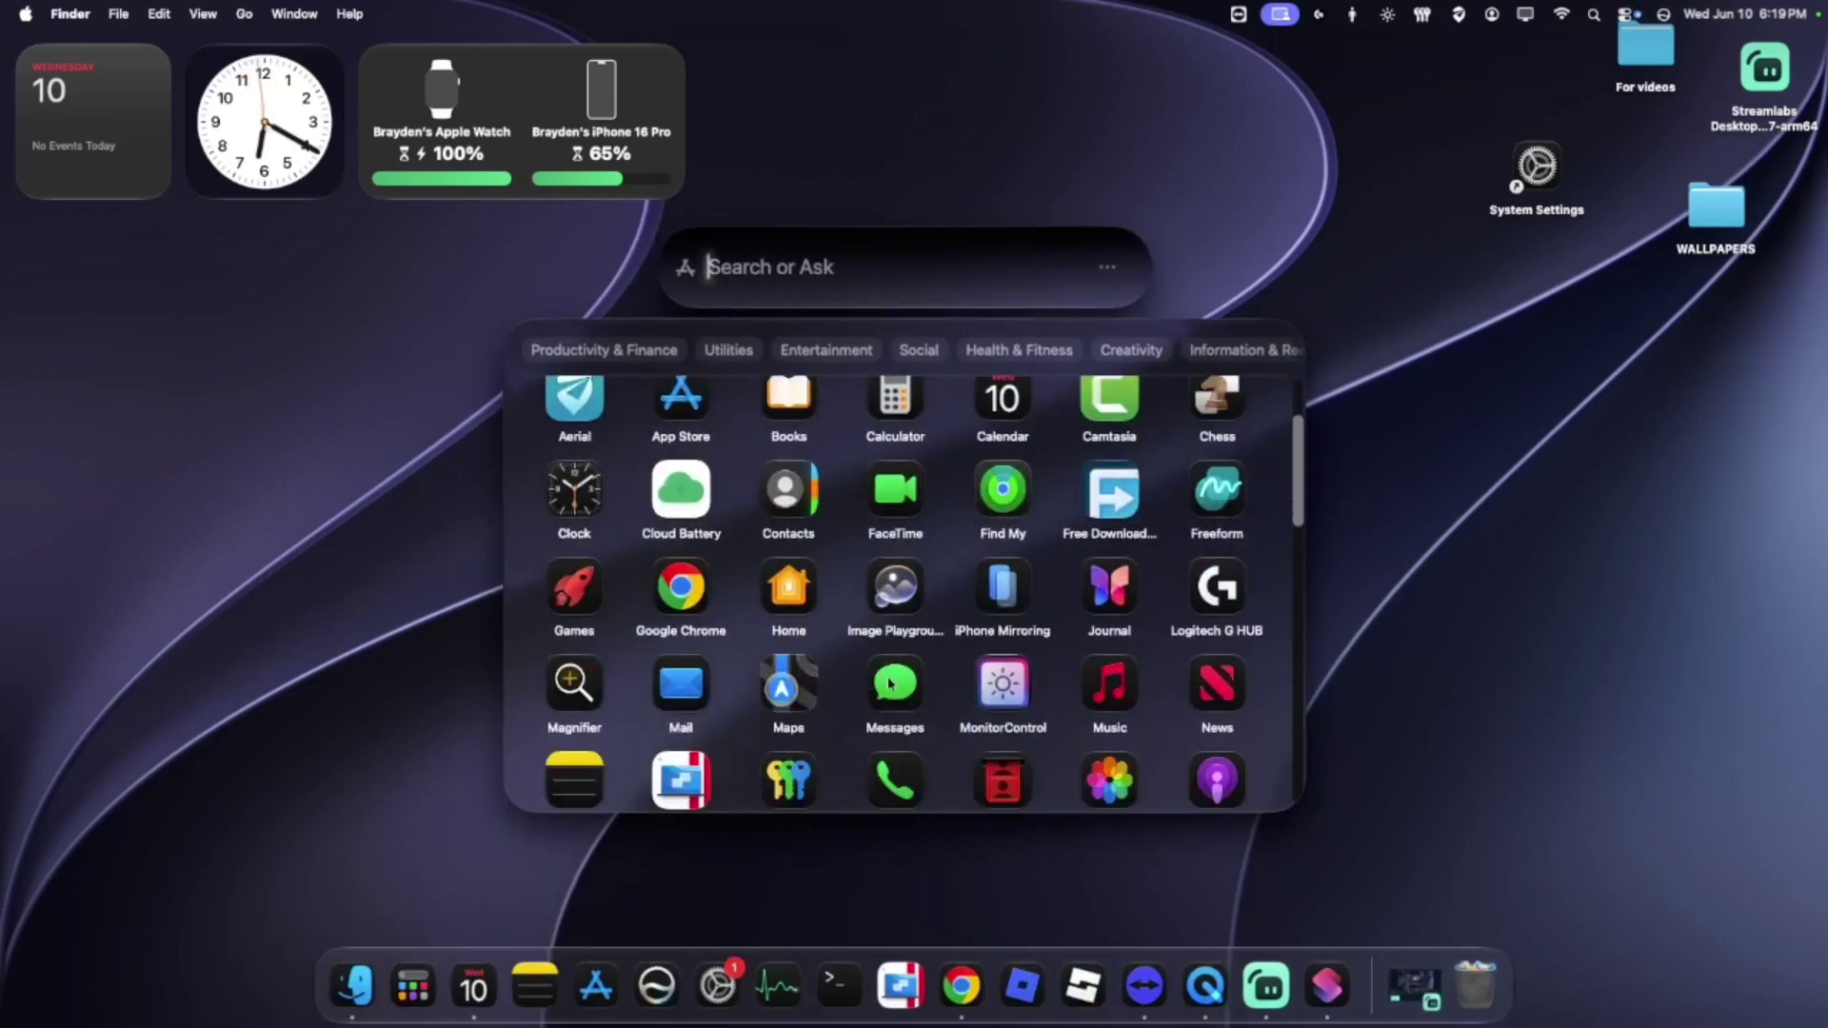
scroll(885, 678, down, 3)
scroll(895, 686, down, 5)
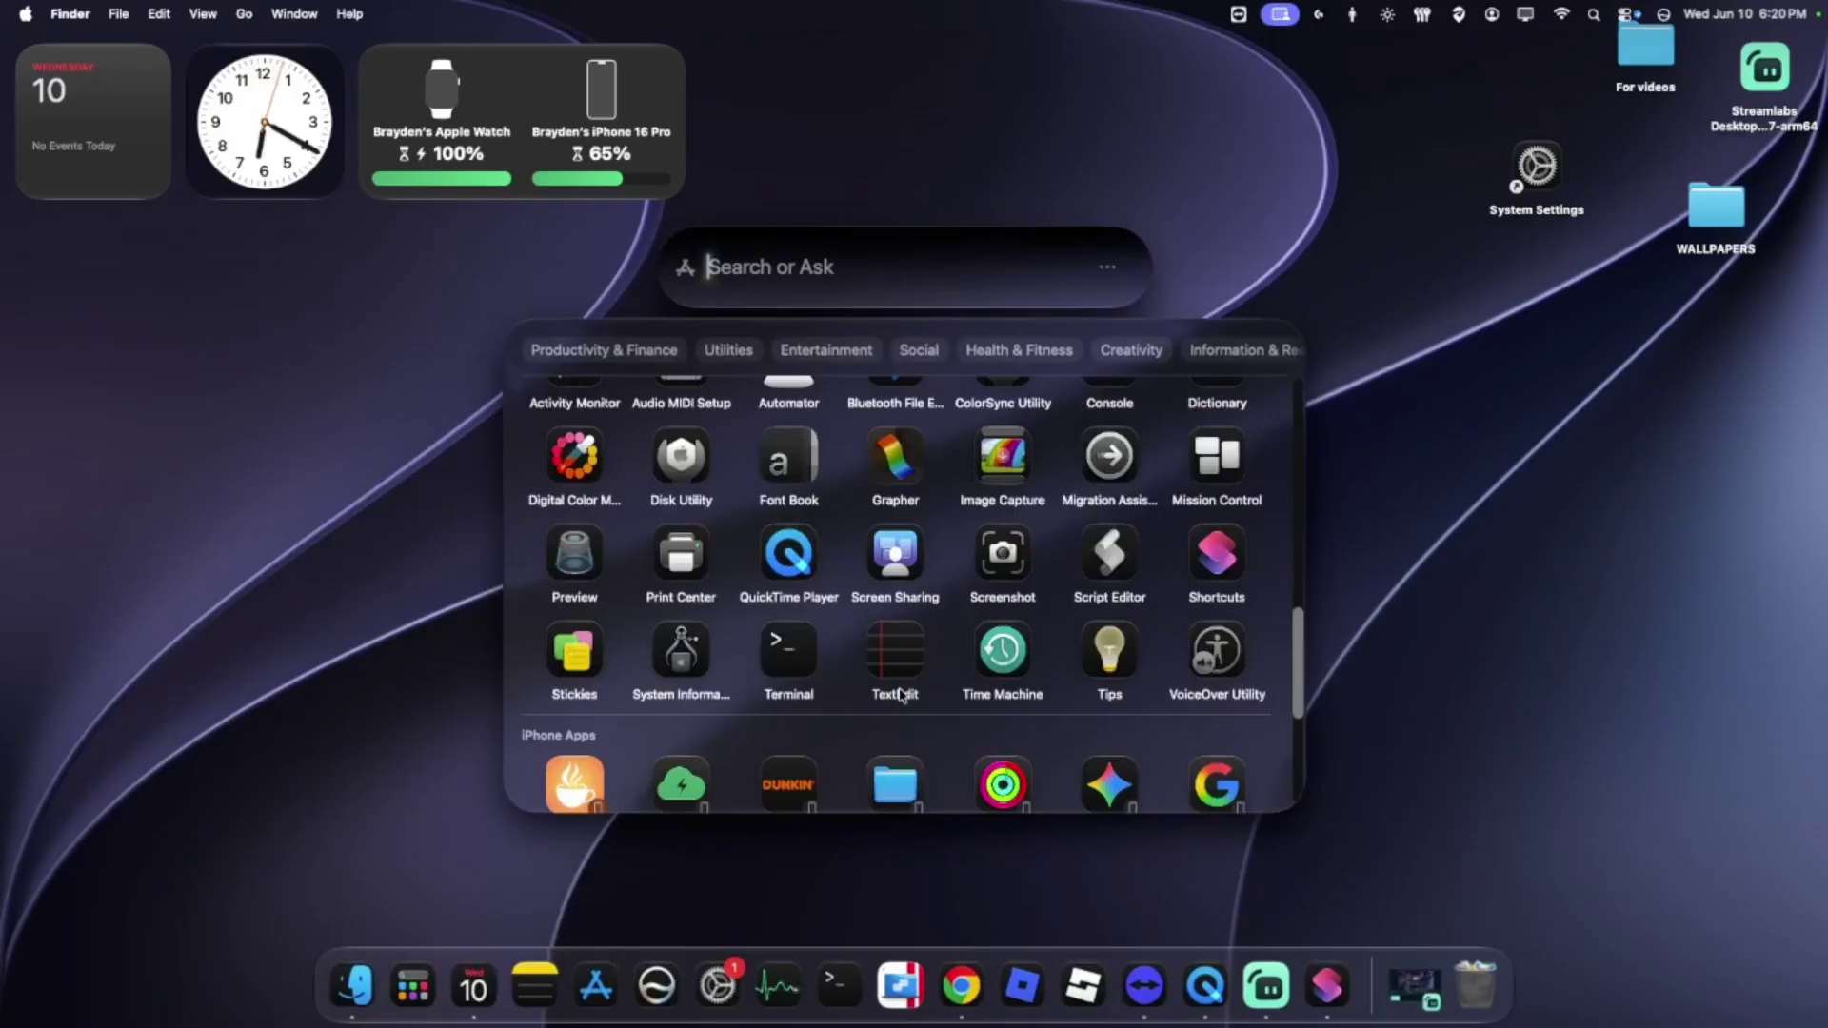
text(imagw)
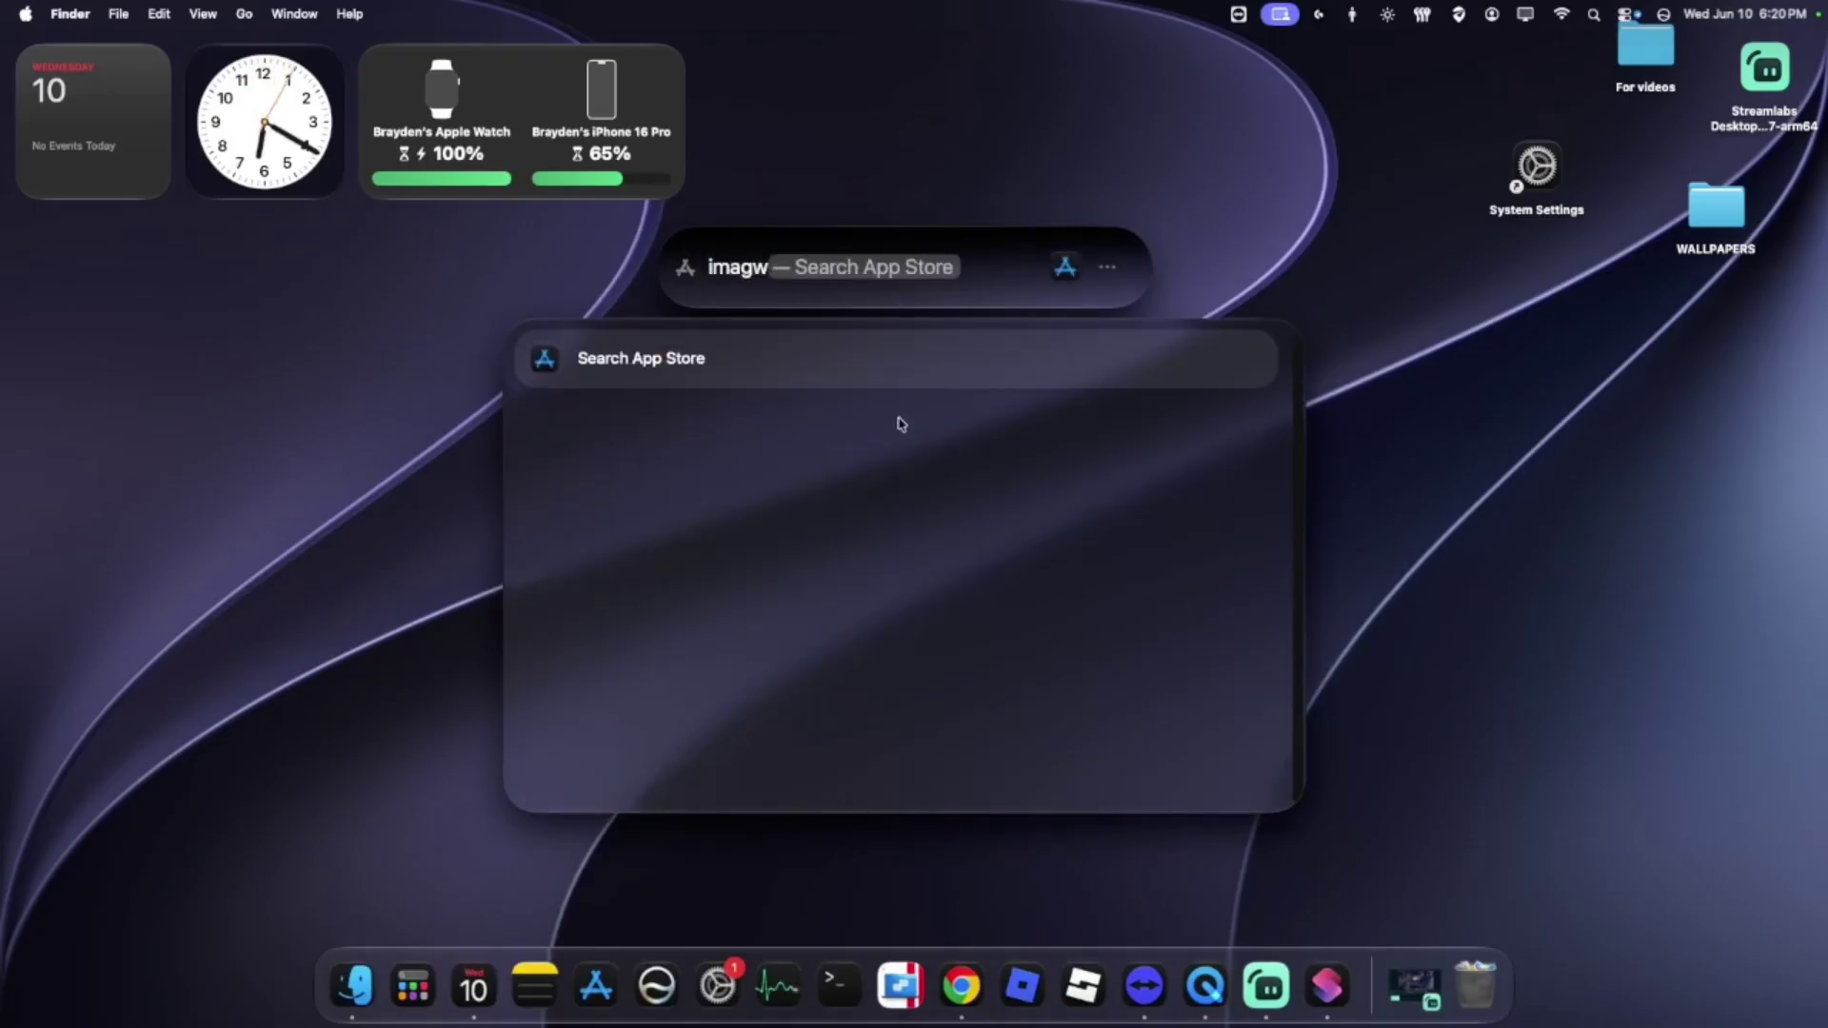
text(\\)
key(BackSpace)
key(BackSpace)
key(BackSpace)
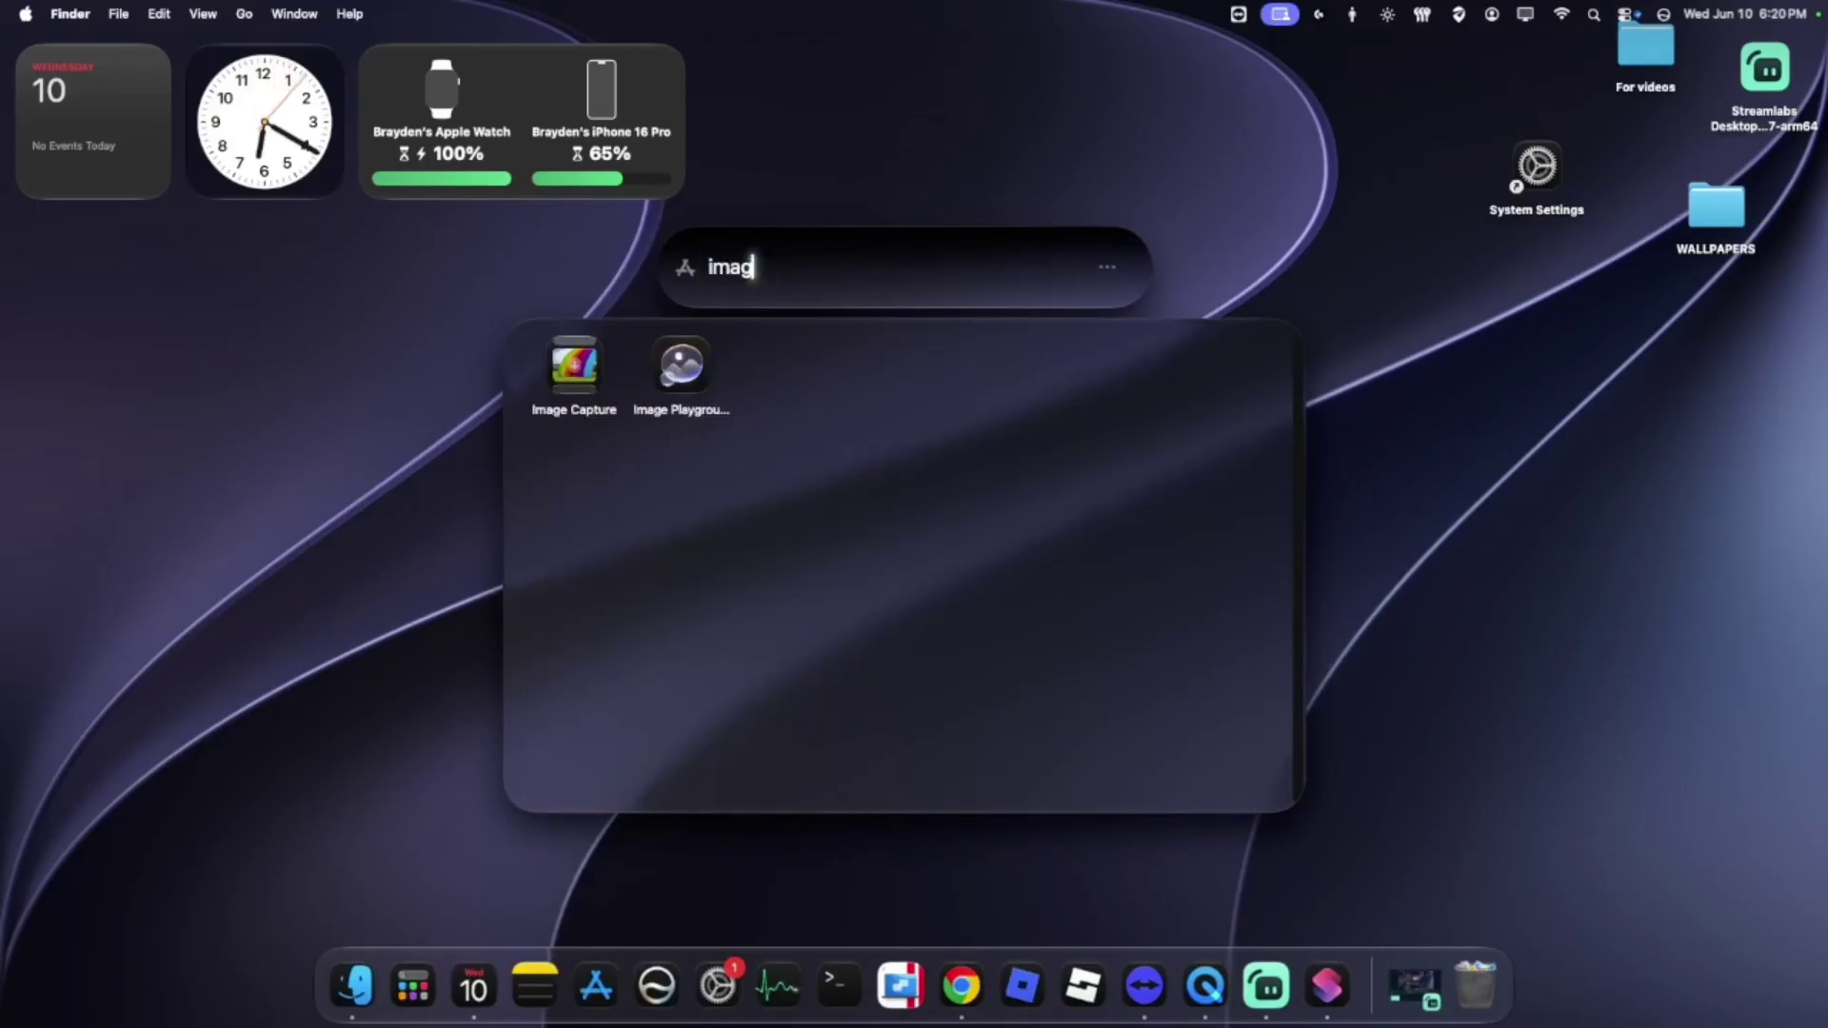
click(687, 364)
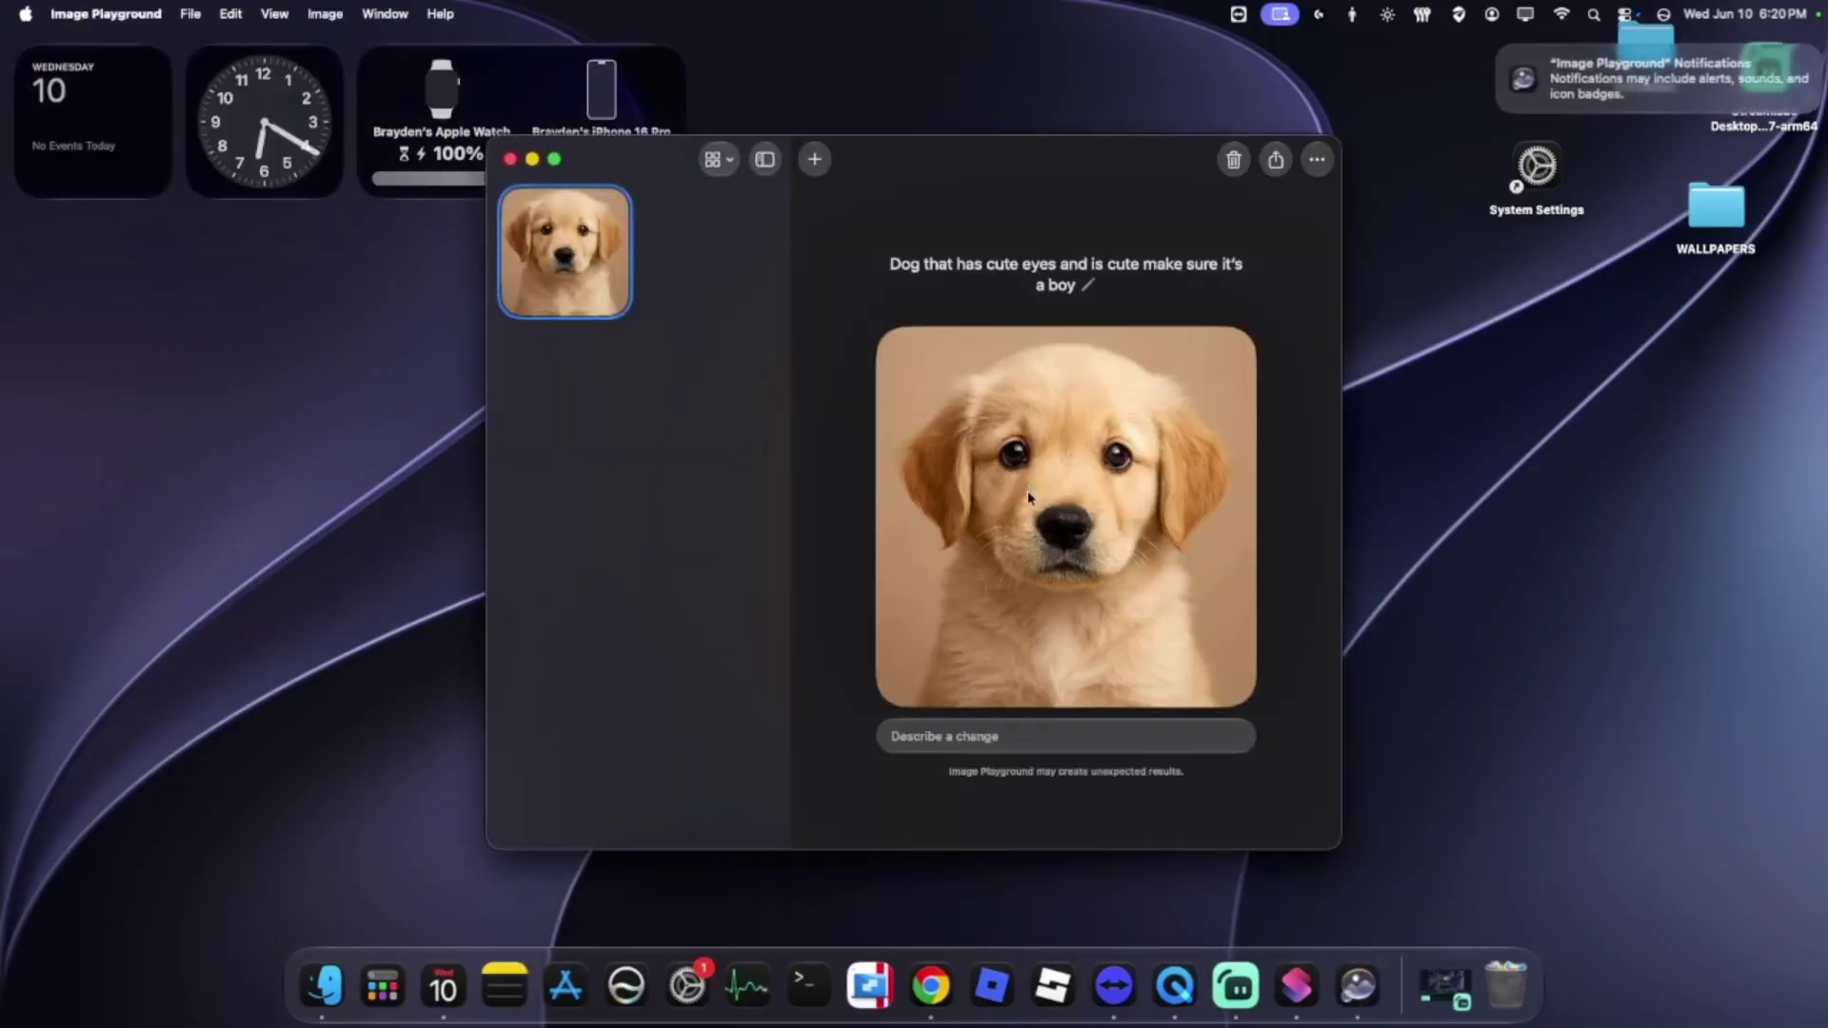
Step: Move the Image Playground window aside and start a new image
drag(1043, 169, 1397, 216)
click(1038, 663)
click(1166, 206)
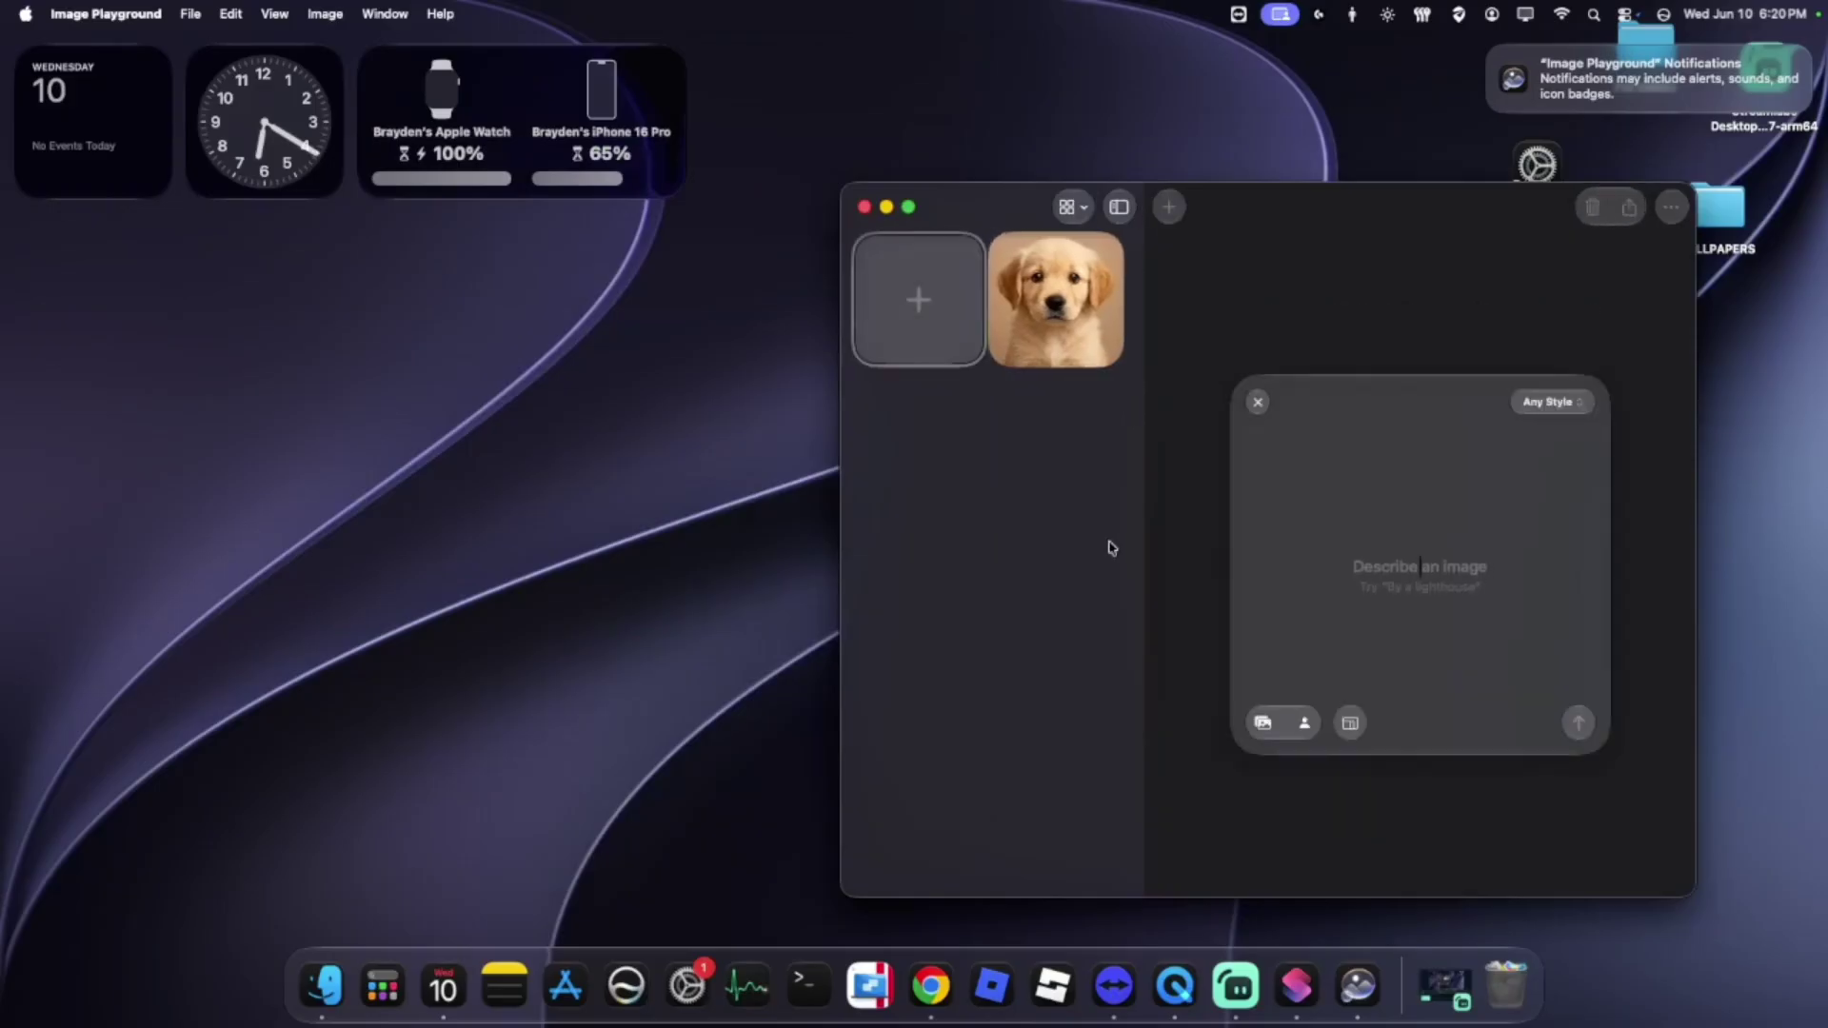
Step: Look through the available image styles and the aspect ratio options for the new image
click(1550, 407)
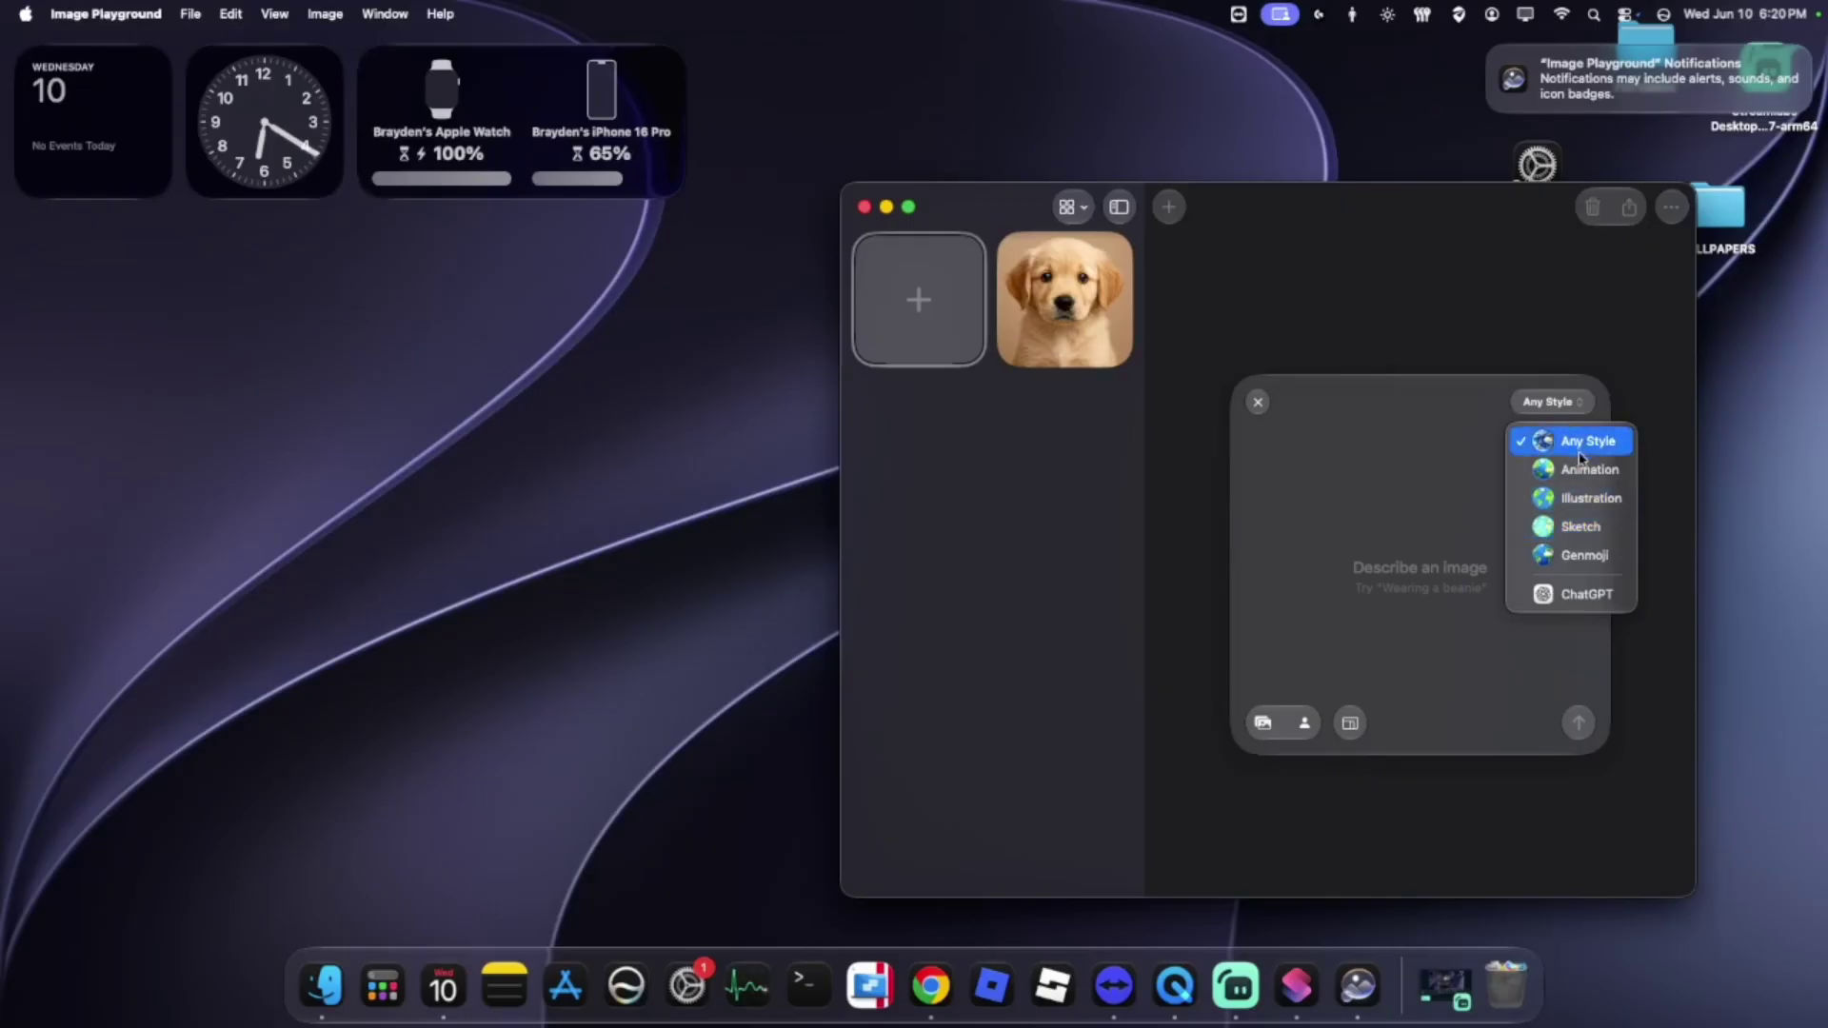
click(1355, 720)
click(1352, 723)
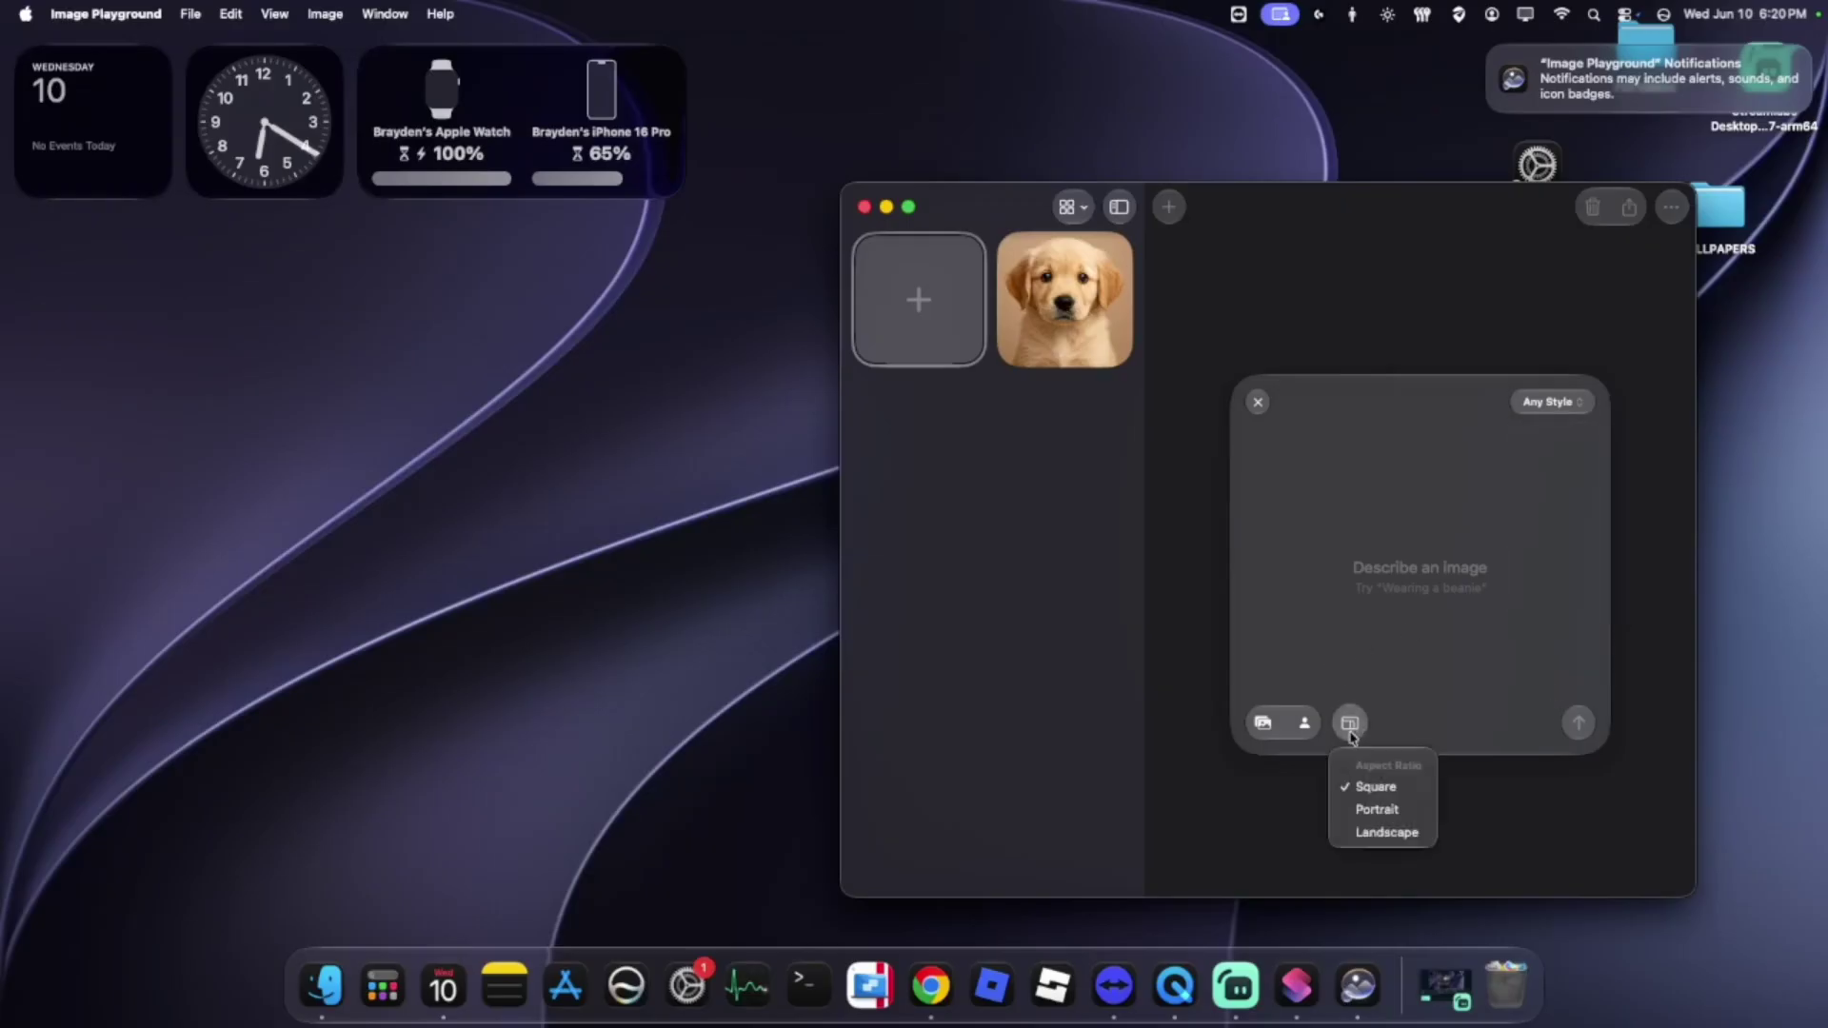
click(1392, 727)
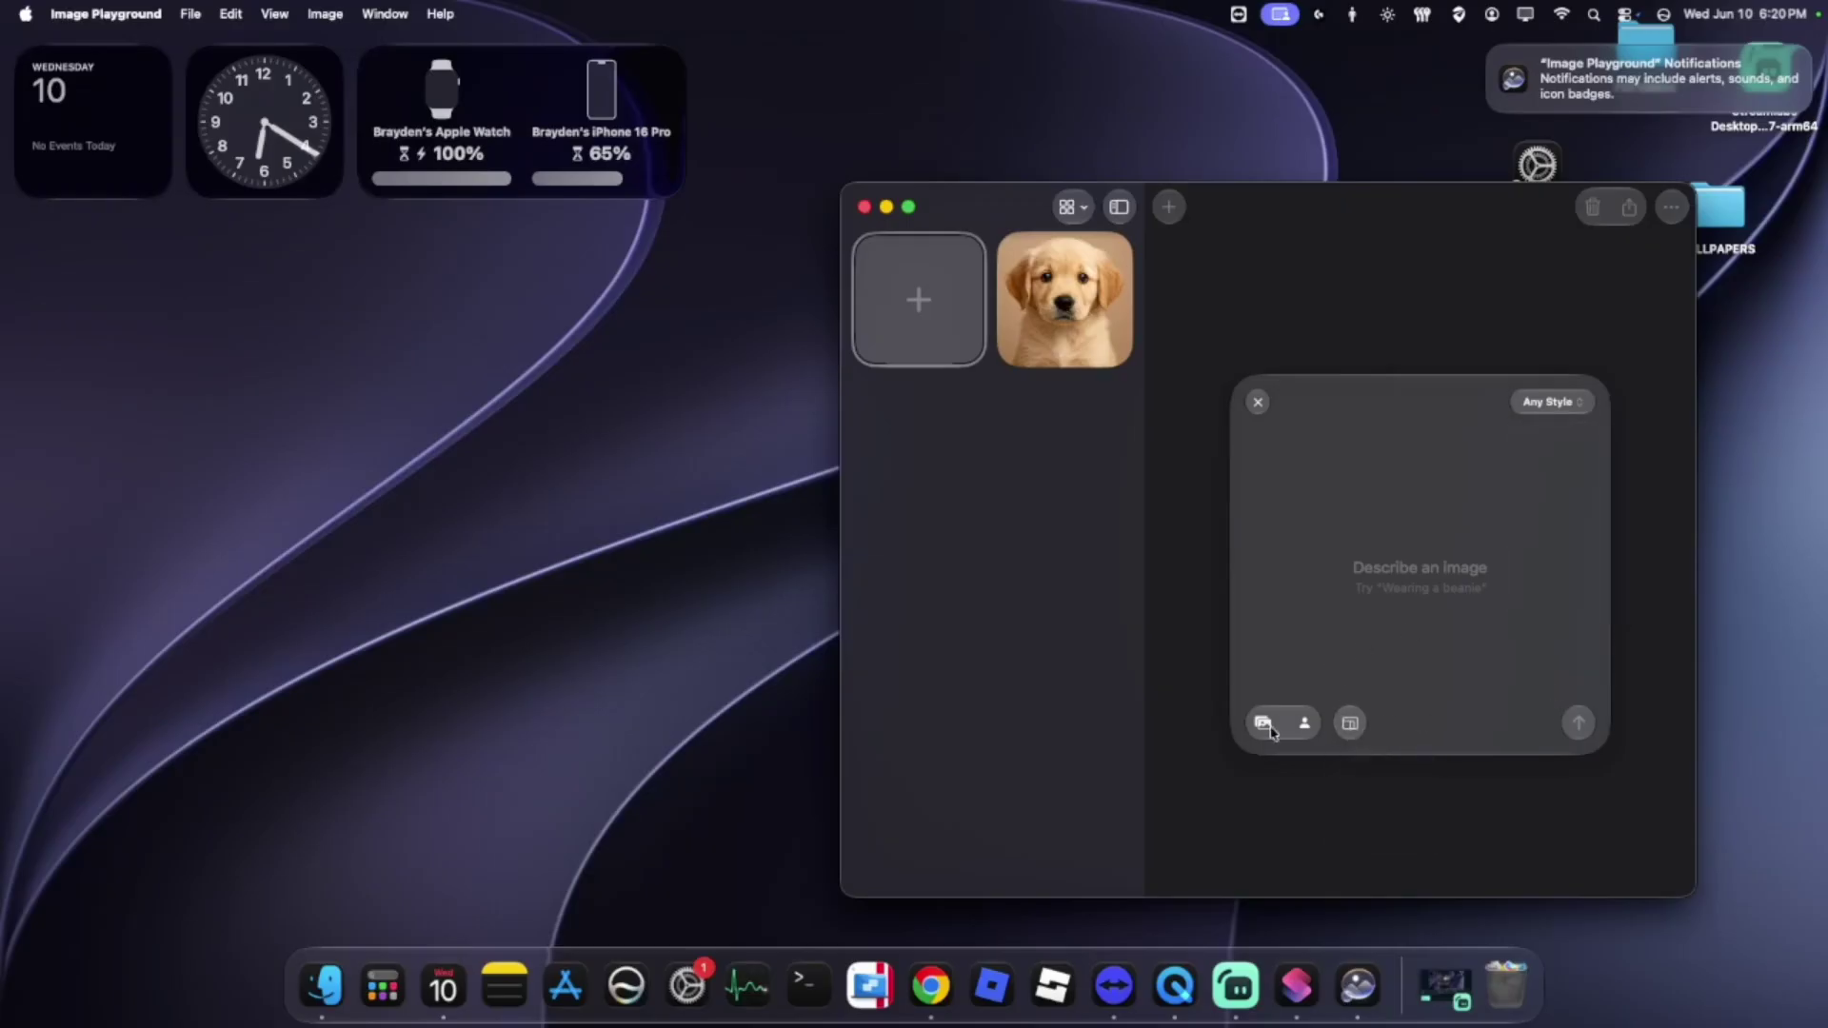
Step: Look at the people available as an image subject and cancel without selecting anyone
click(1308, 723)
click(1295, 782)
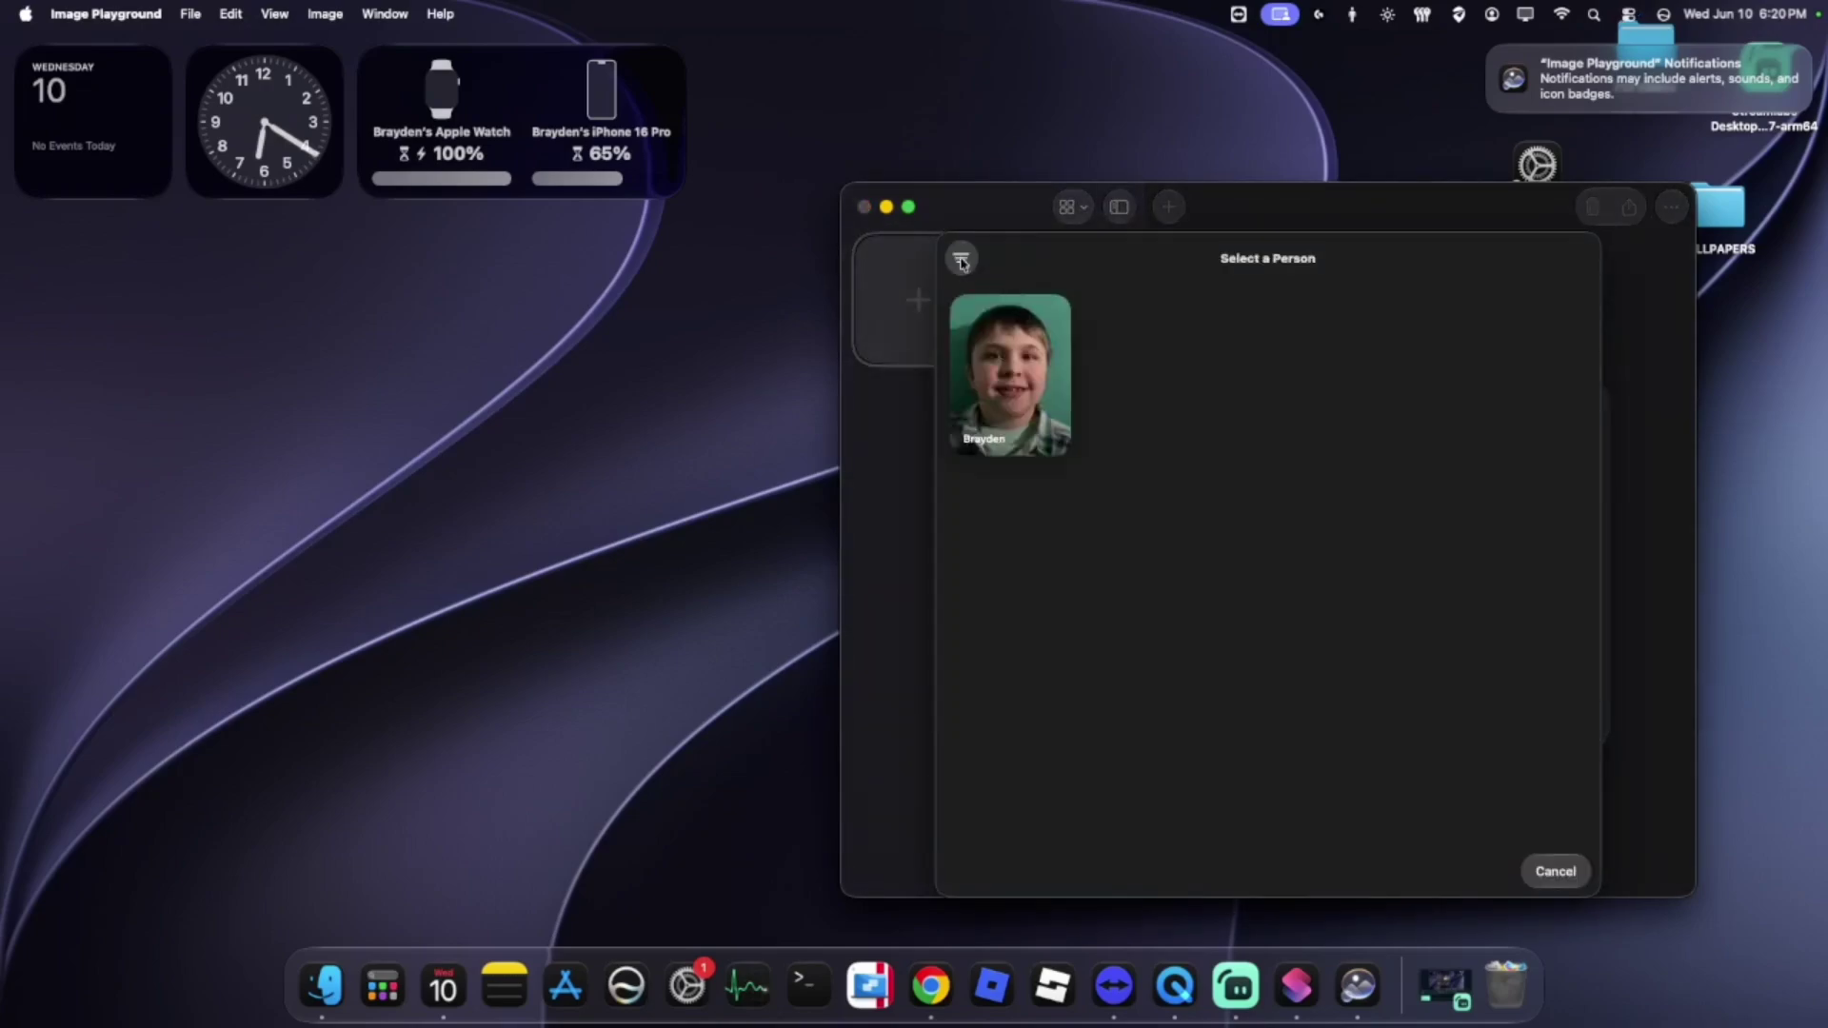
click(1550, 871)
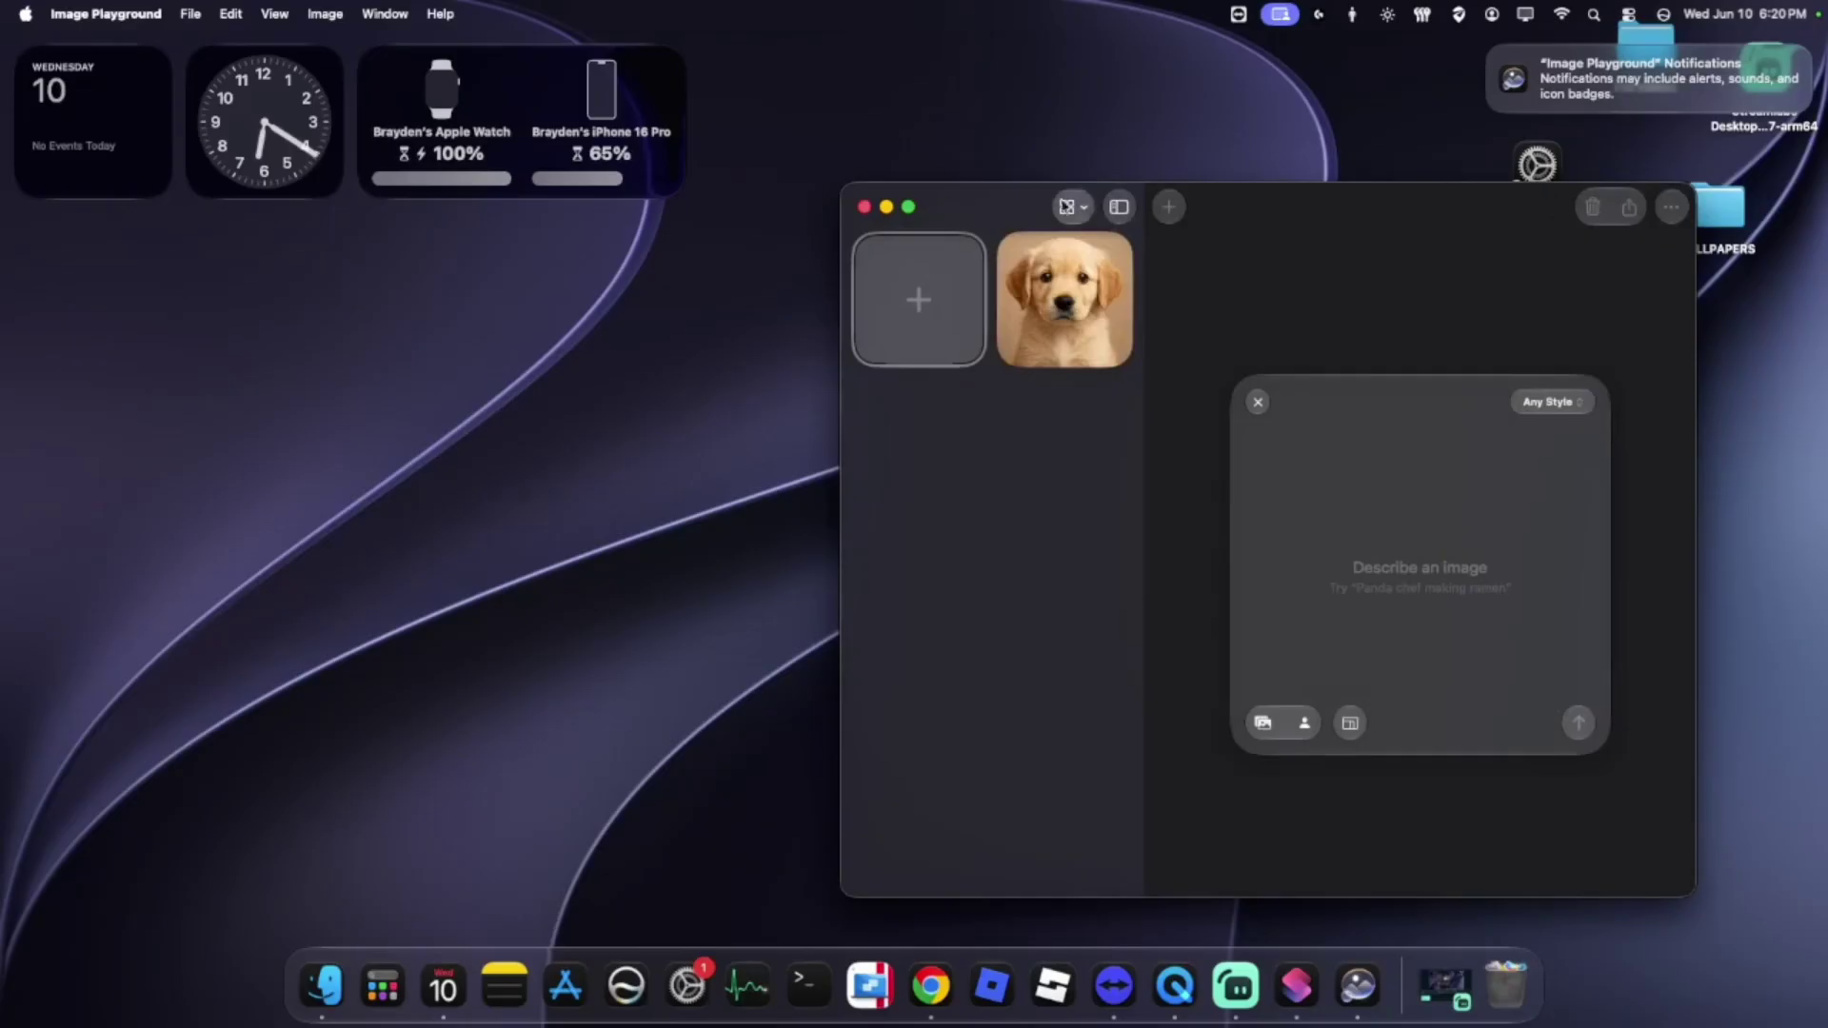
Step: Hide and restore the sidebar of generated images, and check the image style choices again
click(1118, 207)
click(949, 208)
click(1585, 403)
click(1588, 403)
Step: Try the Landscape aspect ratio on the new image and return it to Square
click(1348, 722)
click(1349, 724)
click(1350, 726)
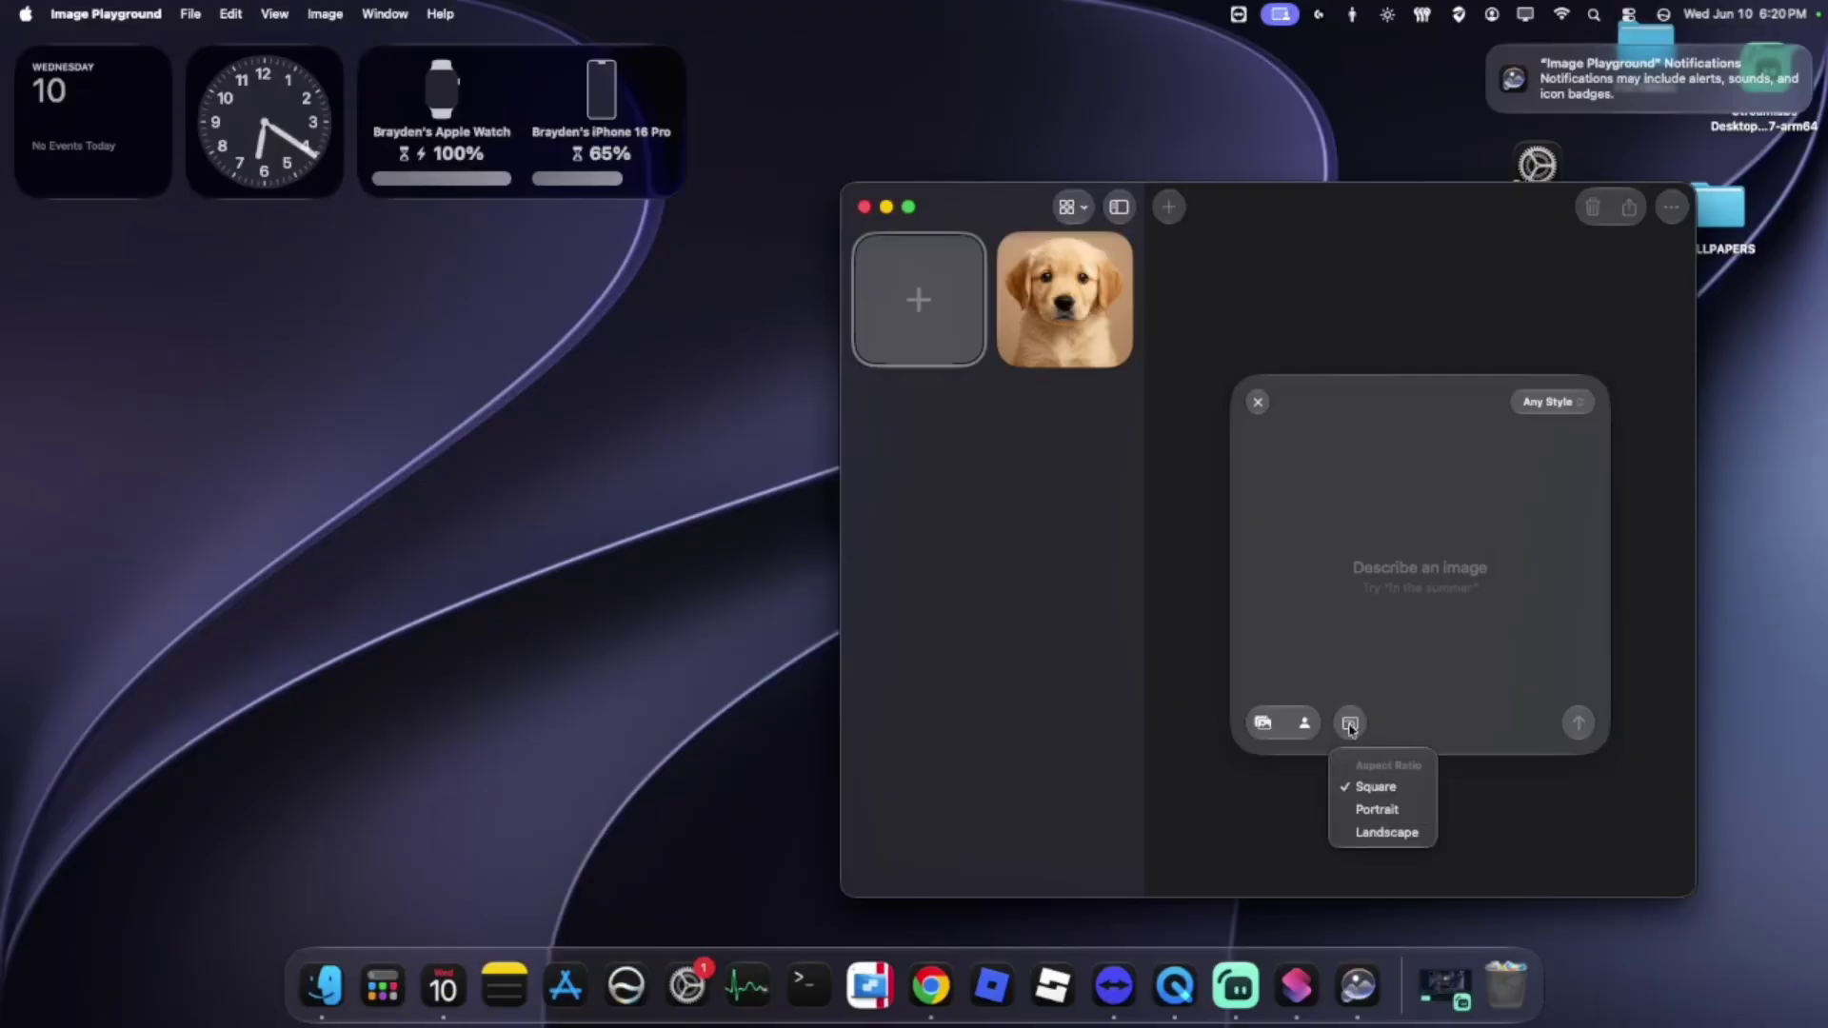
click(1364, 834)
click(1352, 676)
click(1343, 680)
click(1350, 678)
click(1404, 767)
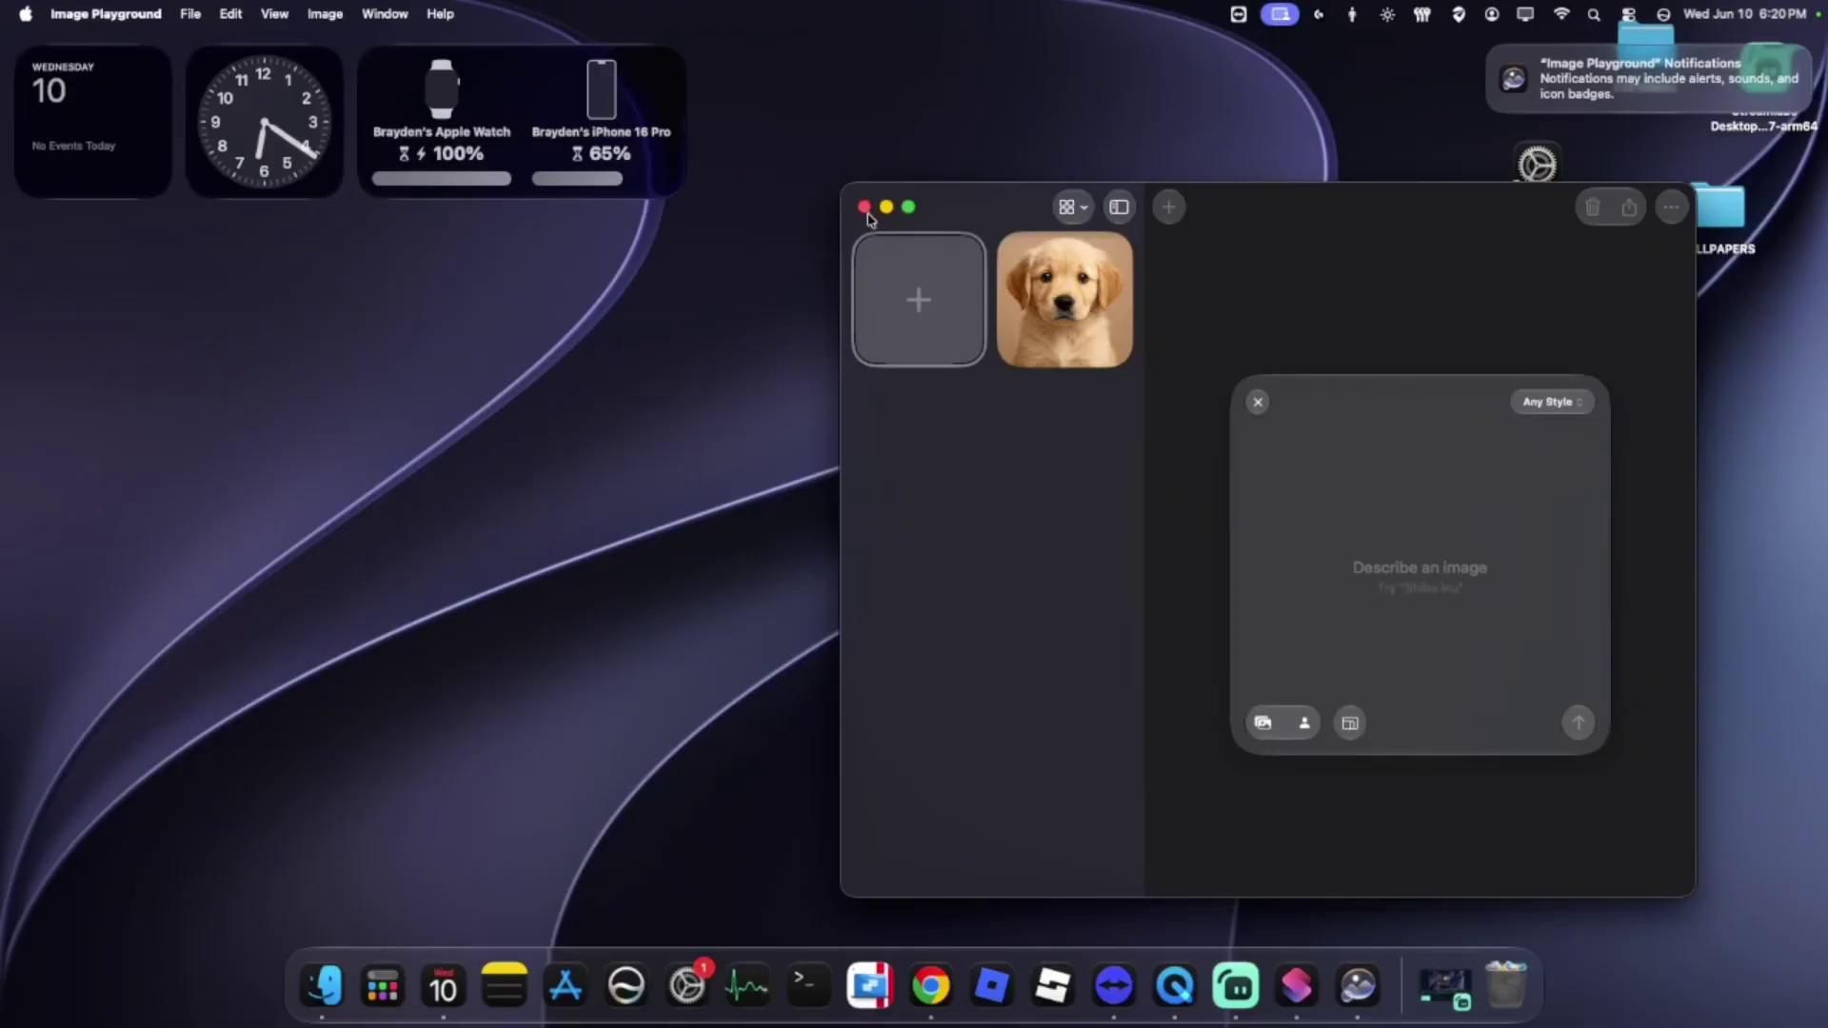
Step: Close Image Playground, then bring up the Streamlabs Desktop window to check the recording and minimize it again
click(866, 209)
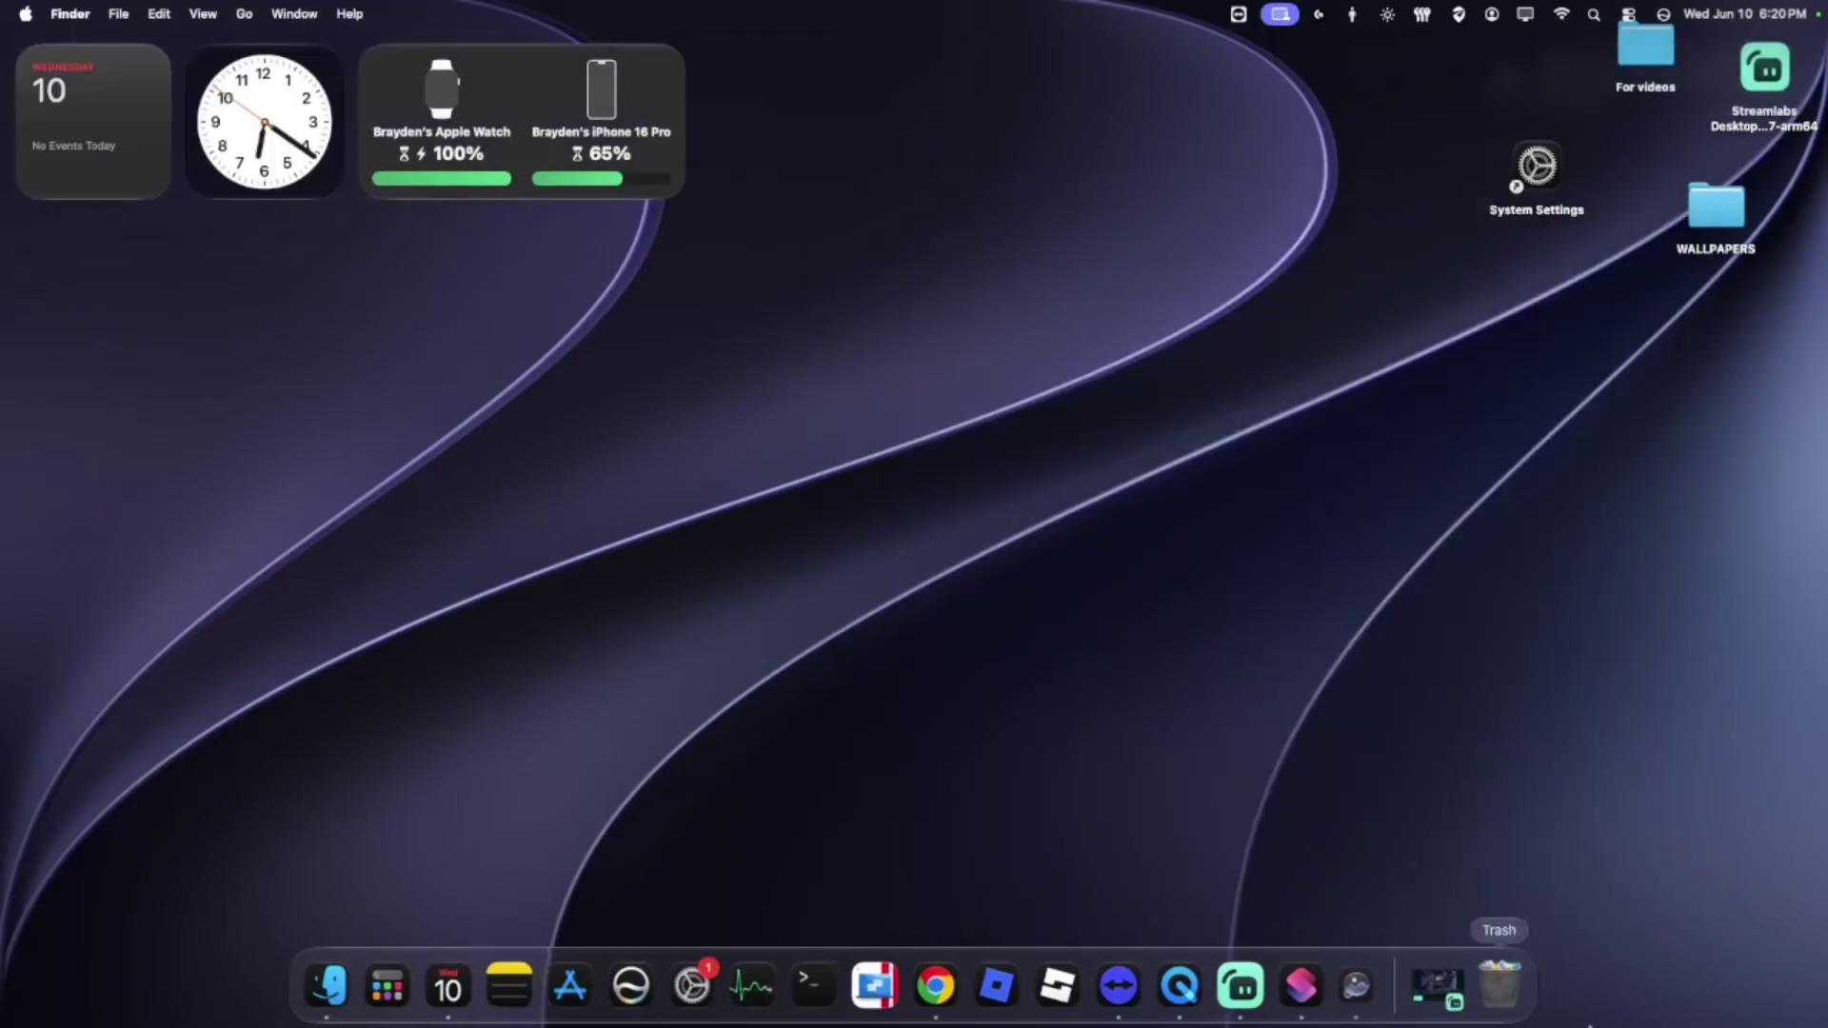
click(1414, 937)
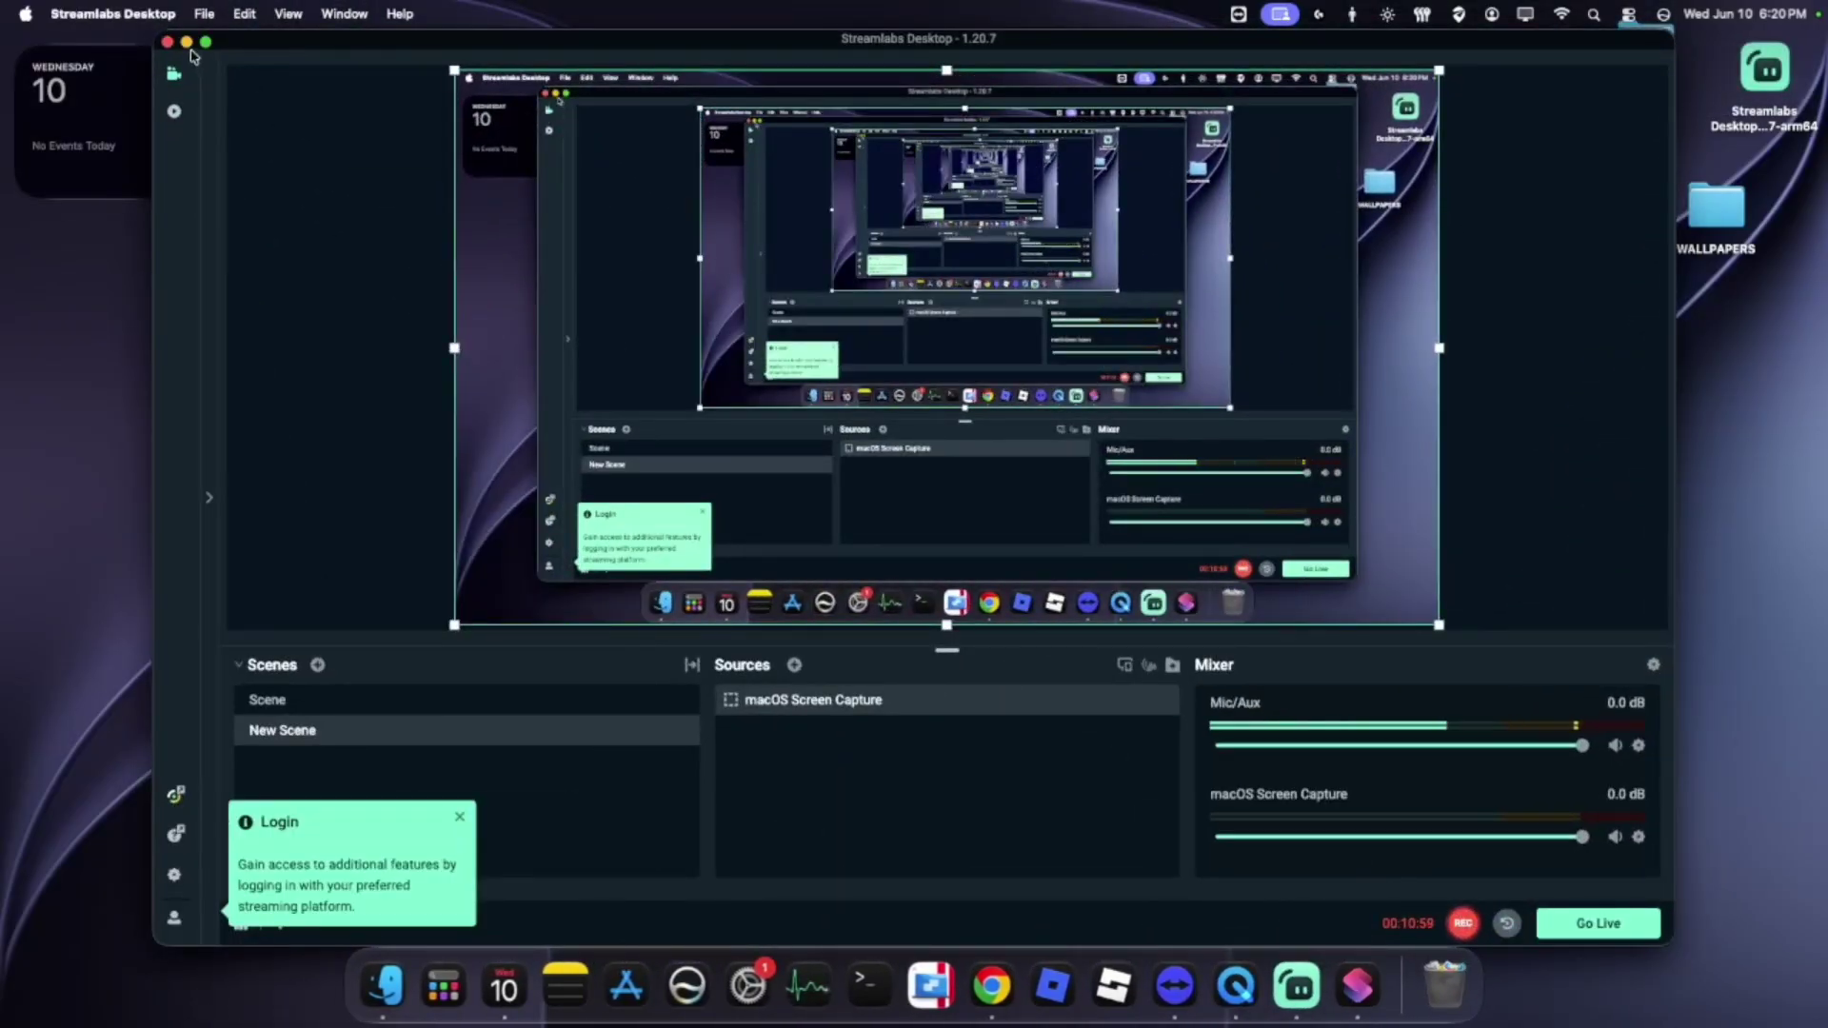
click(186, 41)
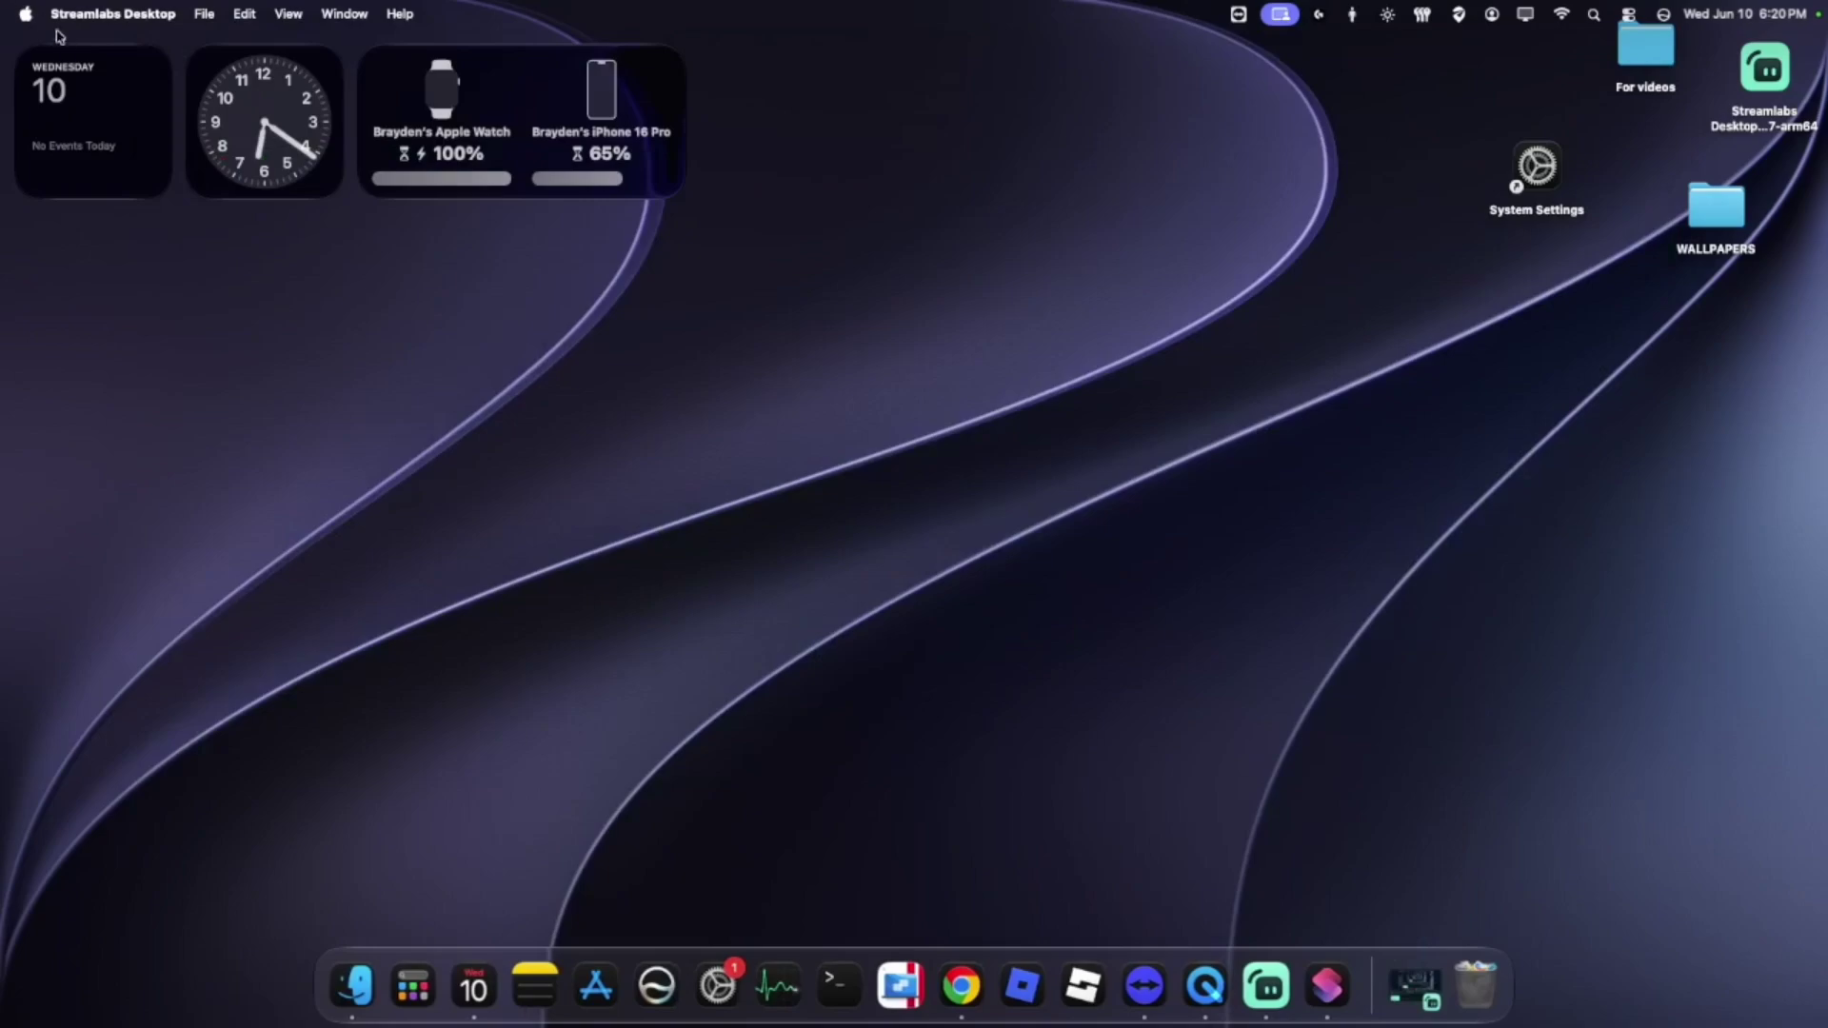
Step: Open About This Mac and move its window clear of the middle of the desktop
click(25, 13)
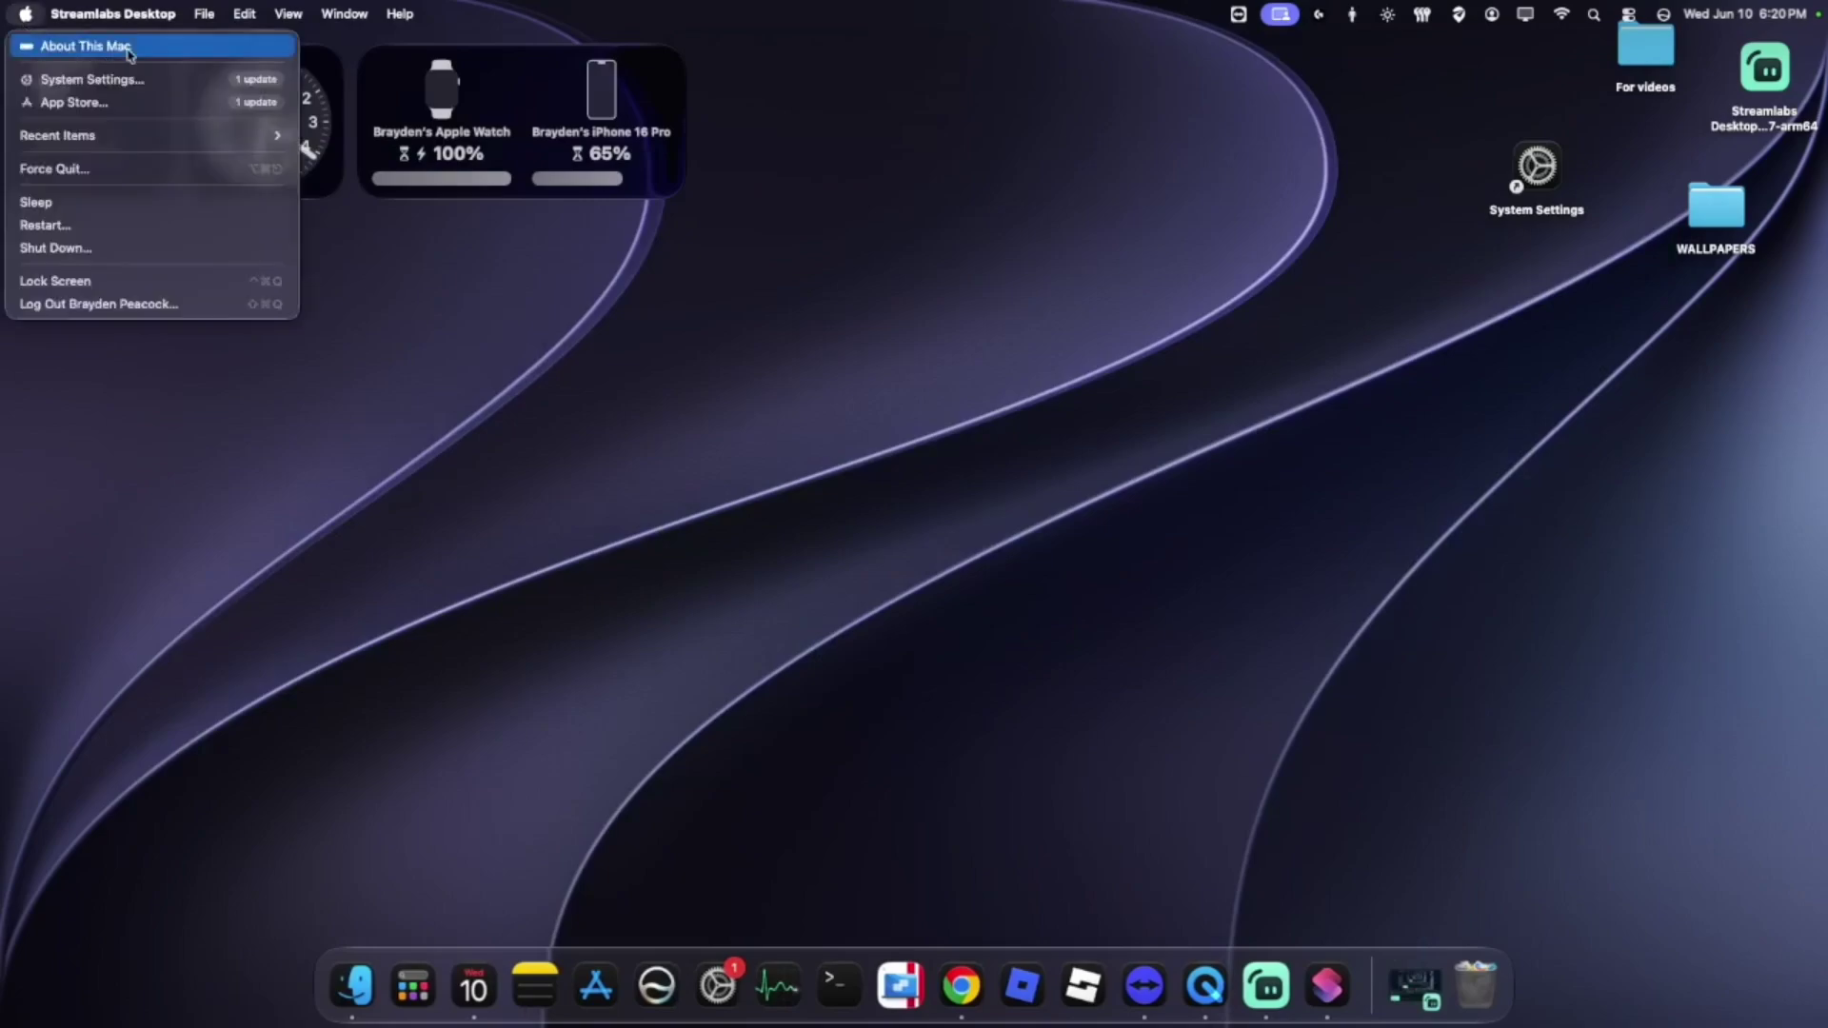
click(95, 46)
drag(911, 175, 1469, 310)
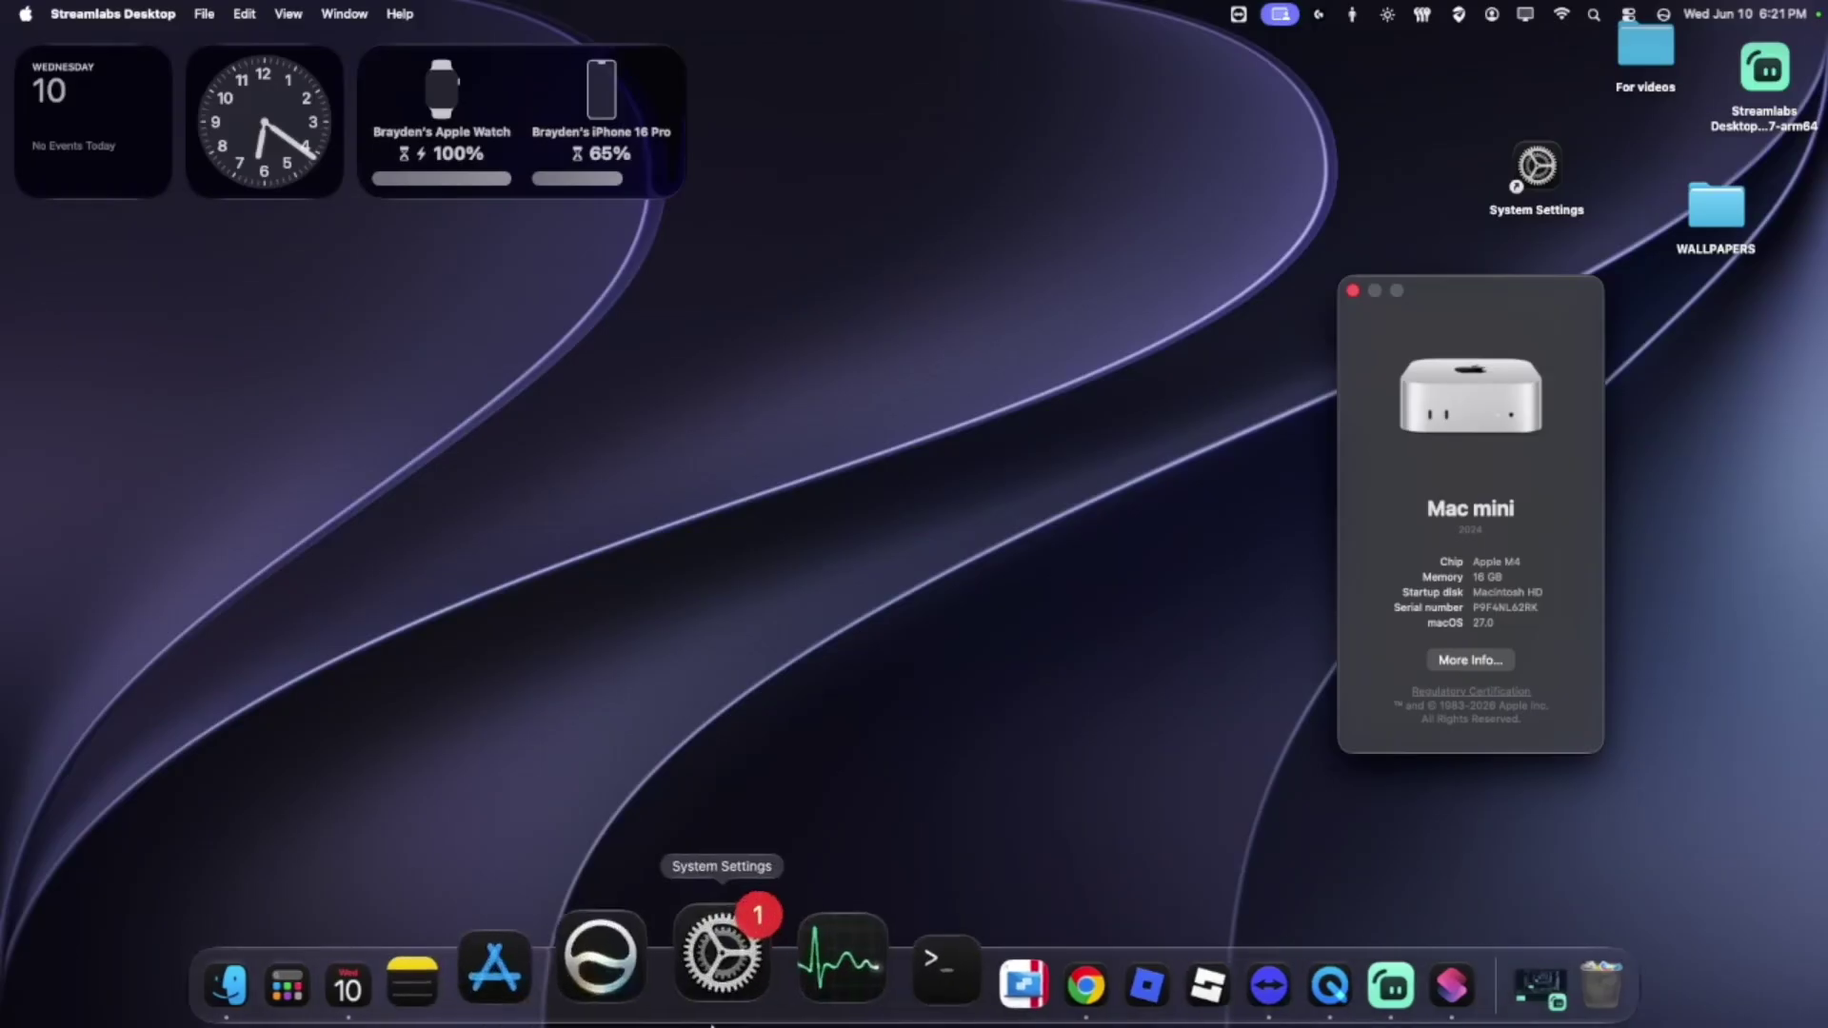
Step: Open System Settings and read the General About page down to the macOS version, display, and storage details
click(716, 991)
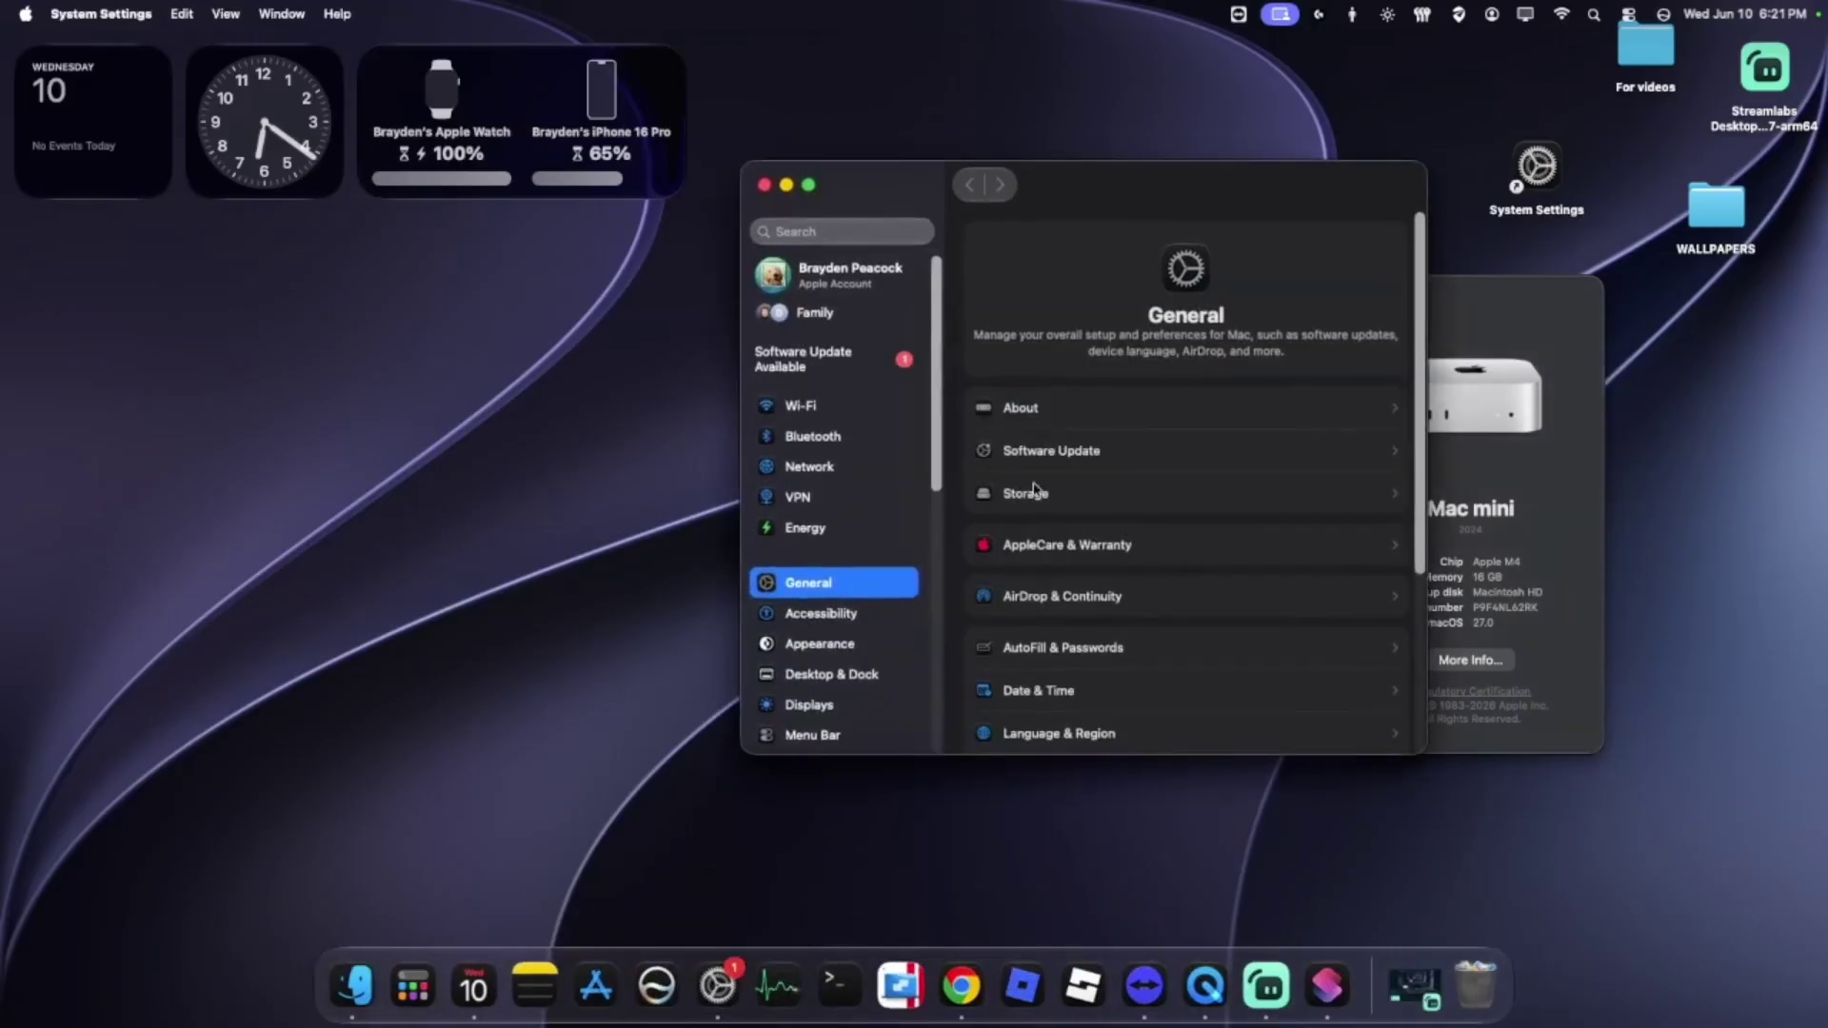
drag(1151, 175, 526, 236)
click(652, 470)
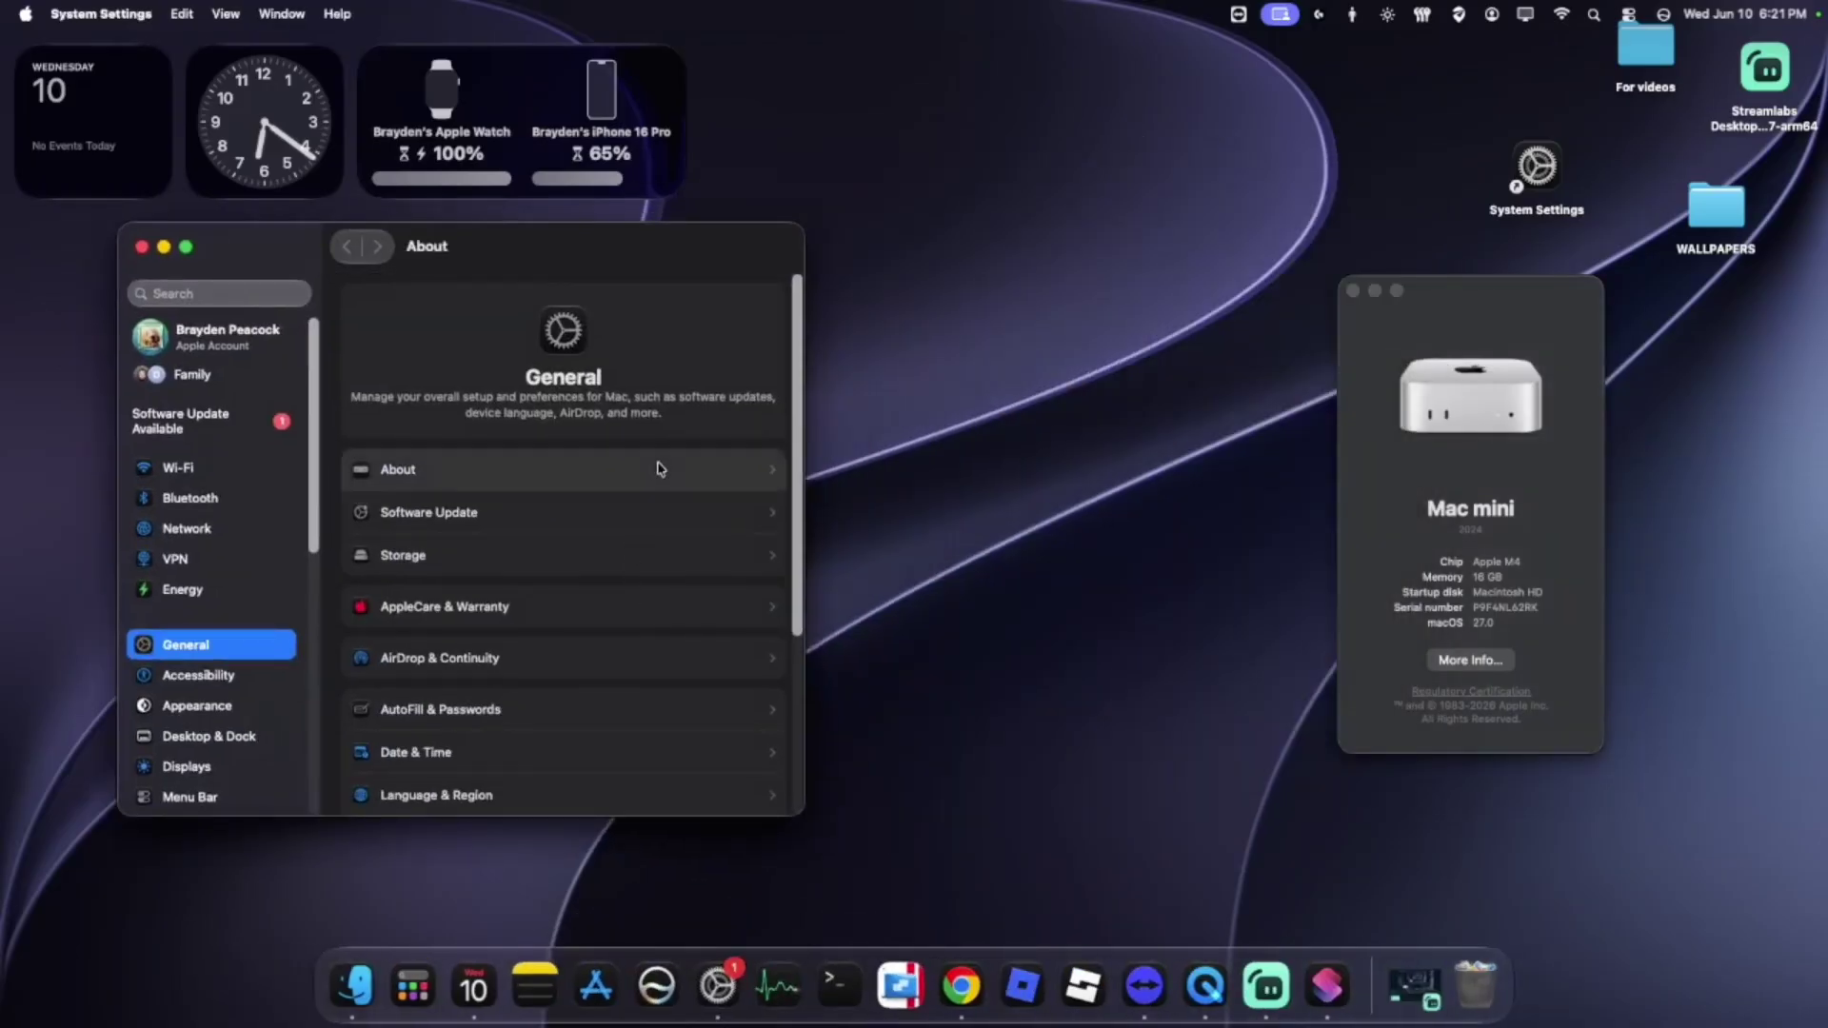
drag(638, 245, 1069, 245)
scroll(866, 644, down, 8)
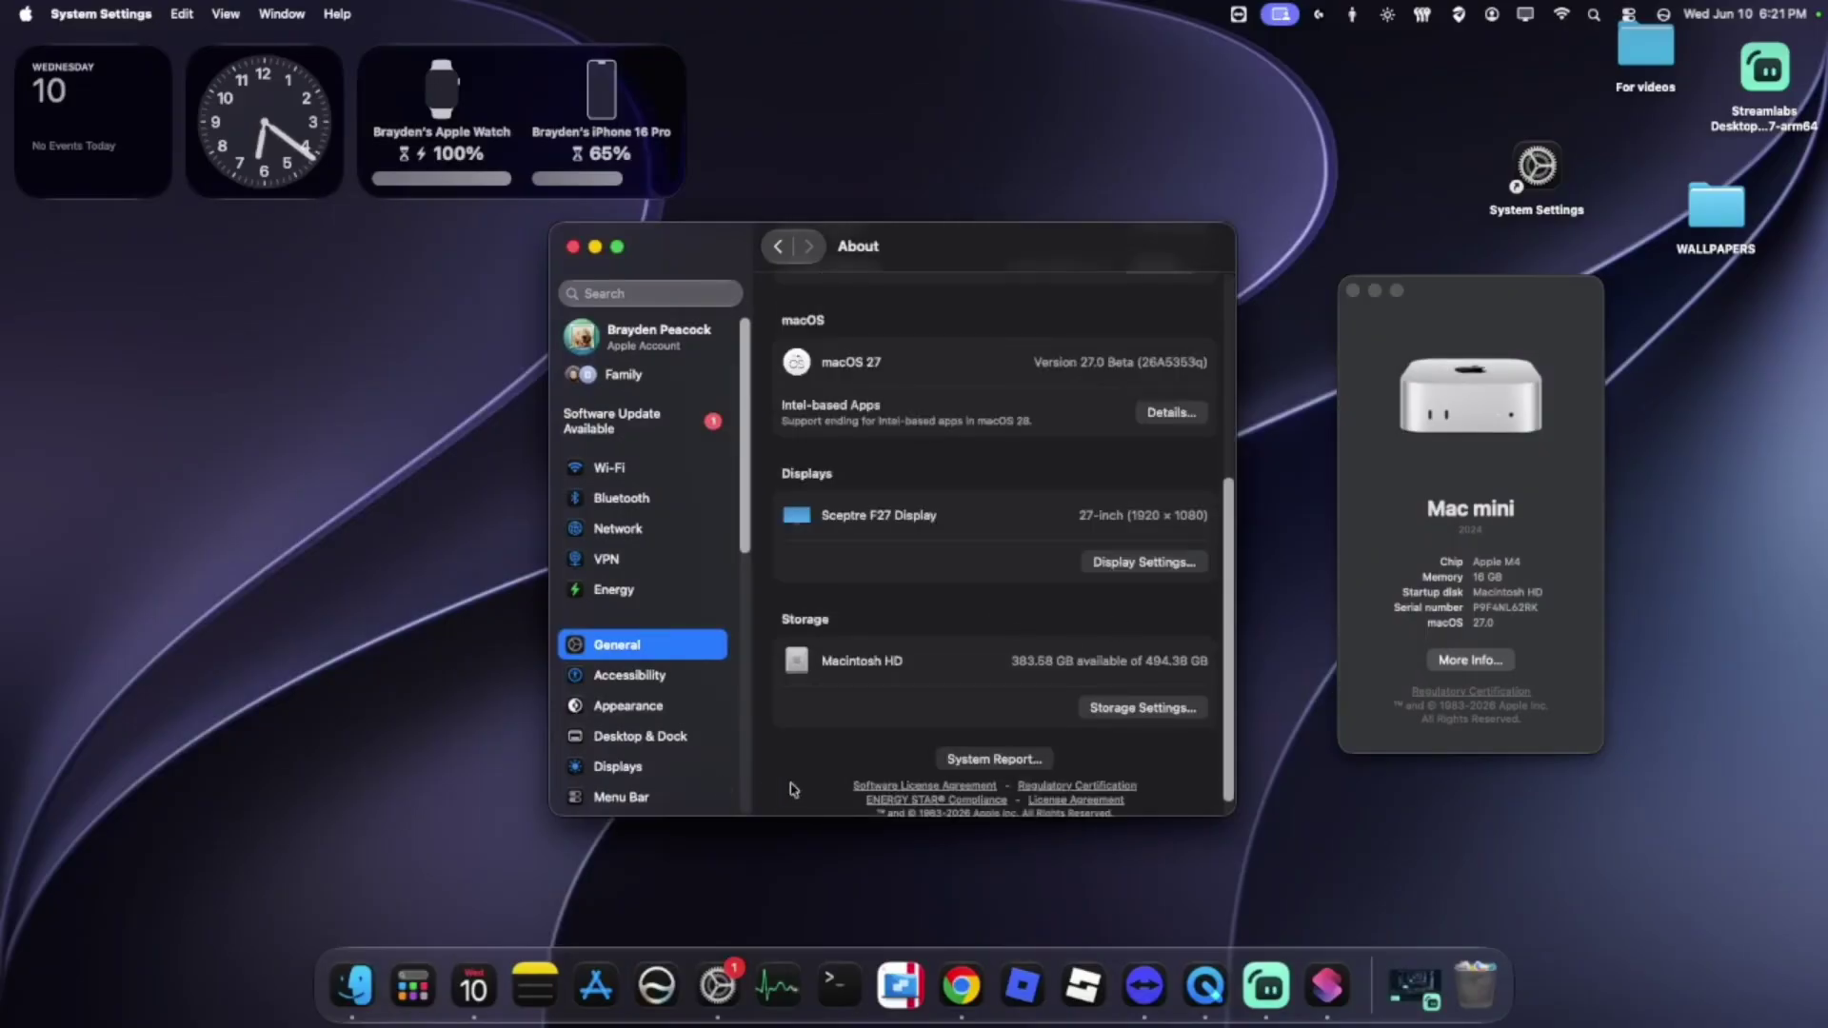
Step: Open the General Storage settings and review the space used by each category
click(633, 645)
click(849, 555)
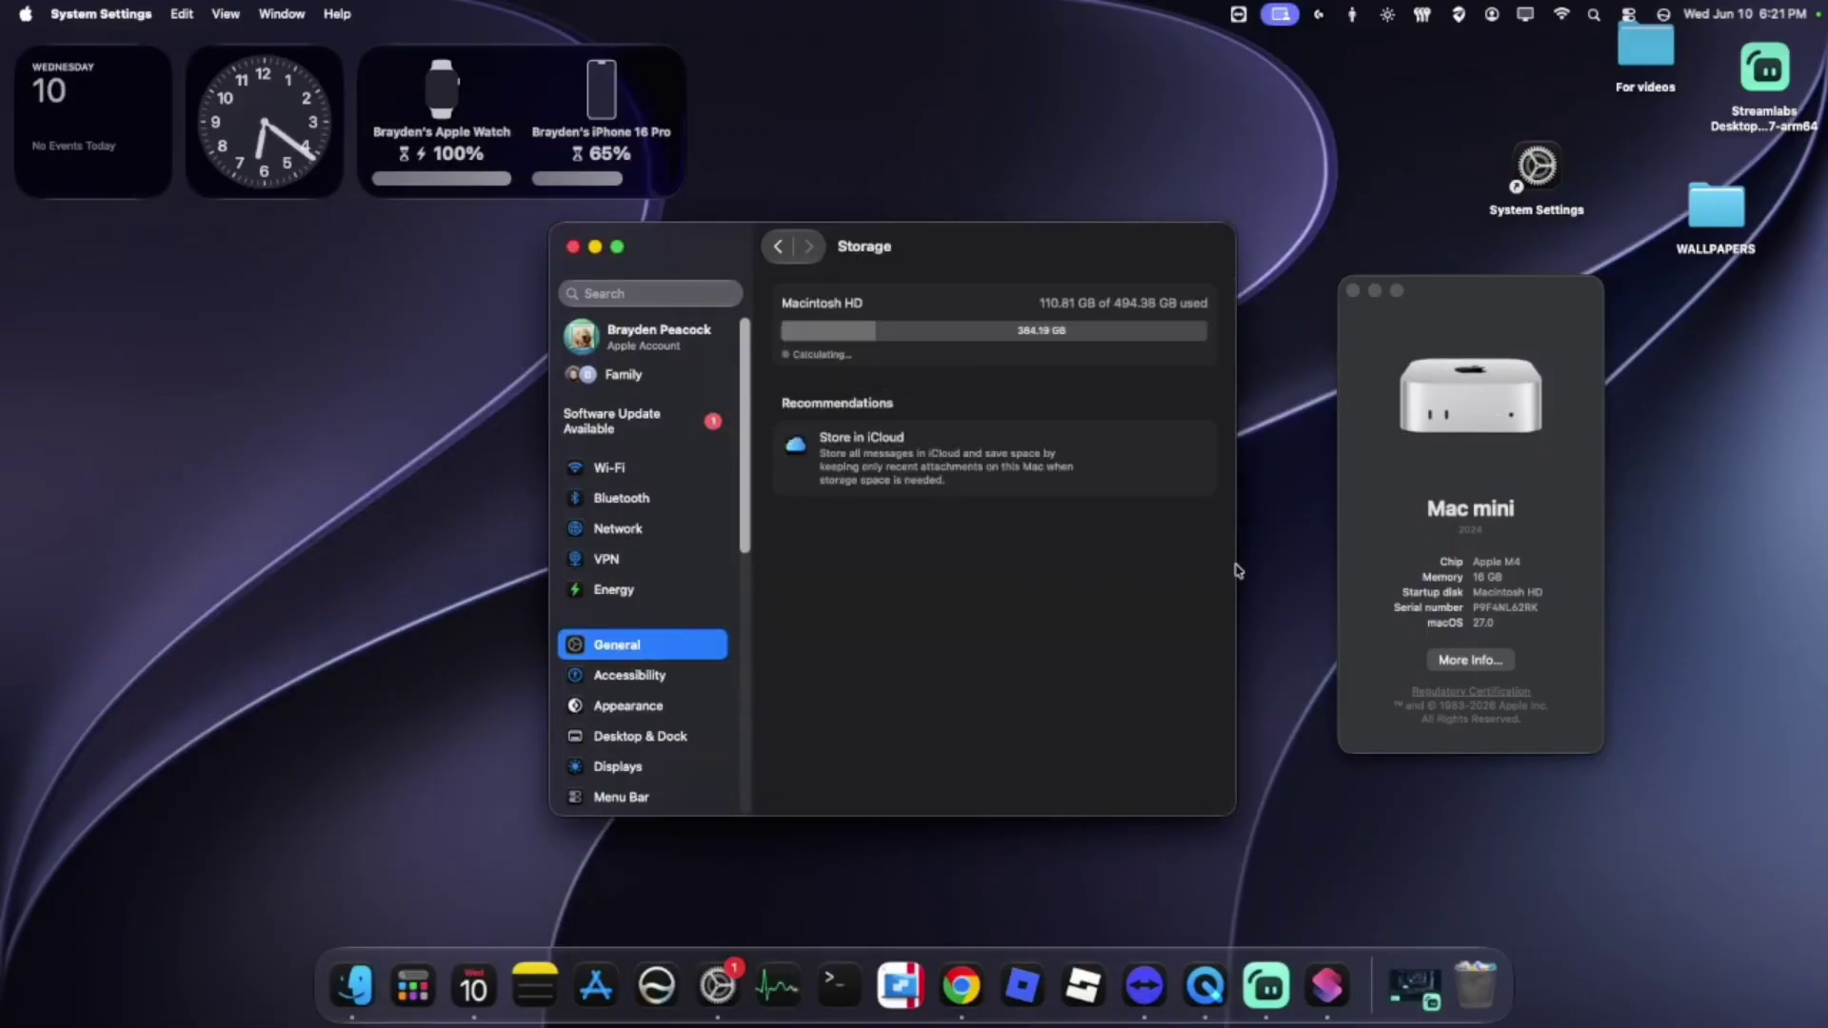
scroll(1085, 576, down, 6)
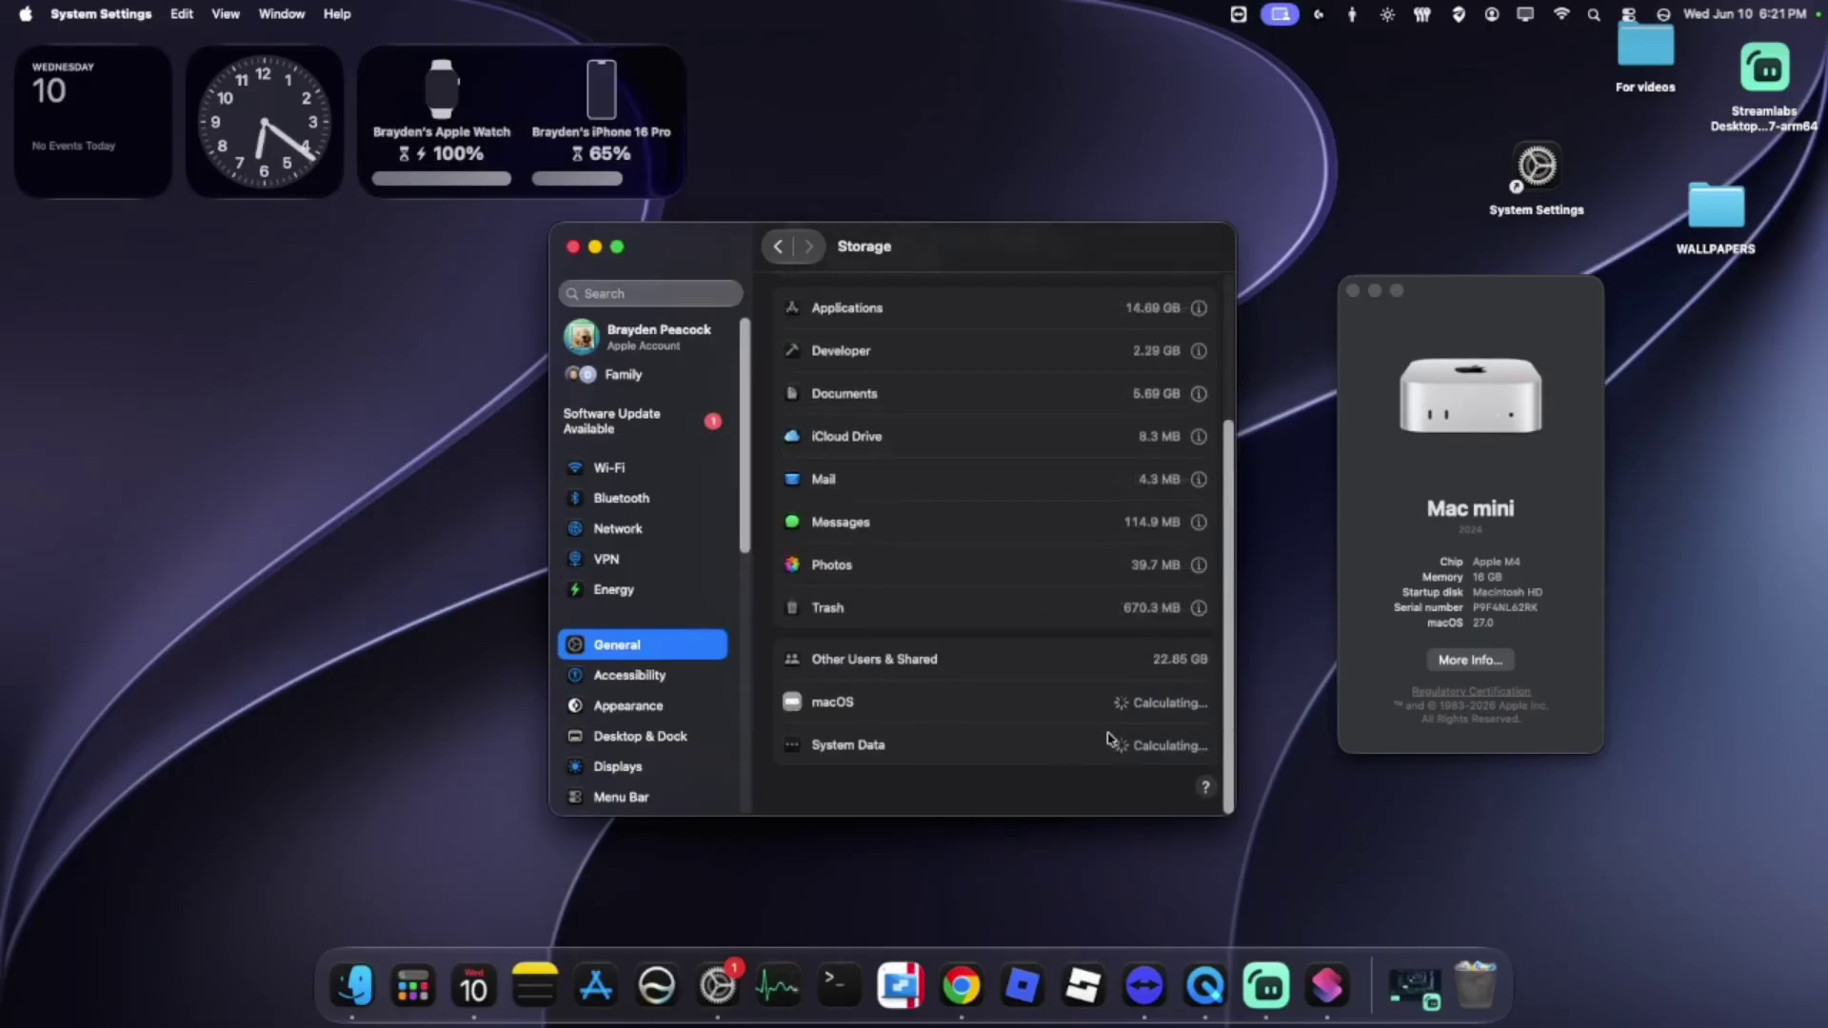
Step: Review the Desktop & Dock settings from the Dock options down to Windows and Mission Control
click(675, 733)
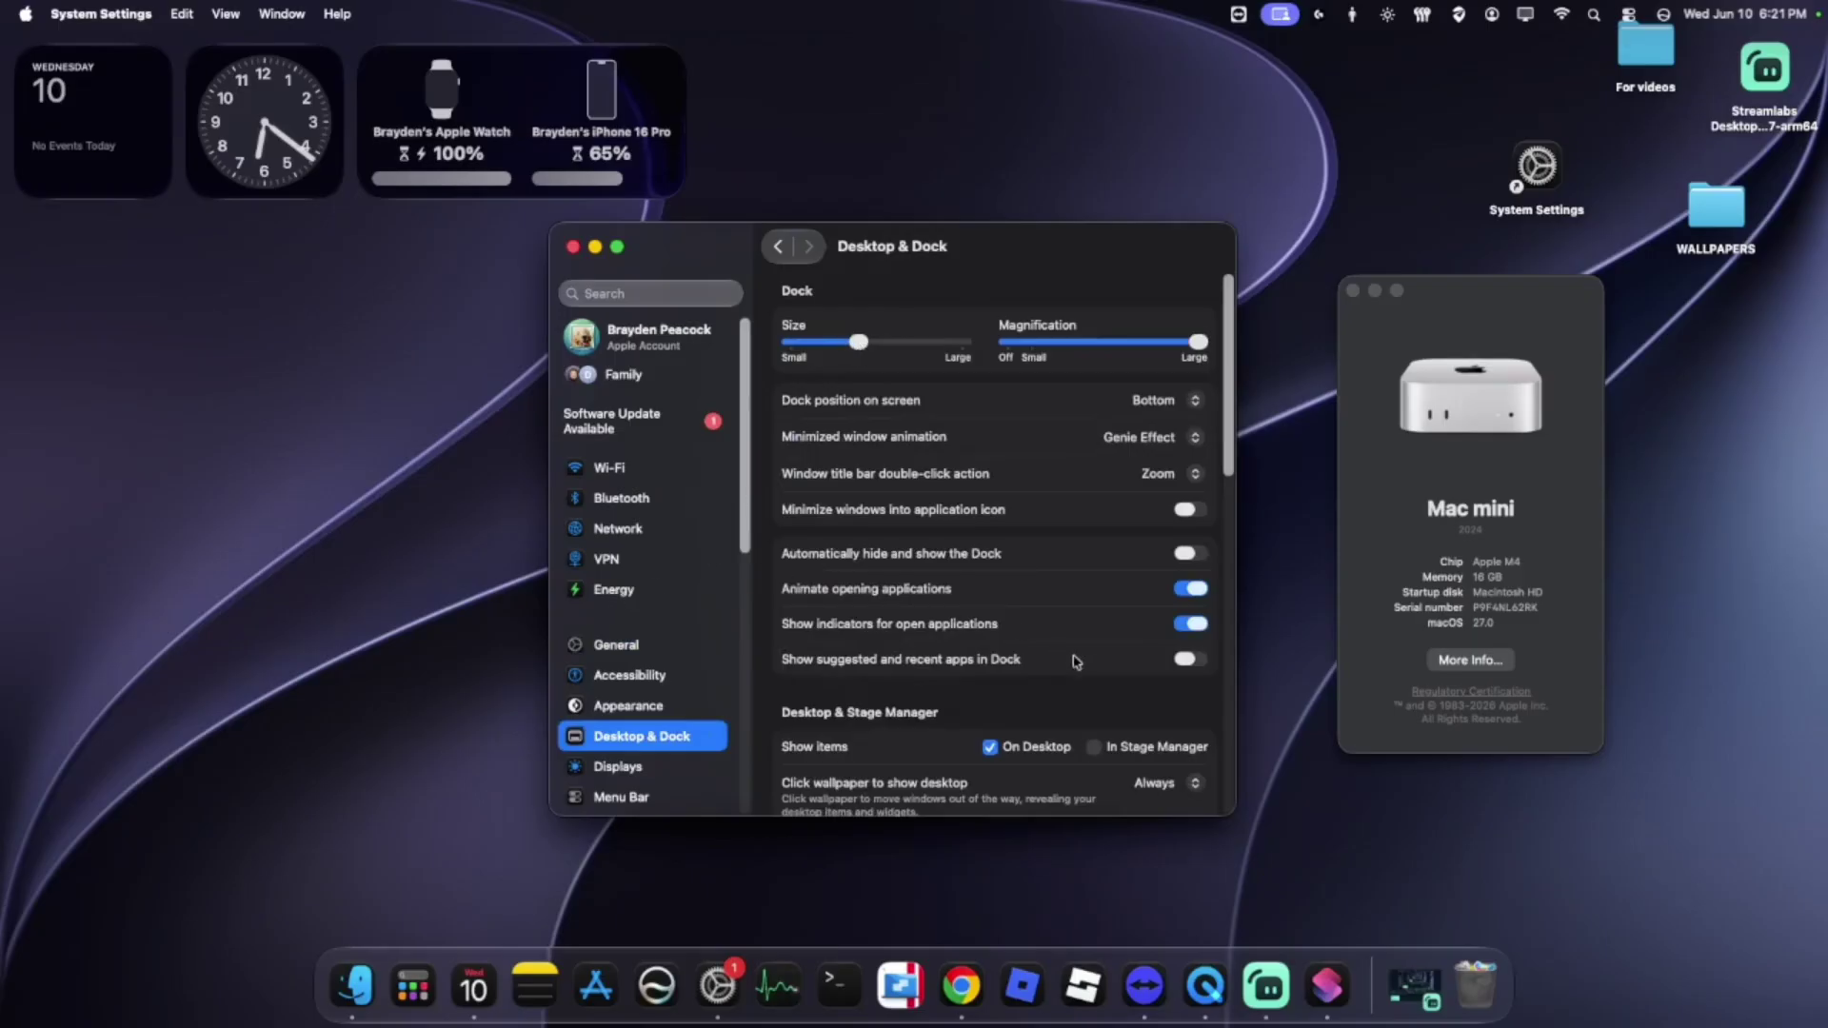
scroll(1072, 659, down, 10)
scroll(991, 675, down, 5)
scroll(683, 751, down, 10)
scroll(683, 751, up, 5)
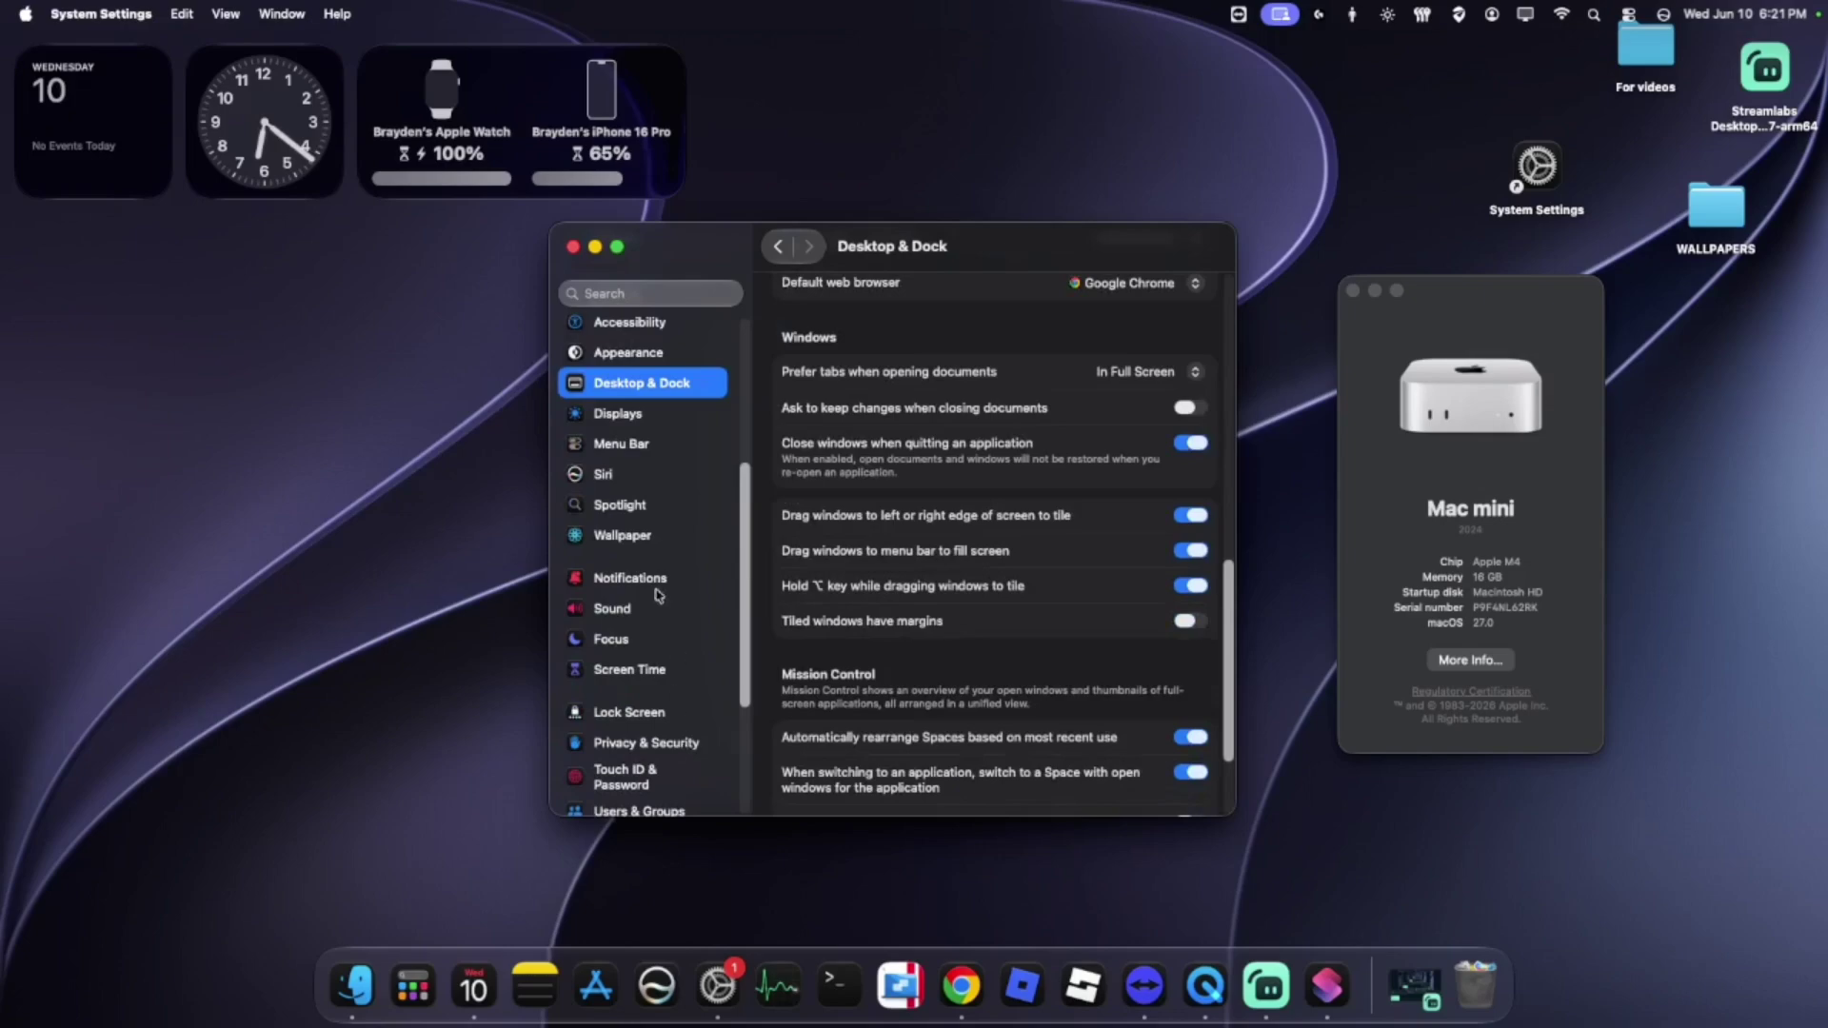
Step: Review the Spotlight settings, including the app and system sources allowed in its results
click(605, 512)
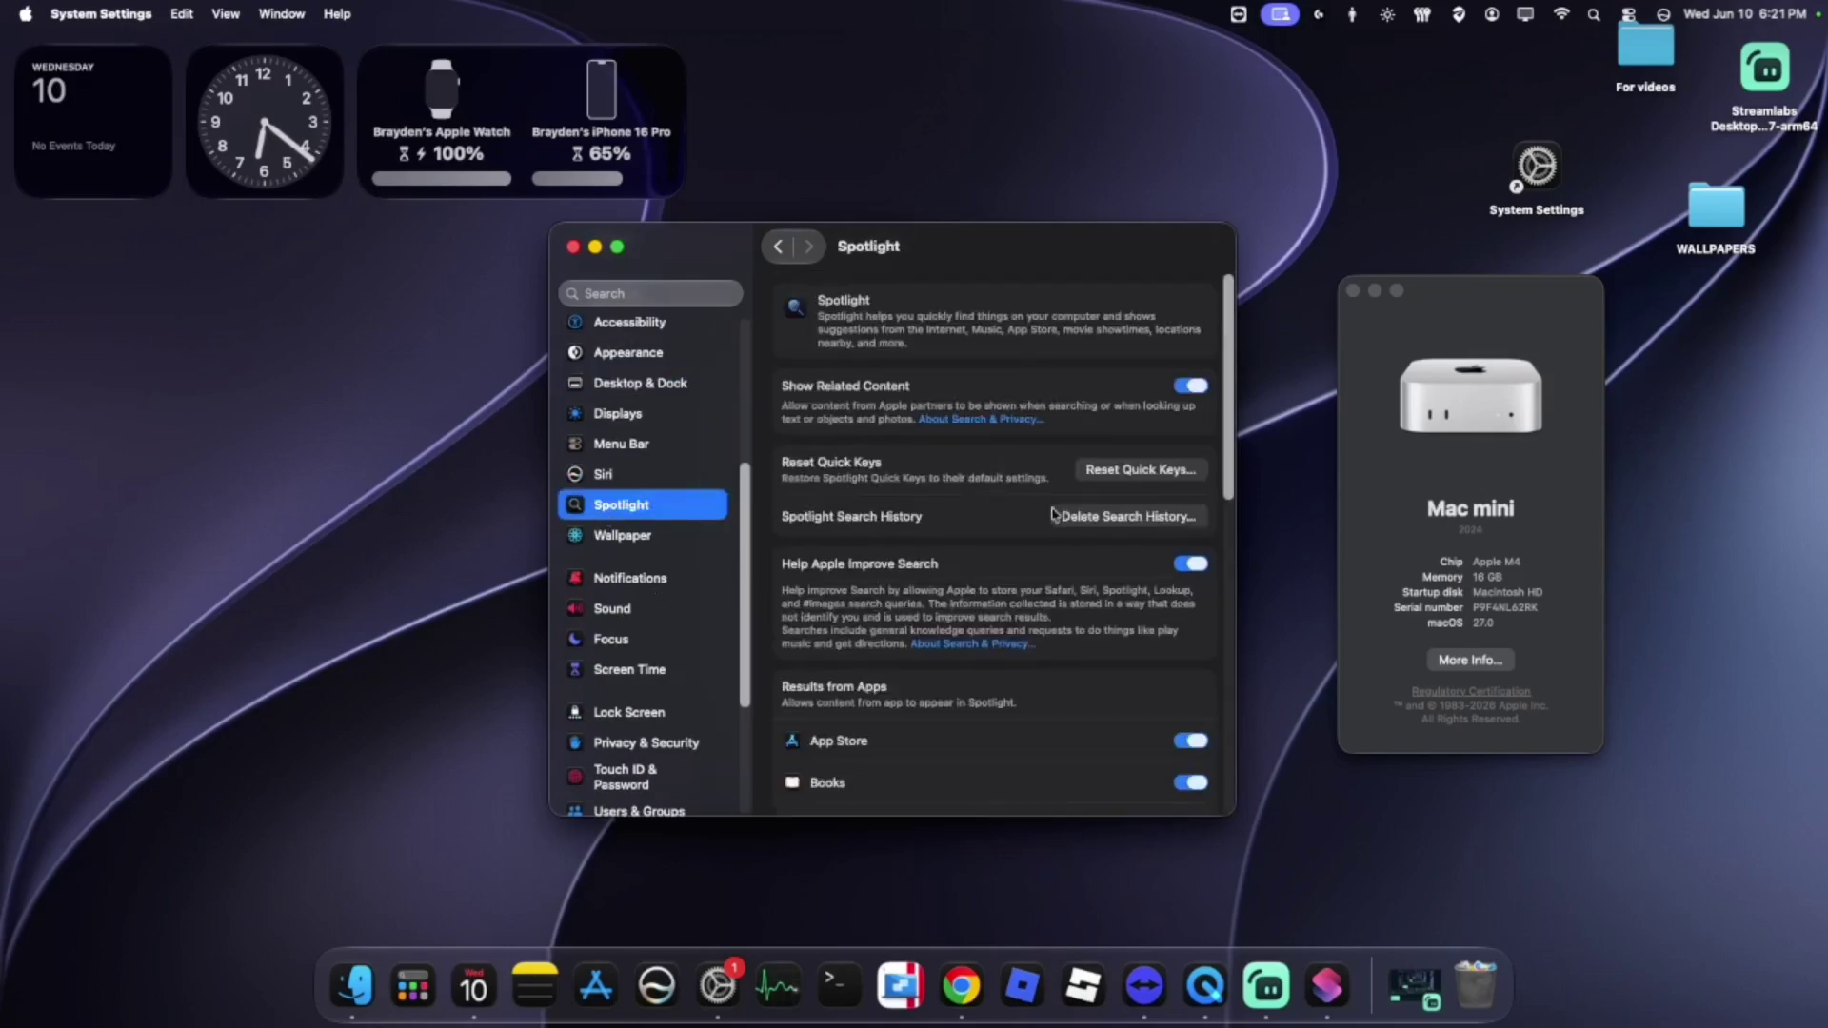
scroll(1133, 720, down, 2)
scroll(1133, 721, down, 10)
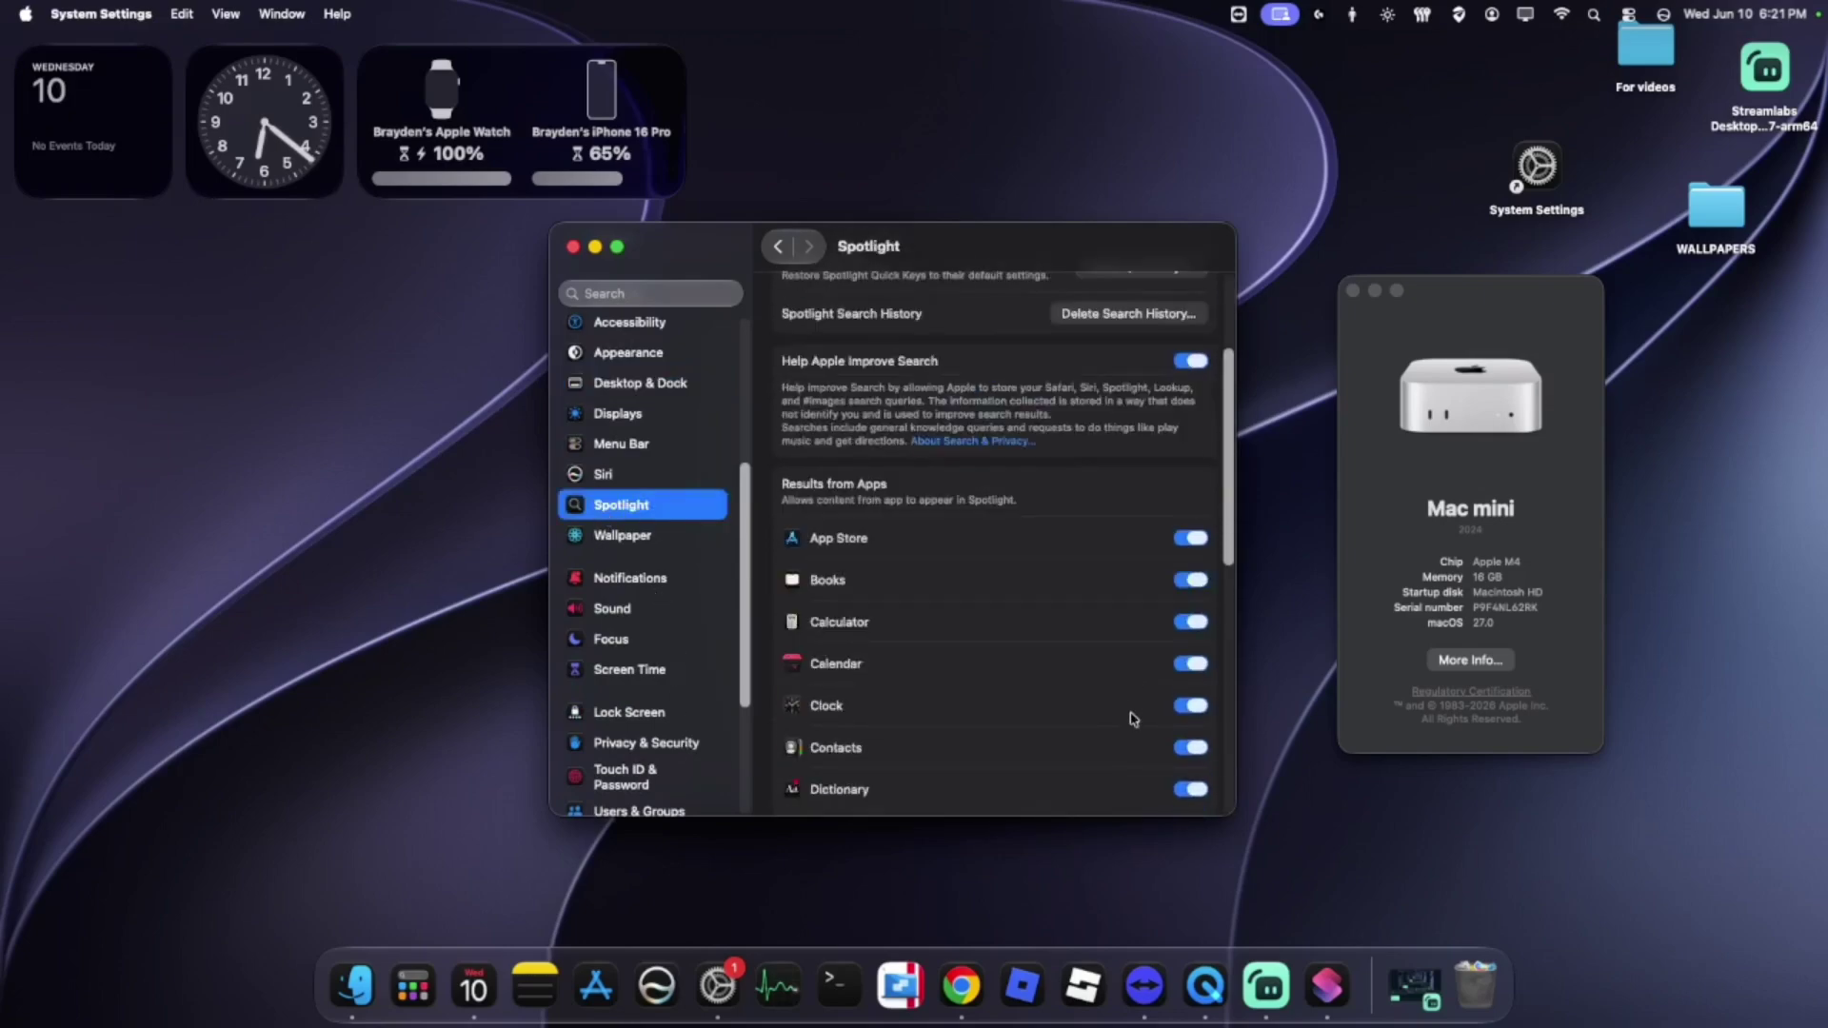
scroll(1121, 712, down, 8)
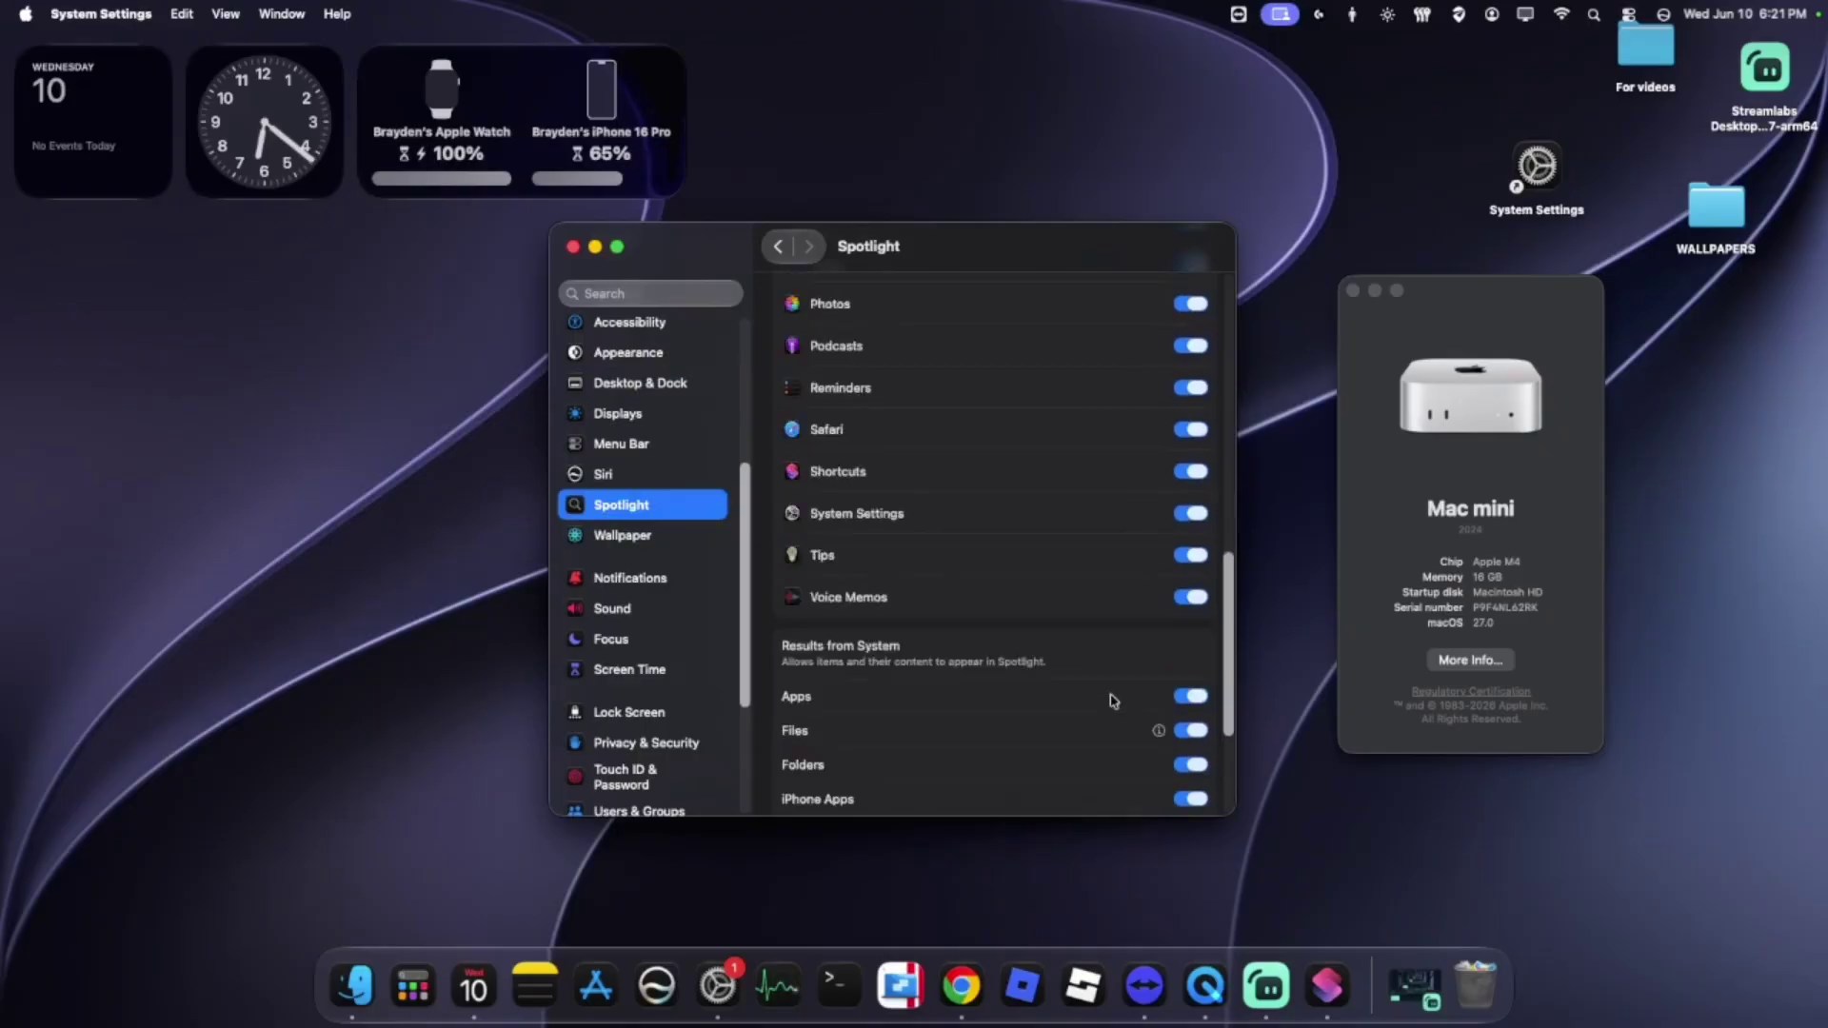
Step: Look at the Touch ID & Password and Network settings, and close System Settings
click(619, 754)
click(667, 782)
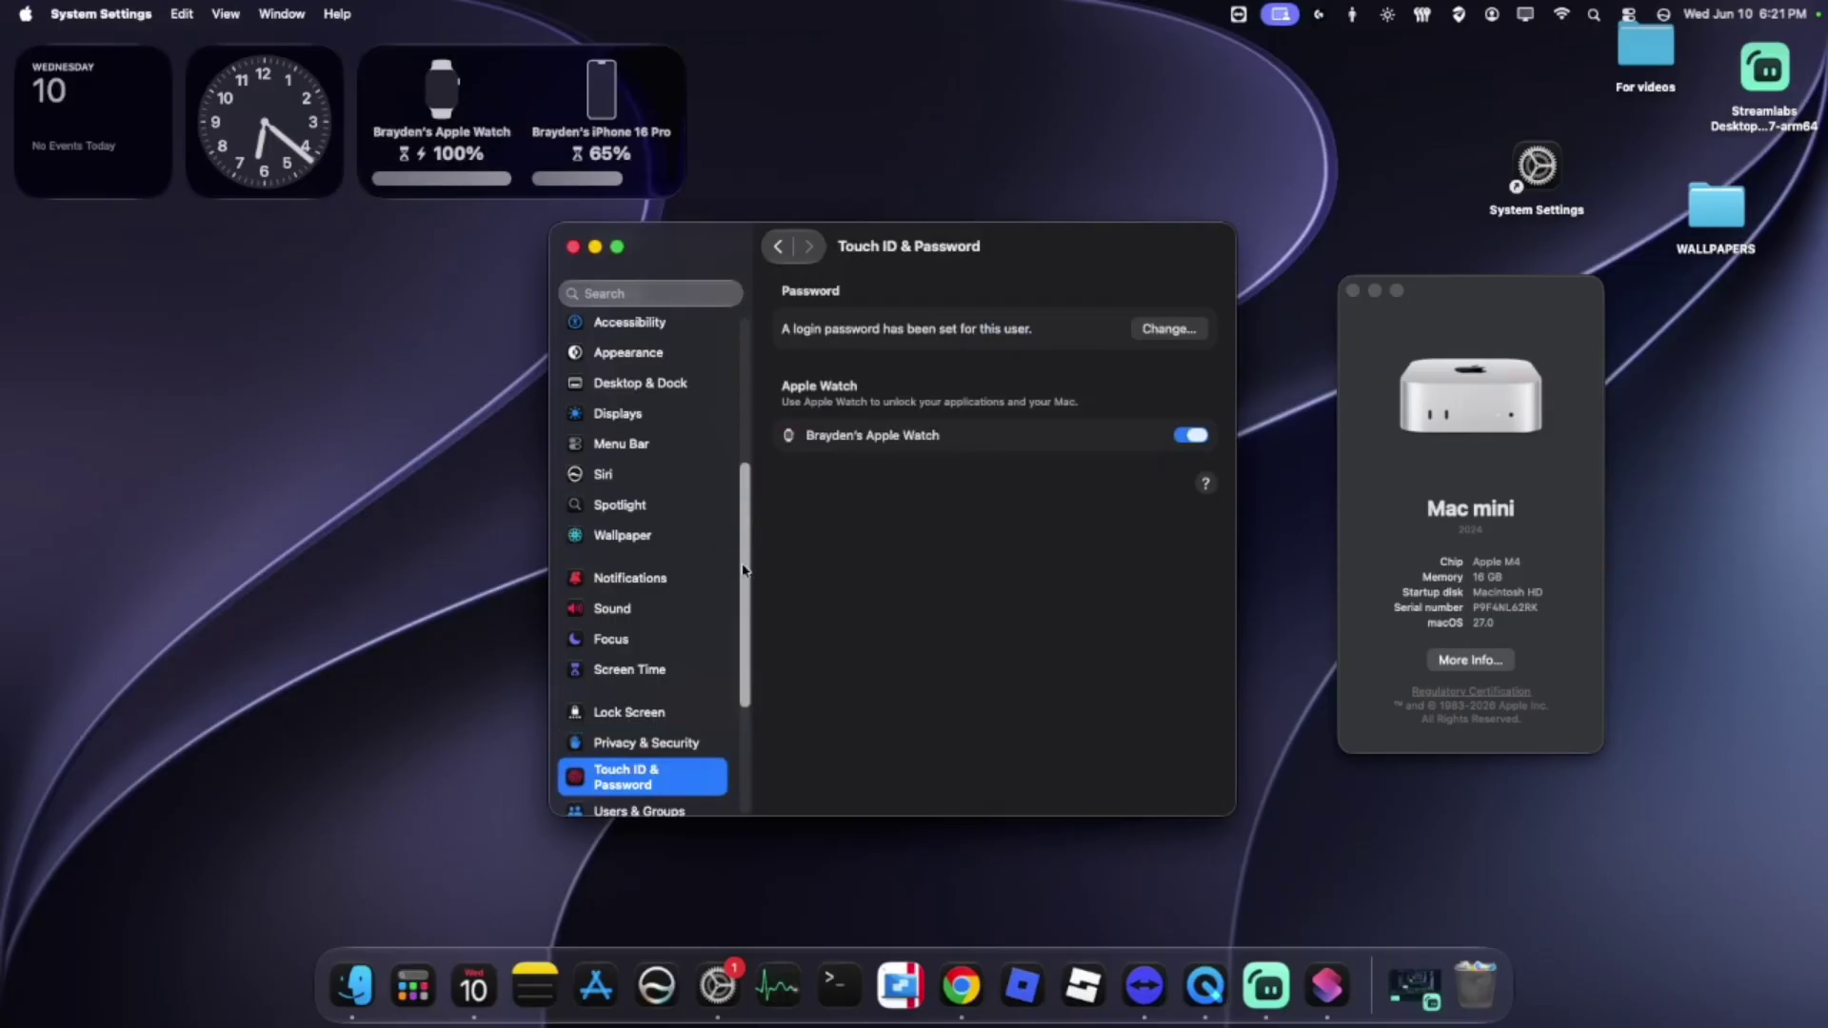
scroll(744, 569, up, 5)
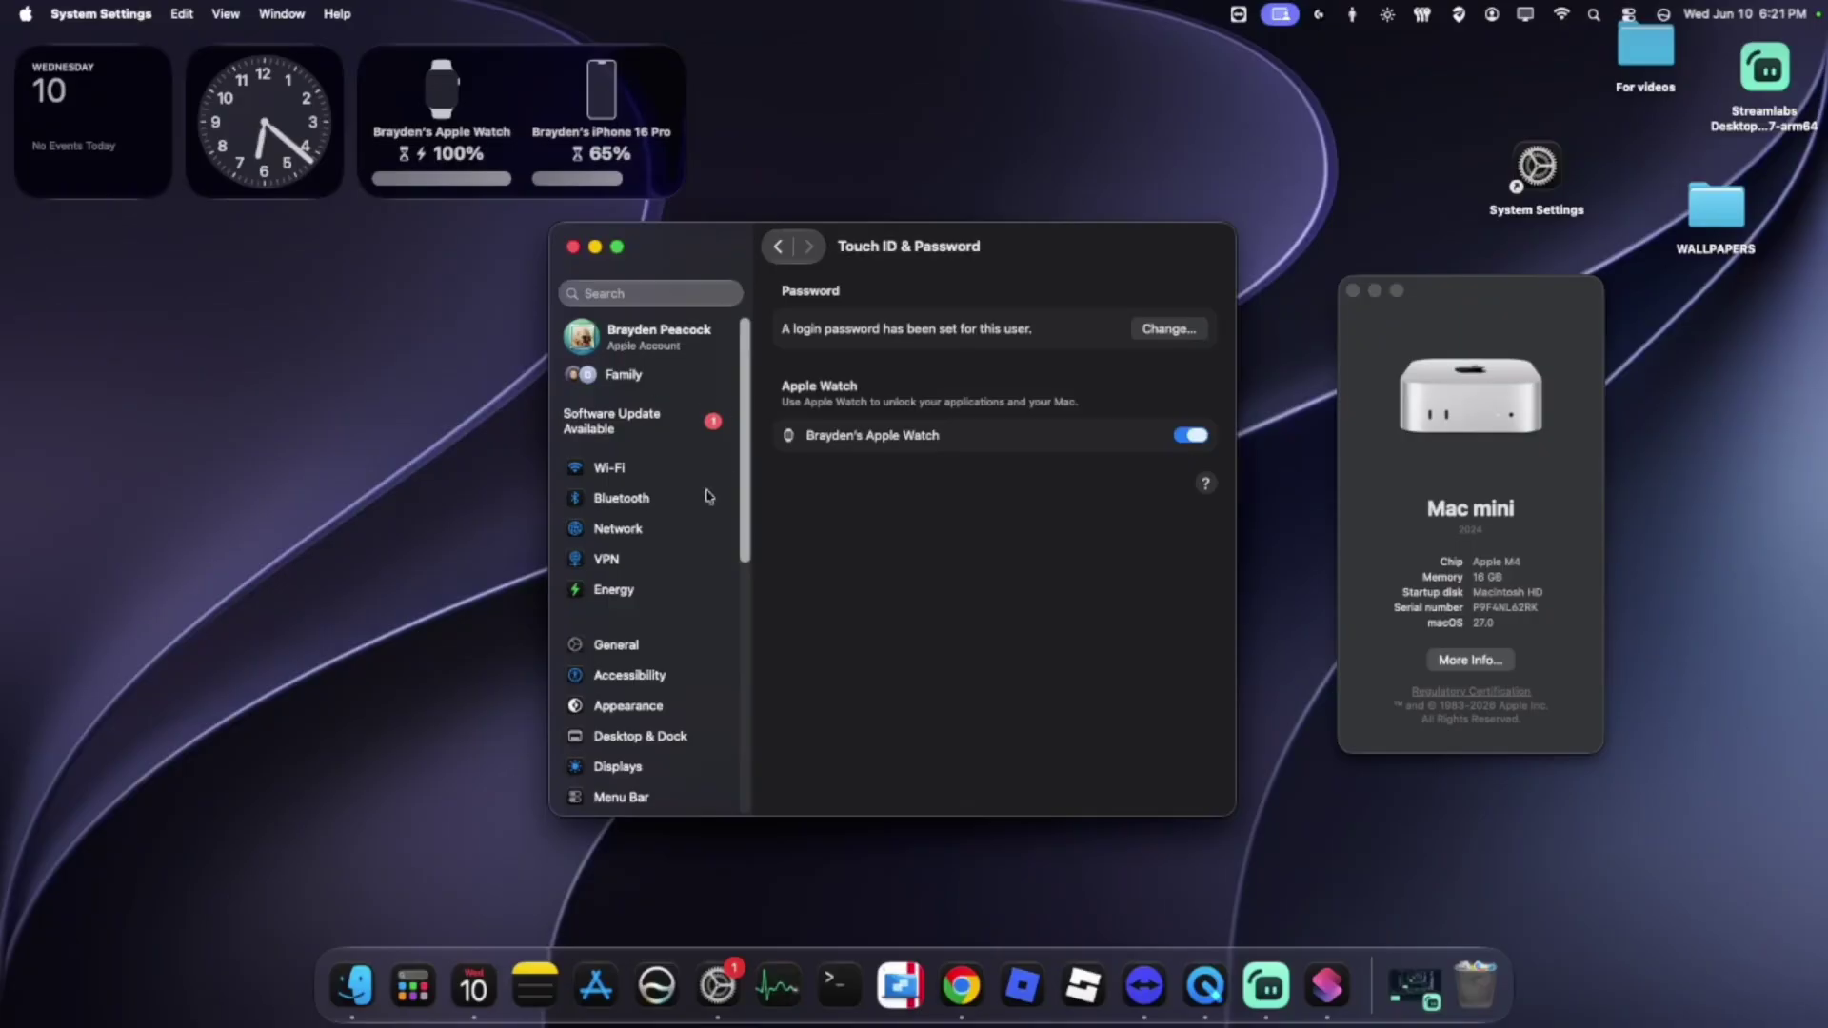
click(657, 526)
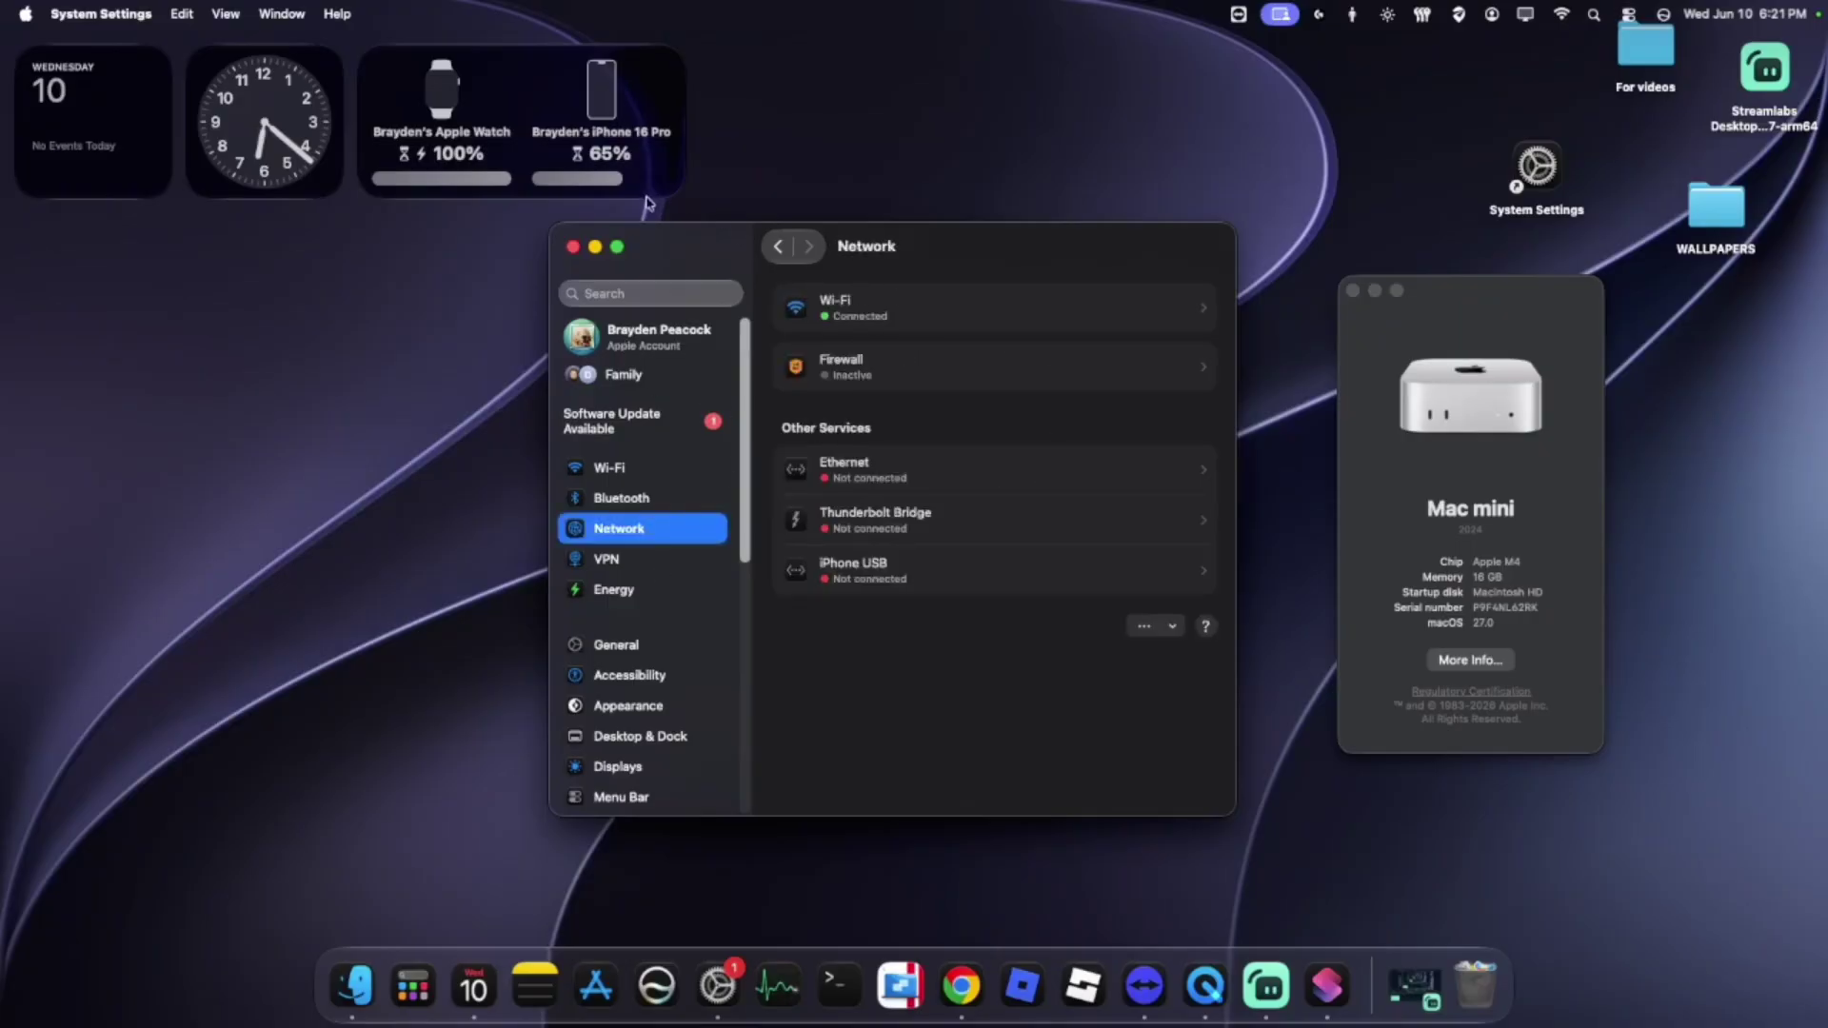
click(572, 248)
drag(413, 362, 1219, 684)
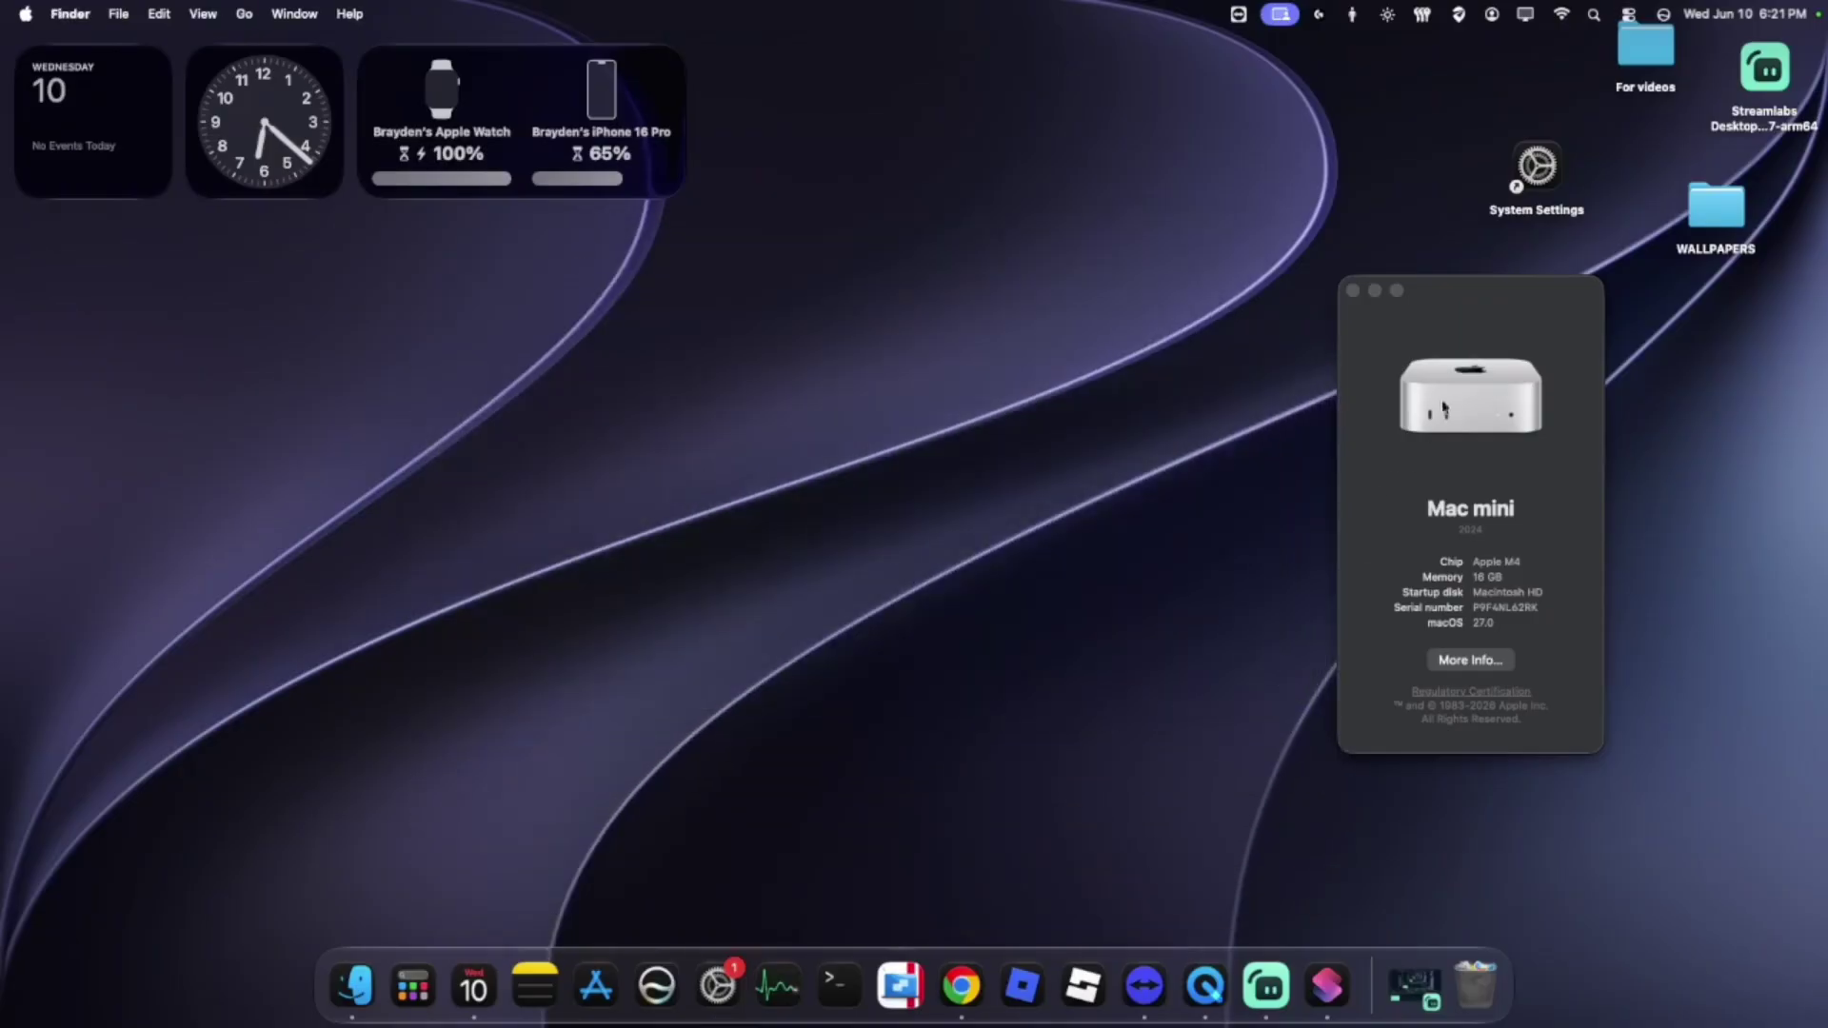
Step: Close the Mac mini information window and open youtube.com in Chrome
drag(1362, 277, 1357, 297)
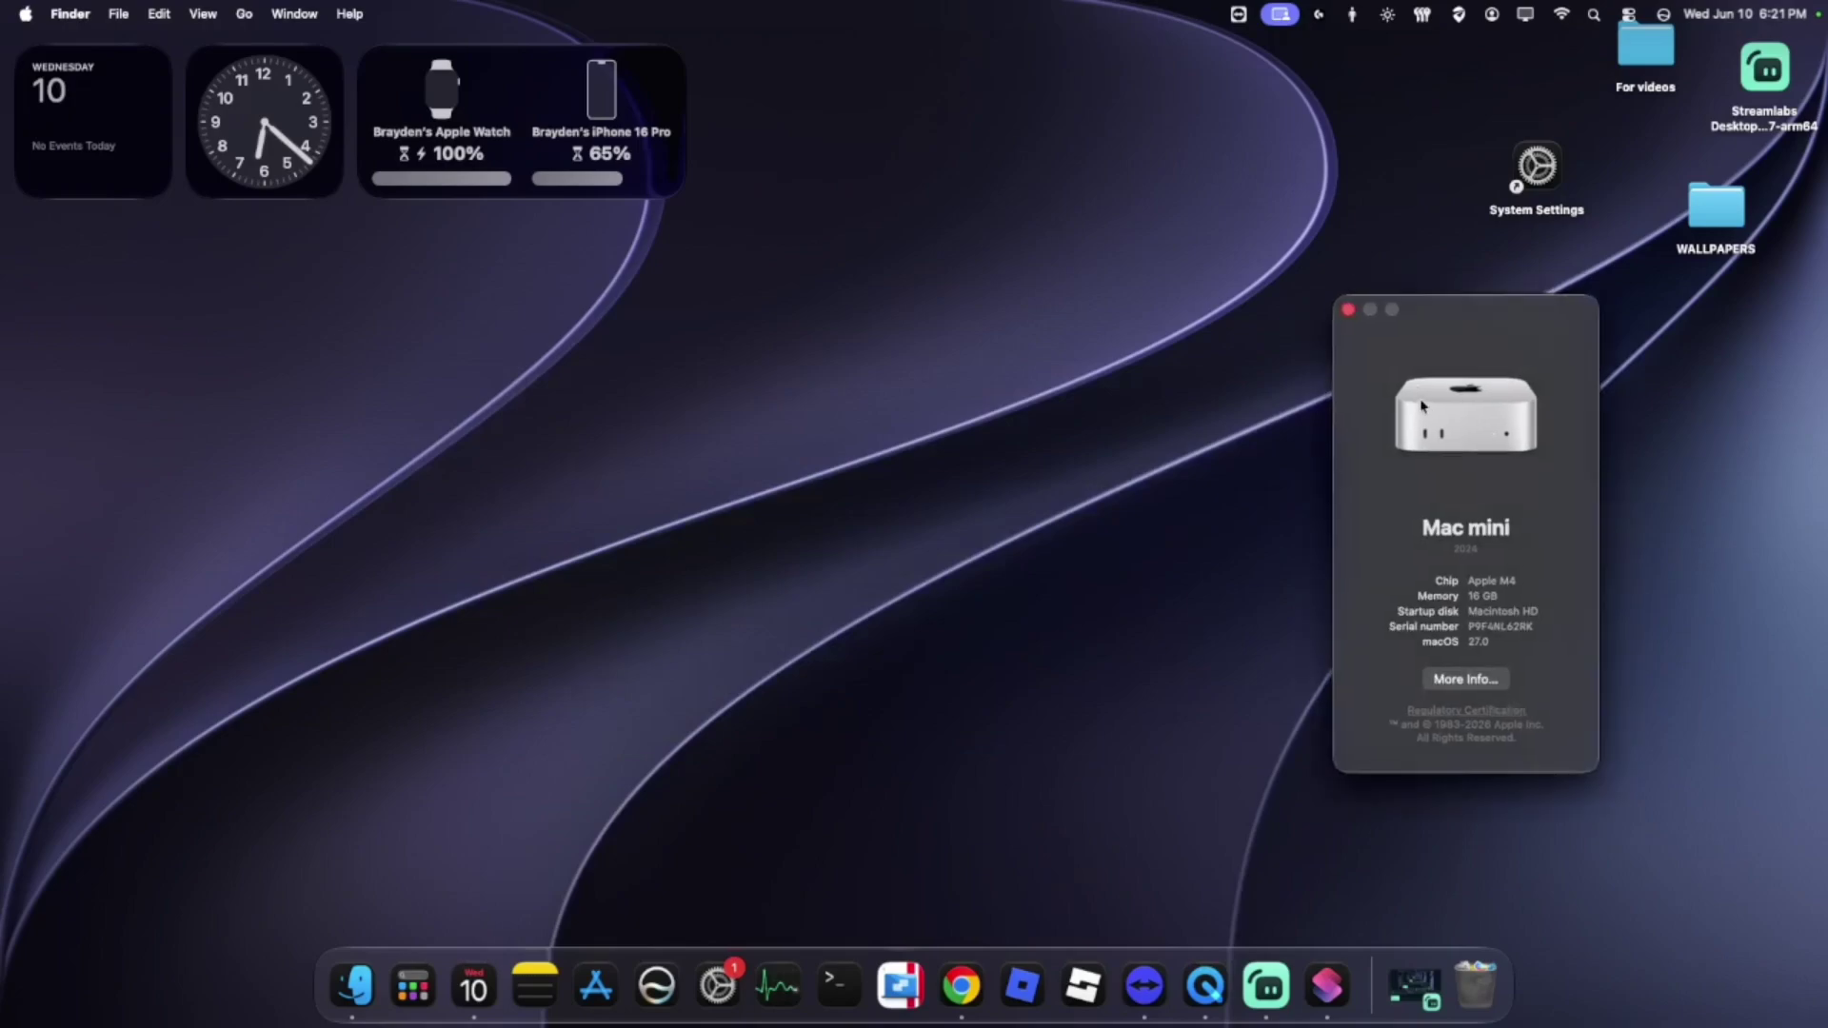
click(1351, 308)
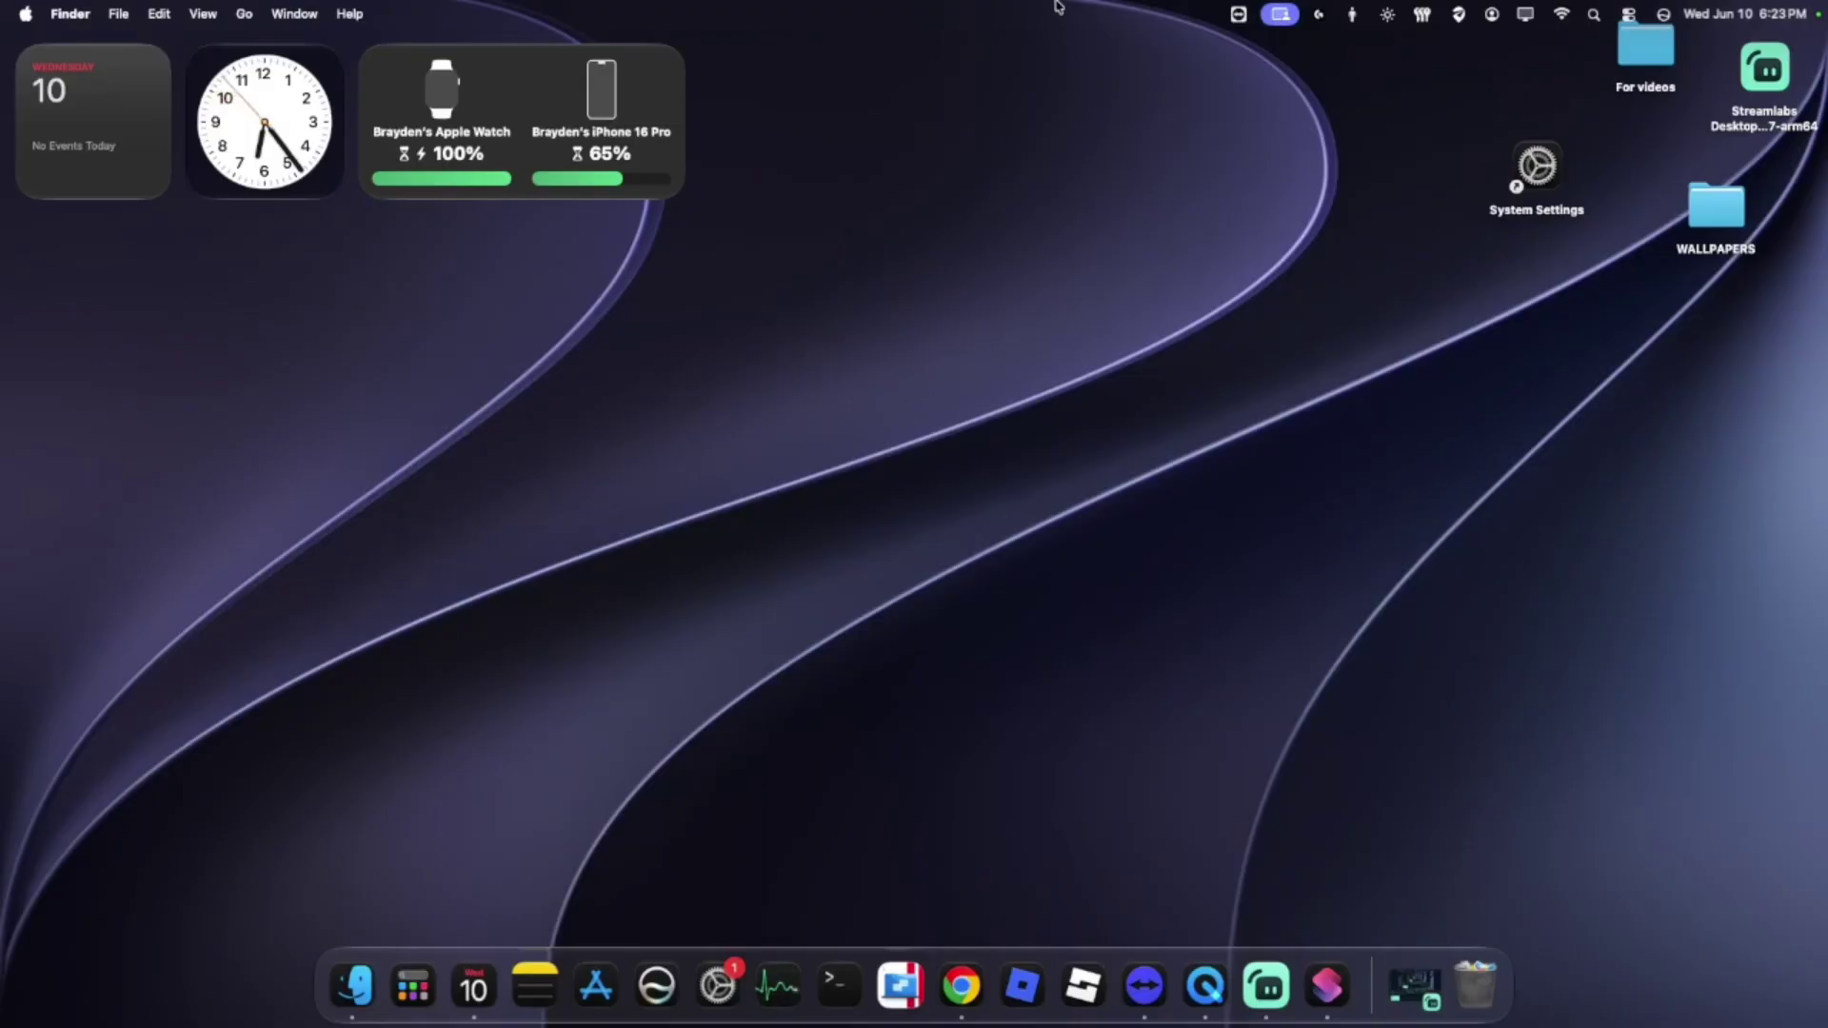
click(961, 986)
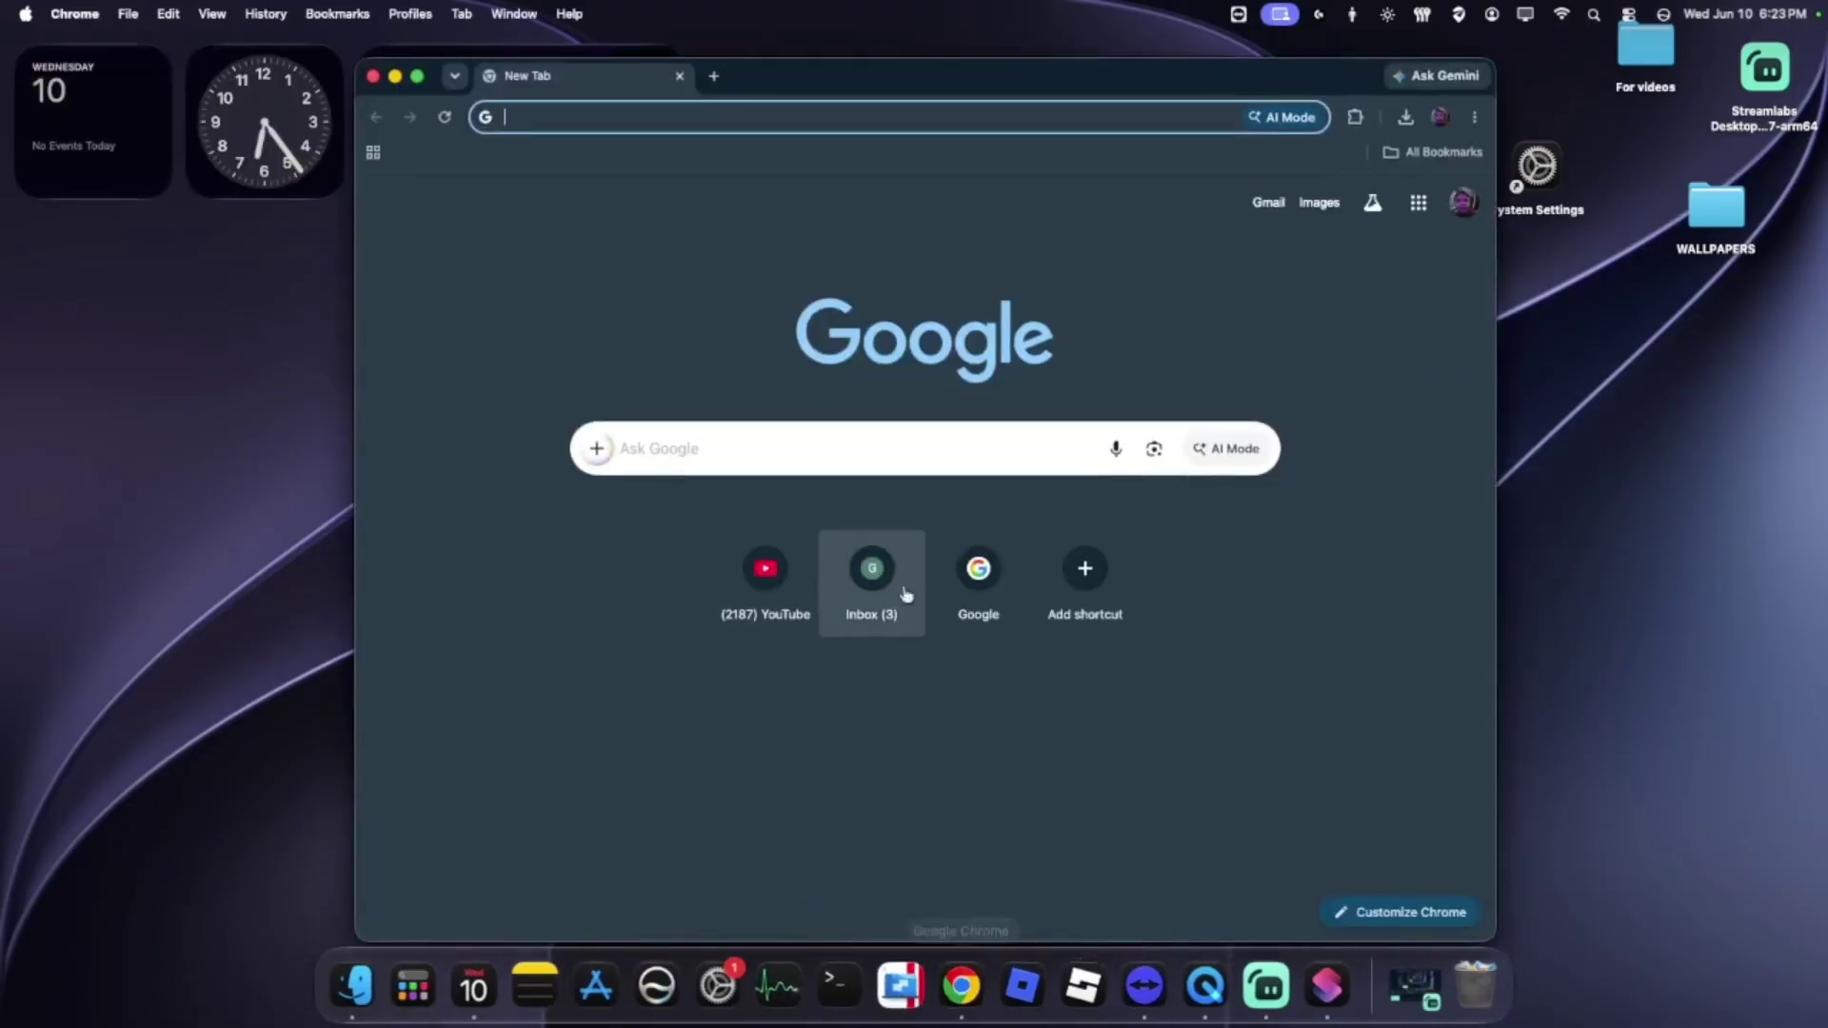
text(youtube.com)
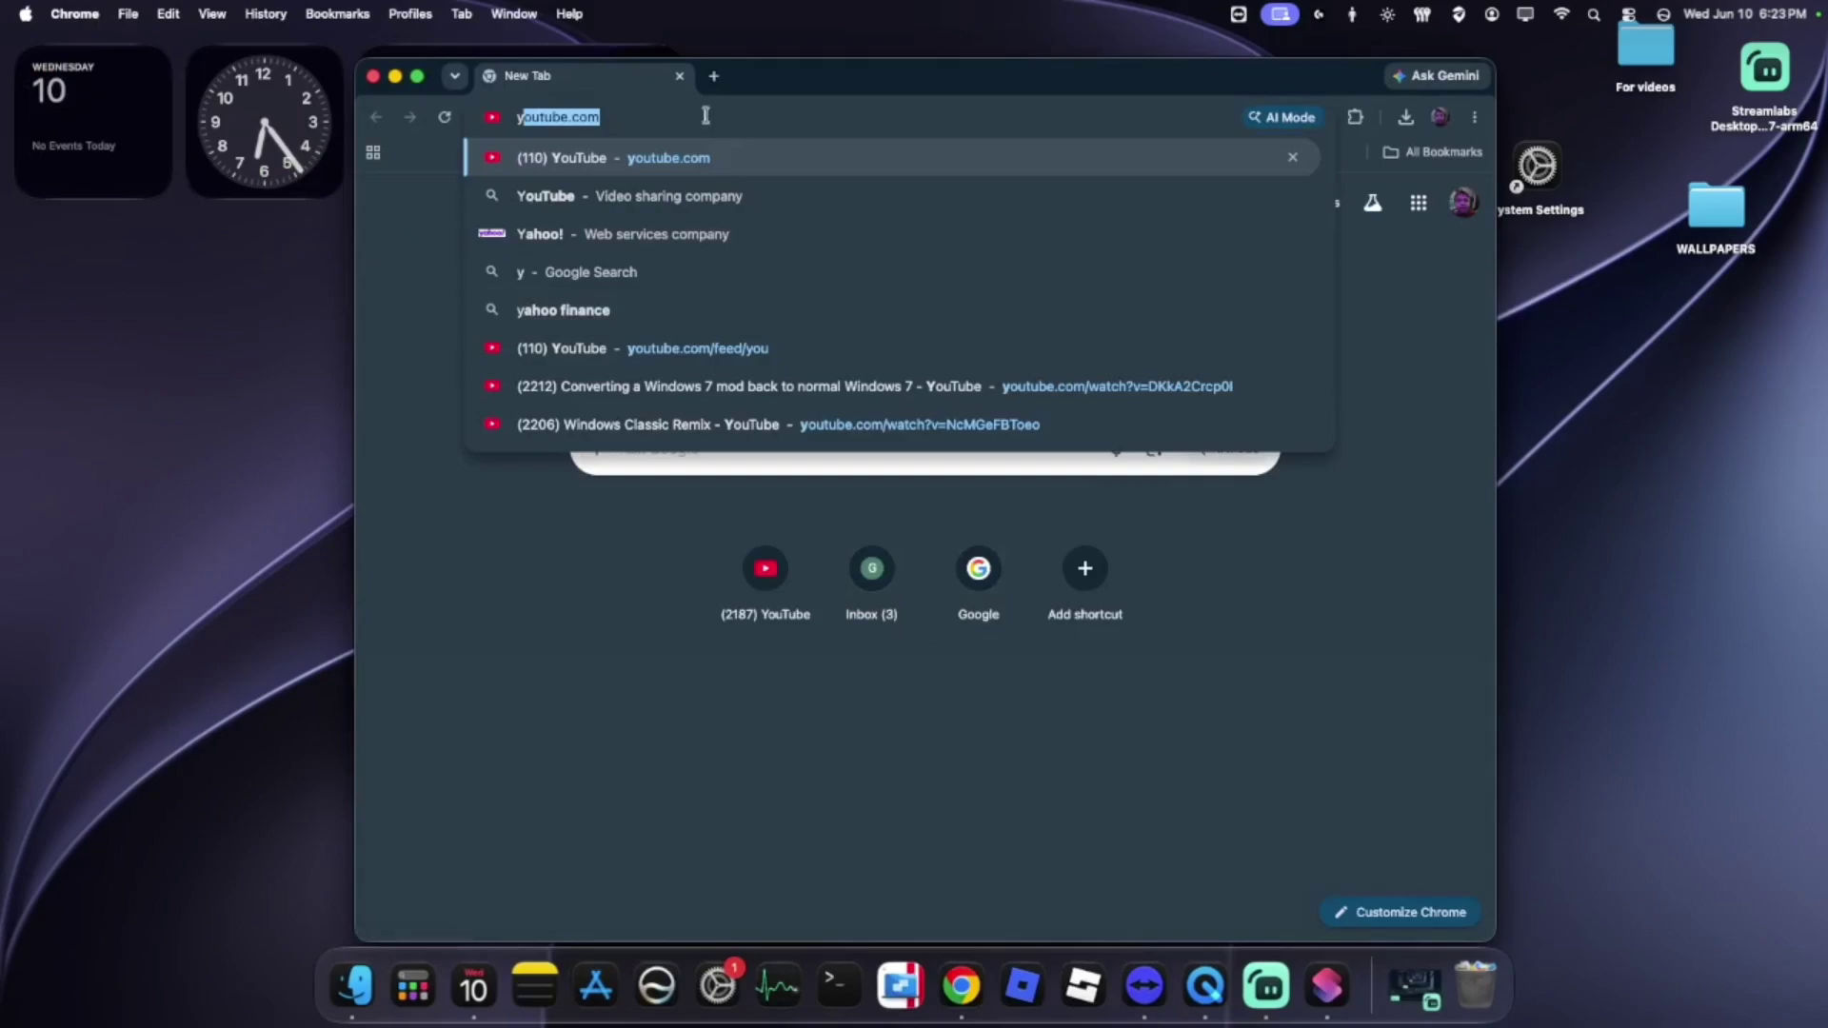
click(623, 163)
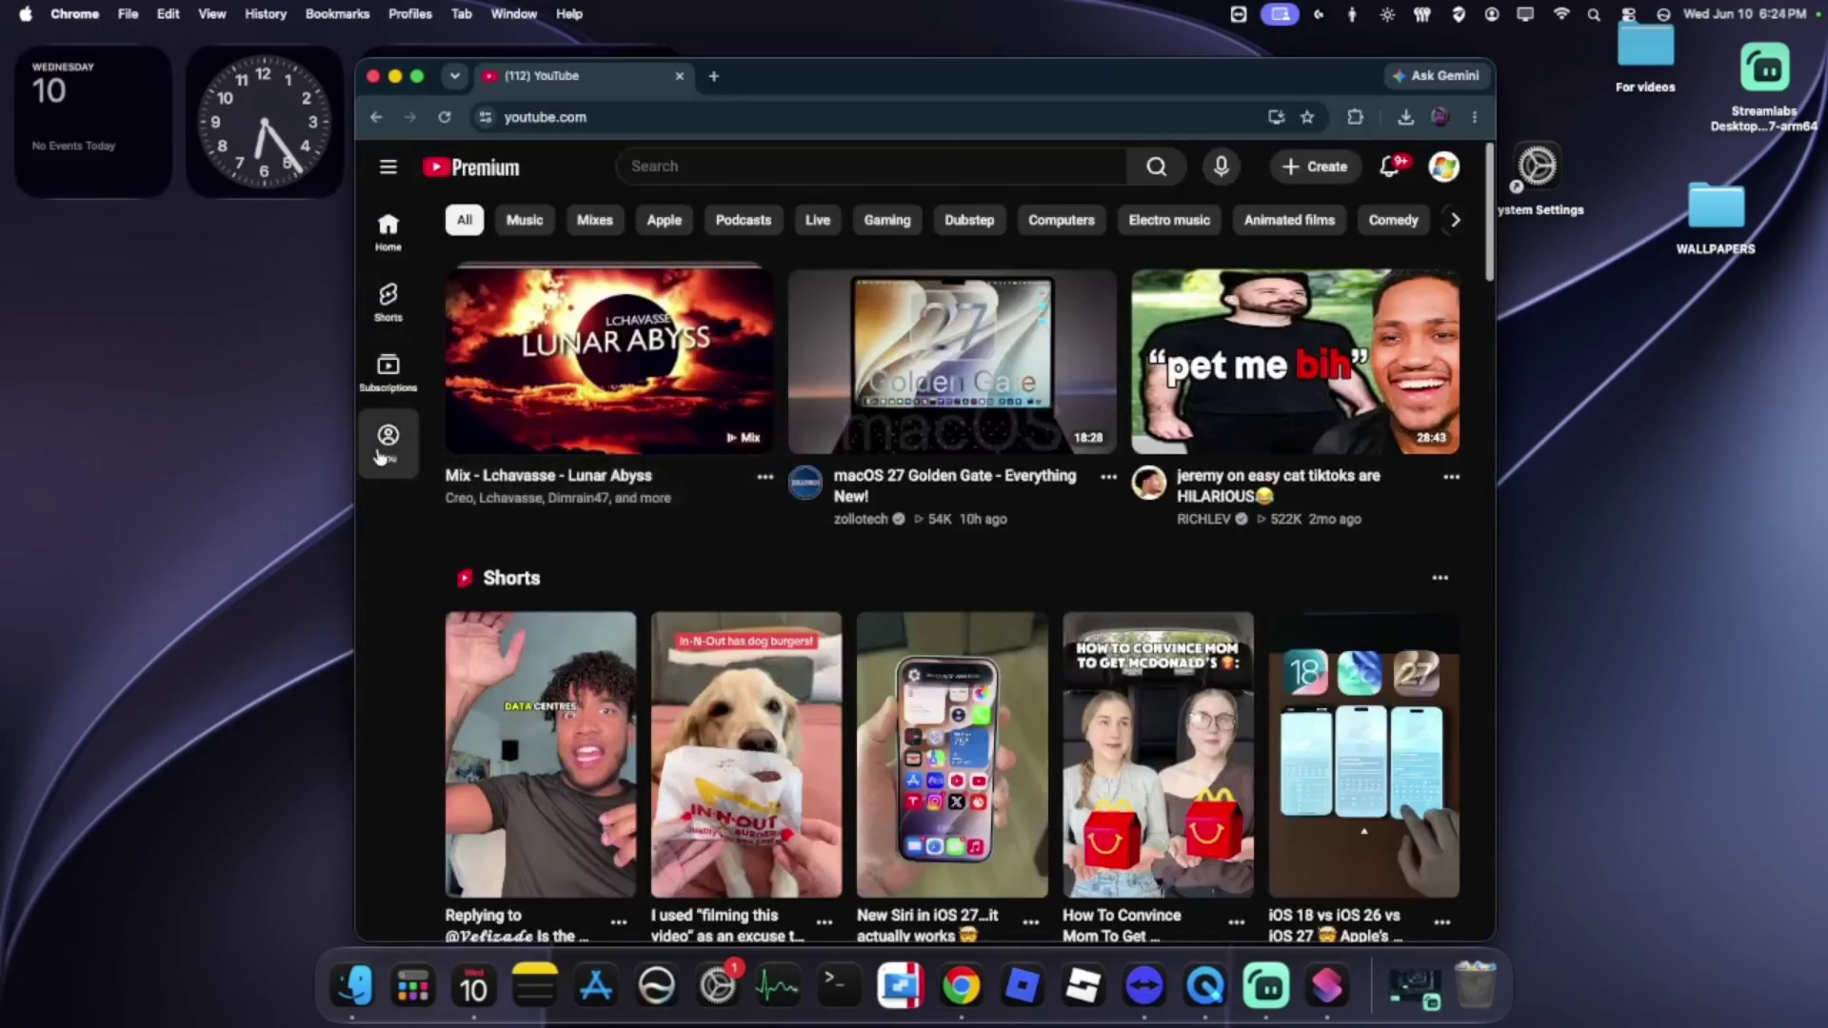
Step: Open the signed-in account's own YouTube channel and show its posts
click(381, 455)
click(674, 260)
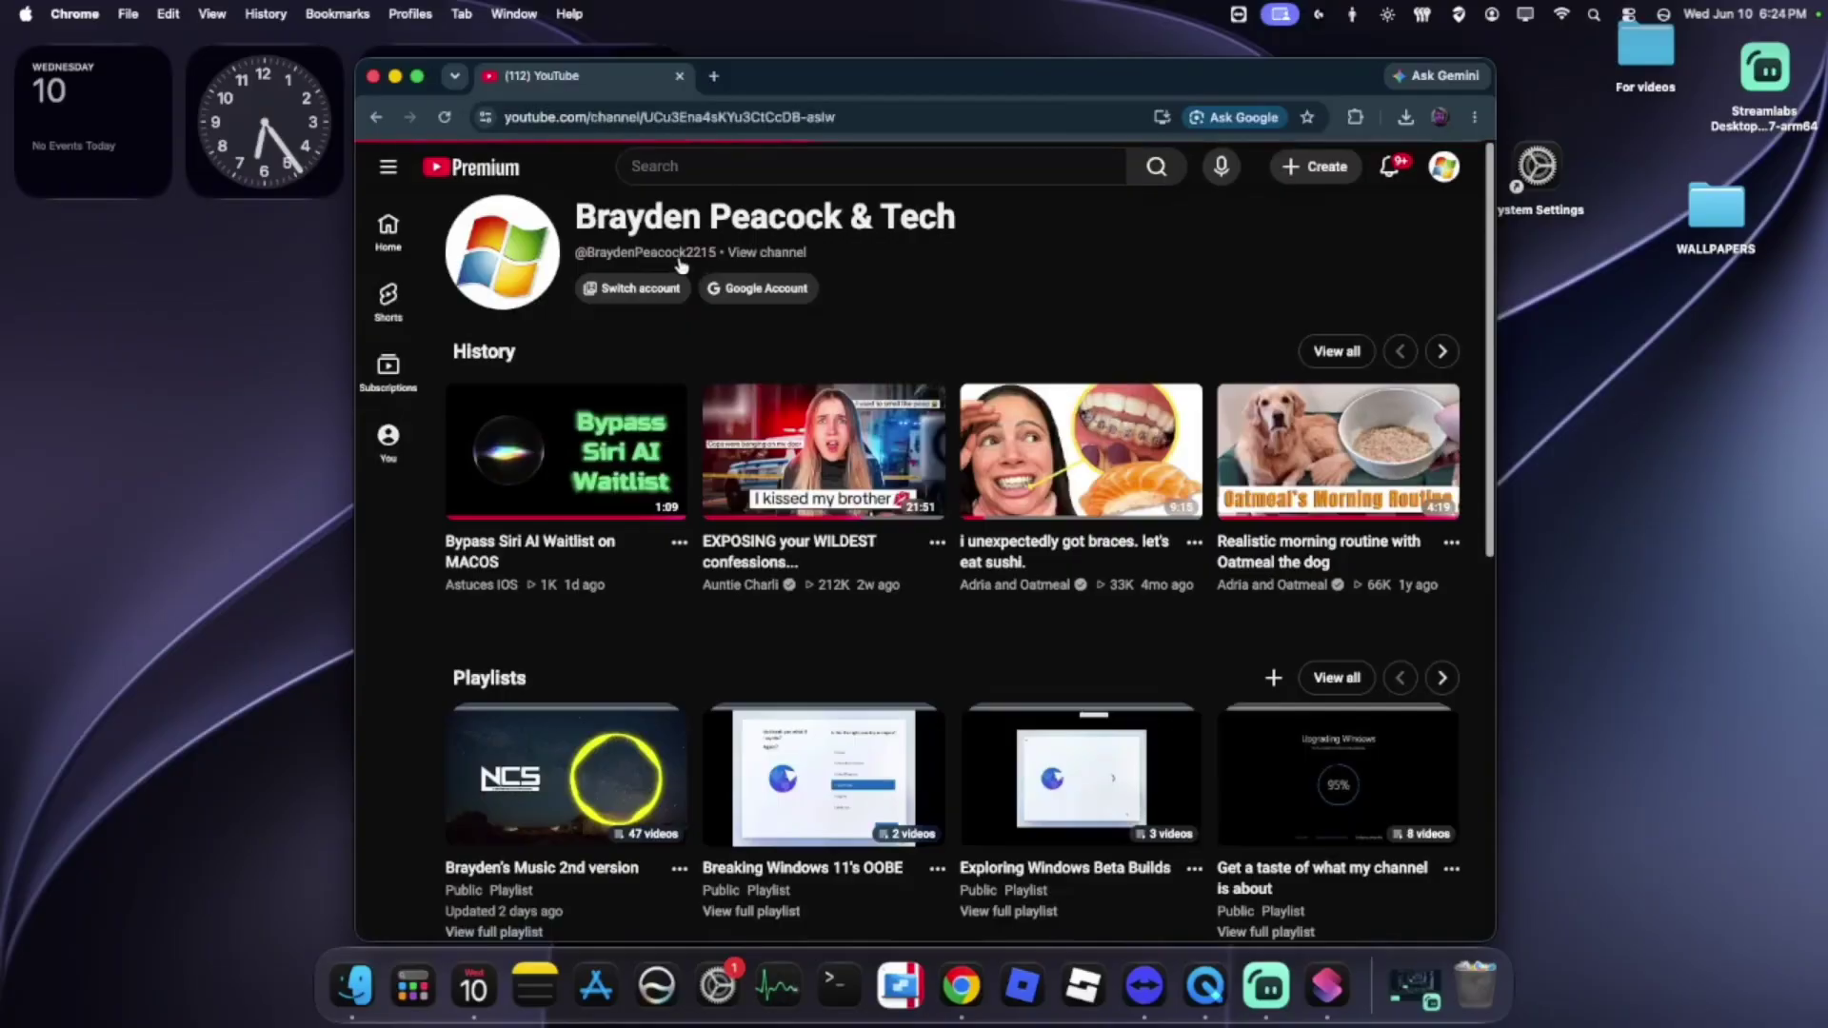
drag(819, 433, 834, 431)
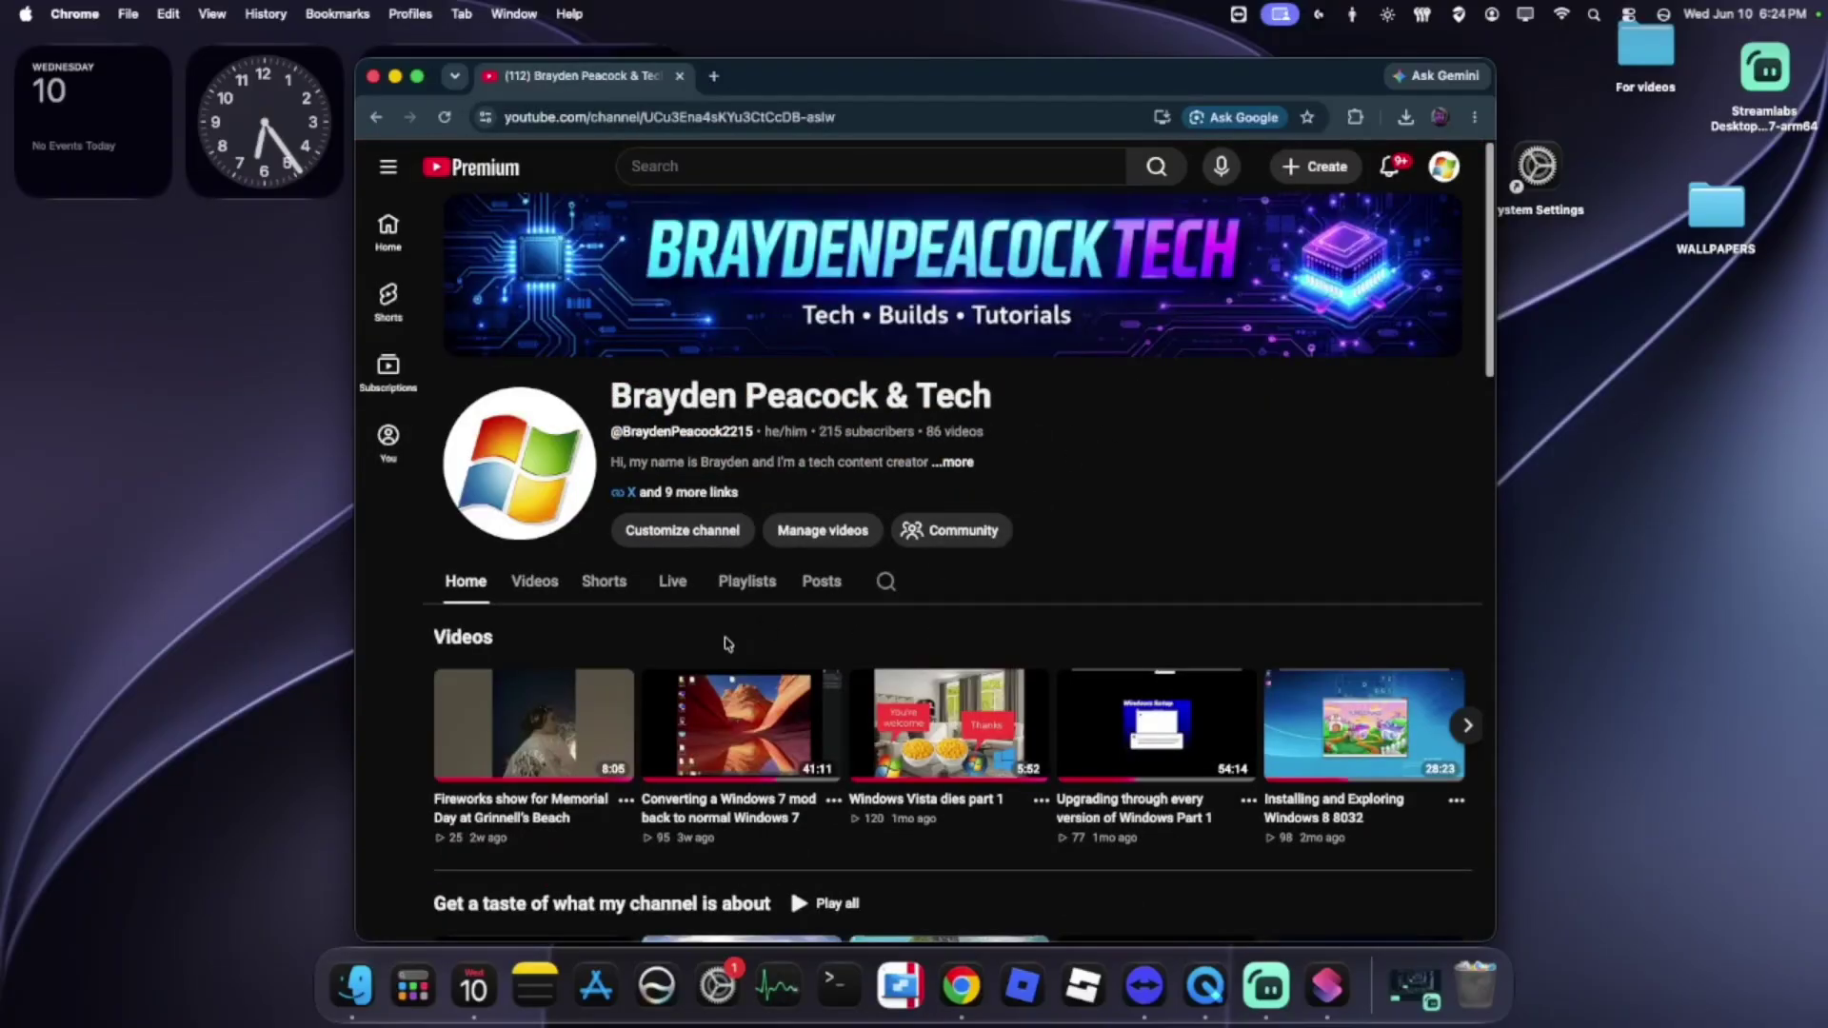
click(814, 596)
Step: Look through the newest channel posts and read the comments on the subscriber thank-you post
scroll(1257, 478, down, 10)
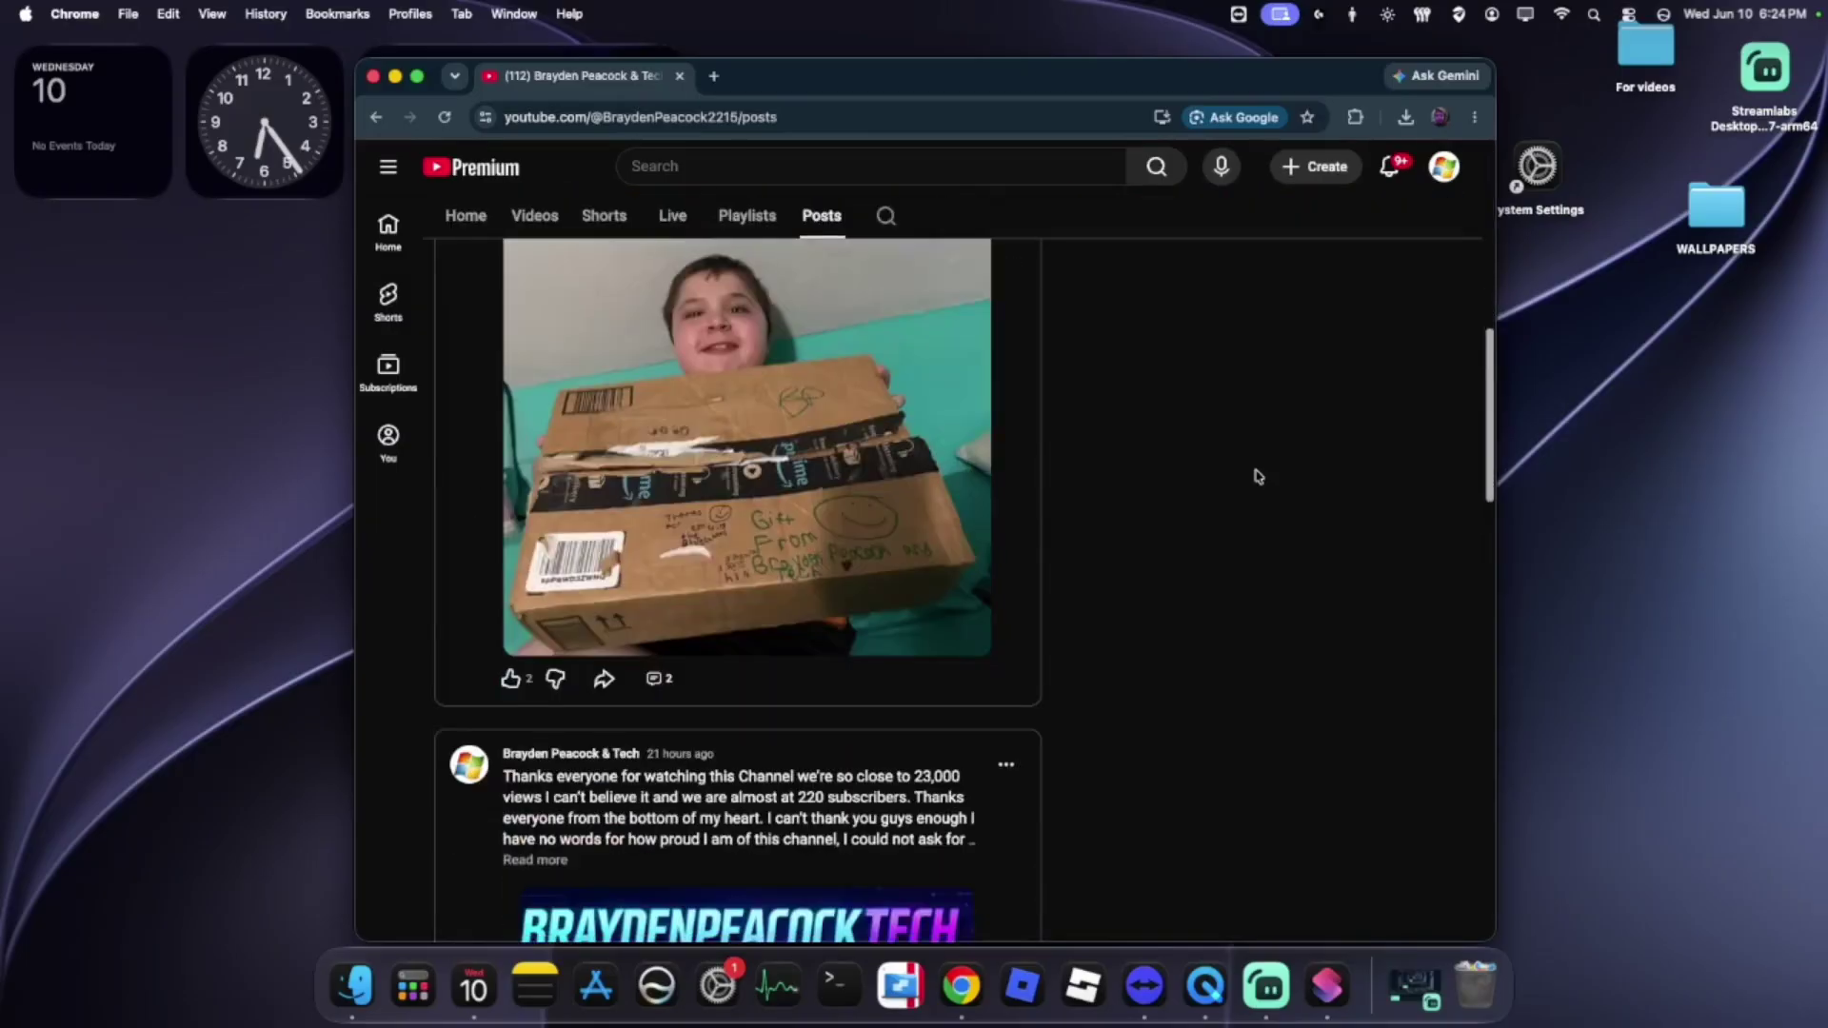
scroll(1047, 552, up, 1)
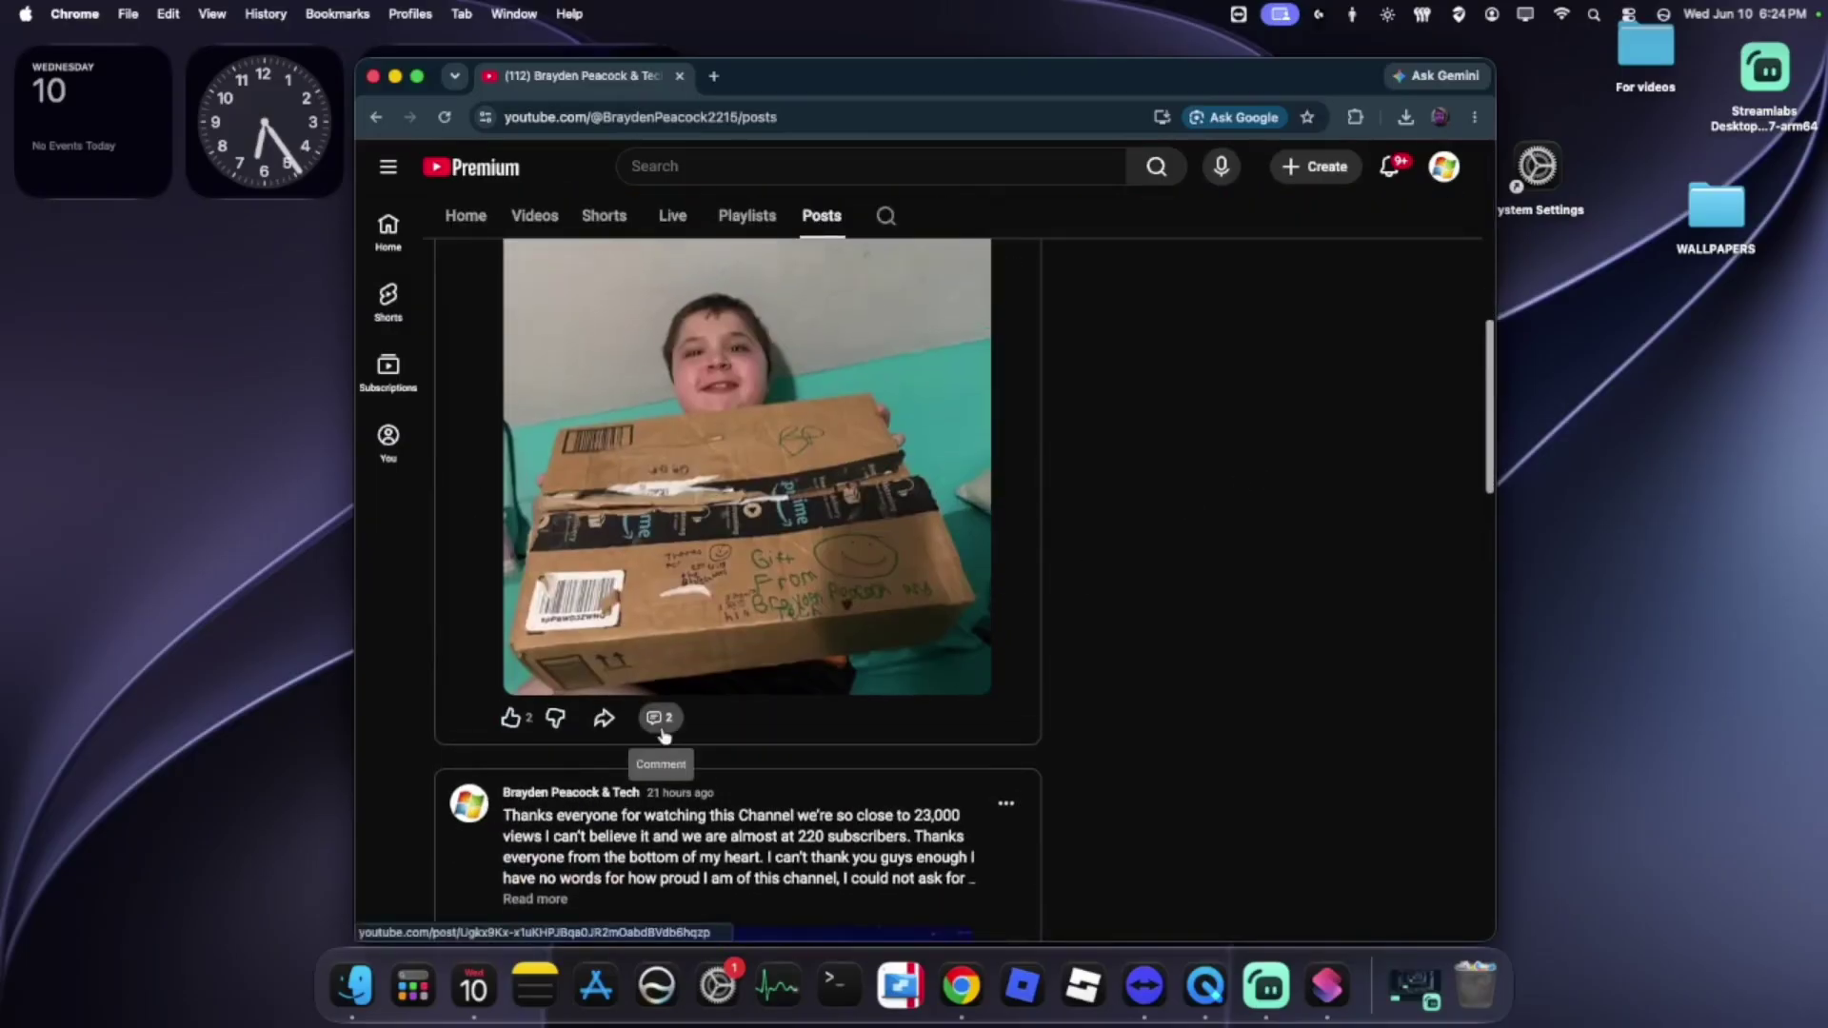
scroll(673, 727, down, 6)
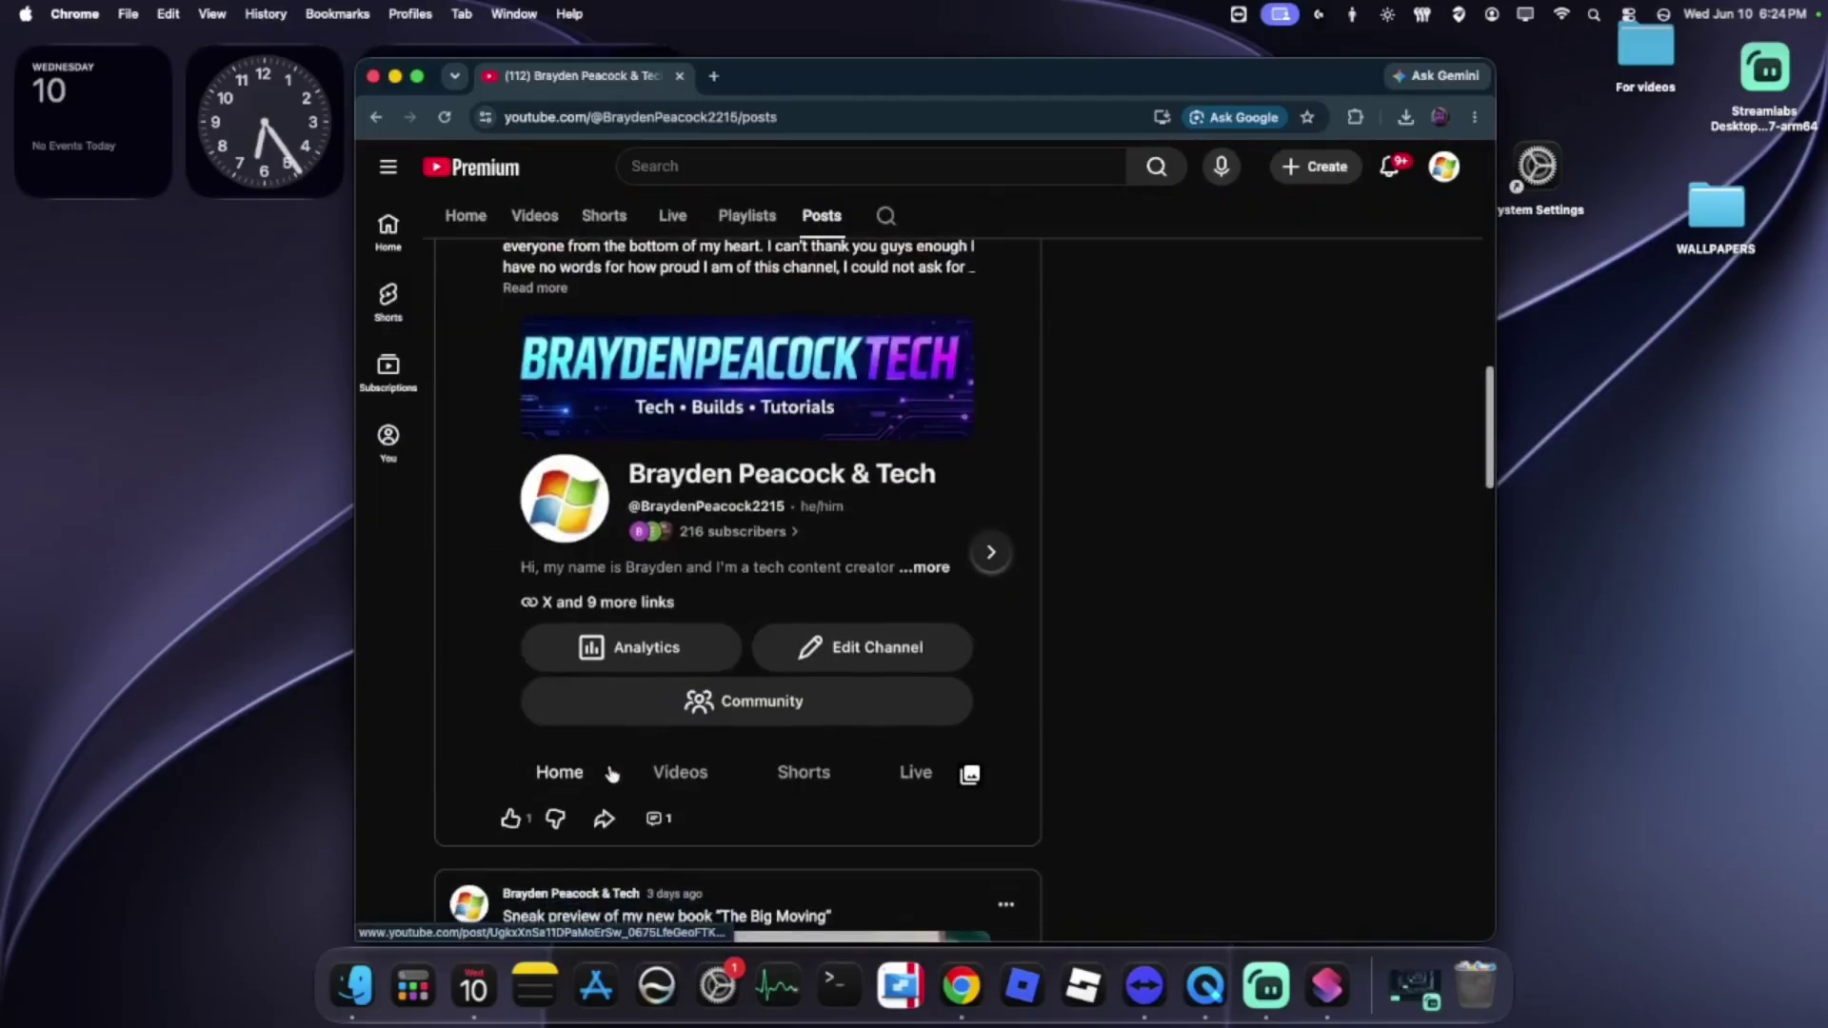
click(657, 821)
scroll(1029, 523, down, 3)
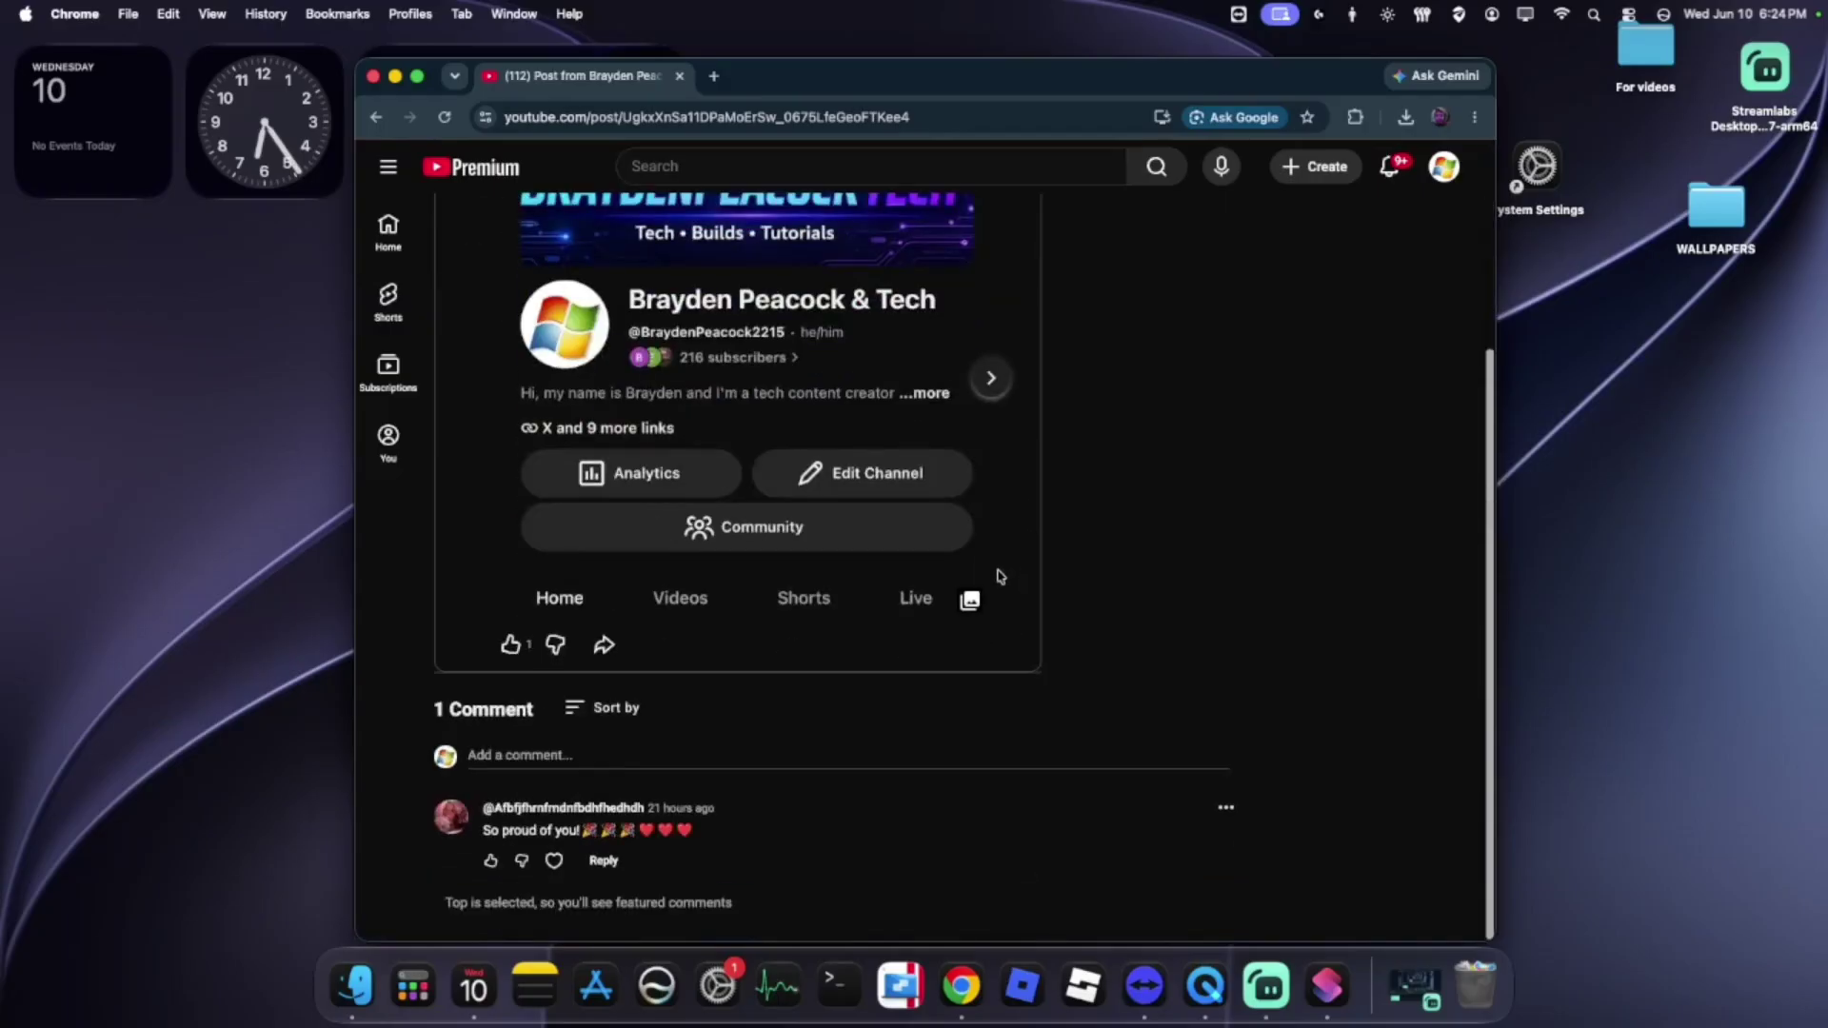
Step: Return to the channel's posts and browse the older ones, including the giveaway notice and the profile picture poll
click(371, 117)
scroll(826, 682, down, 10)
scroll(825, 682, down, 10)
scroll(824, 682, down, 15)
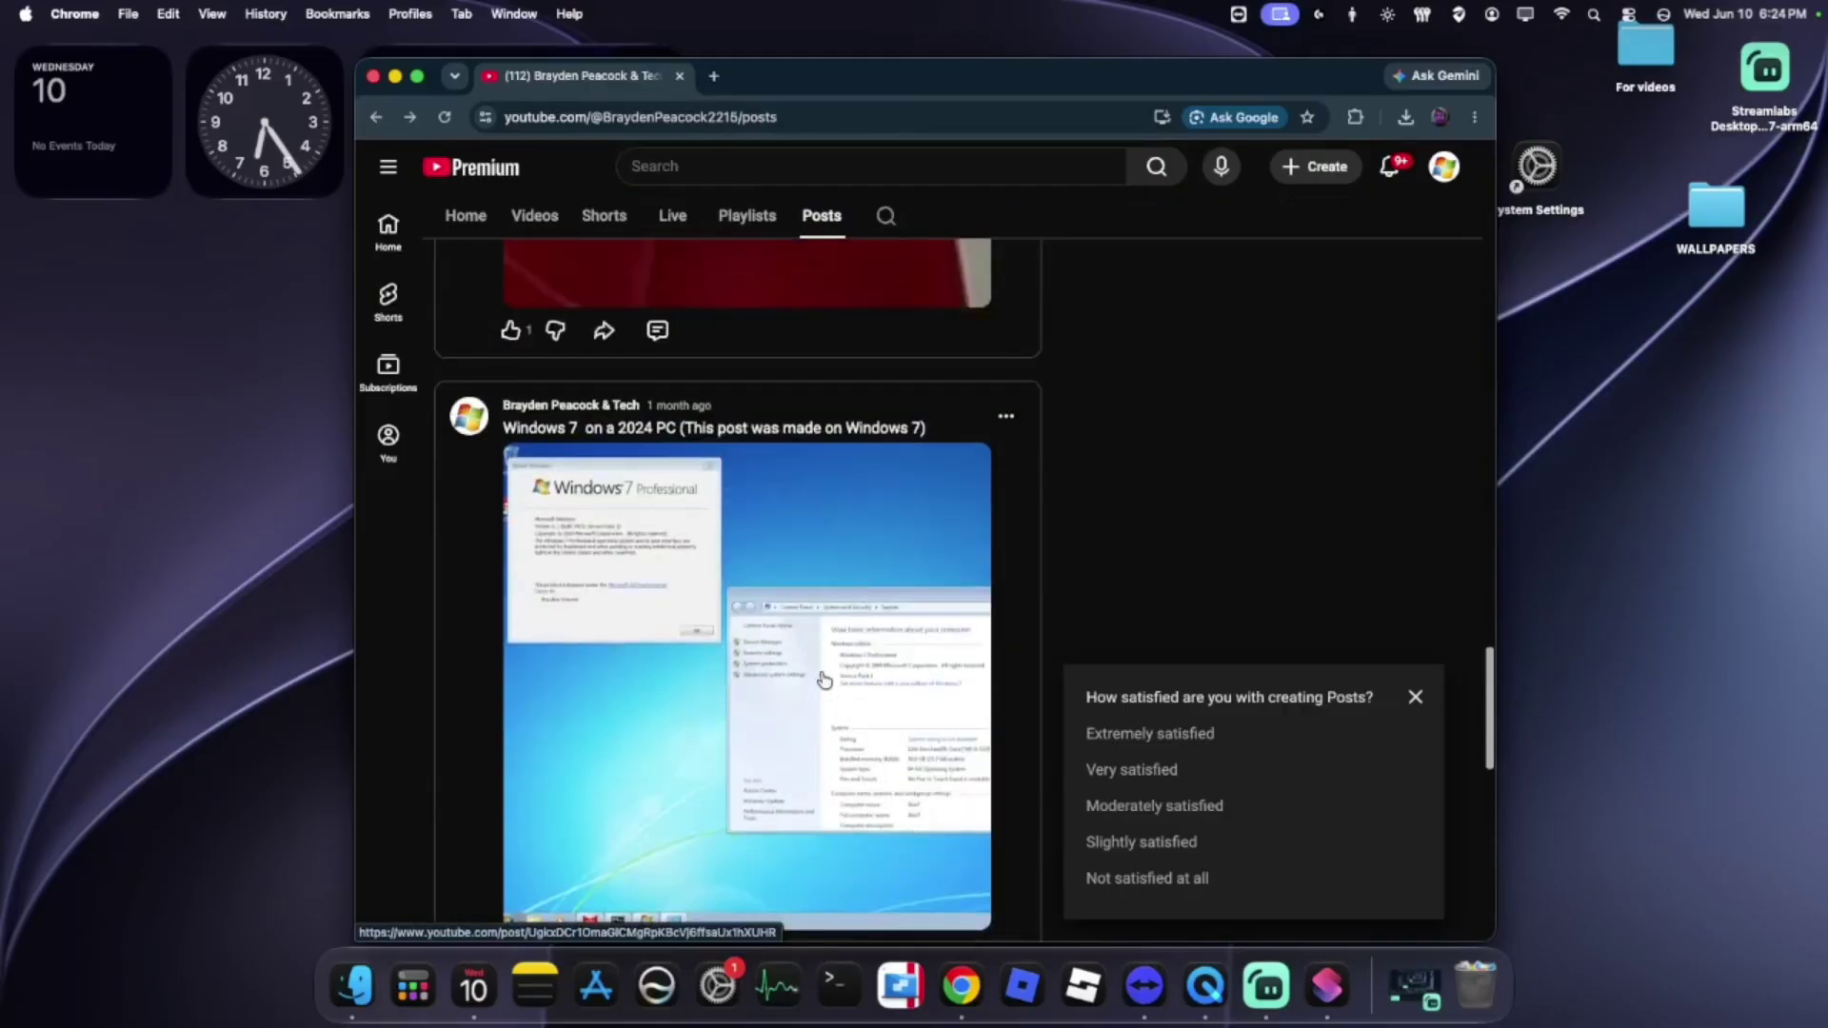
scroll(706, 478, up, 1)
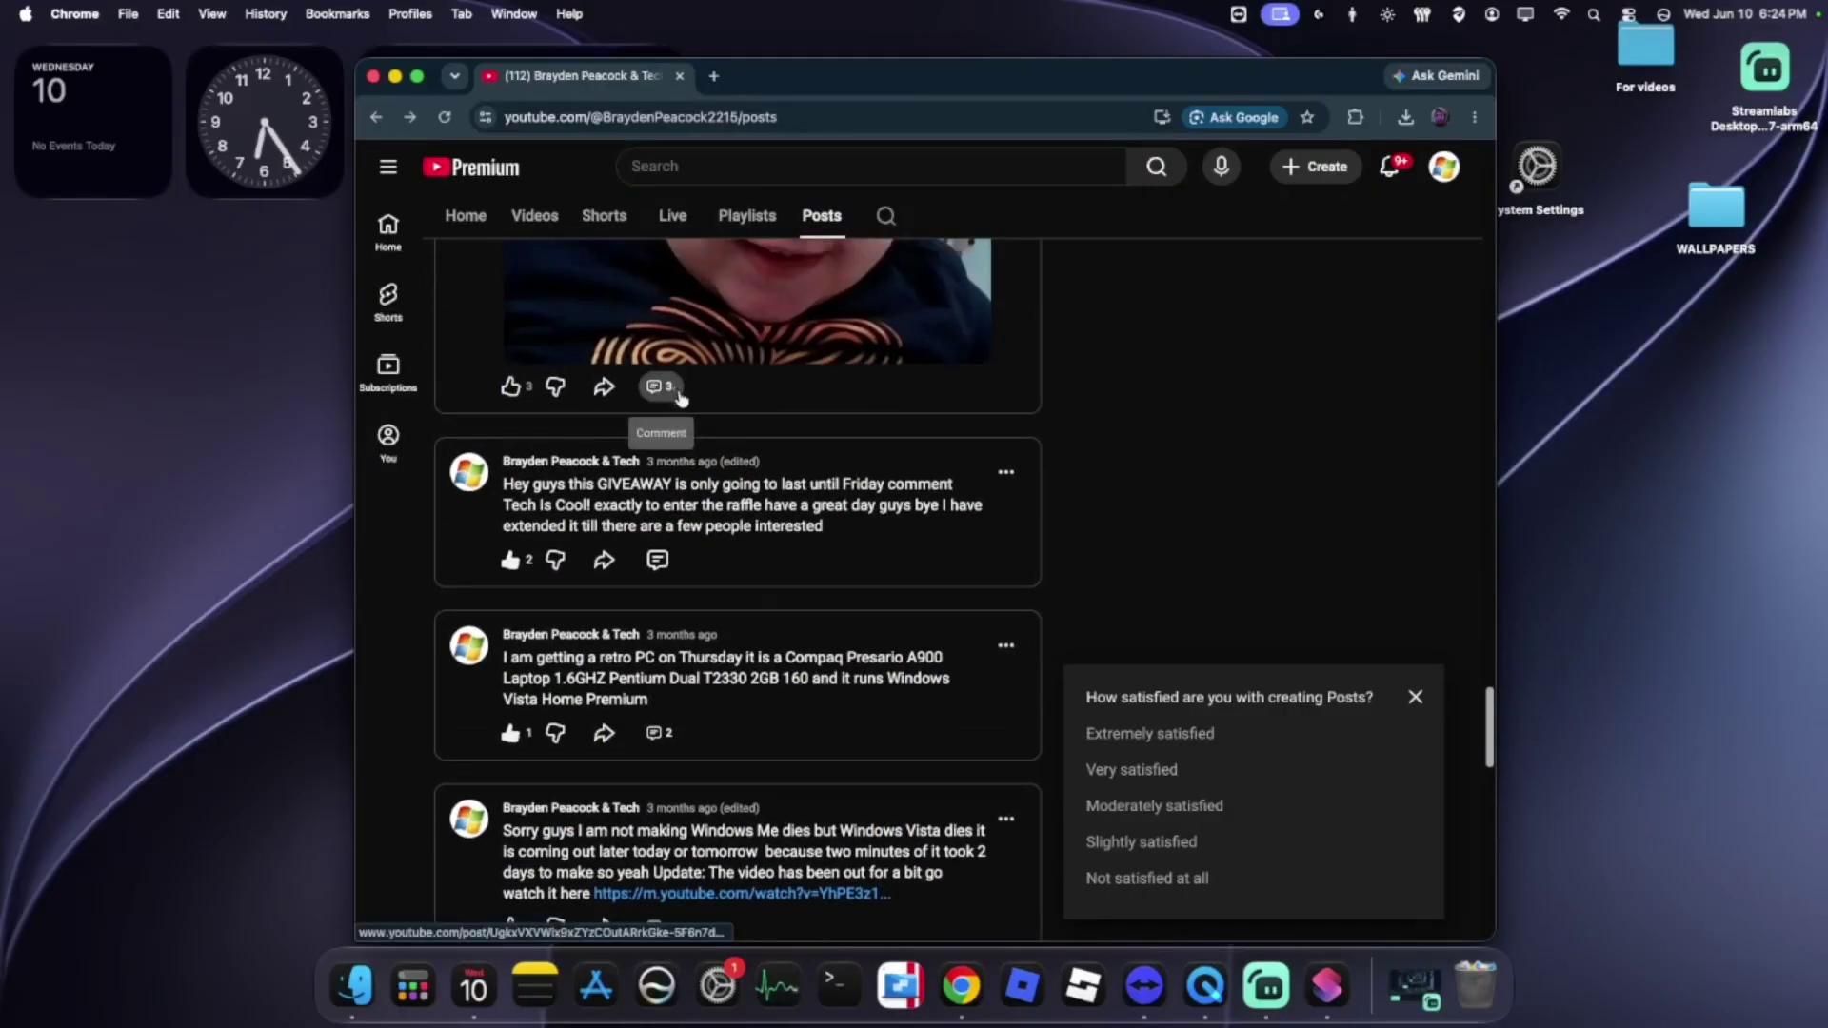
scroll(776, 624, down, 7)
scroll(776, 625, up, 3)
scroll(777, 626, down, 6)
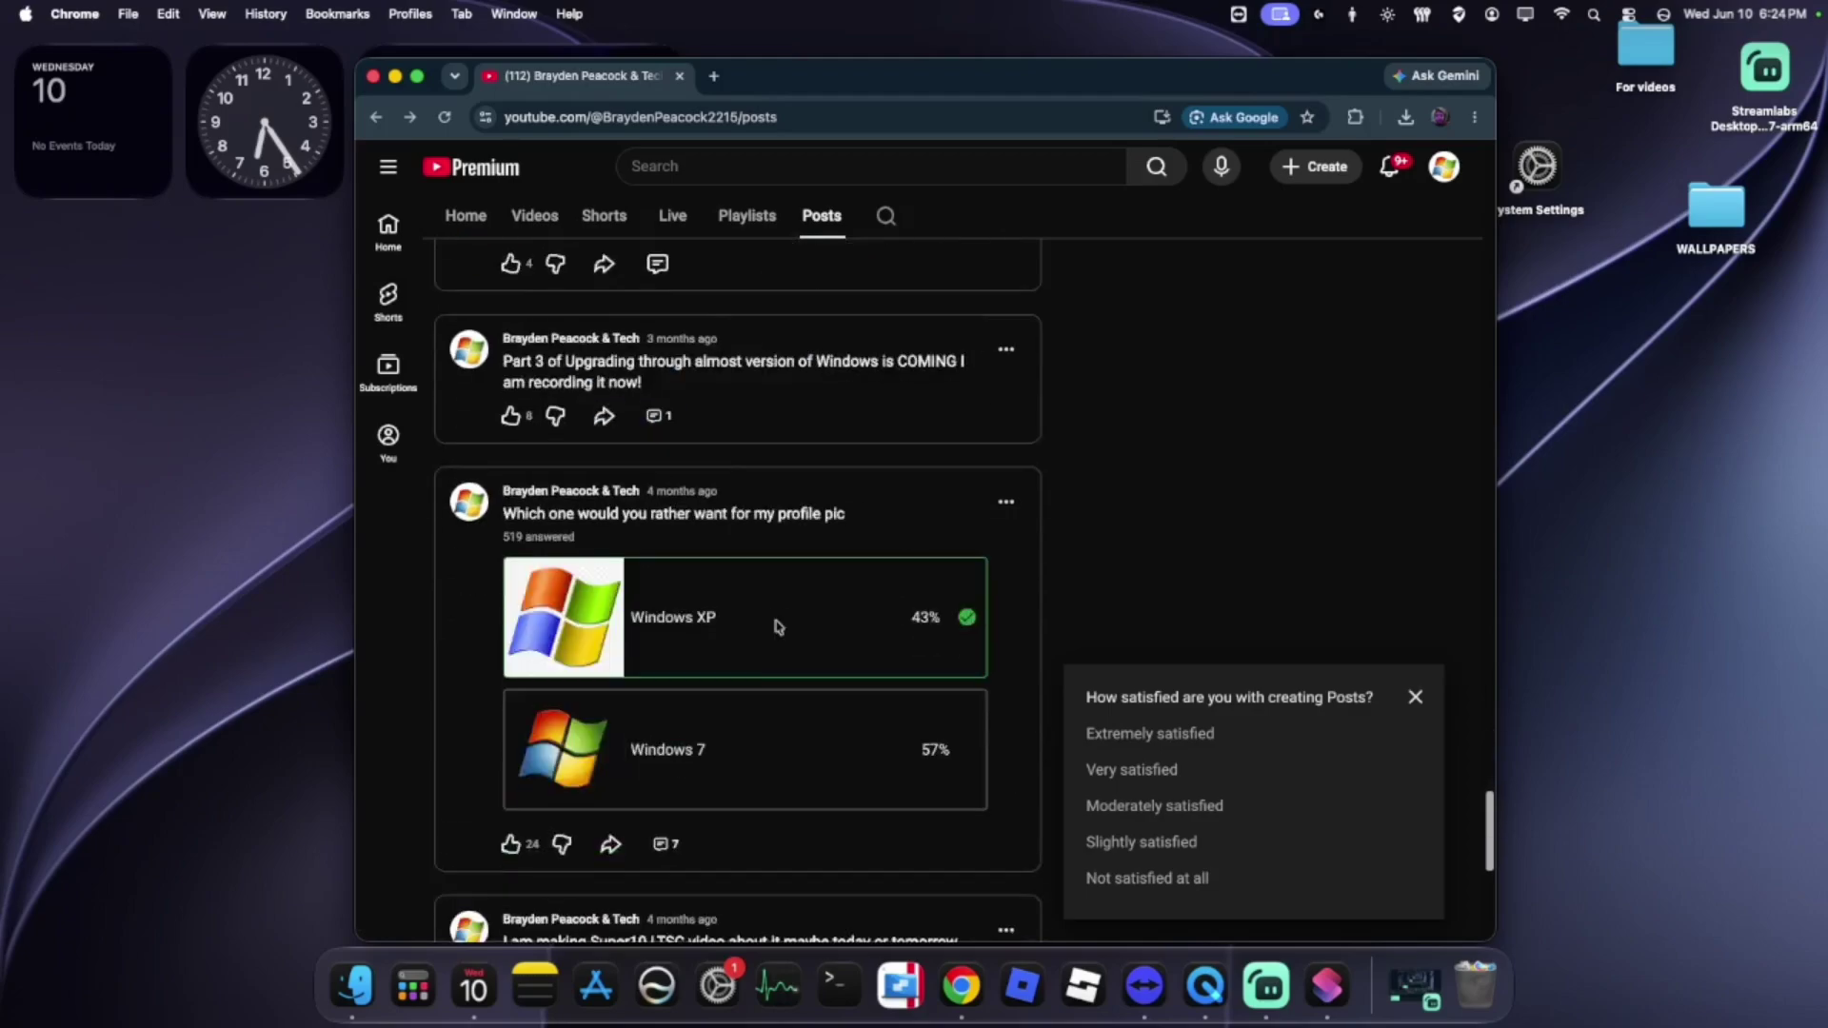
scroll(777, 625, down, 6)
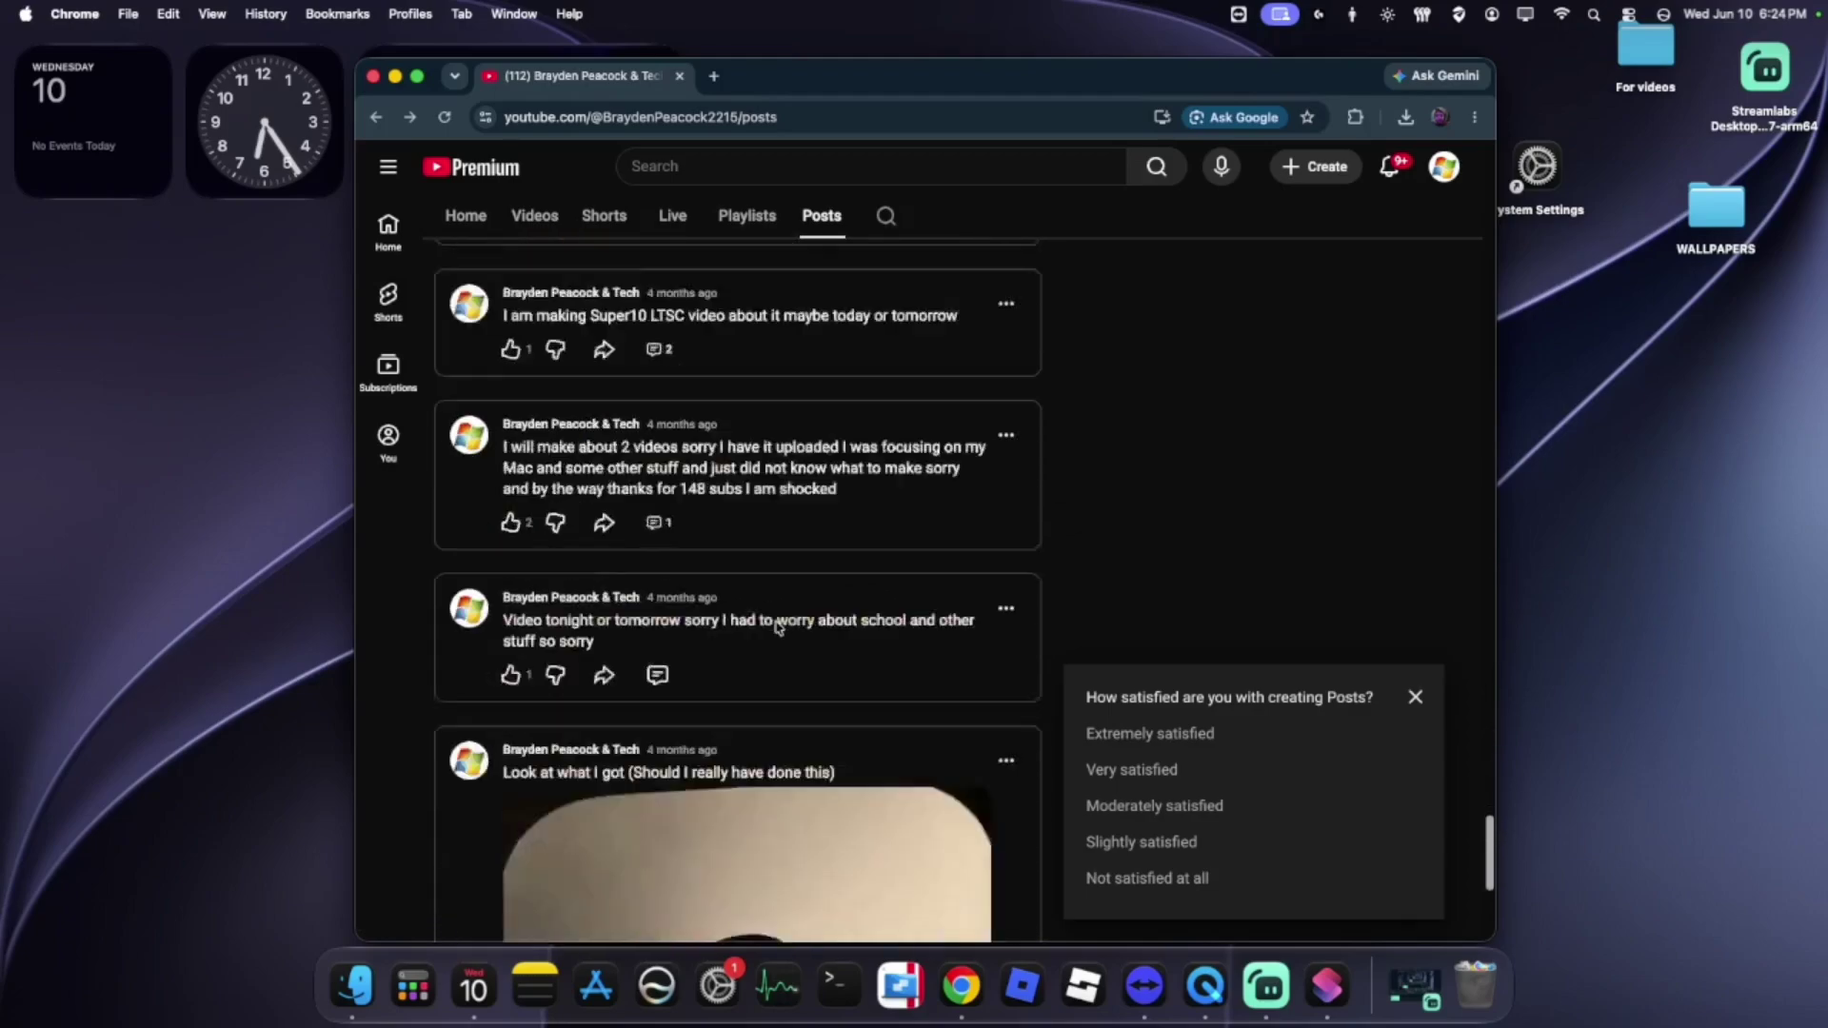
scroll(777, 626, down, 10)
scroll(776, 628, down, 12)
scroll(783, 620, up, 20)
scroll(784, 612, up, 5)
Step: Review the channel's full description and join date, reveal the contact email address, and close the details
click(805, 462)
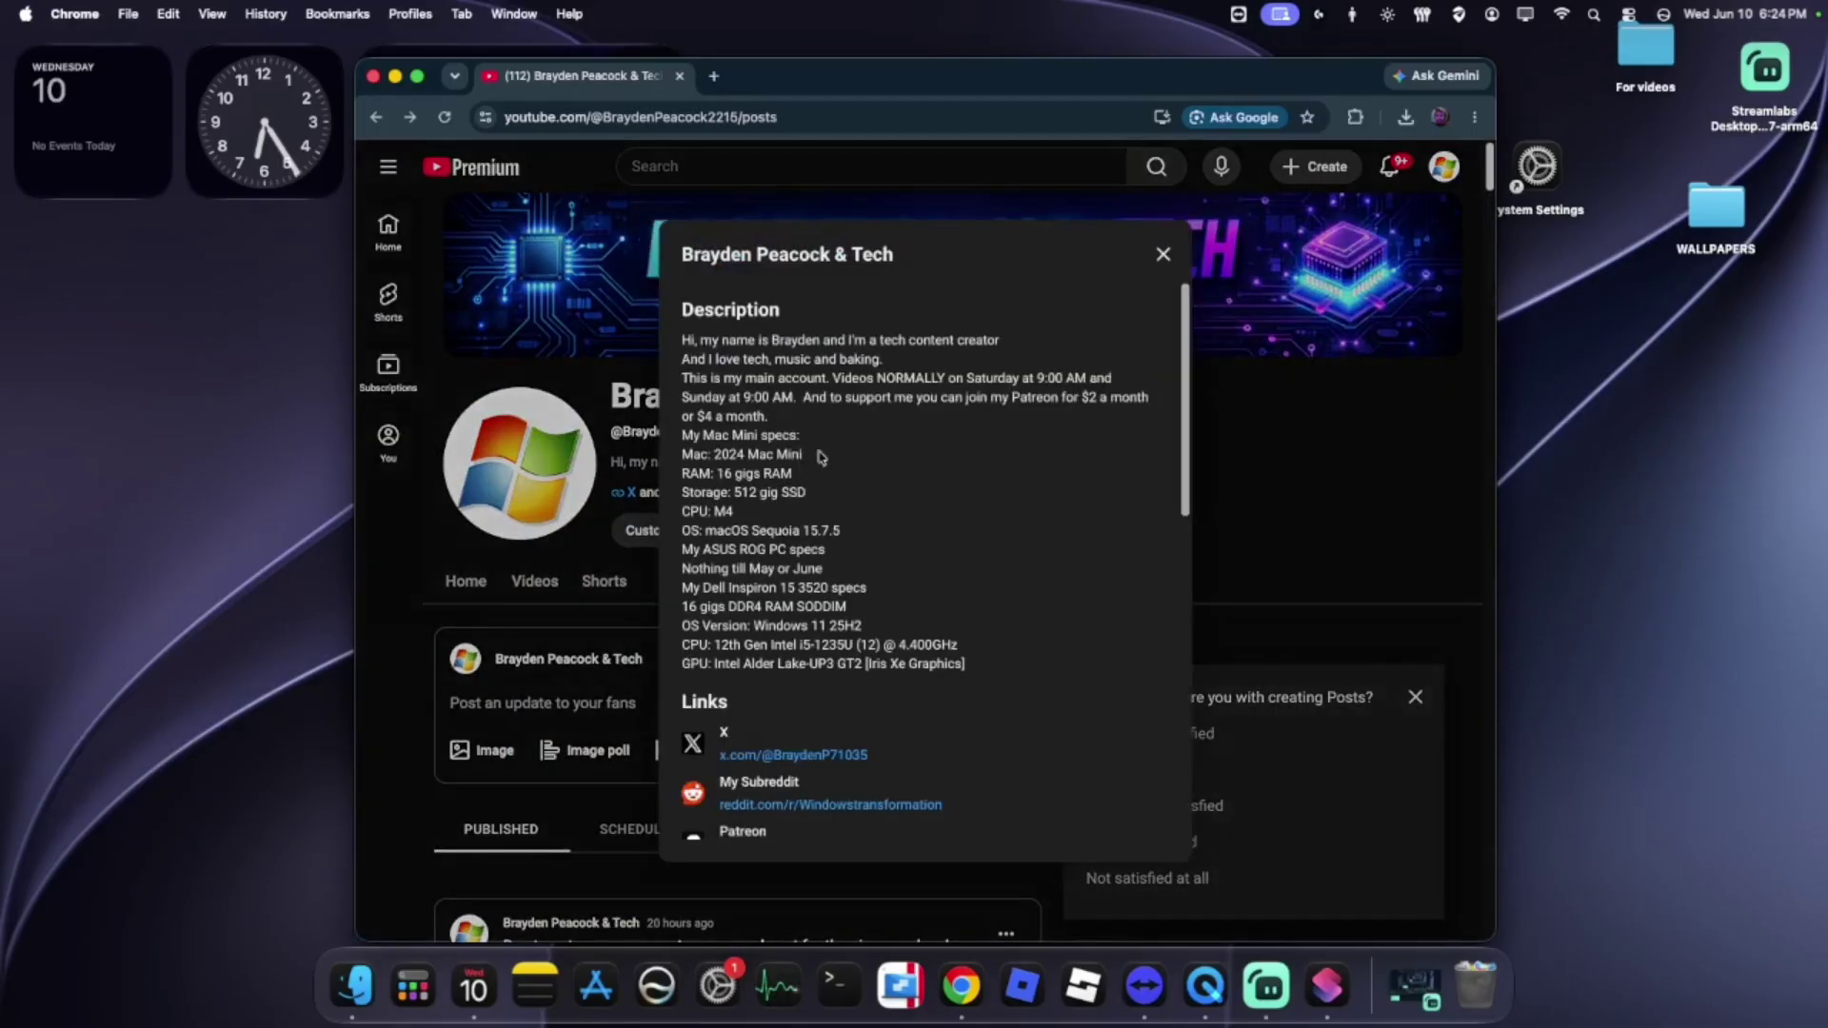
drag(1182, 455, 1209, 808)
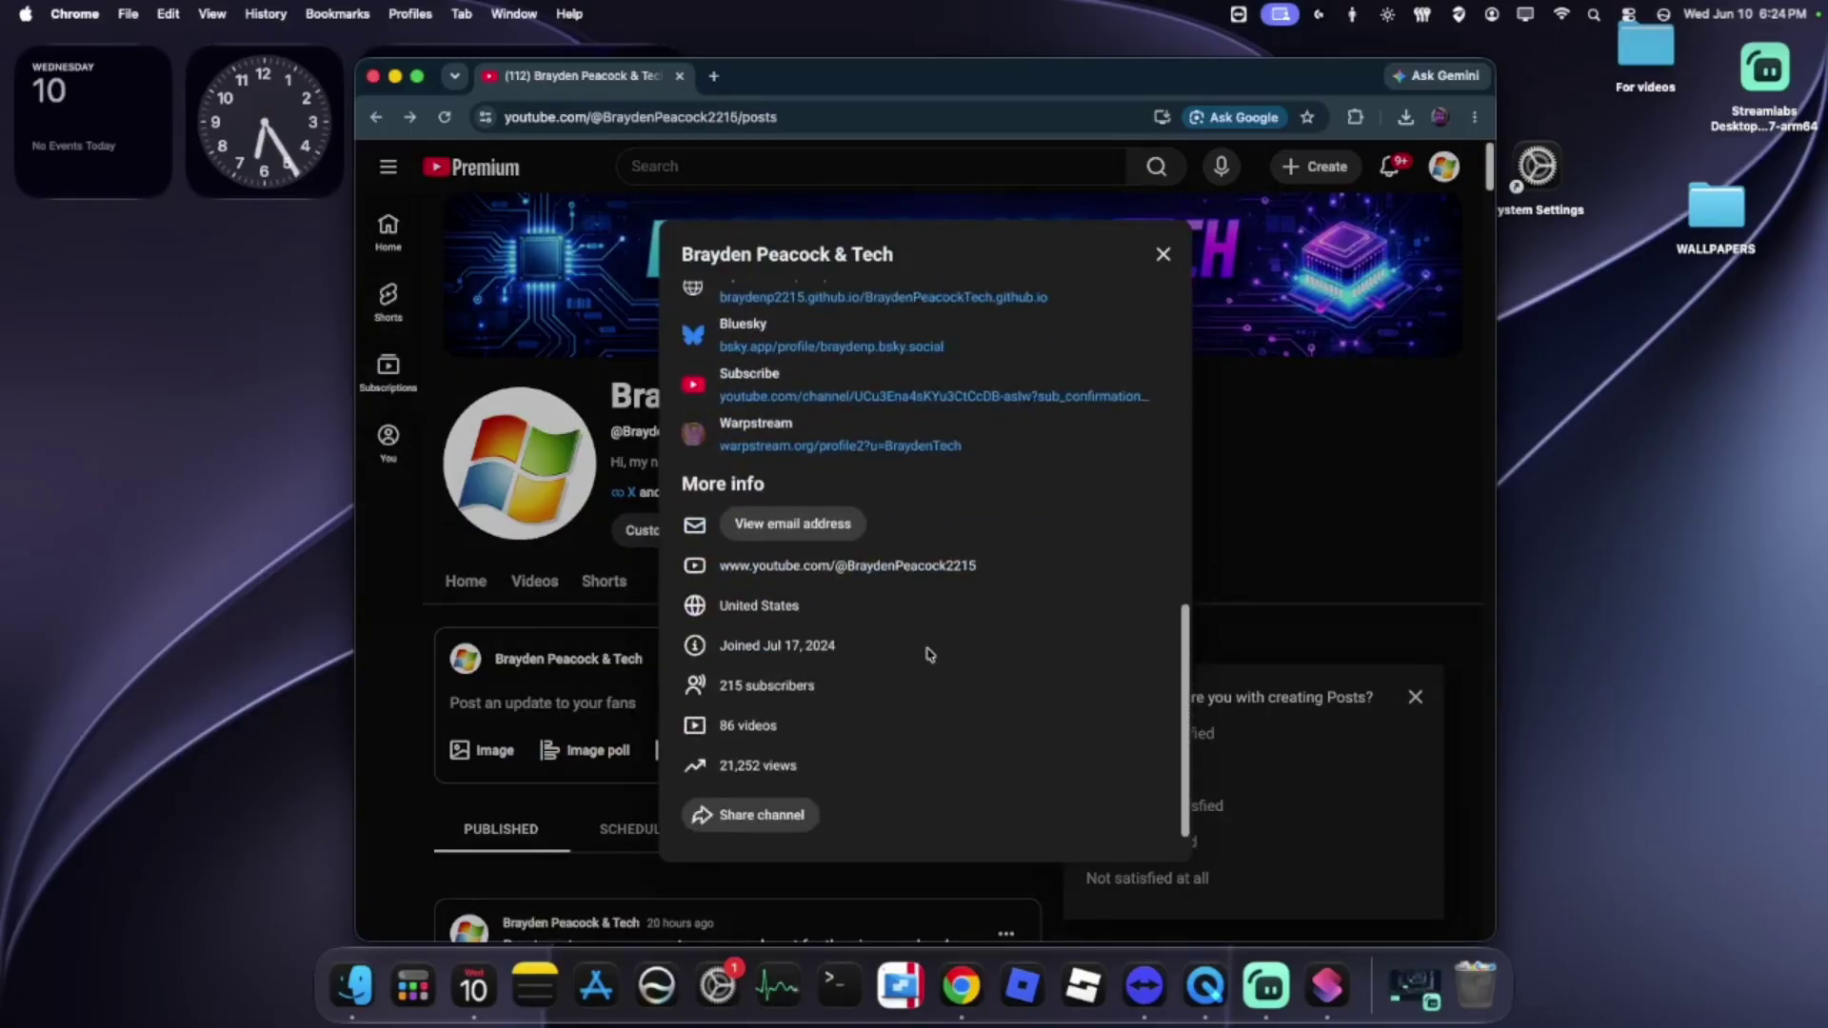
drag(707, 671, 707, 650)
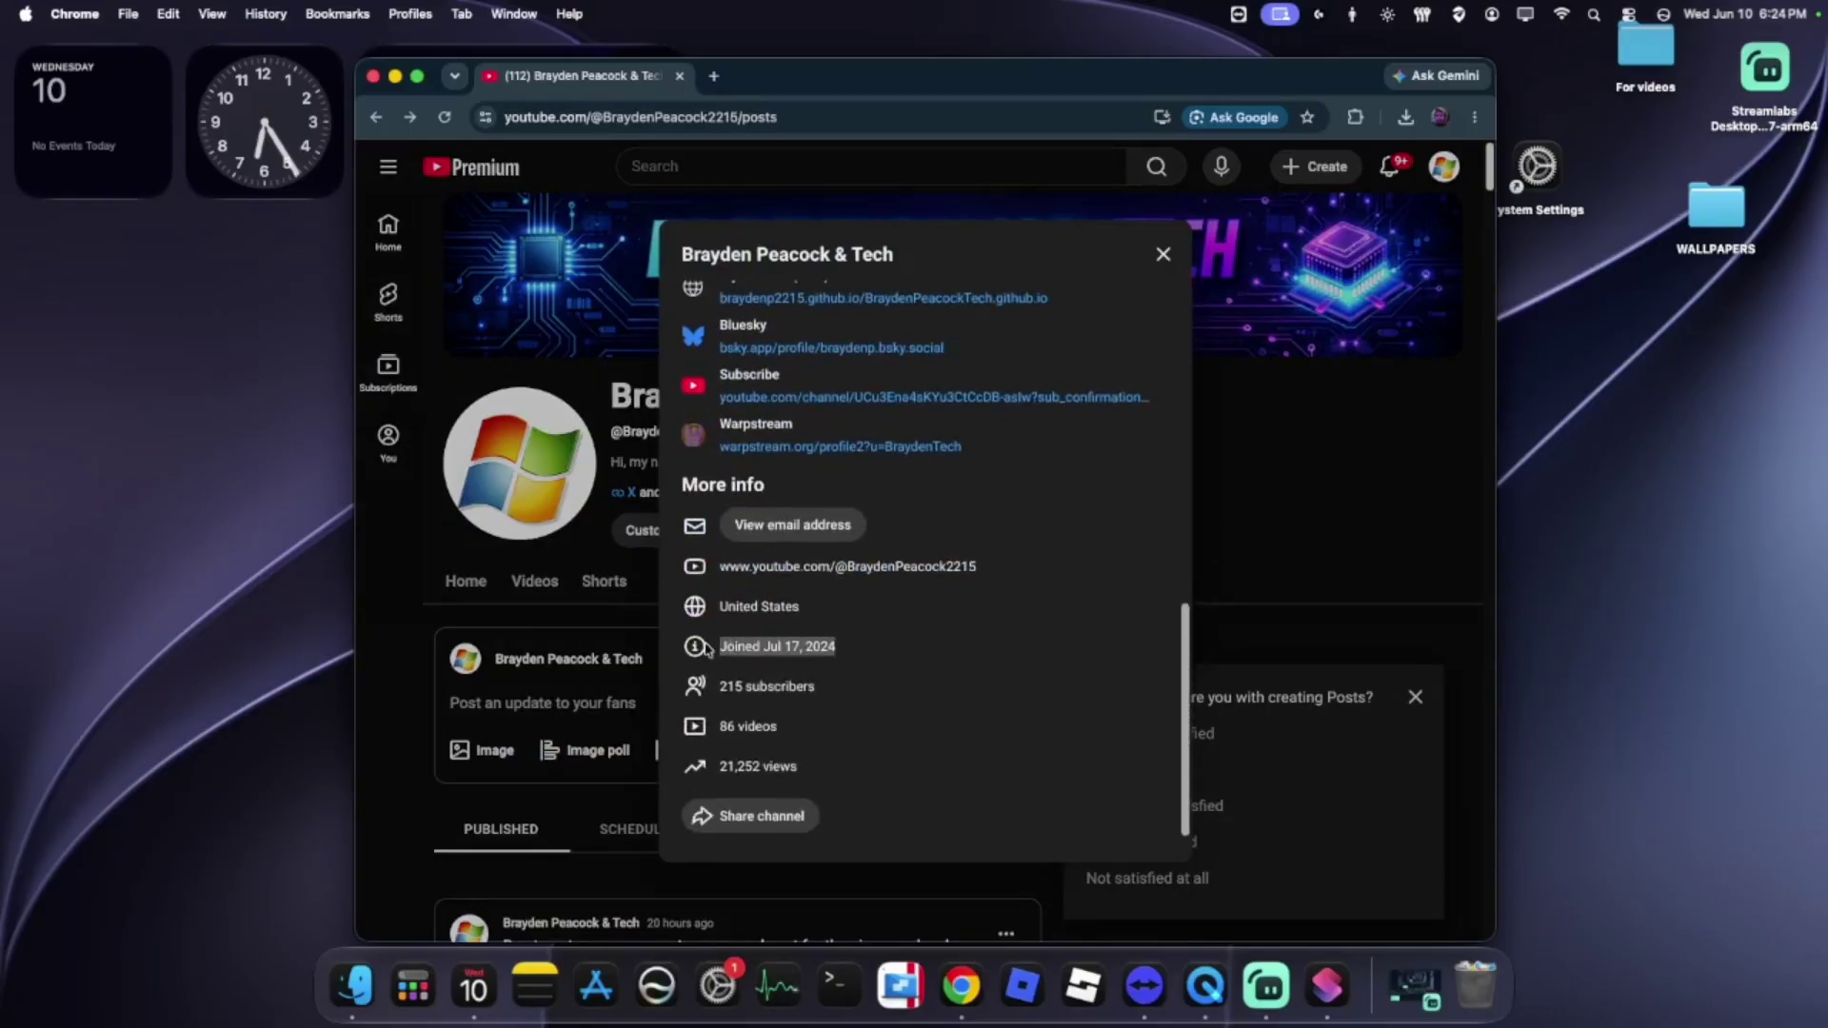
click(928, 631)
drag(852, 662, 723, 642)
click(809, 514)
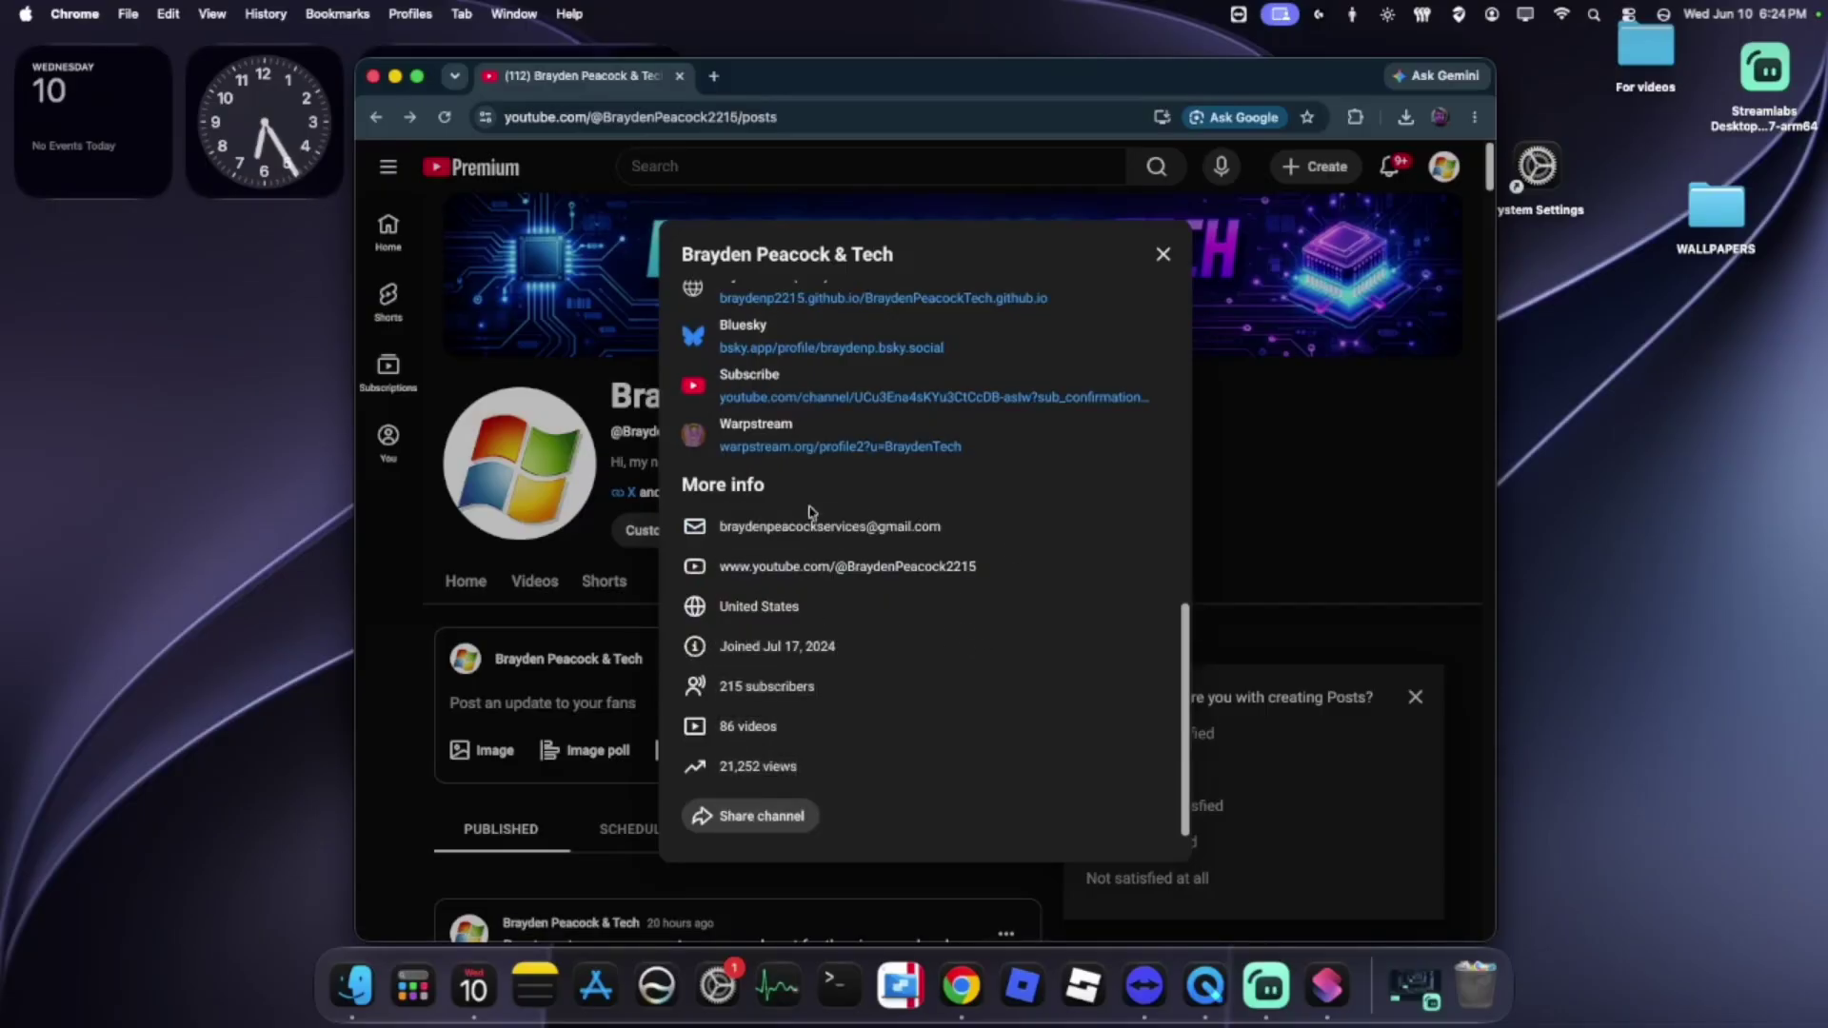
click(1164, 255)
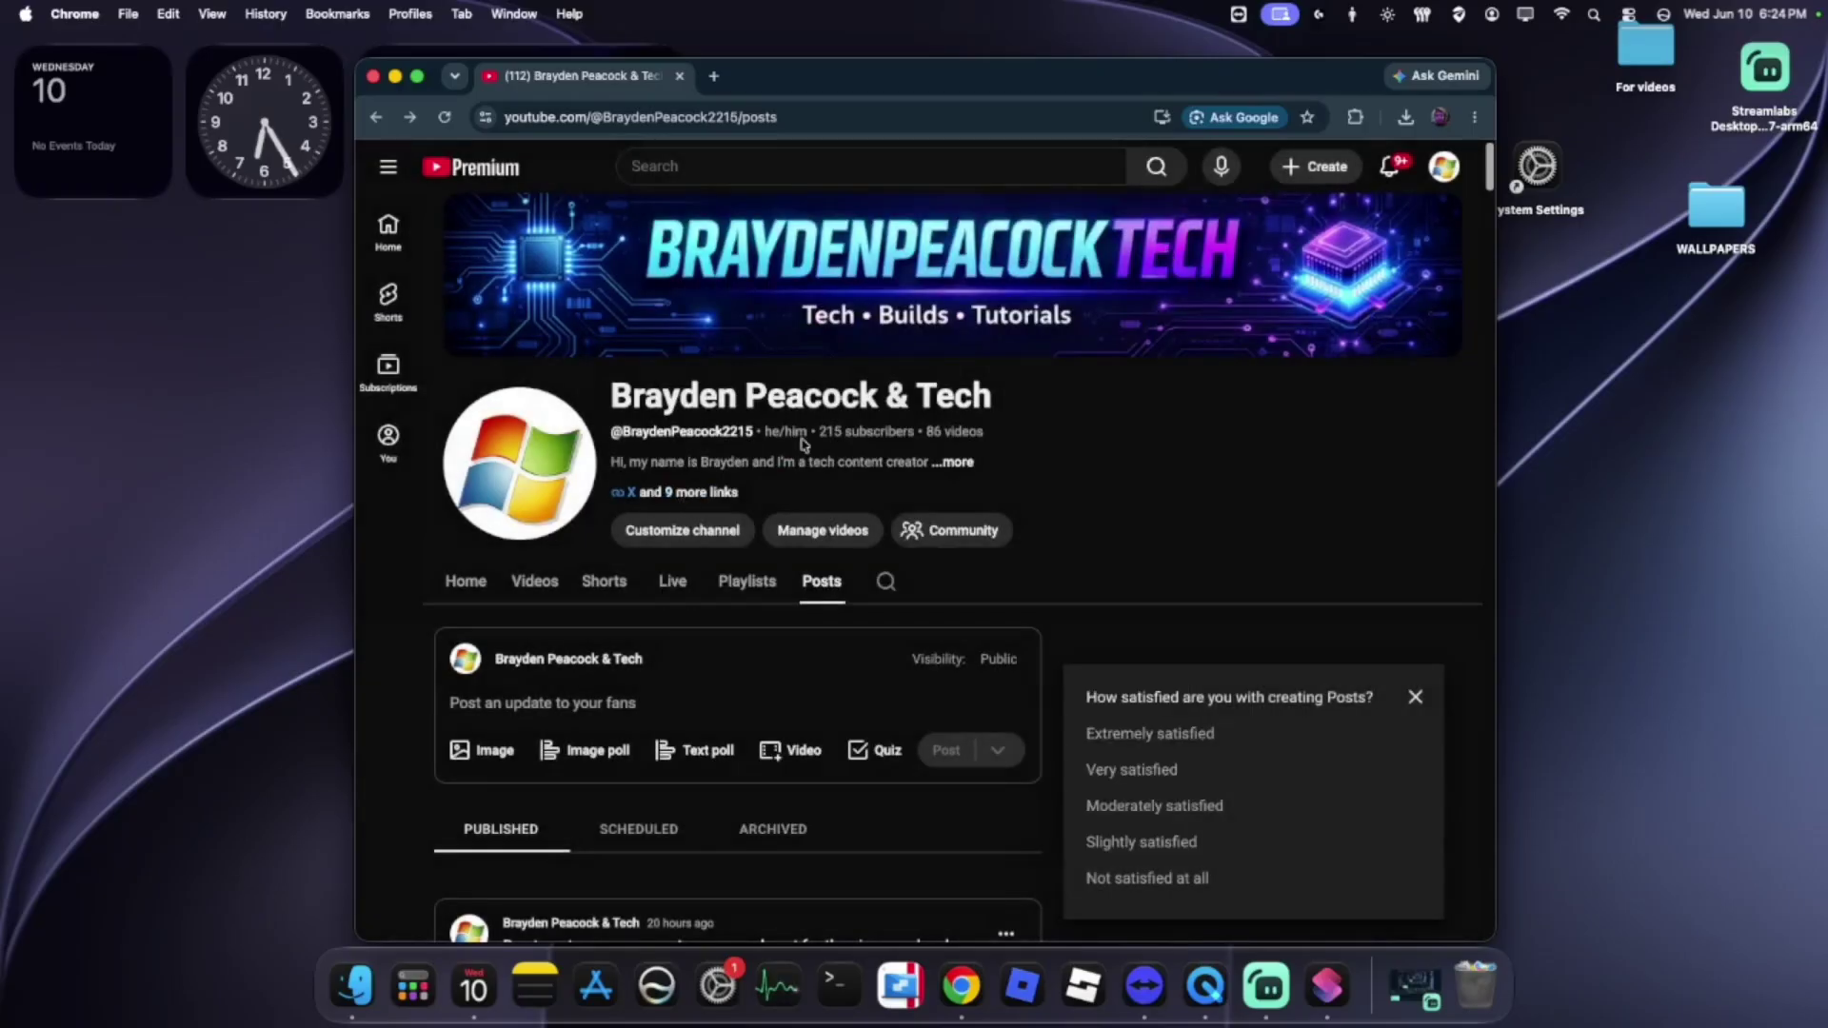
Step: Review the external links listed in the channel's details and close them
click(714, 493)
scroll(1069, 432, down, 8)
scroll(1064, 412, up, 2)
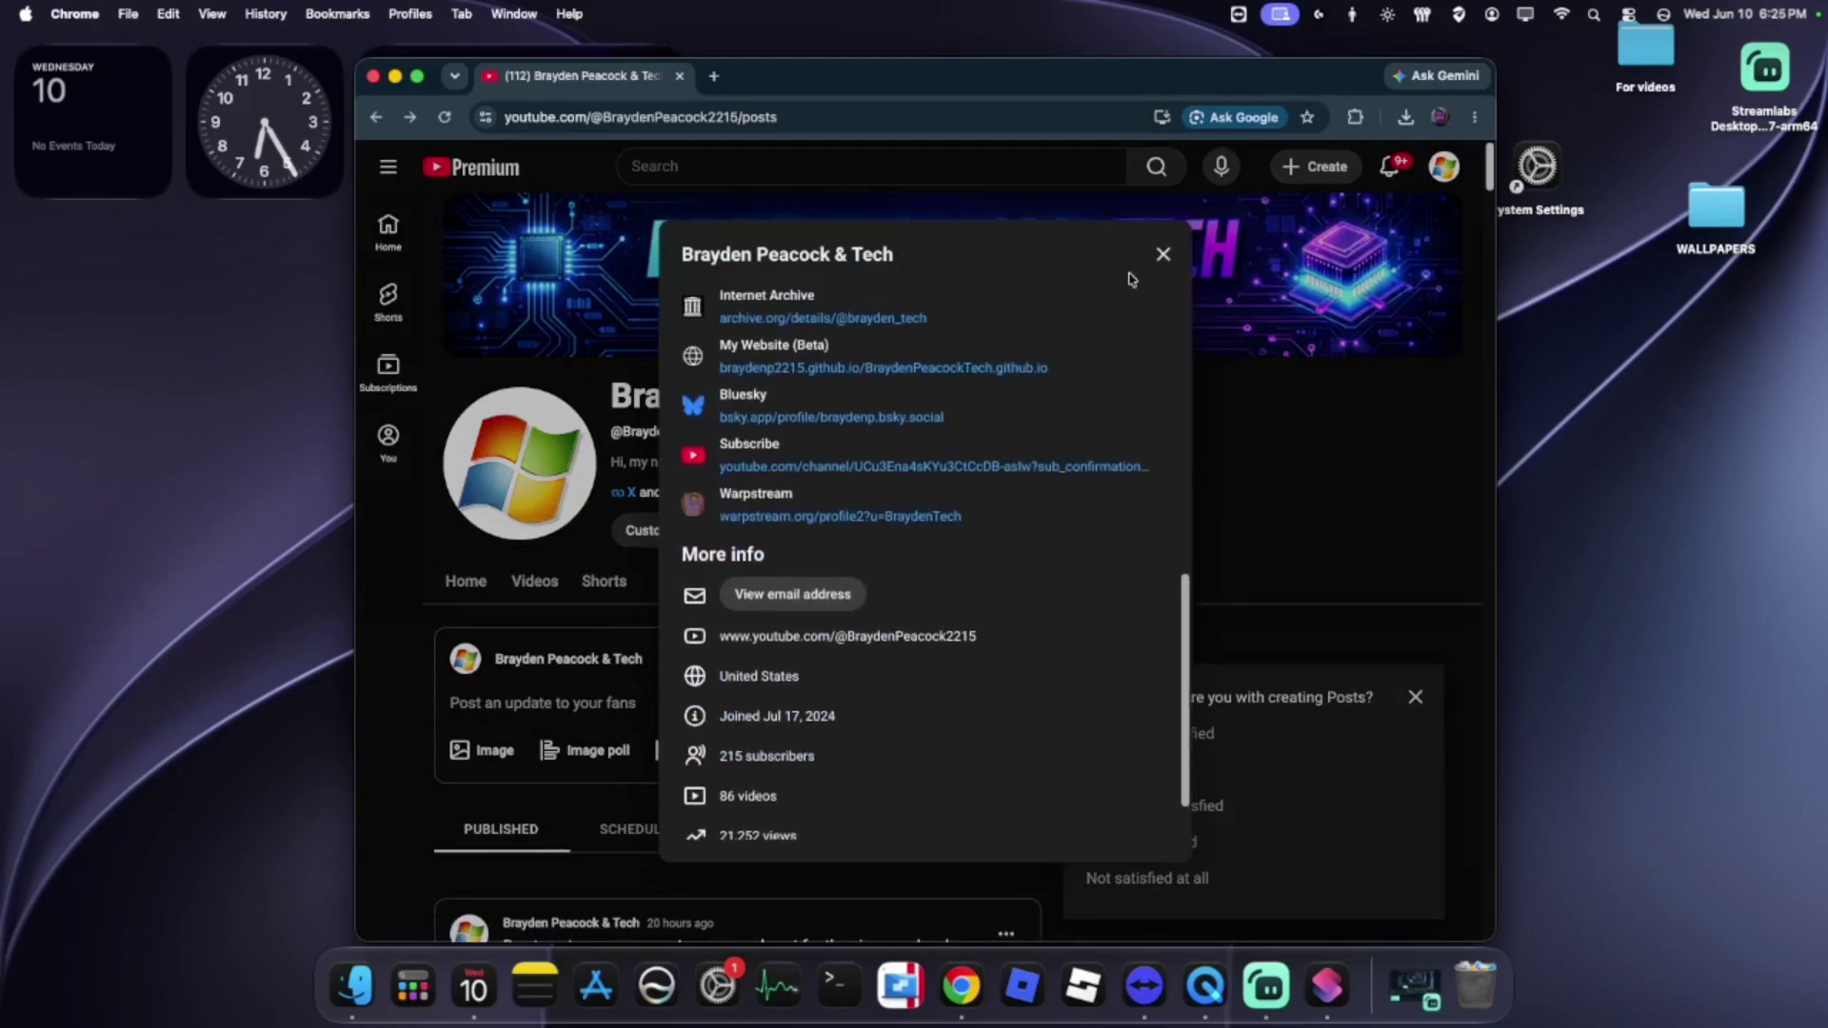
click(1163, 253)
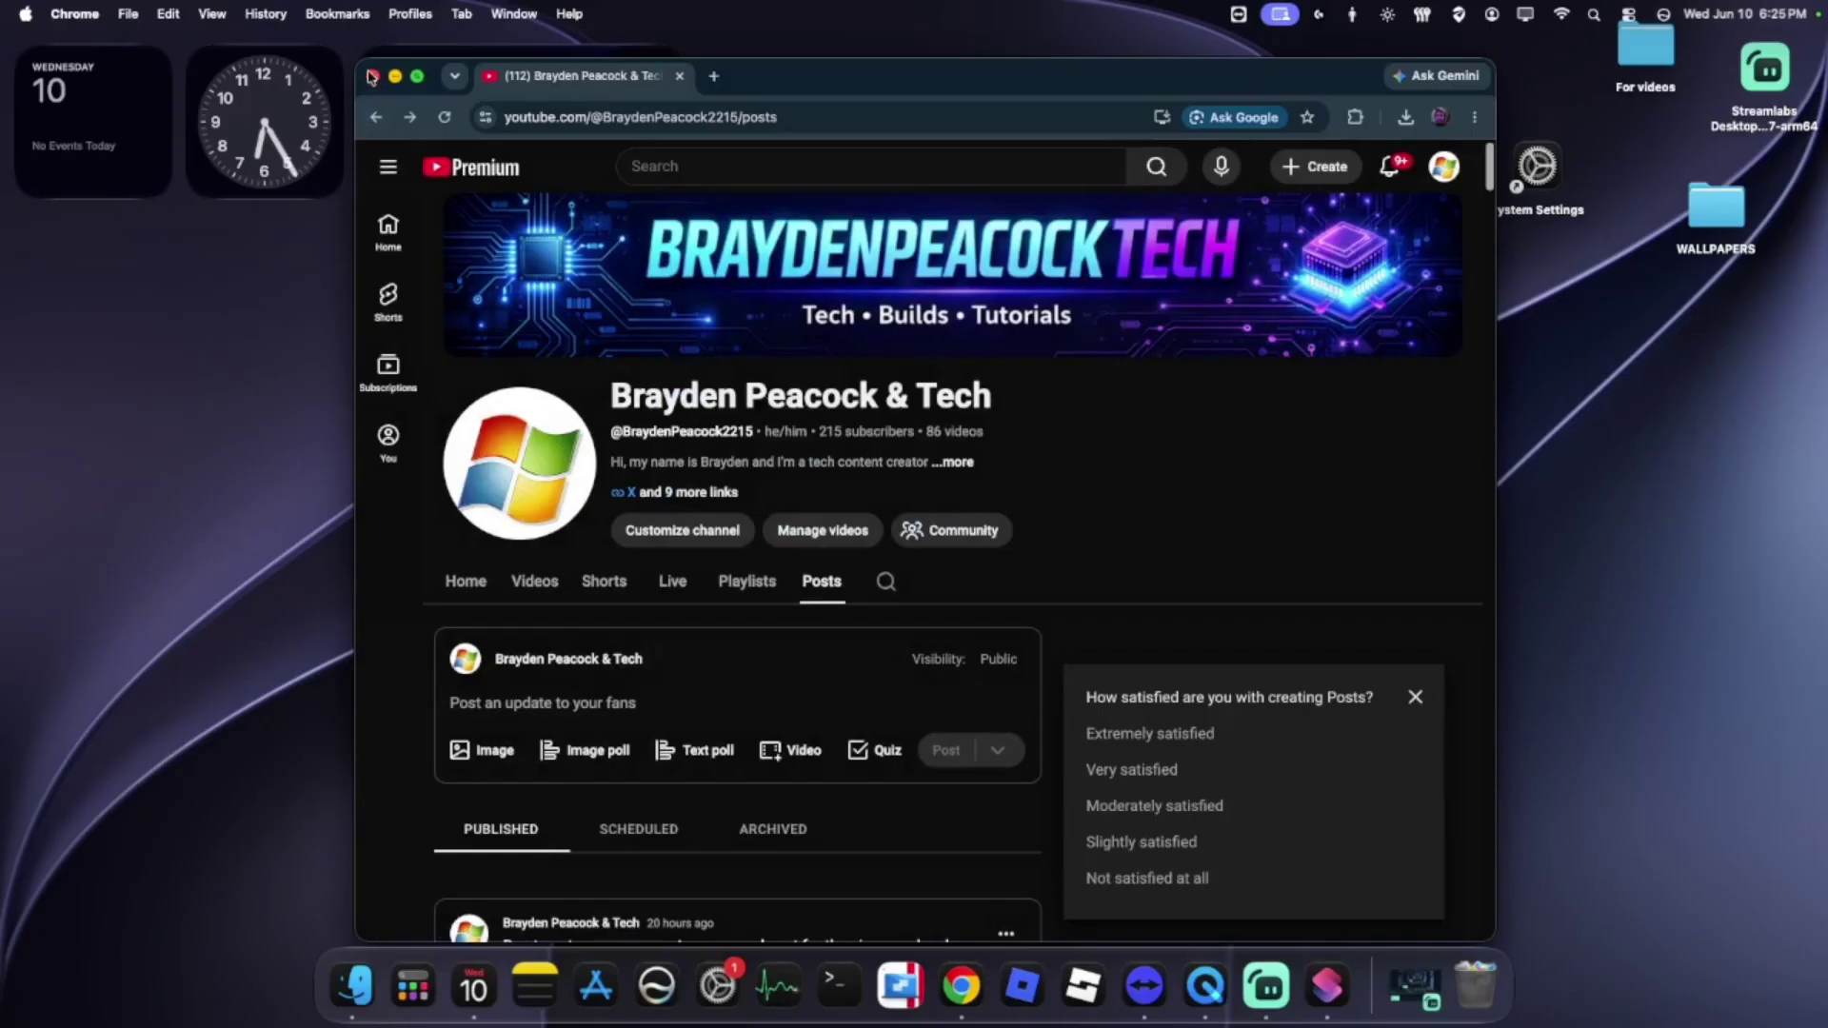
Step: Open the channel customization page in YouTube Studio and close its tab
drag(895, 92, 1167, 151)
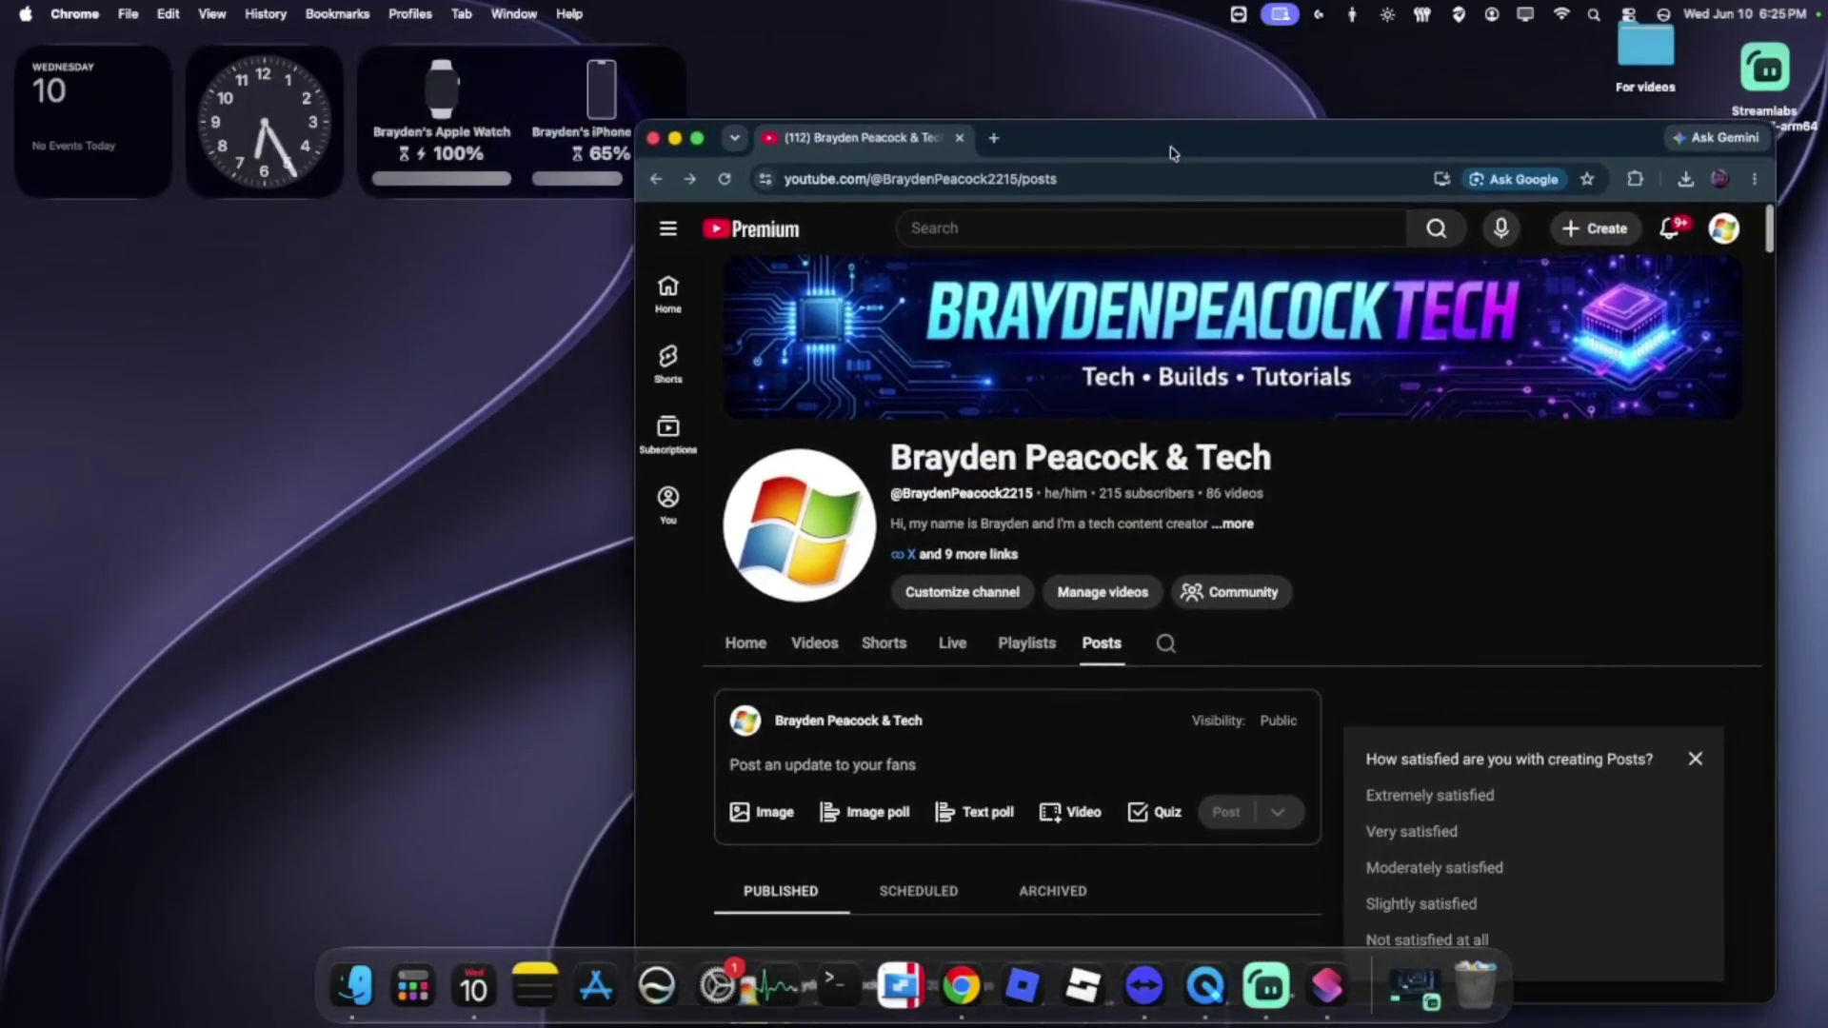
click(961, 592)
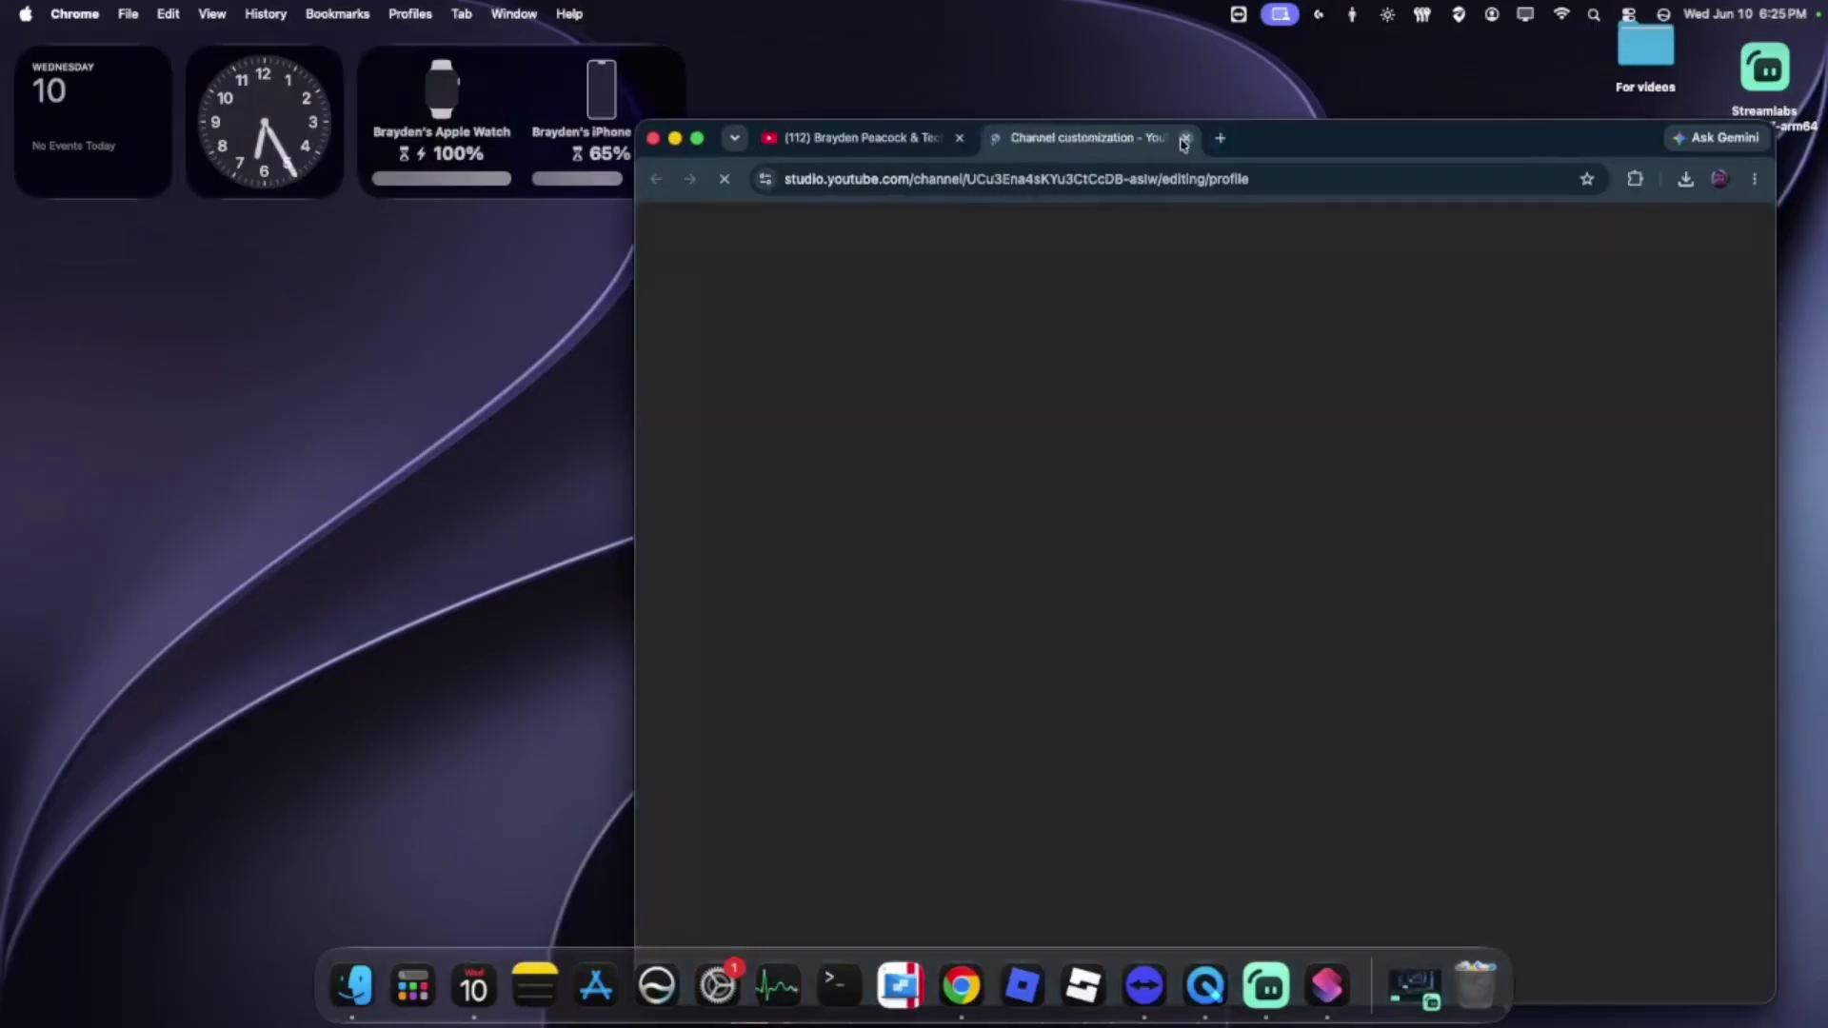
click(1185, 138)
click(667, 499)
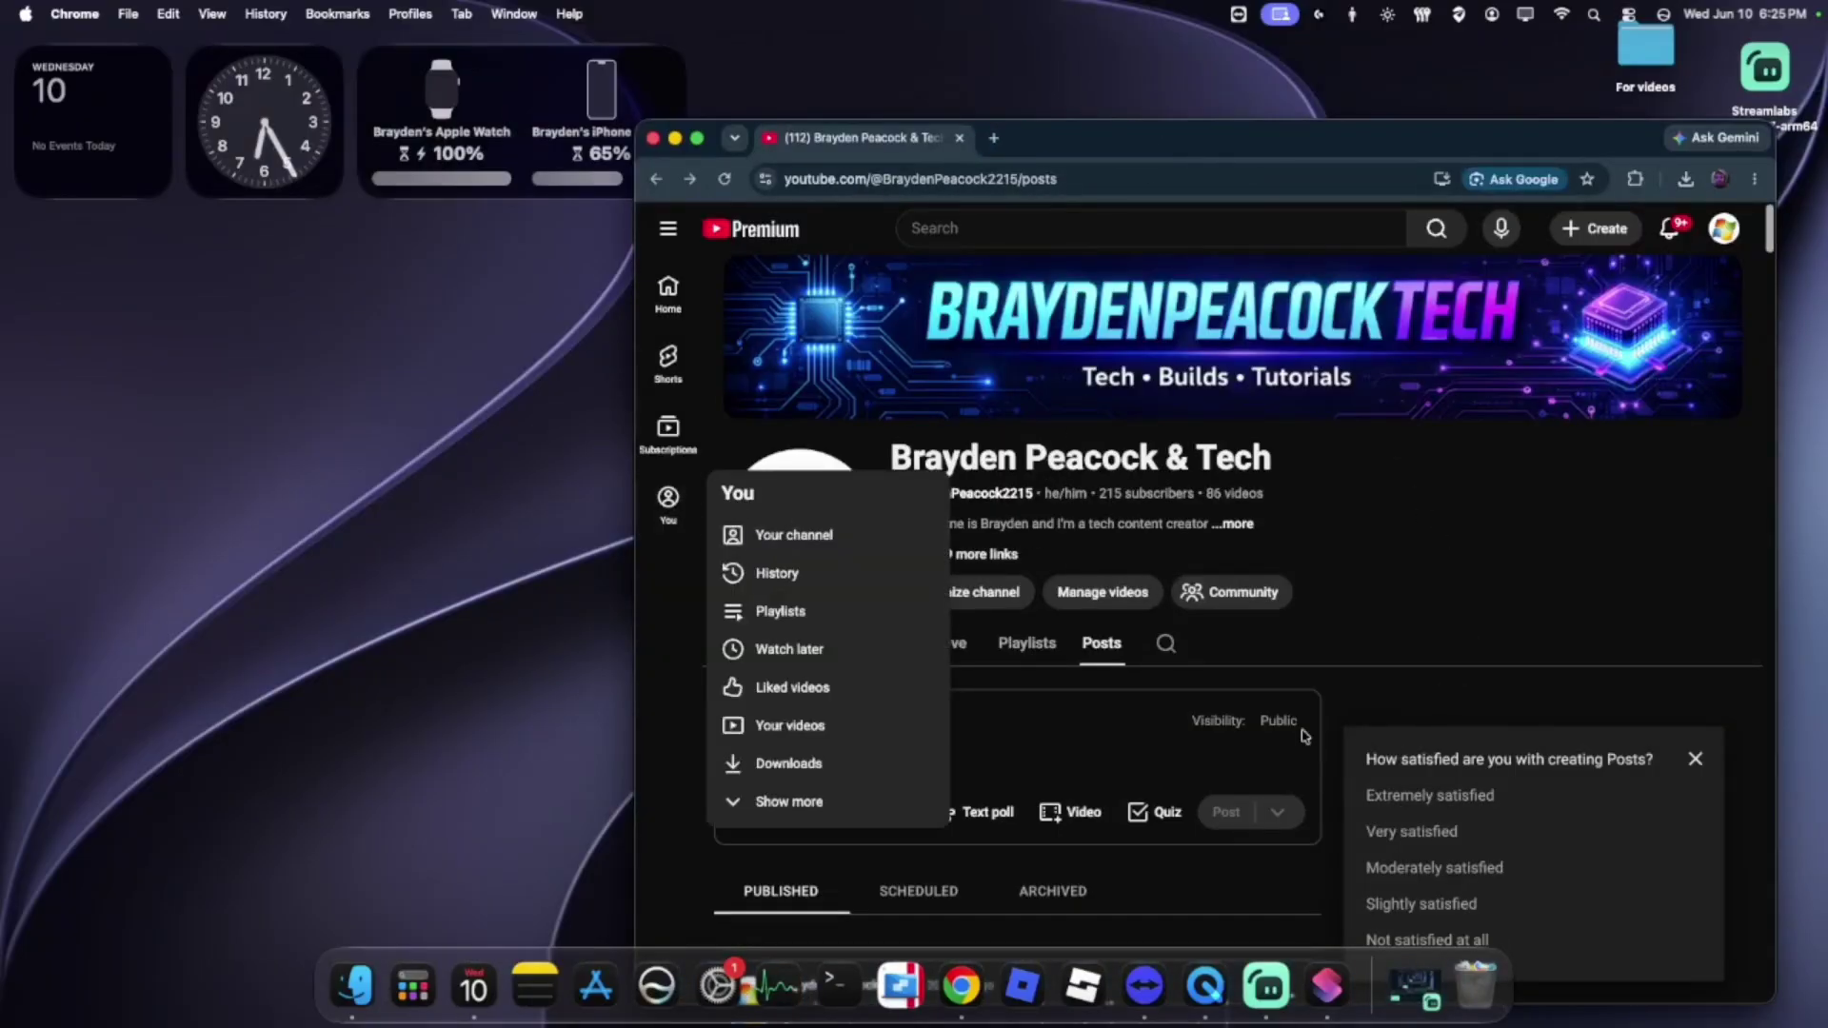
Step: Answer the Posts survey with Extremely satisfied and Easy to post, and dismiss the survey
click(1574, 804)
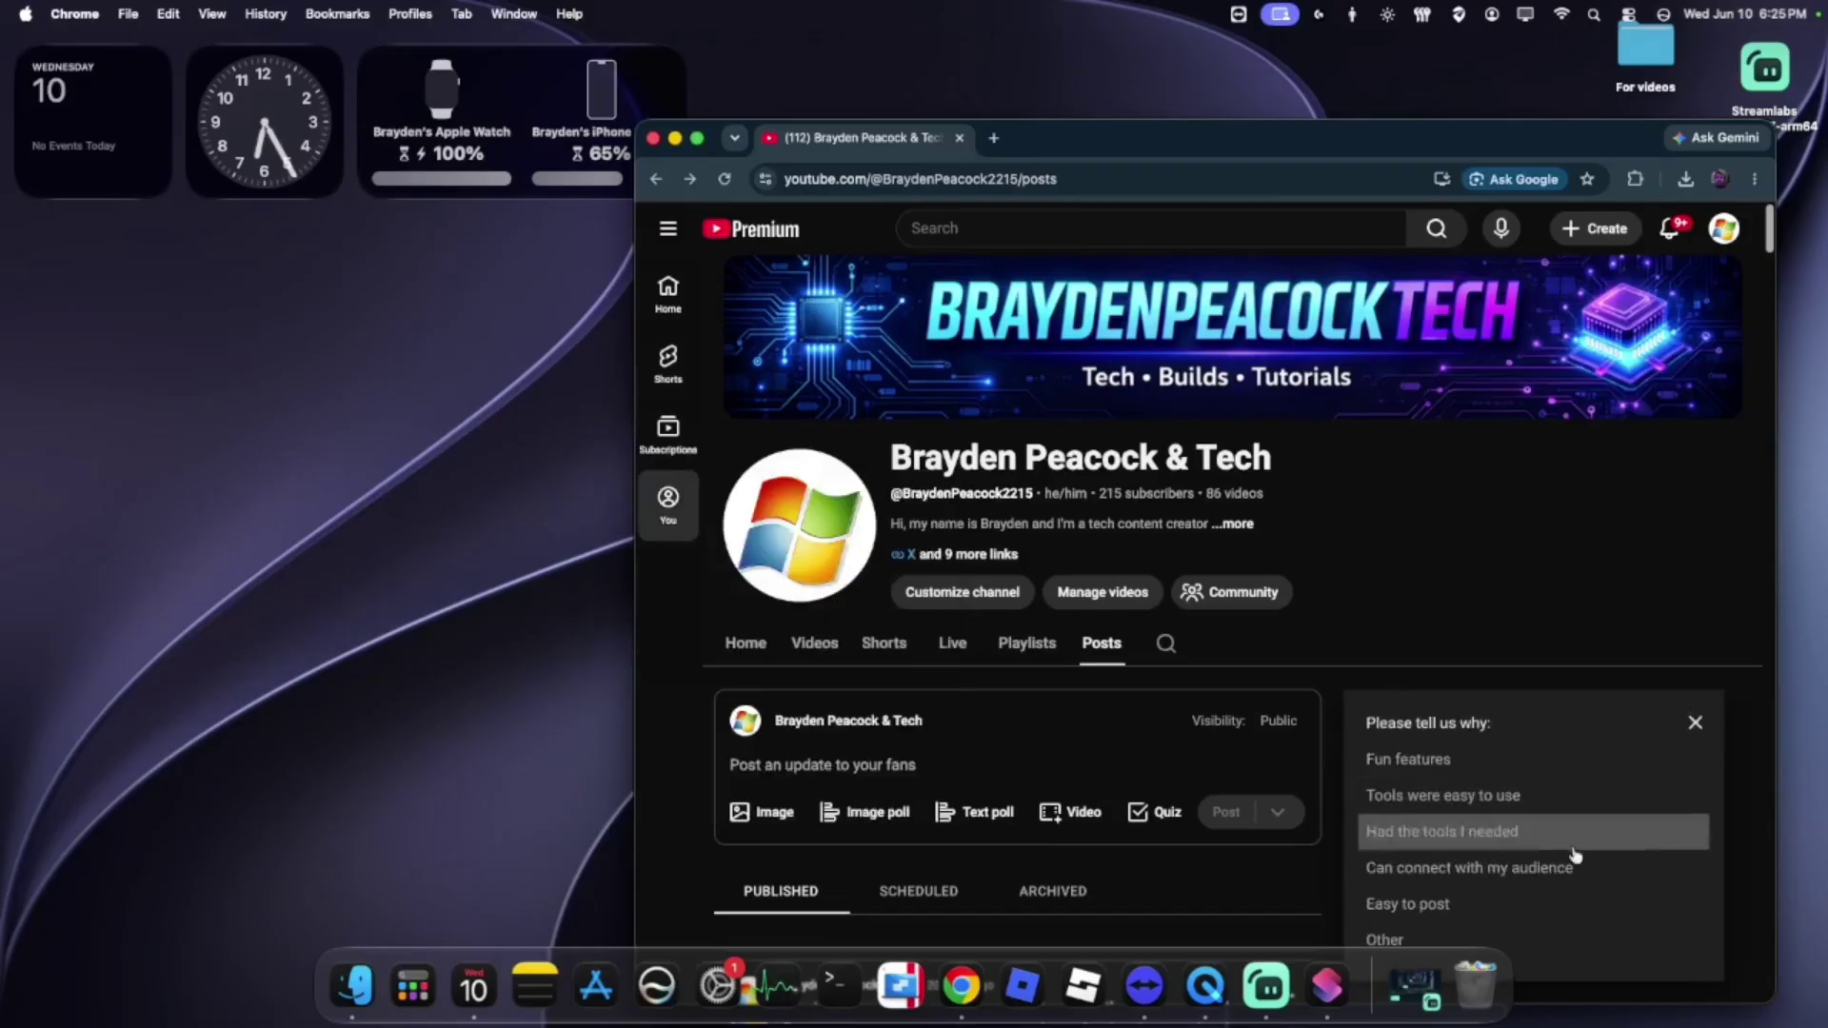
click(1495, 904)
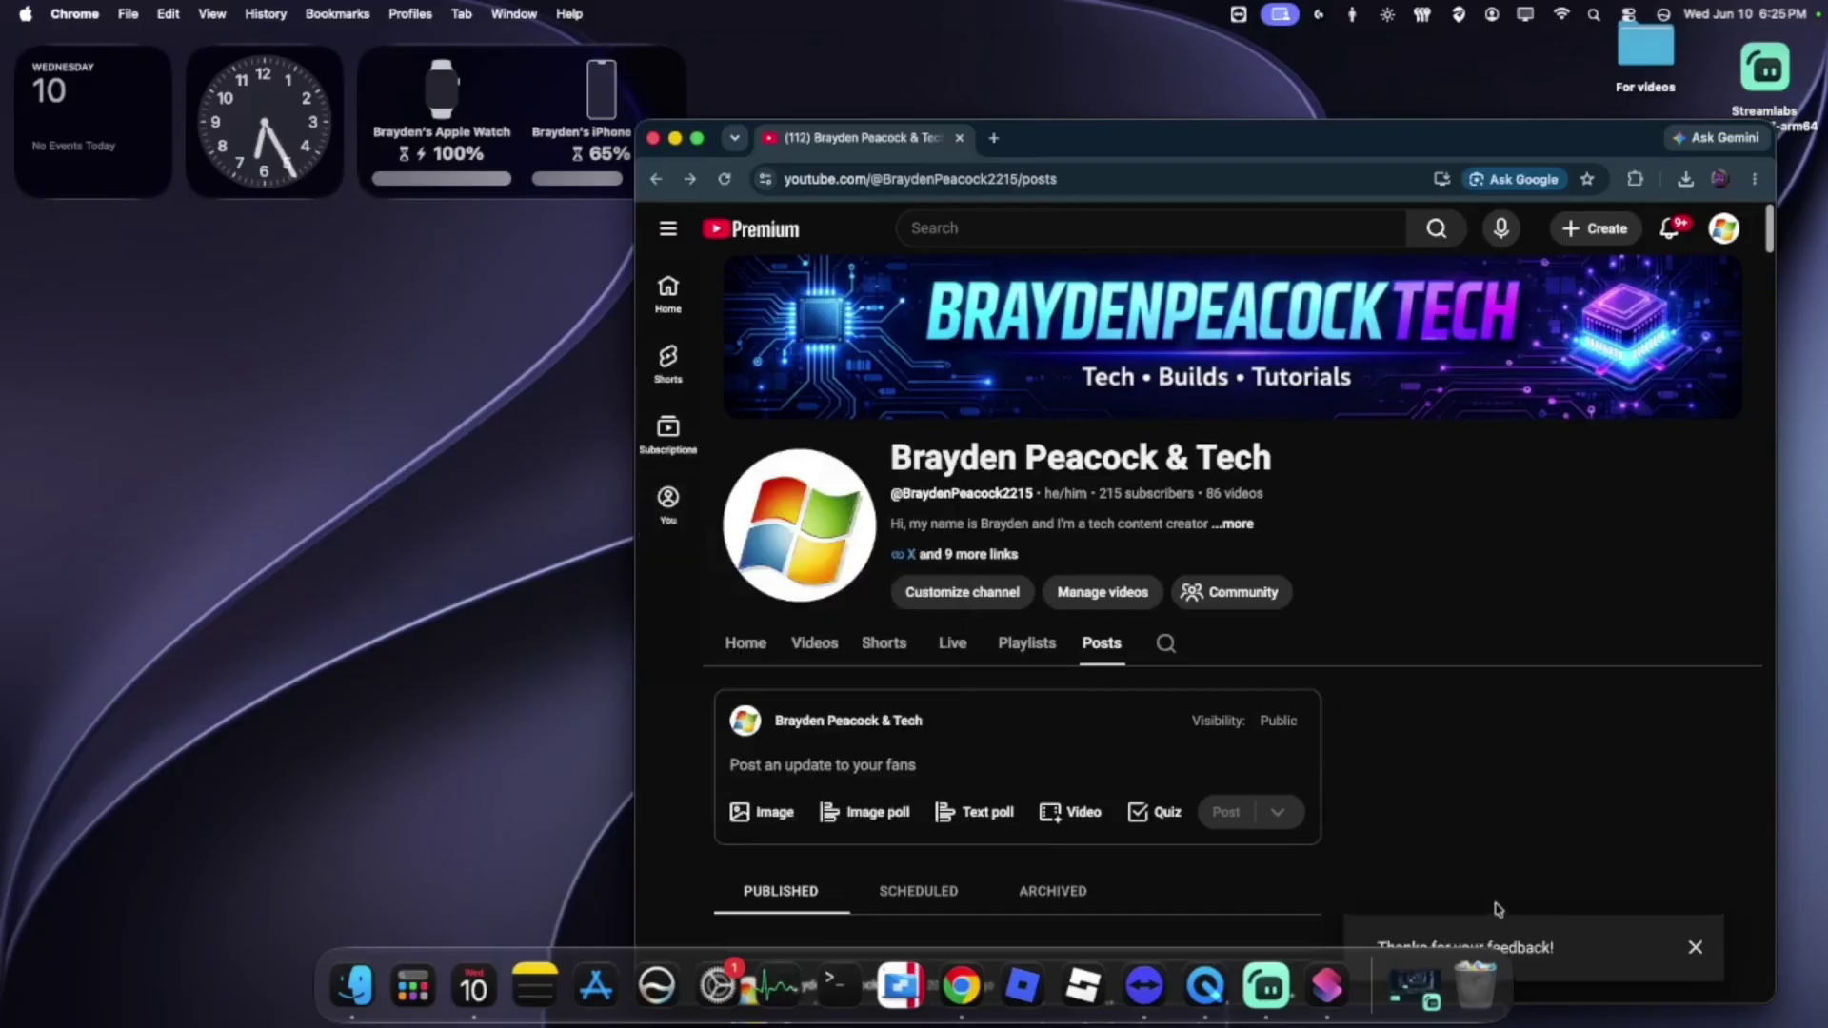
click(1700, 957)
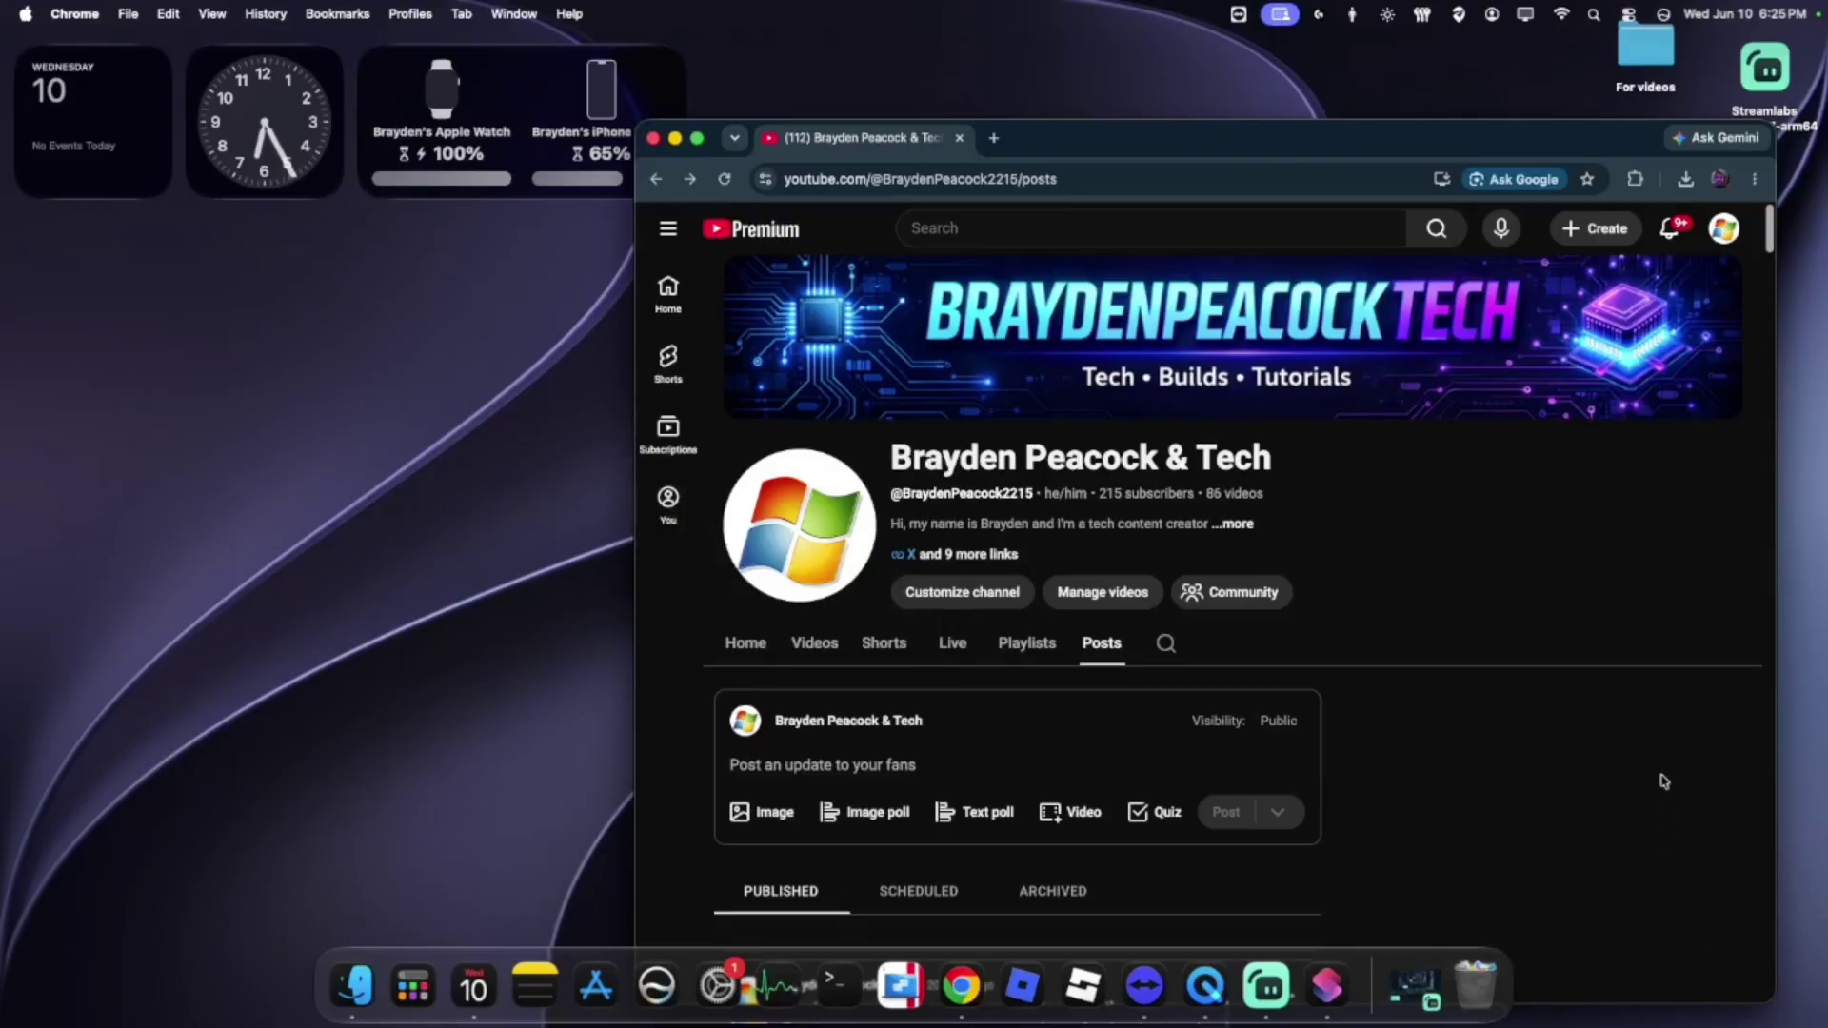
Step: Read the text and check the photo of the latest post about the giveaway proof
scroll(1663, 781, down, 4)
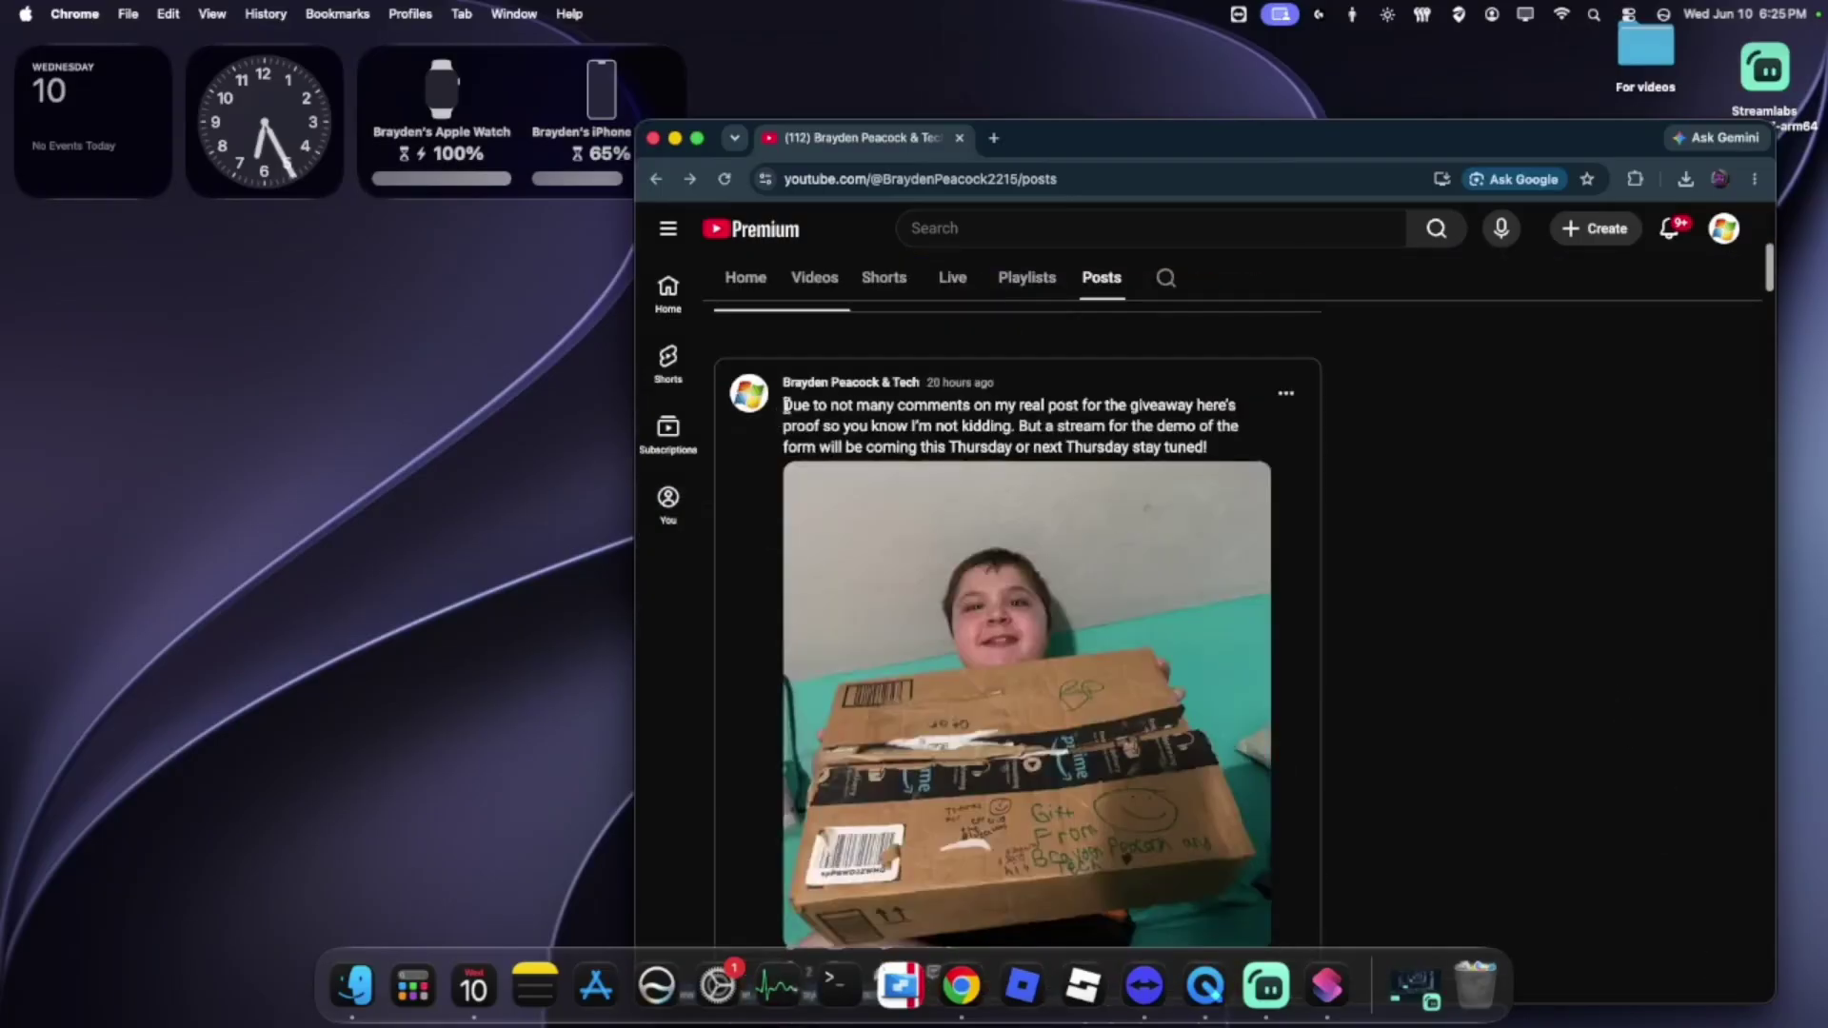
drag(787, 402, 1298, 430)
click(1332, 446)
scroll(1332, 546, down, 3)
scroll(1332, 546, up, 10)
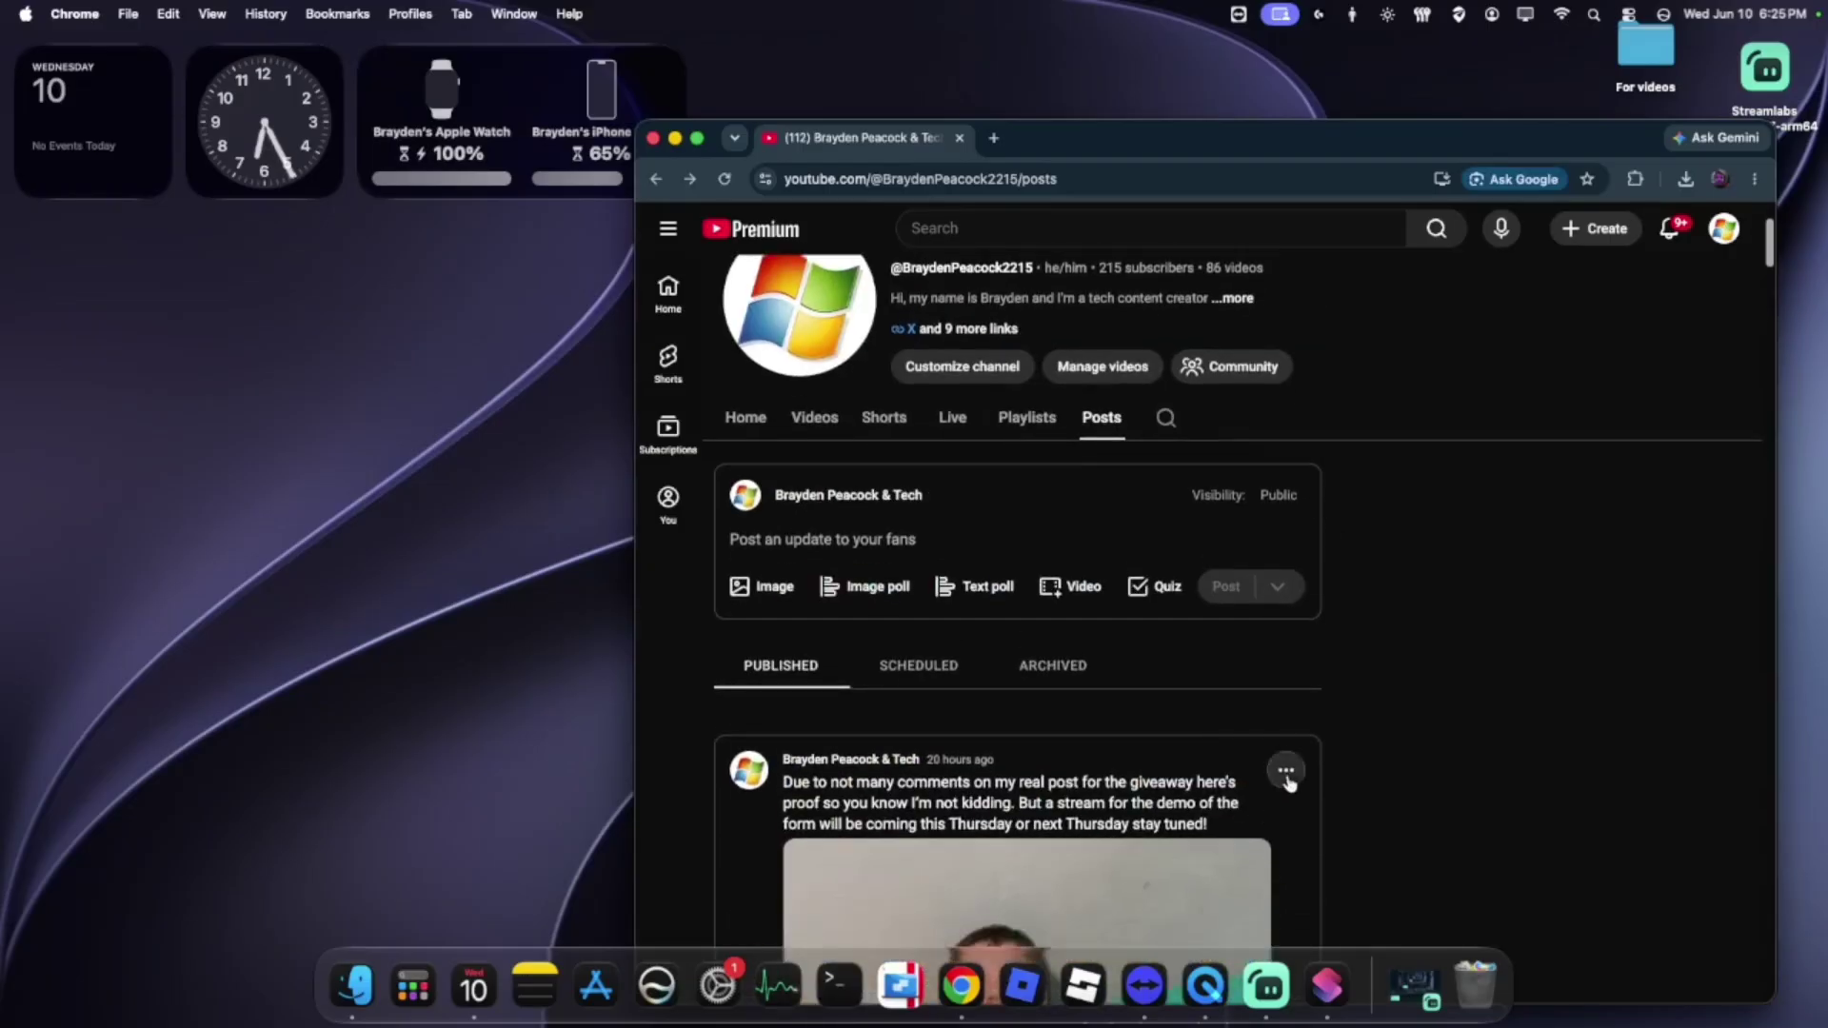
Step: Try to remove "this Thursday or" from the text of the giveaway proof post
click(1286, 771)
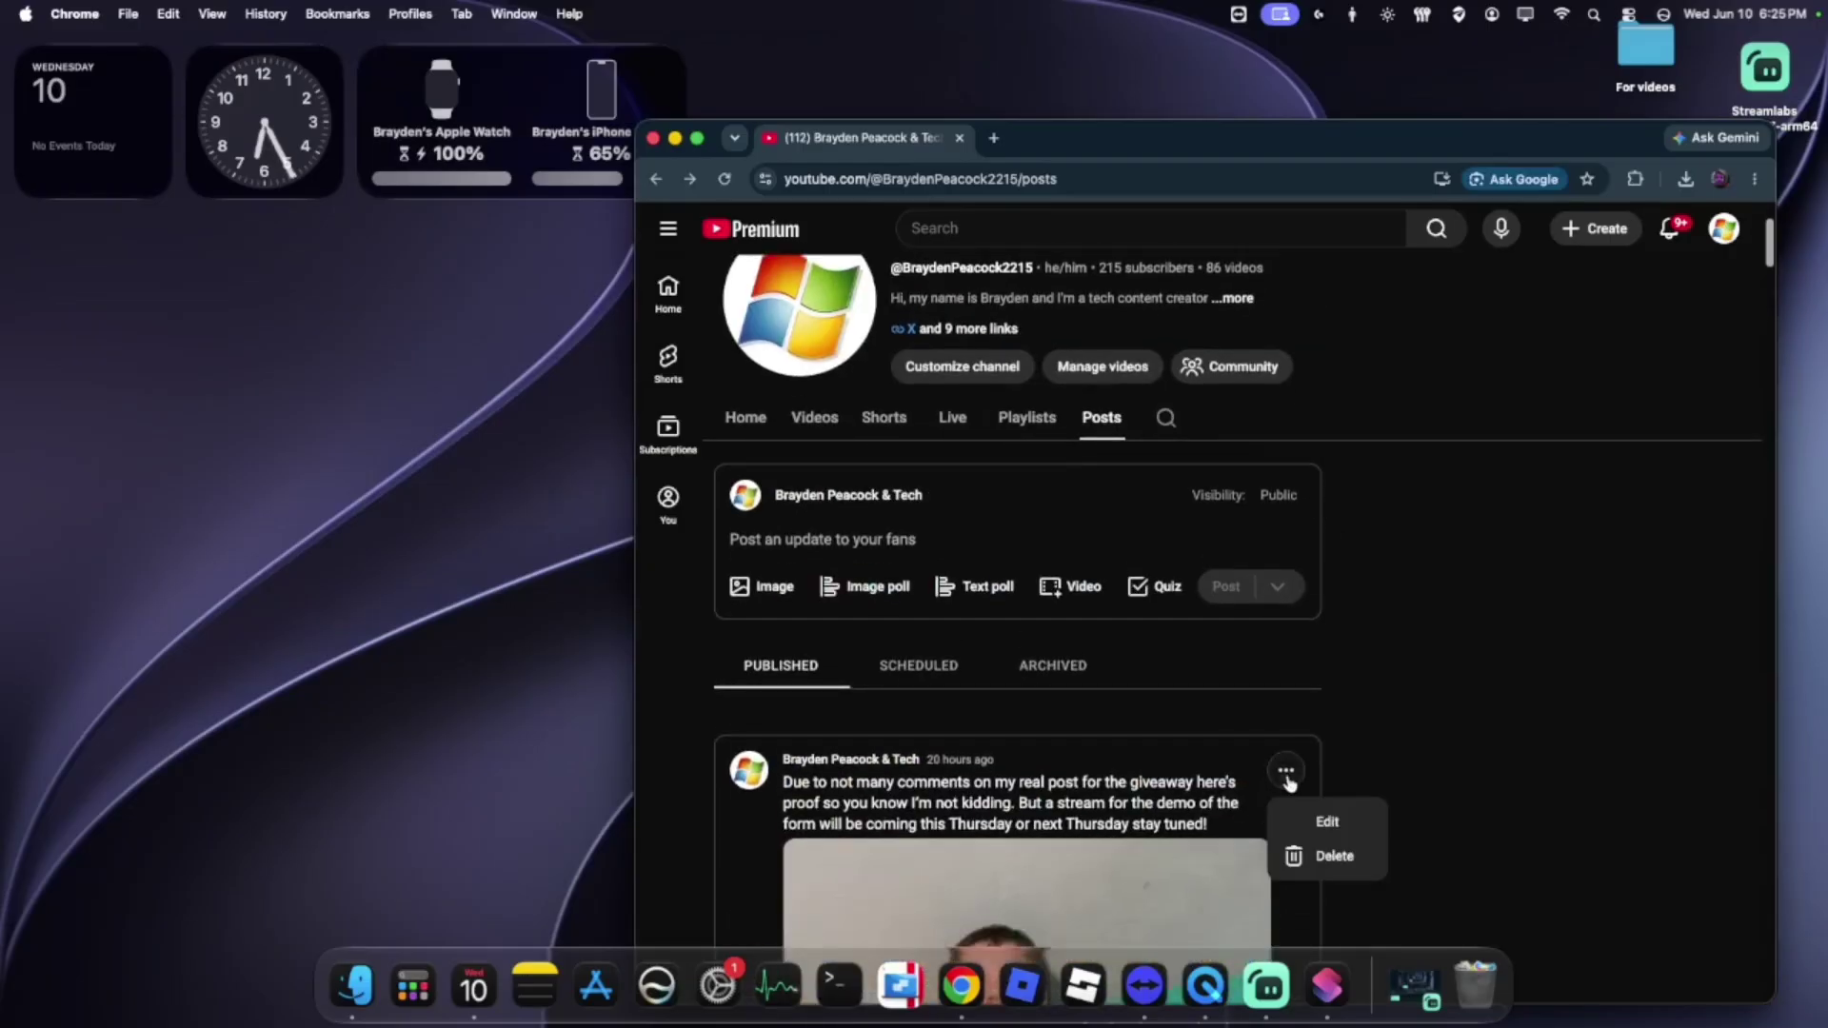
click(1319, 821)
scroll(1253, 665, down, 4)
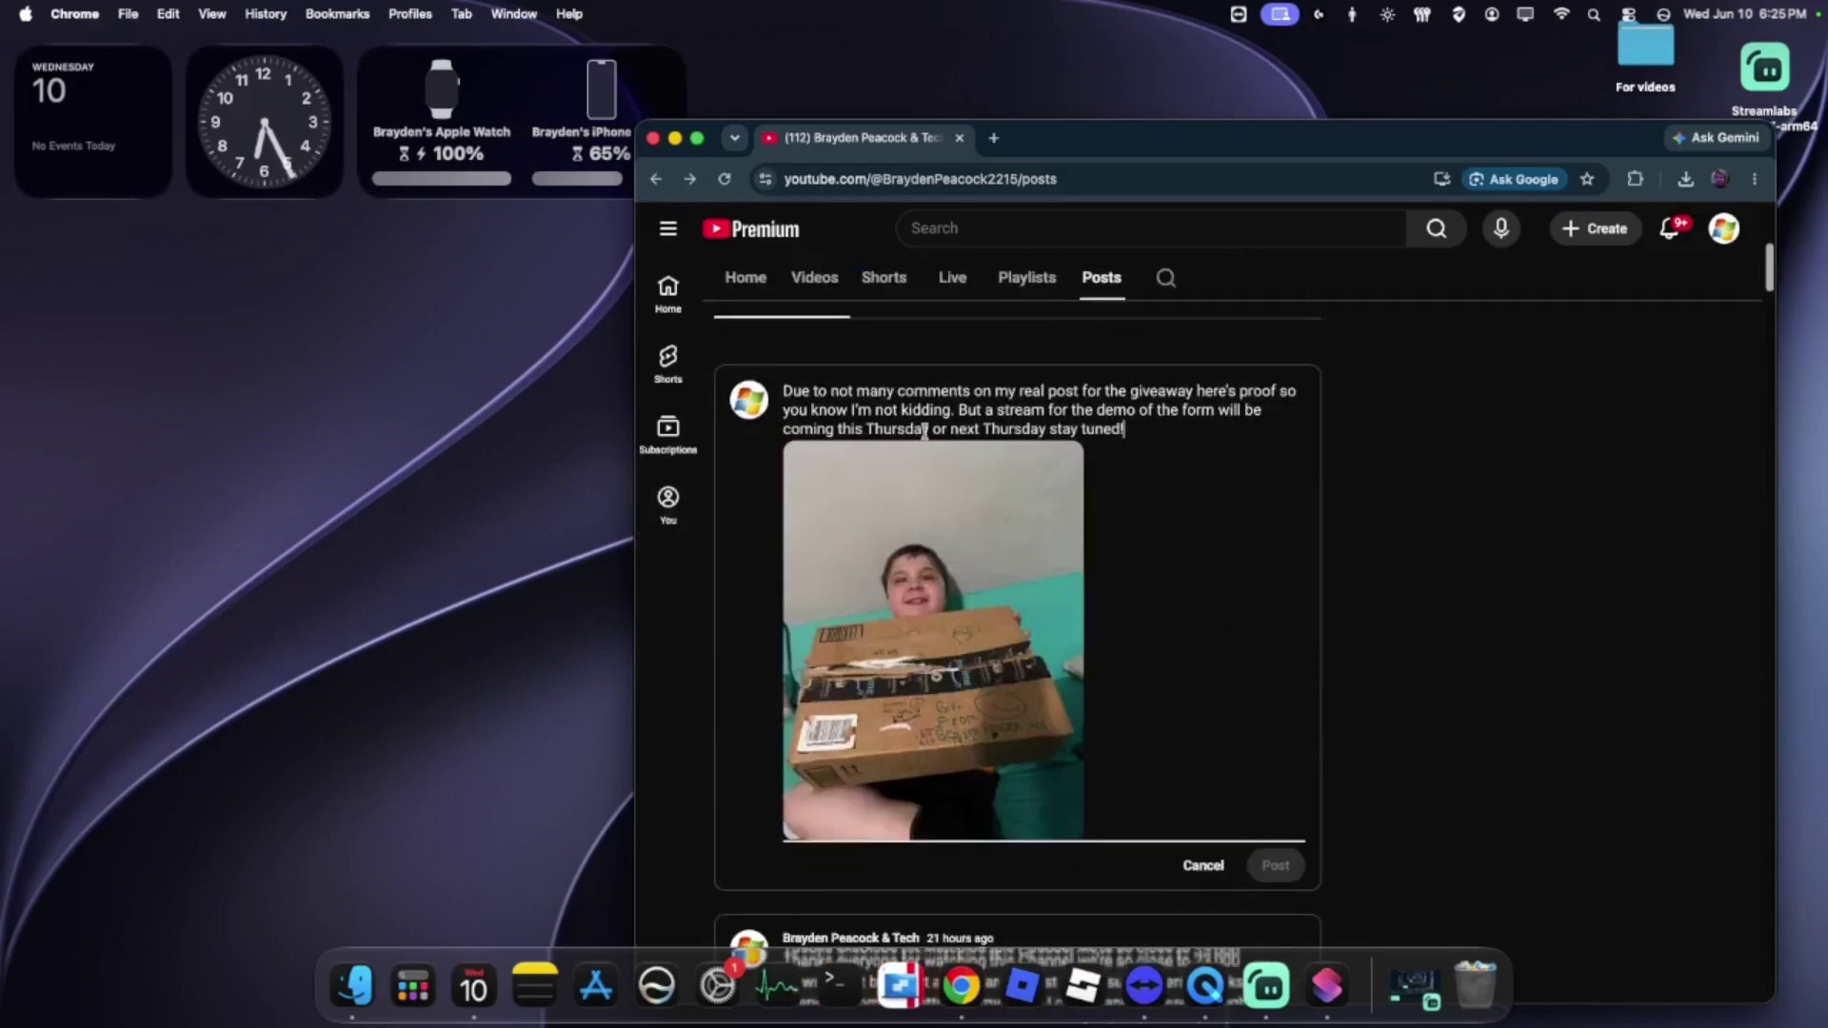
drag(948, 429, 830, 431)
key(BackSpace)
key(super+bracketleft)
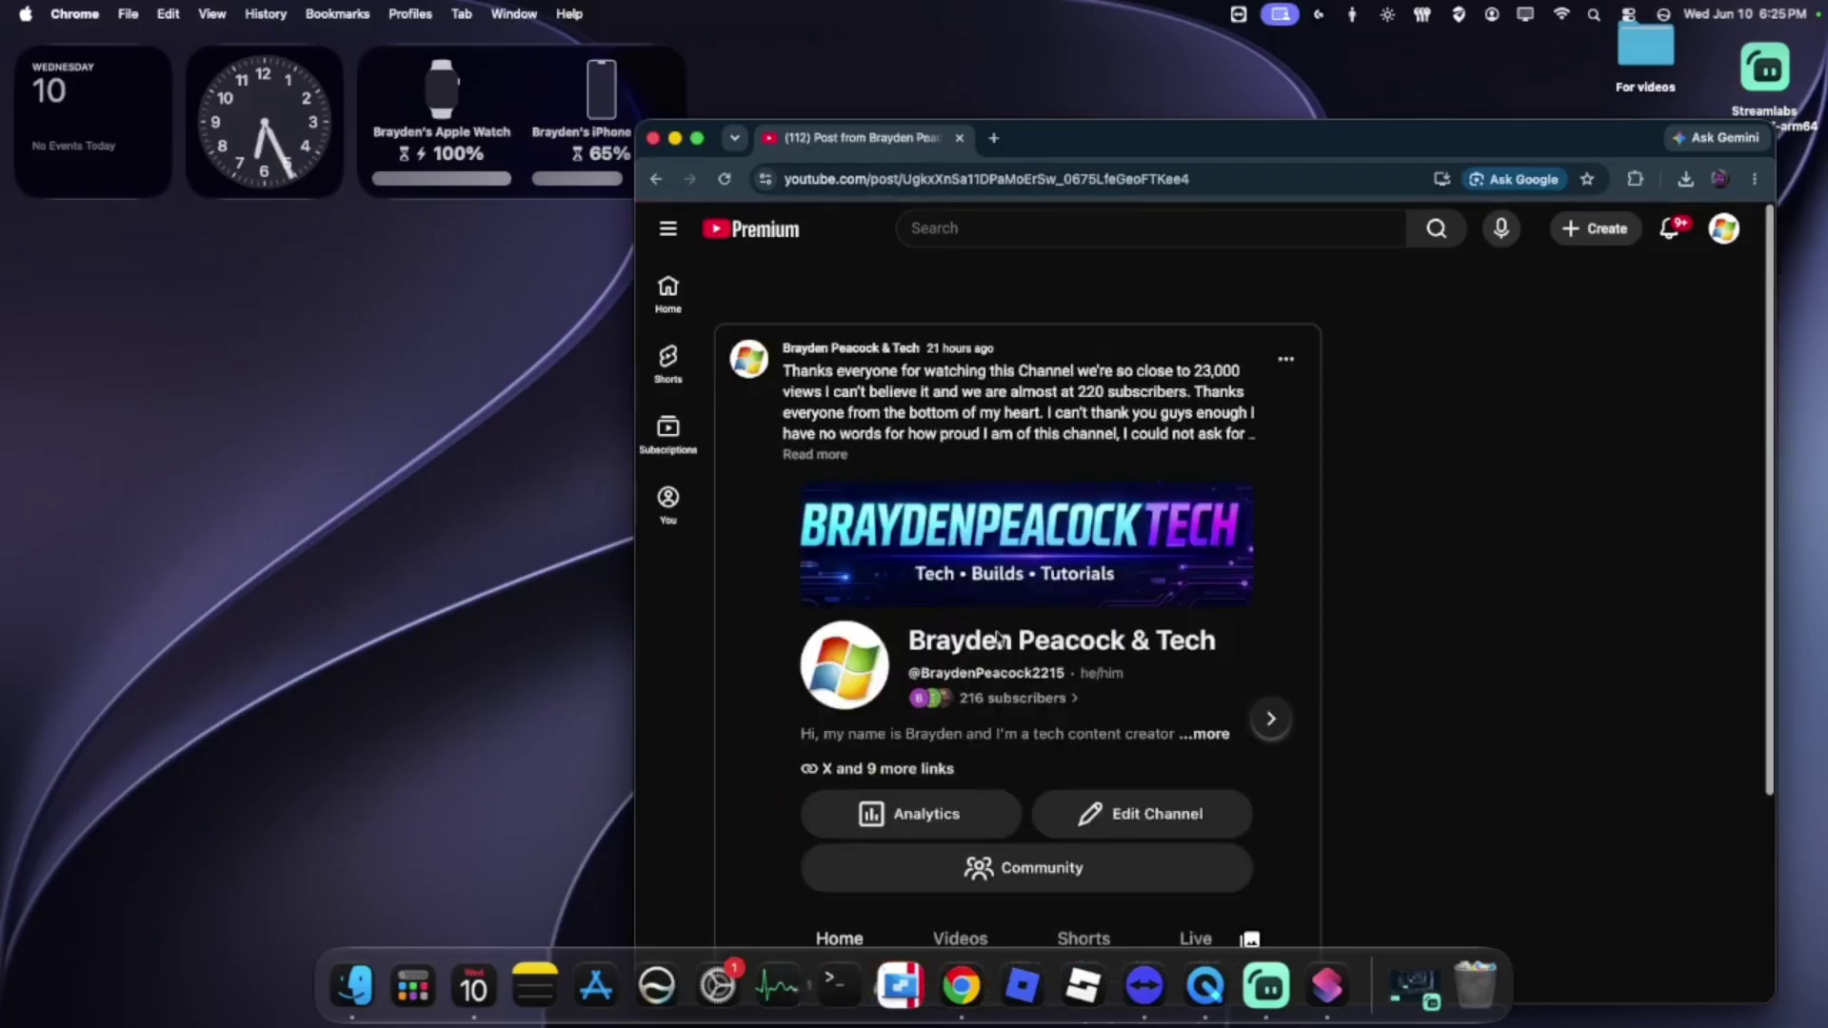
click(656, 179)
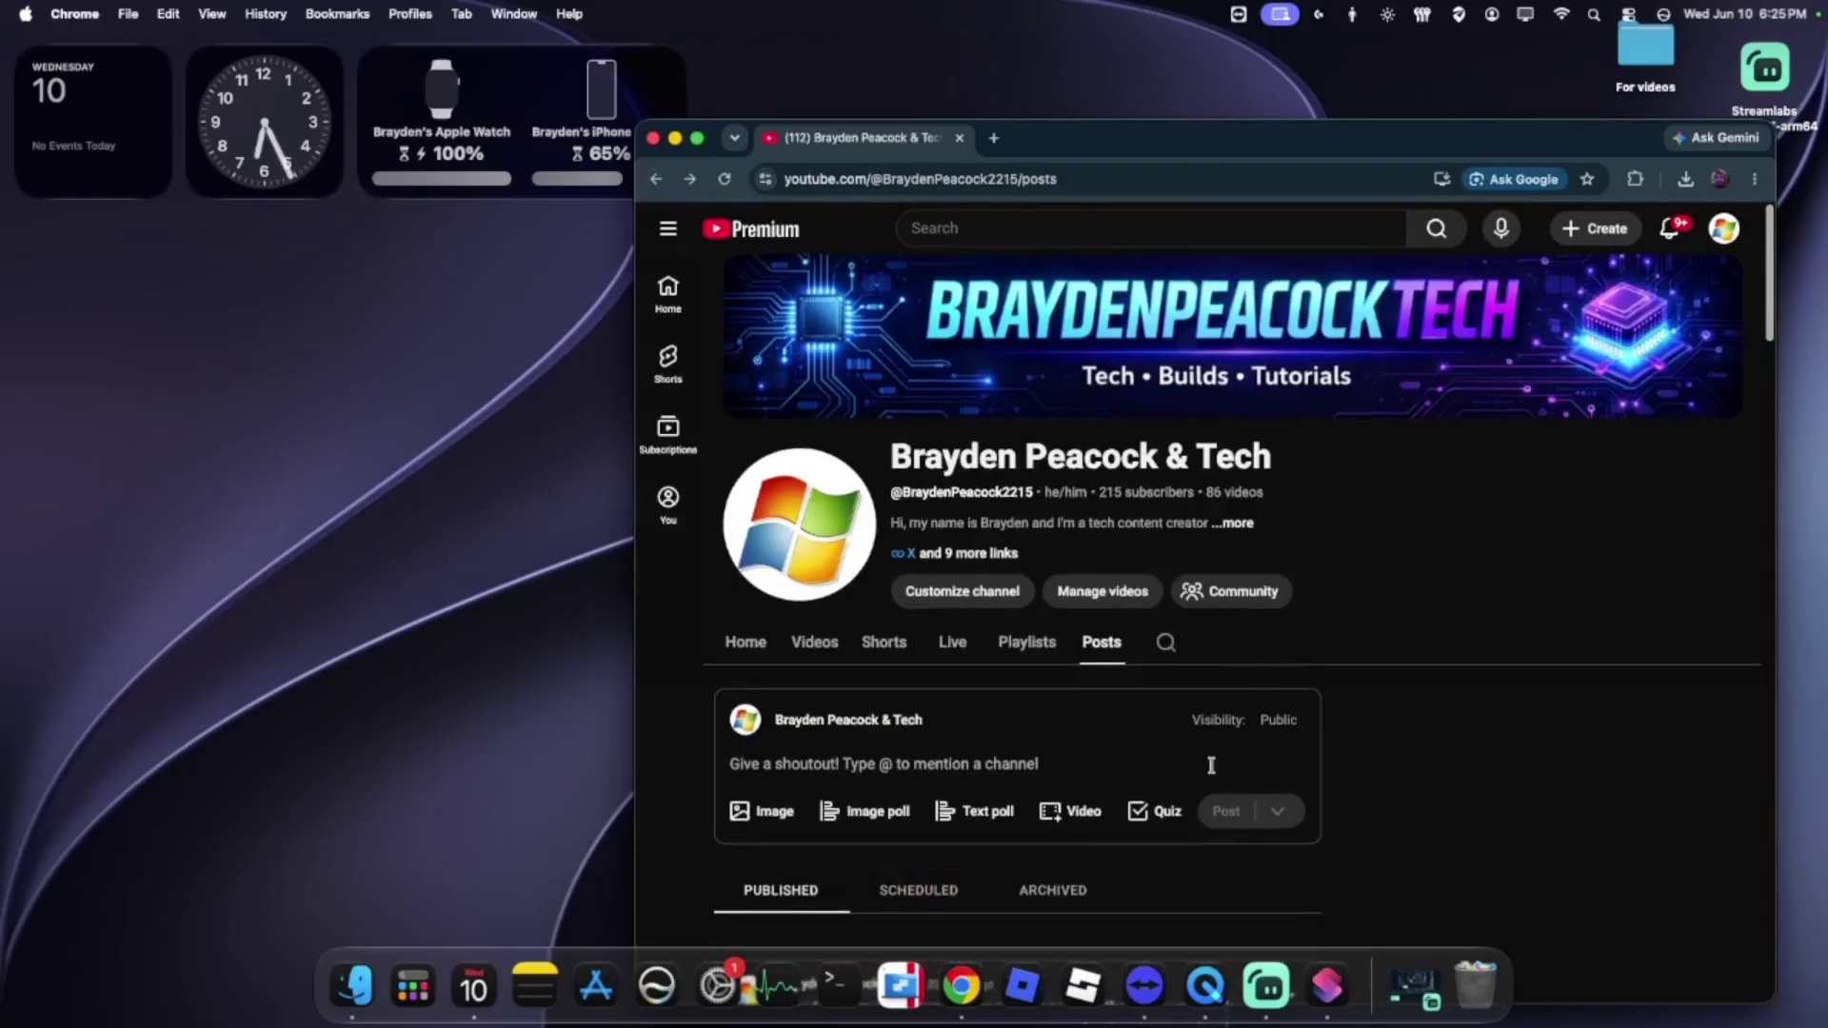
Step: Remove "this Thursday or" from the giveaway proof post's text and publish the edited post
scroll(1211, 766, down, 7)
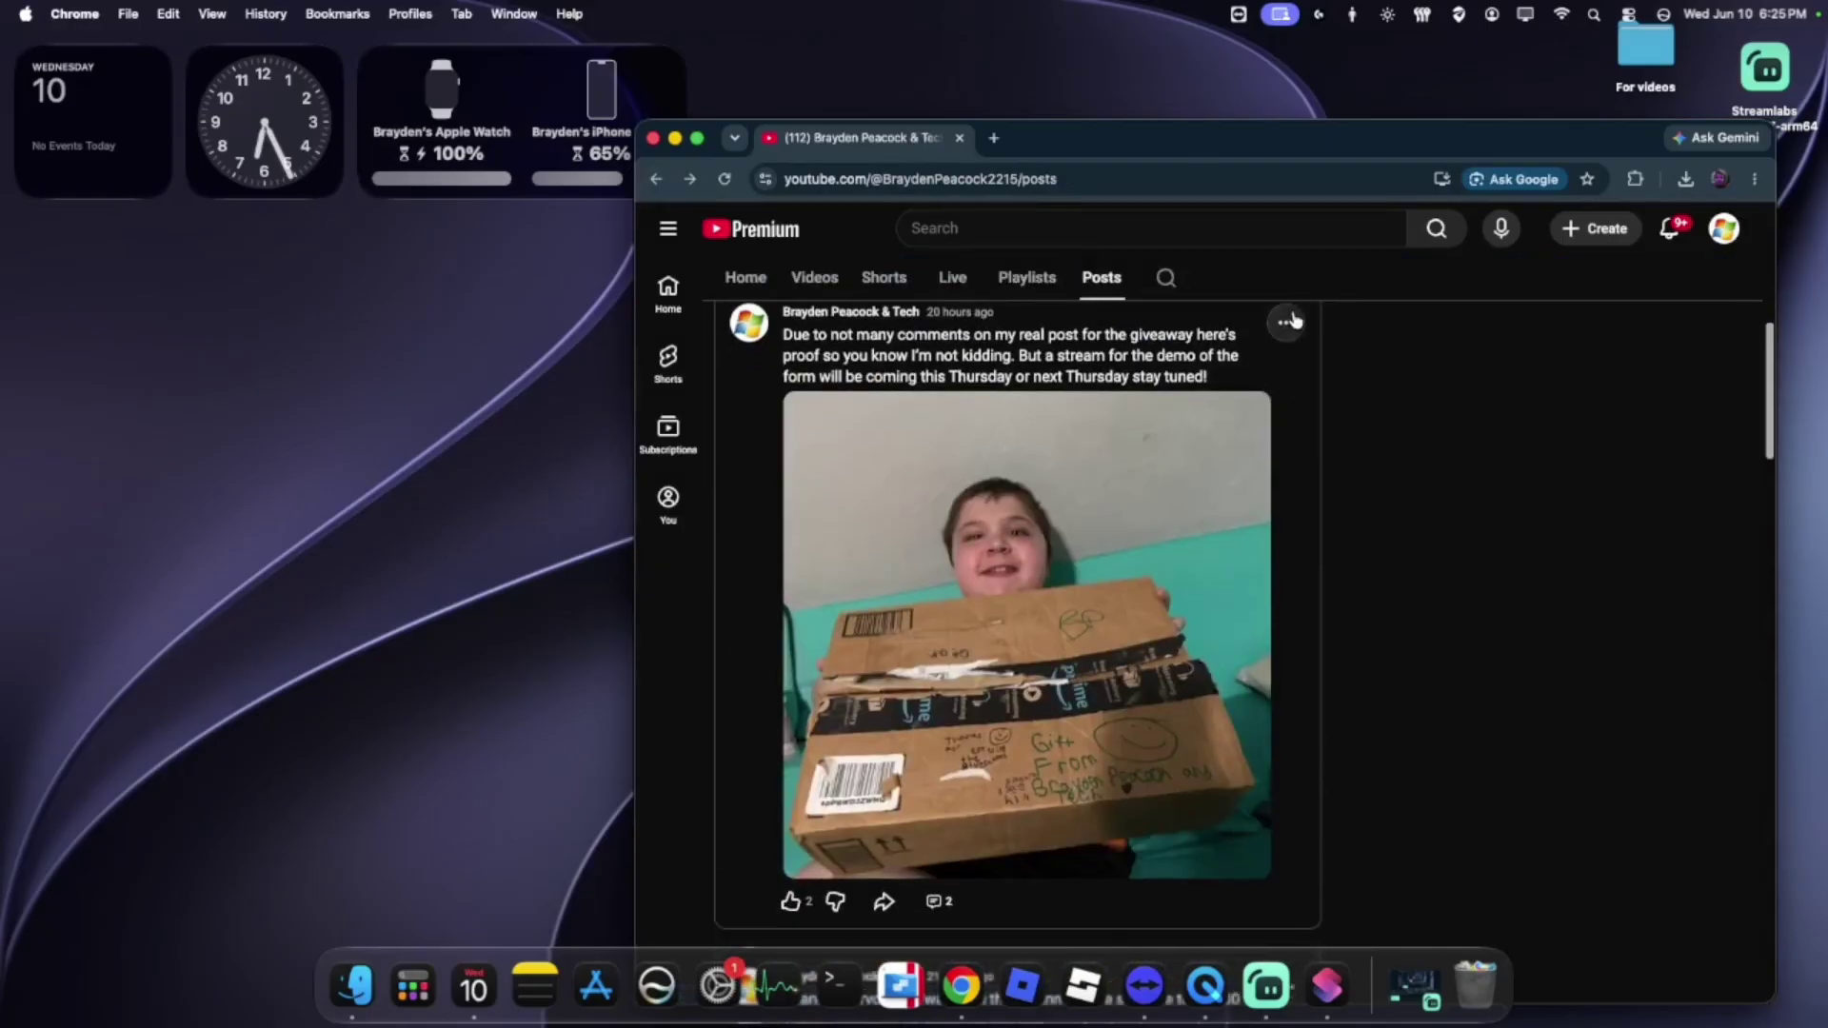
click(1287, 322)
click(1314, 372)
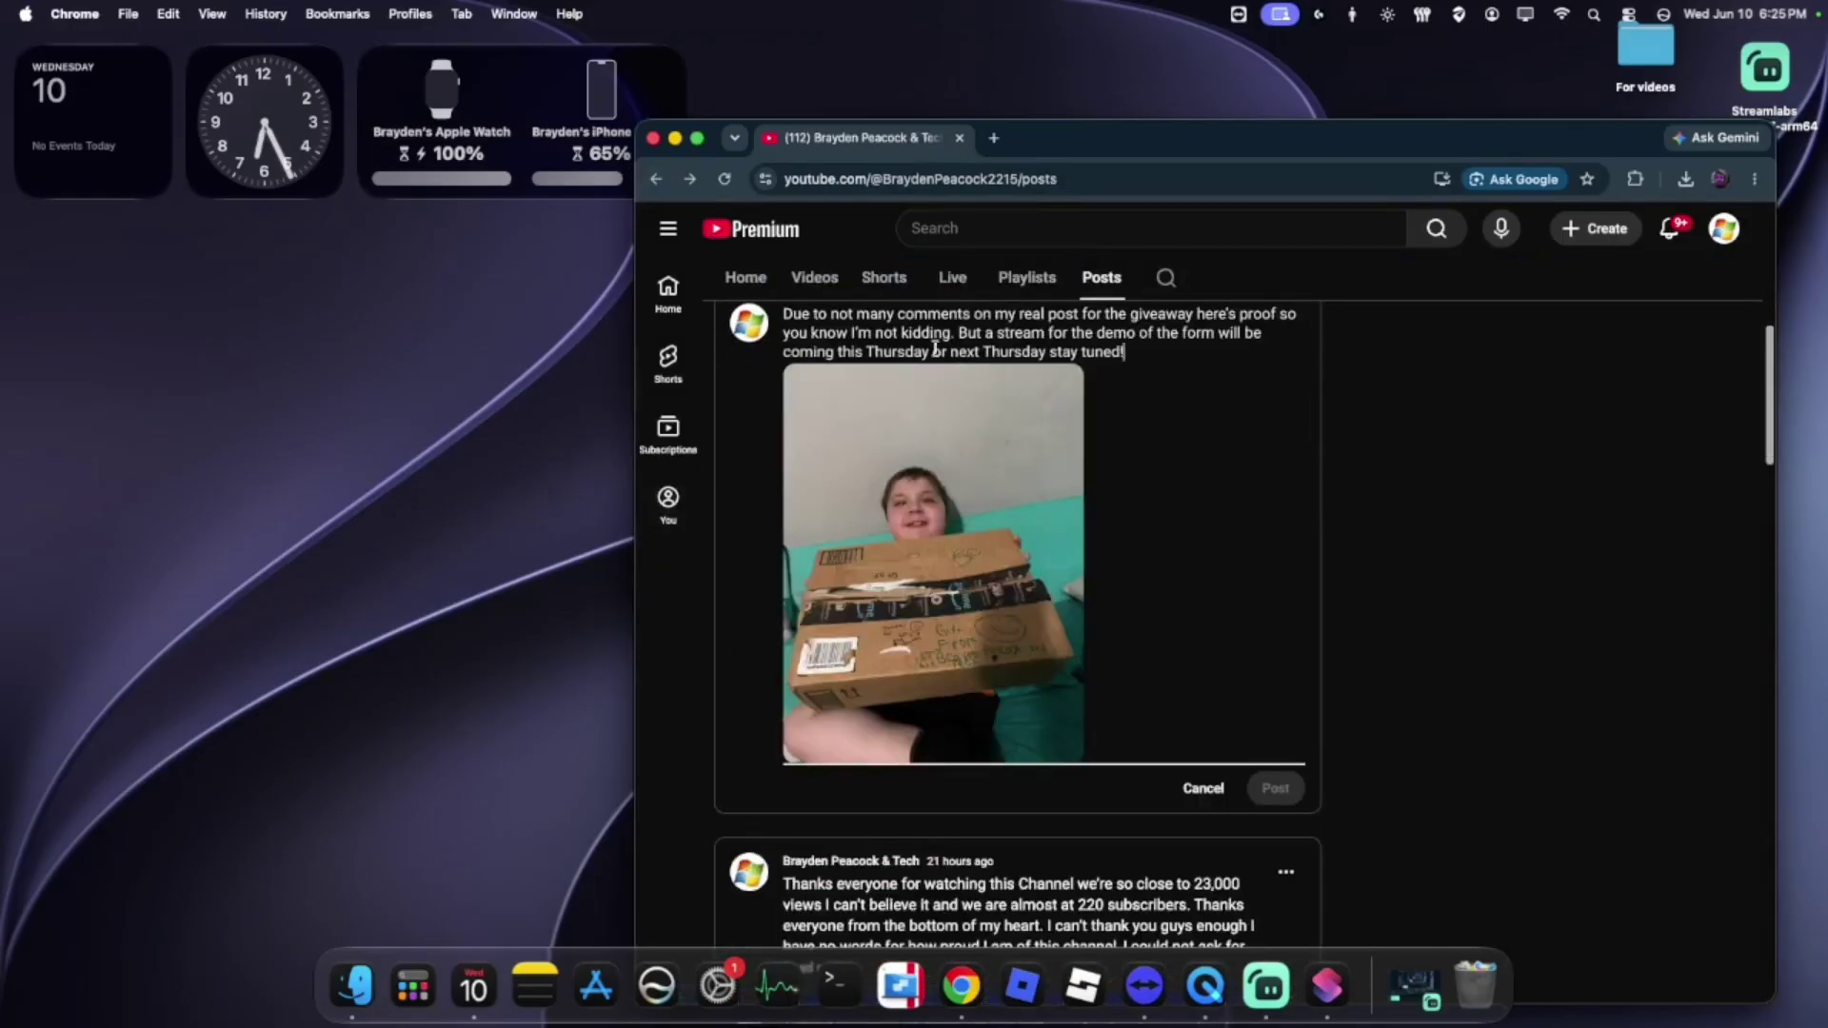
drag(946, 353, 839, 358)
key(BackSpace)
key(BackSpace)
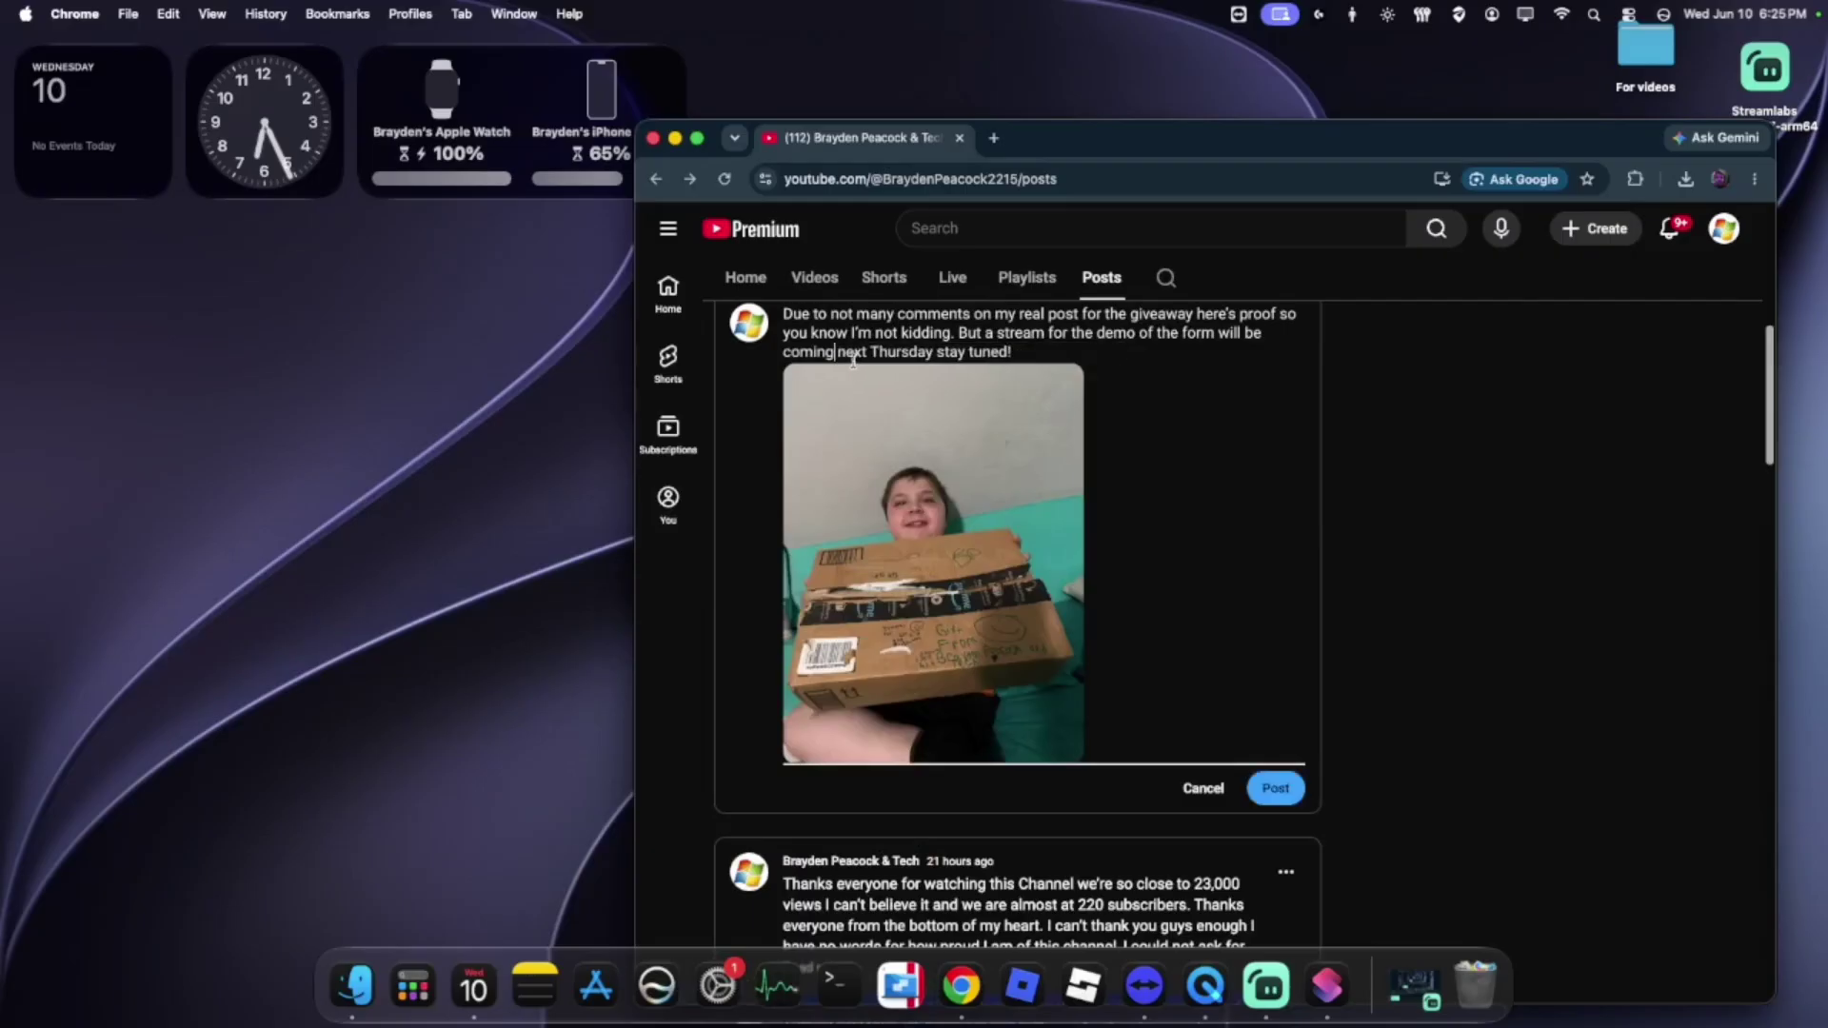
click(1255, 798)
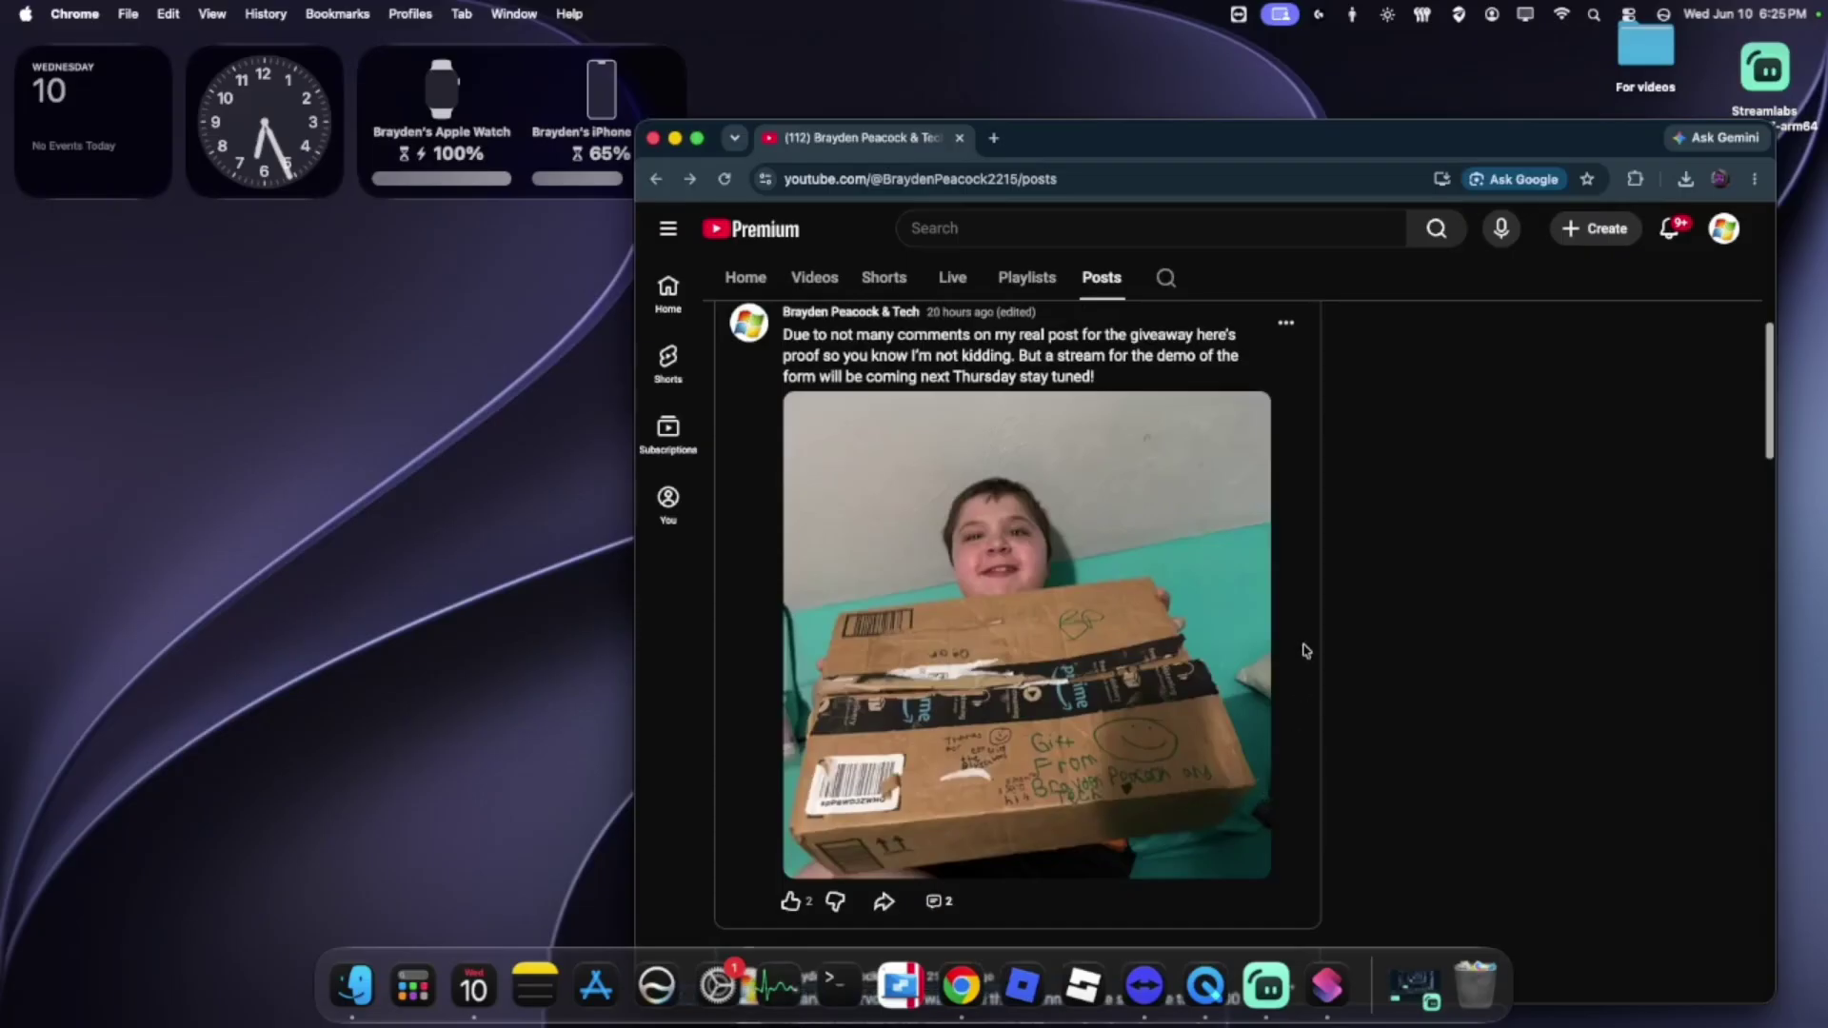
Step: Review the edited giveaway proof post and the older channel posts below it
scroll(1306, 650, down, 6)
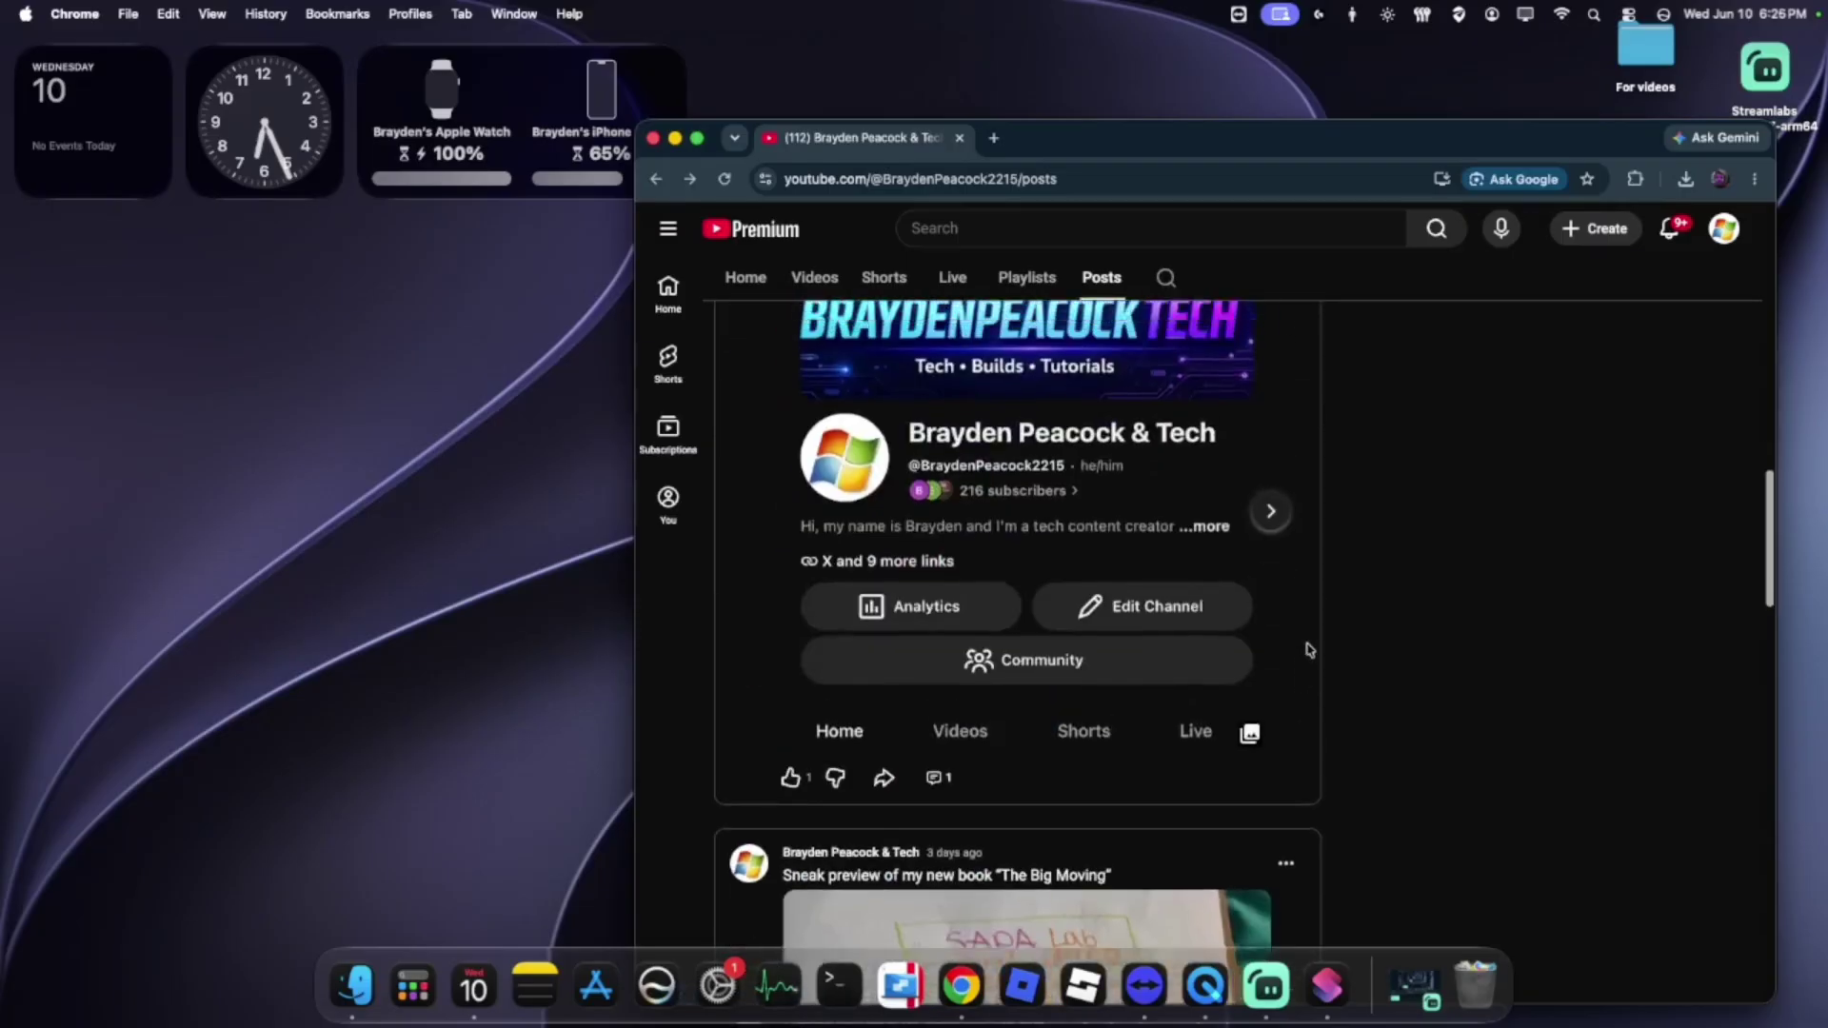
scroll(1307, 650, up, 3)
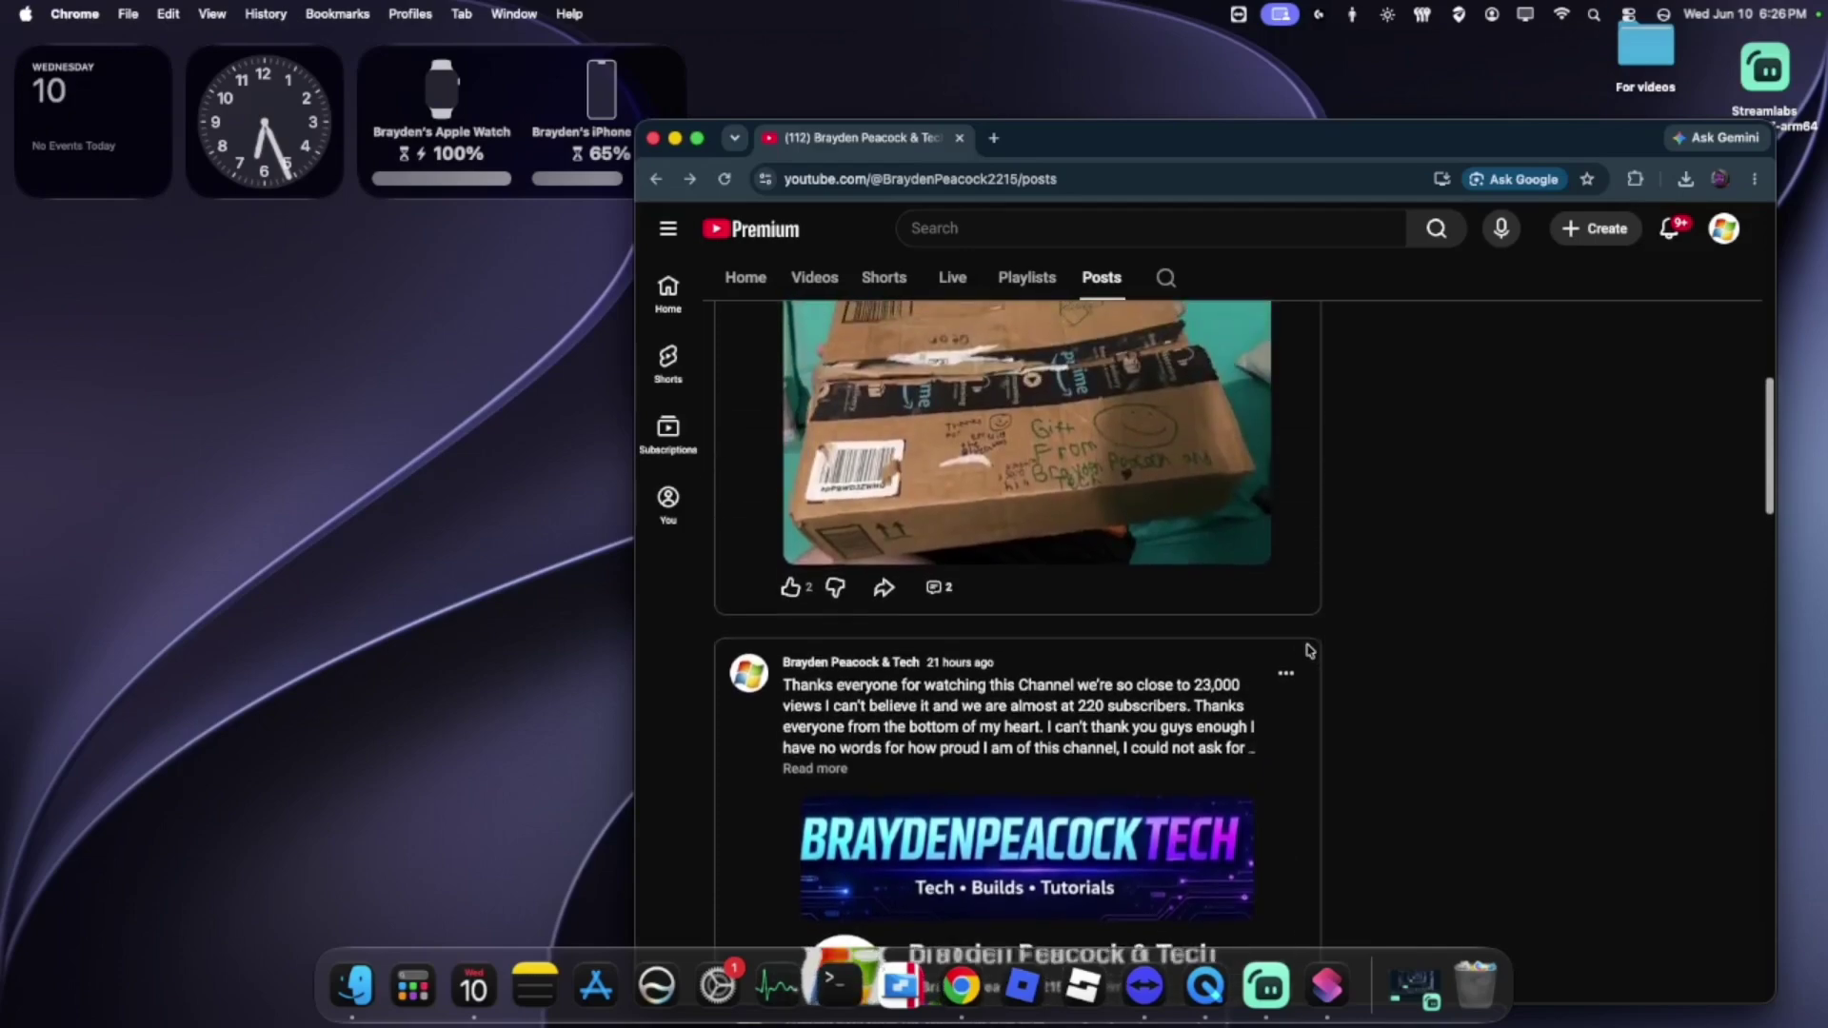
scroll(1307, 650, up, 4)
scroll(1308, 650, down, 1)
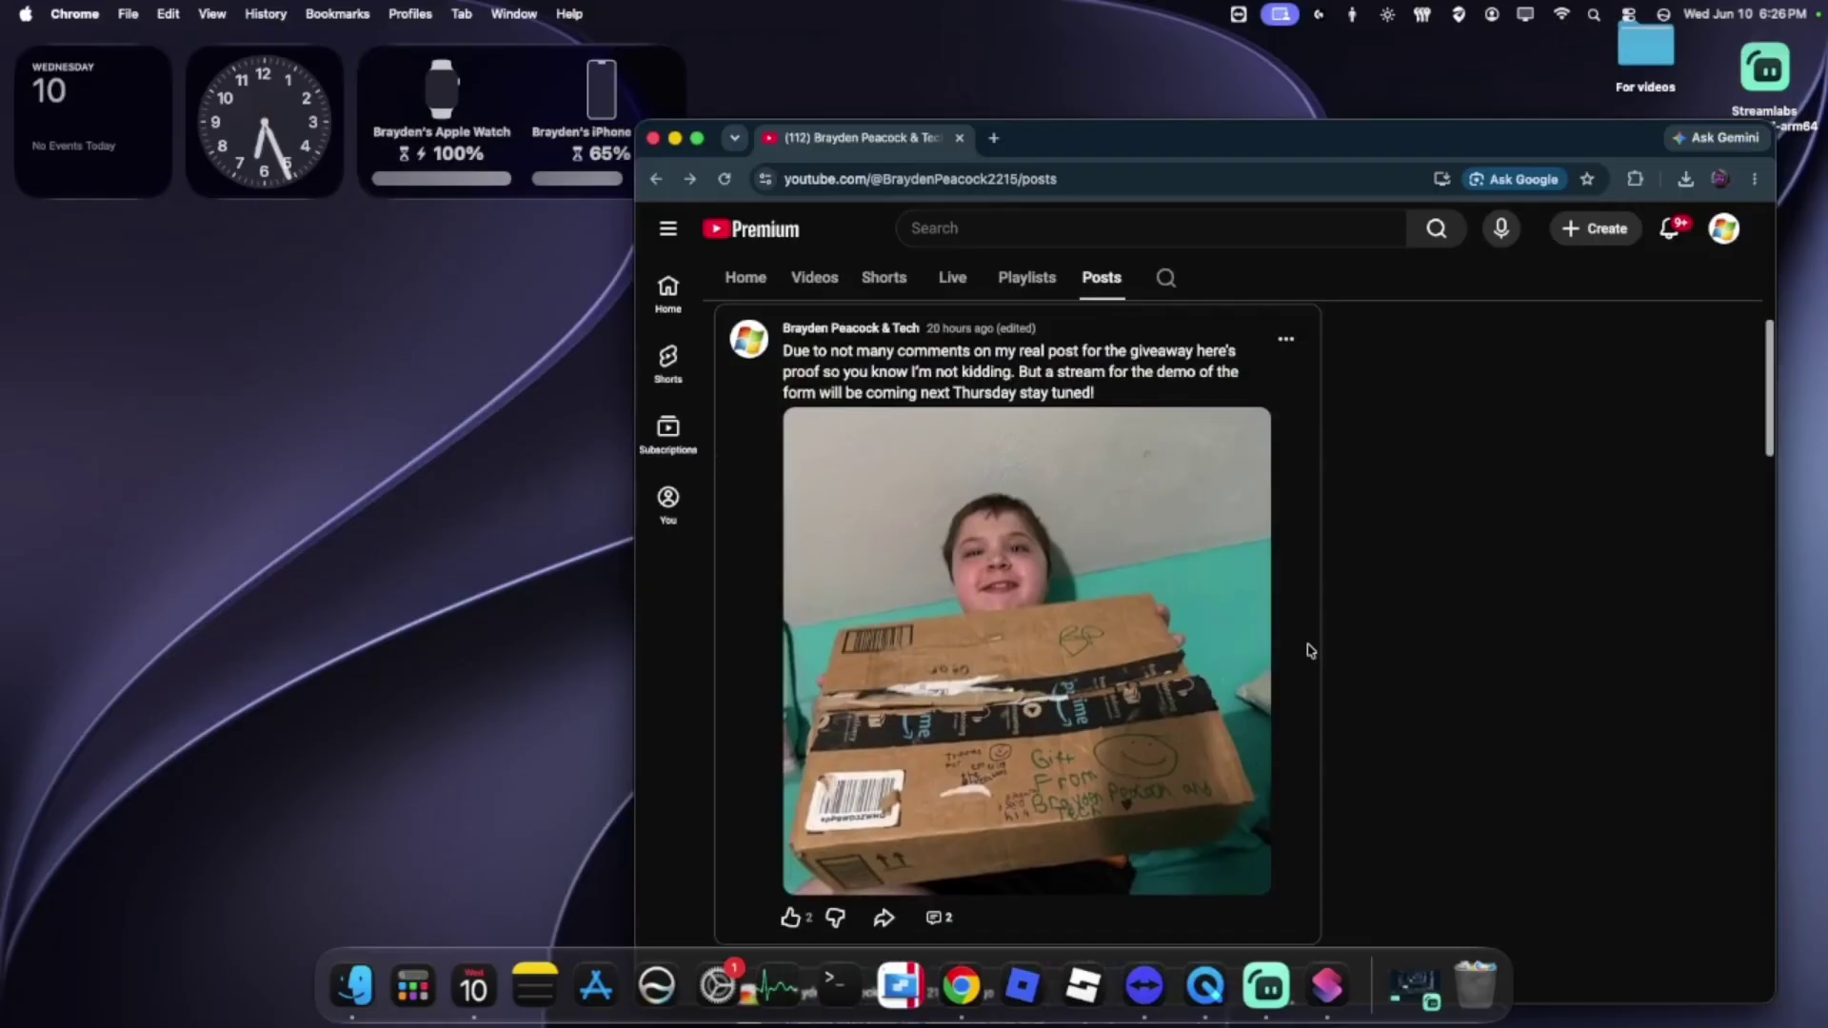
scroll(1307, 651, down, 7)
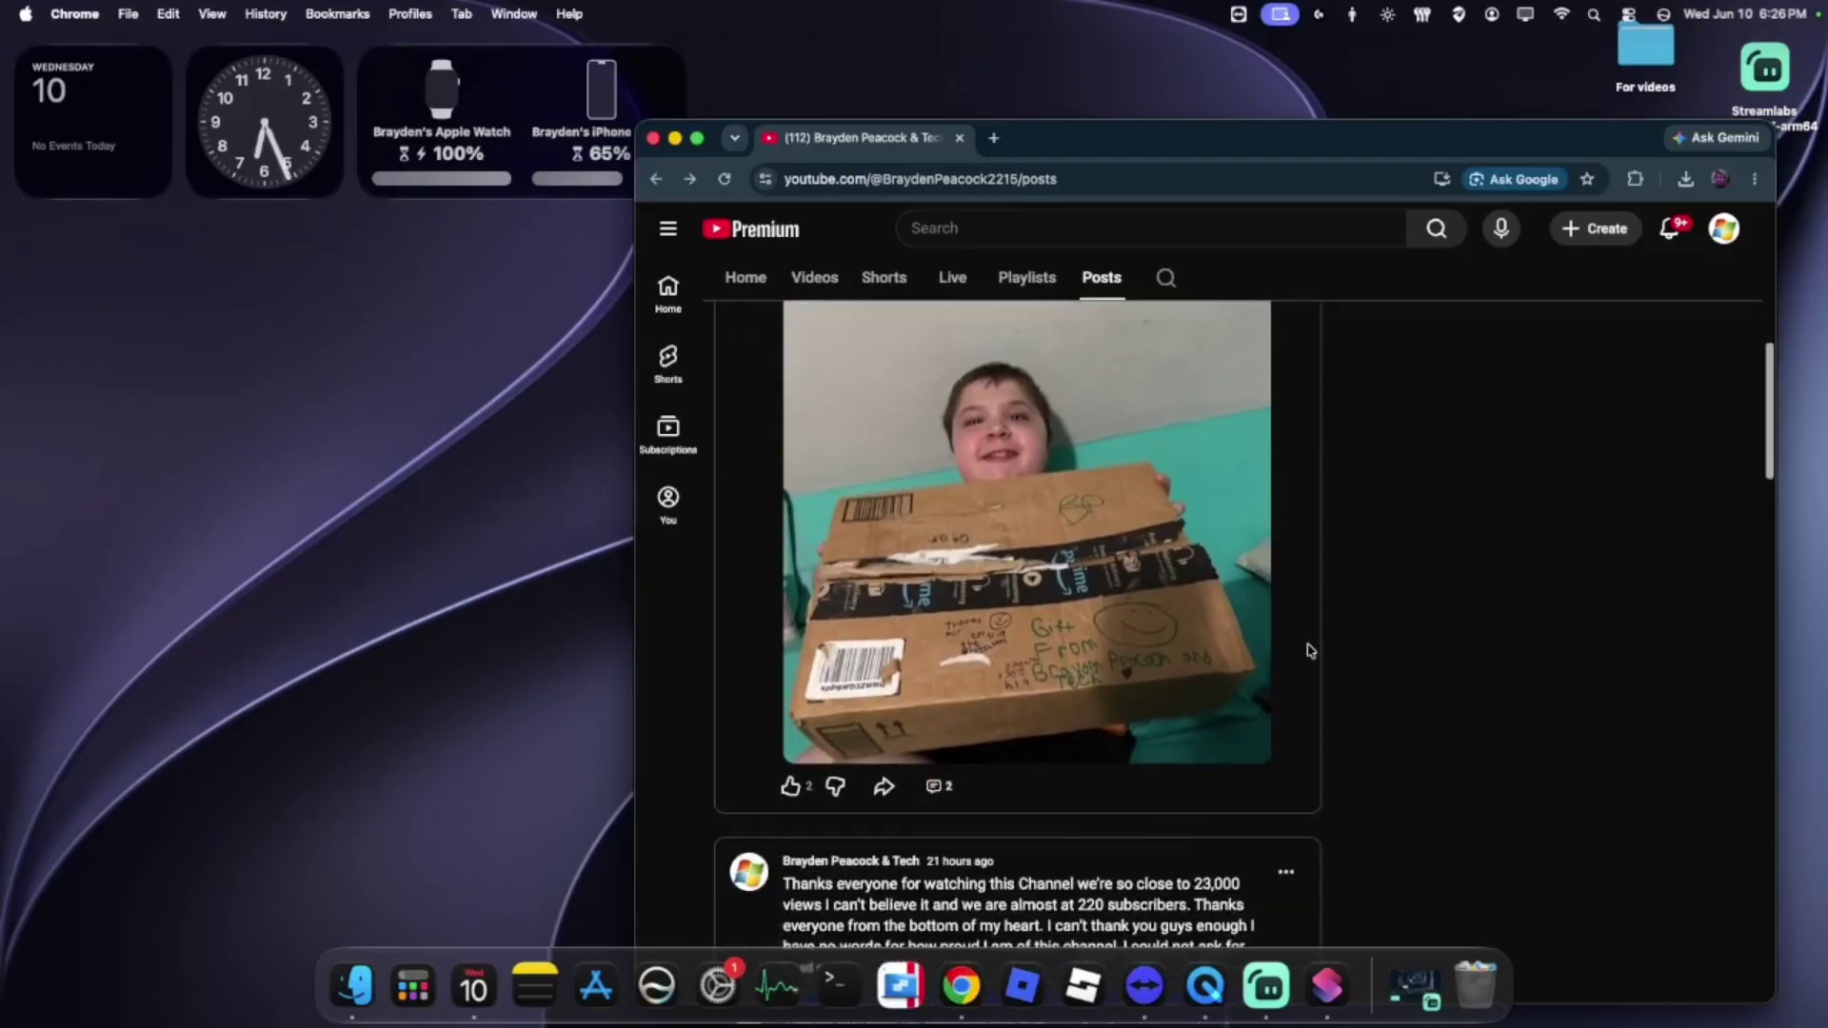
scroll(1306, 650, up, 5)
scroll(1302, 645, down, 4)
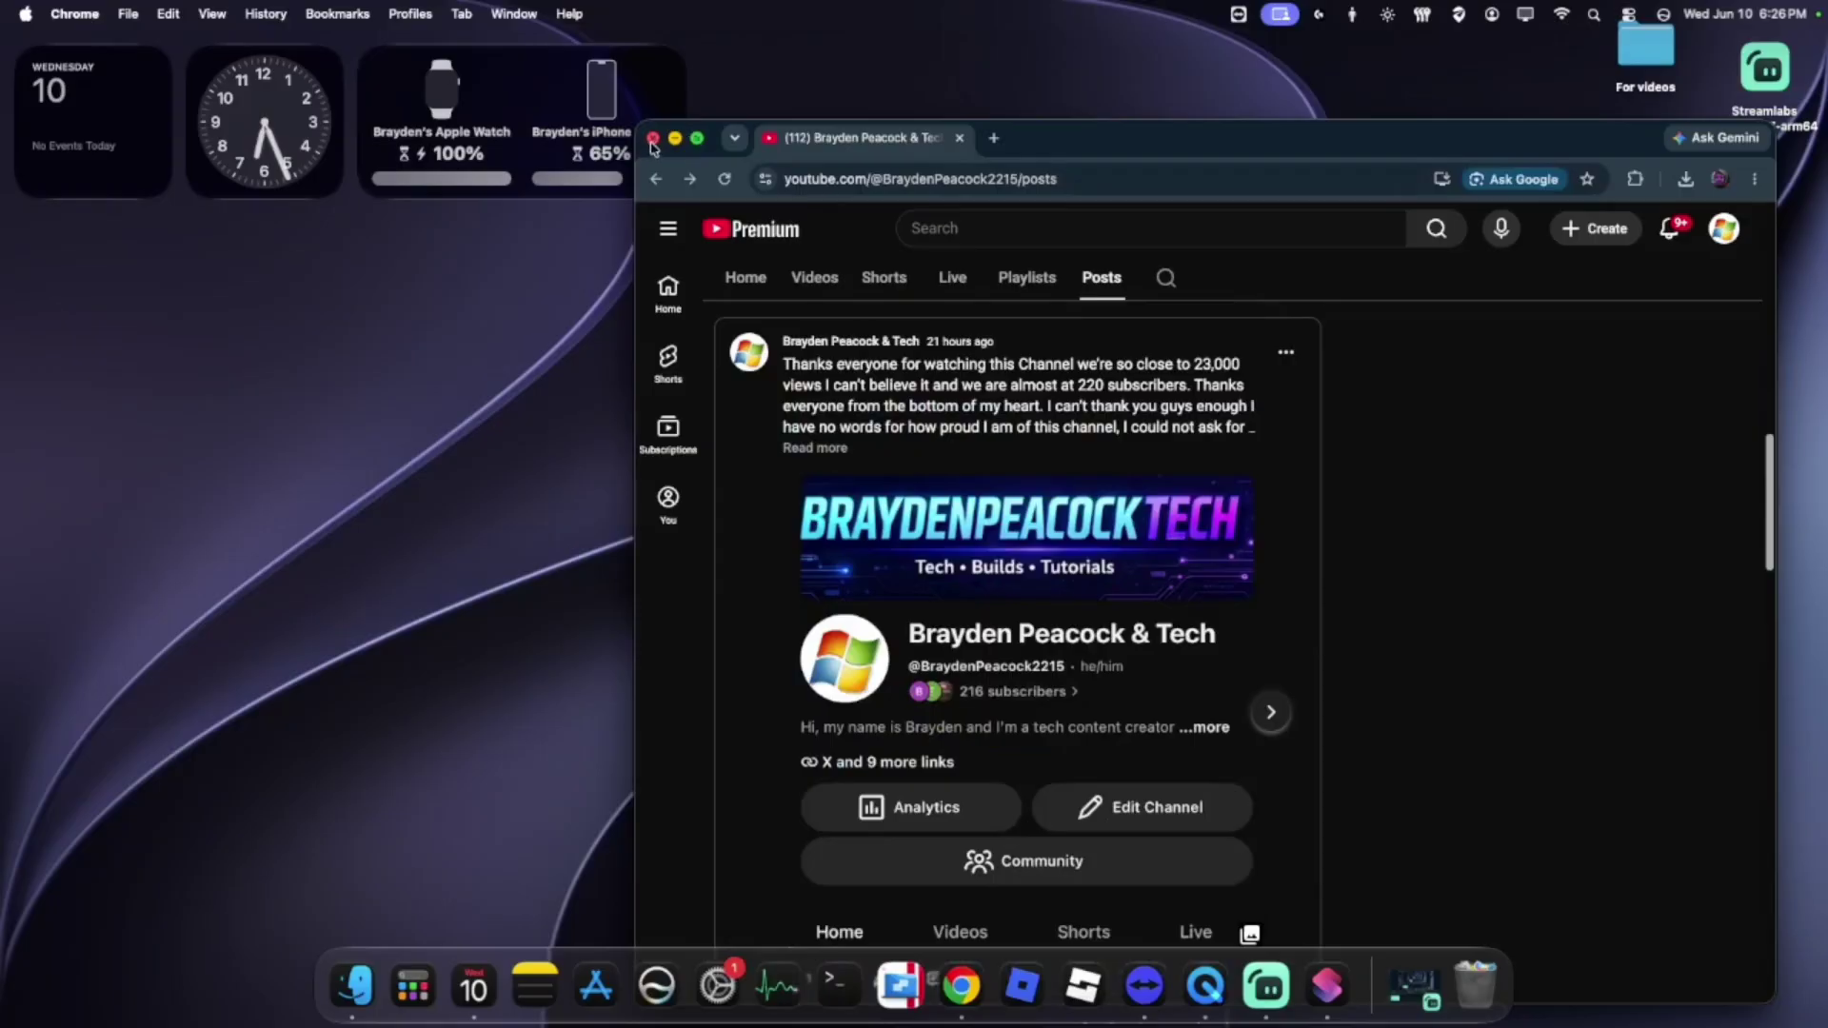
Step: Close the browser window and bring back the minimized Streamlabs Desktop window
click(654, 139)
drag(420, 334, 1757, 937)
drag(1514, 866, 320, 317)
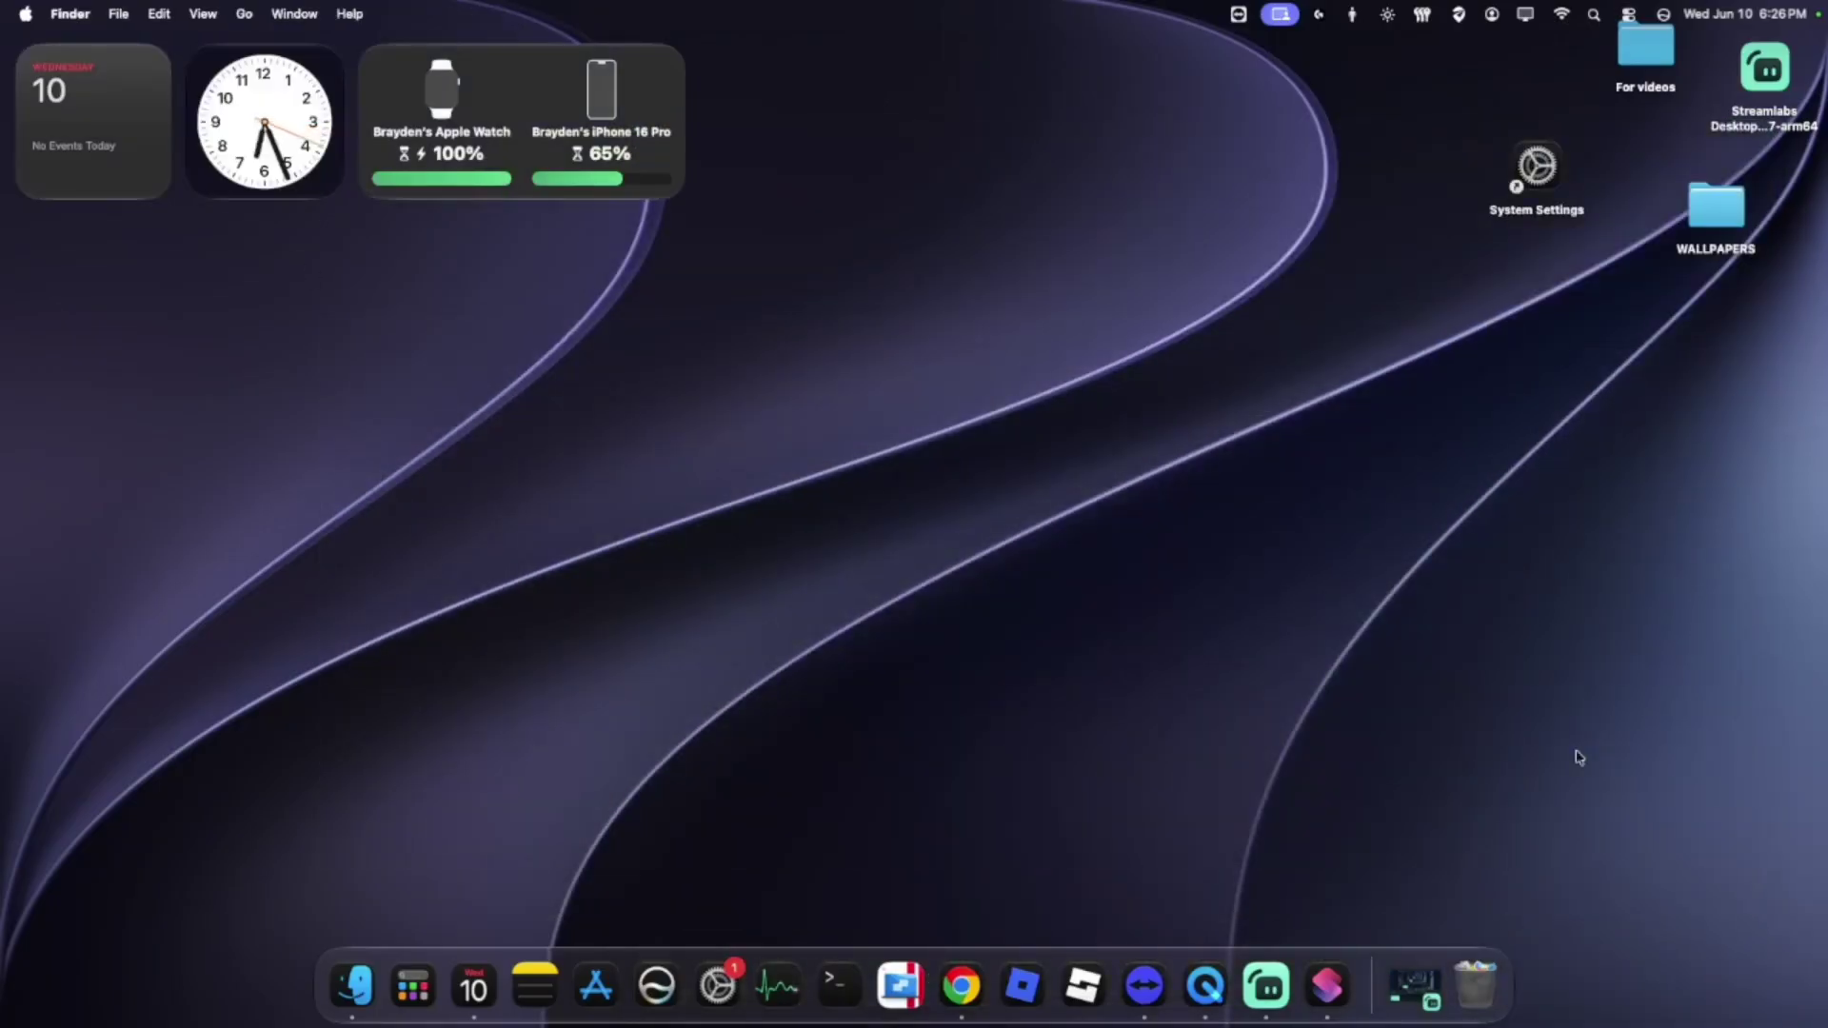
click(1416, 985)
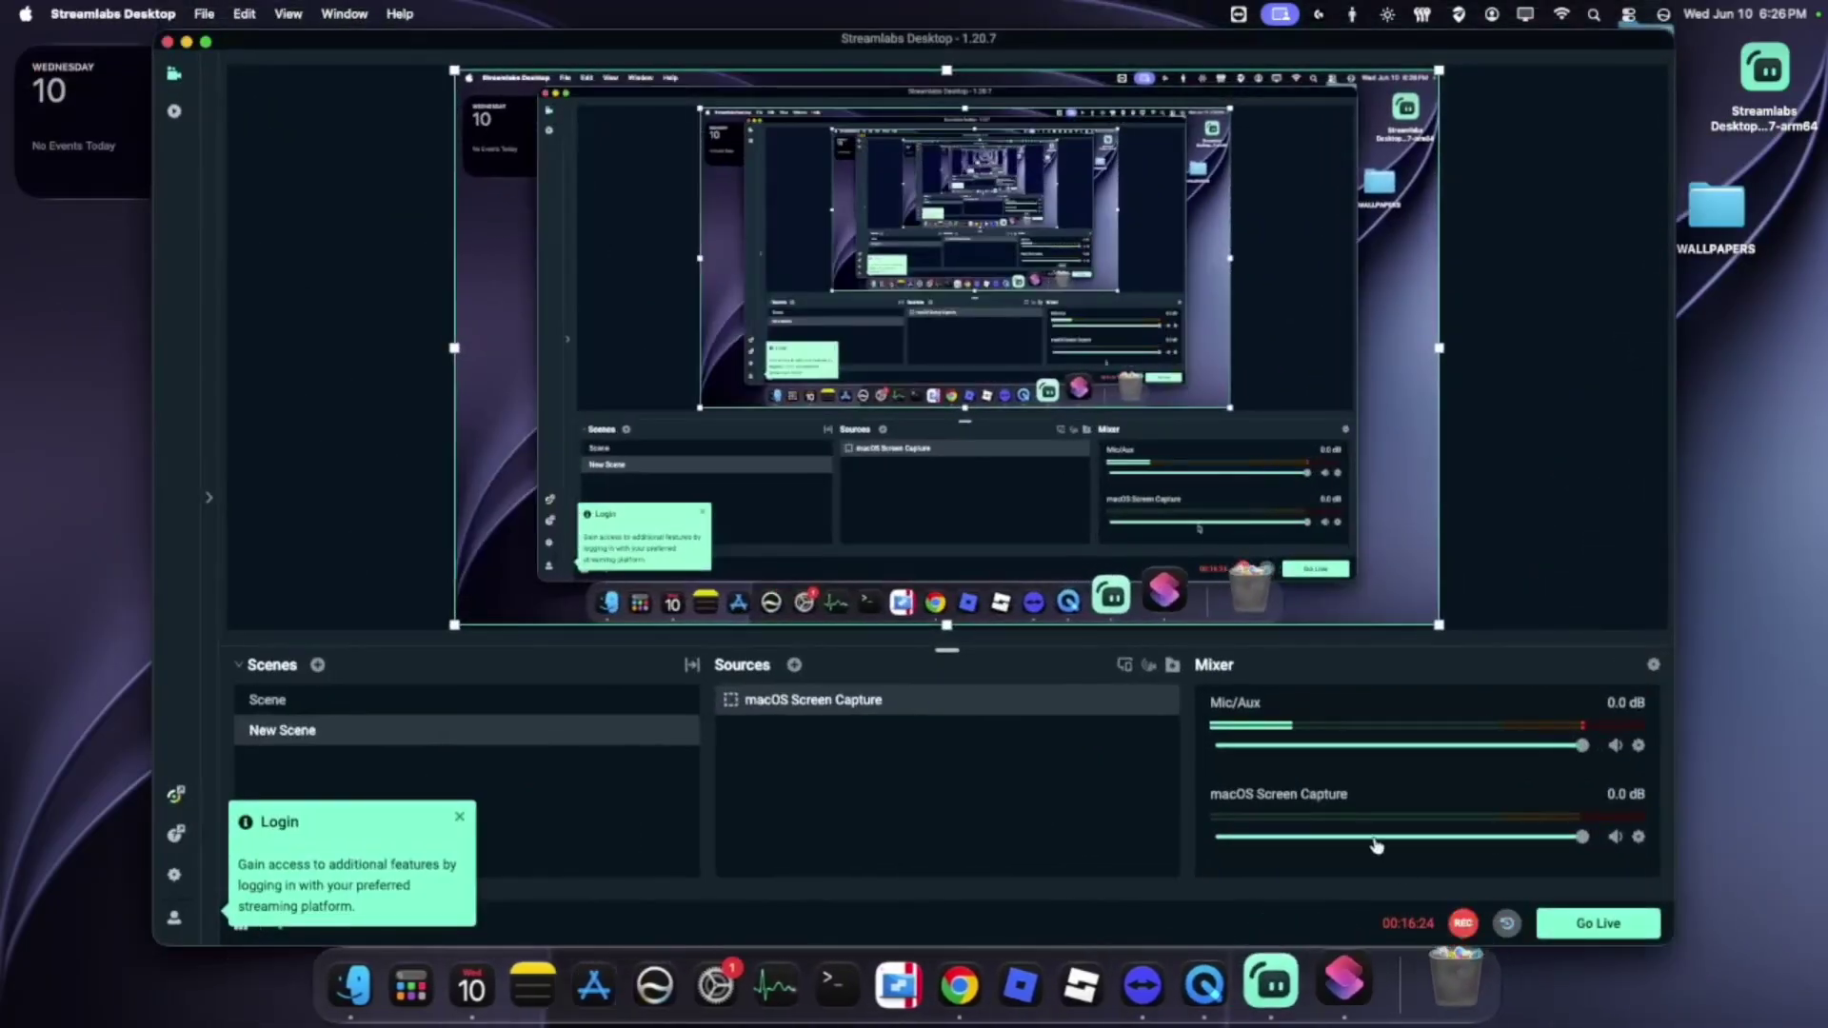